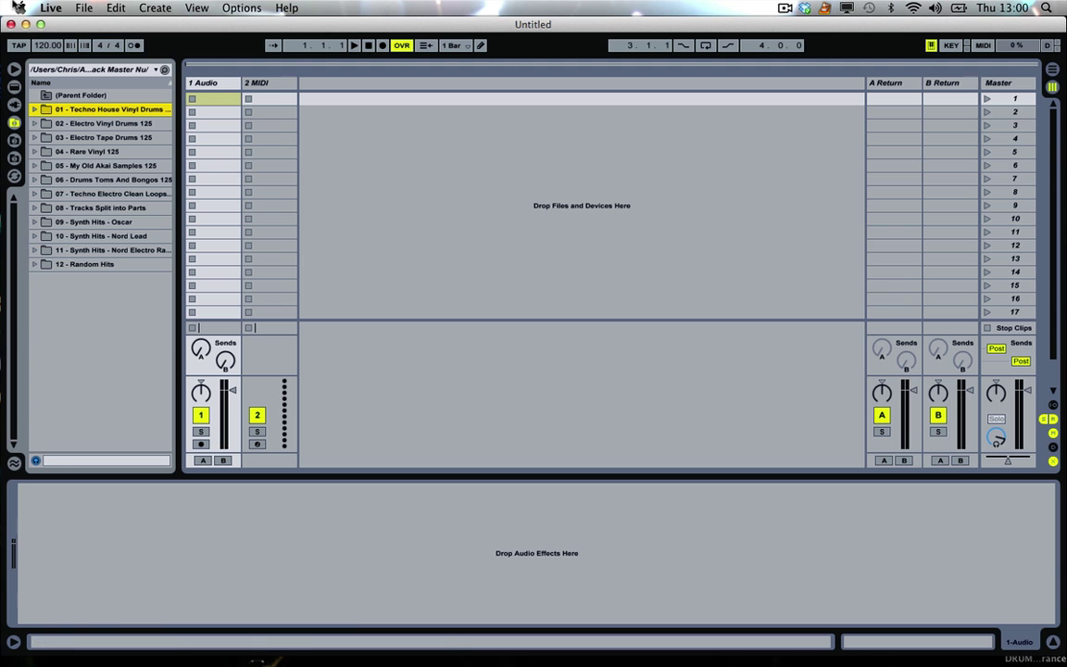
click(34, 109)
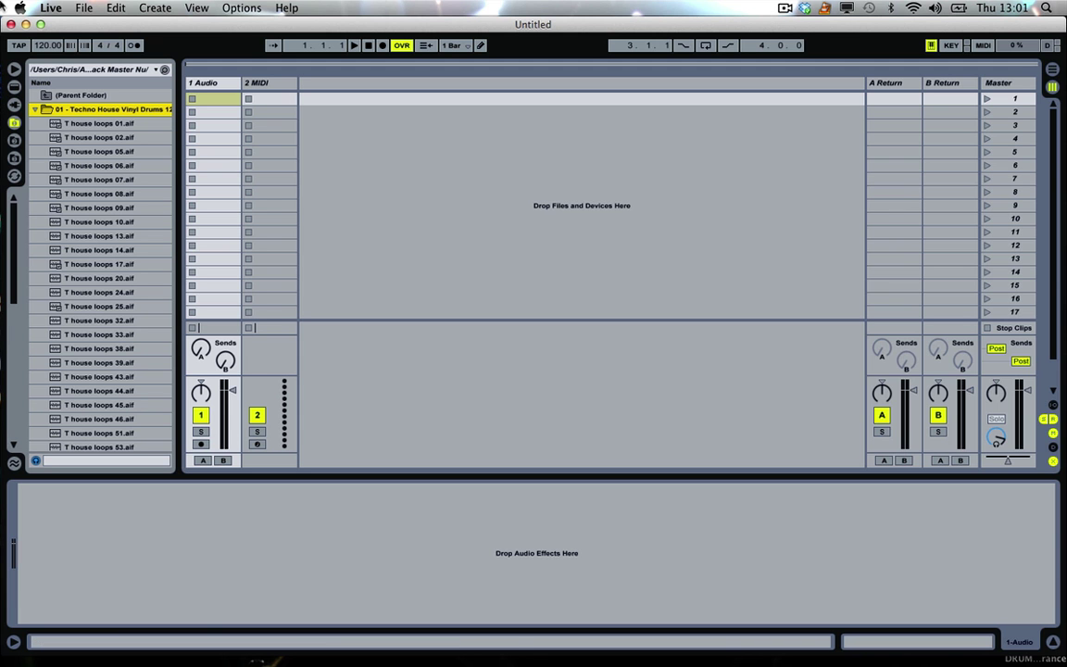
click(79, 123)
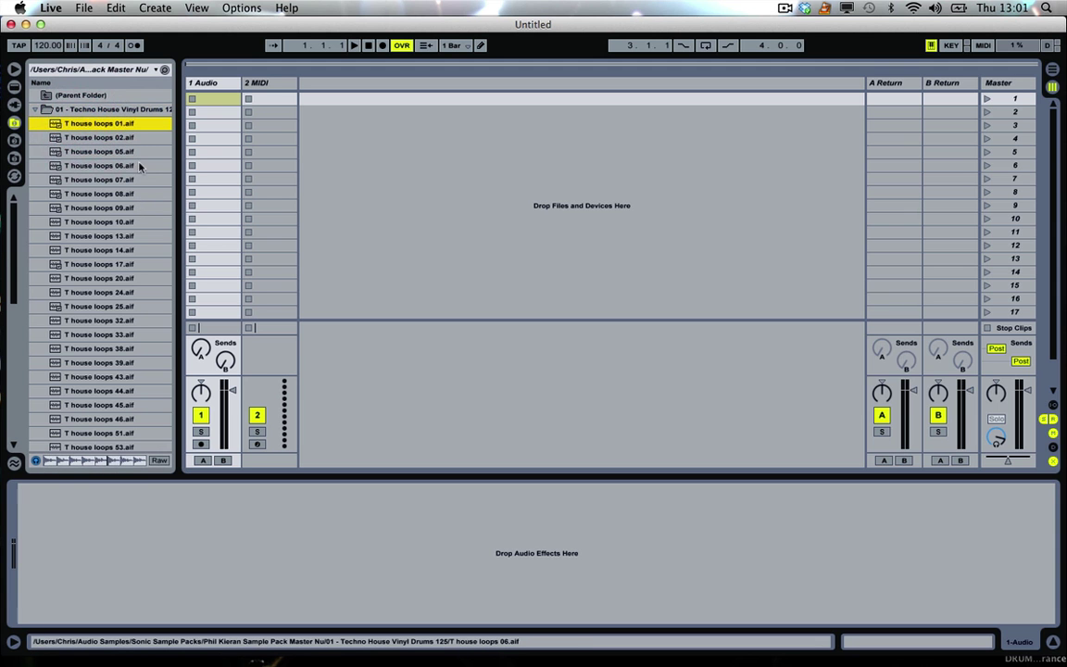
click(92, 137)
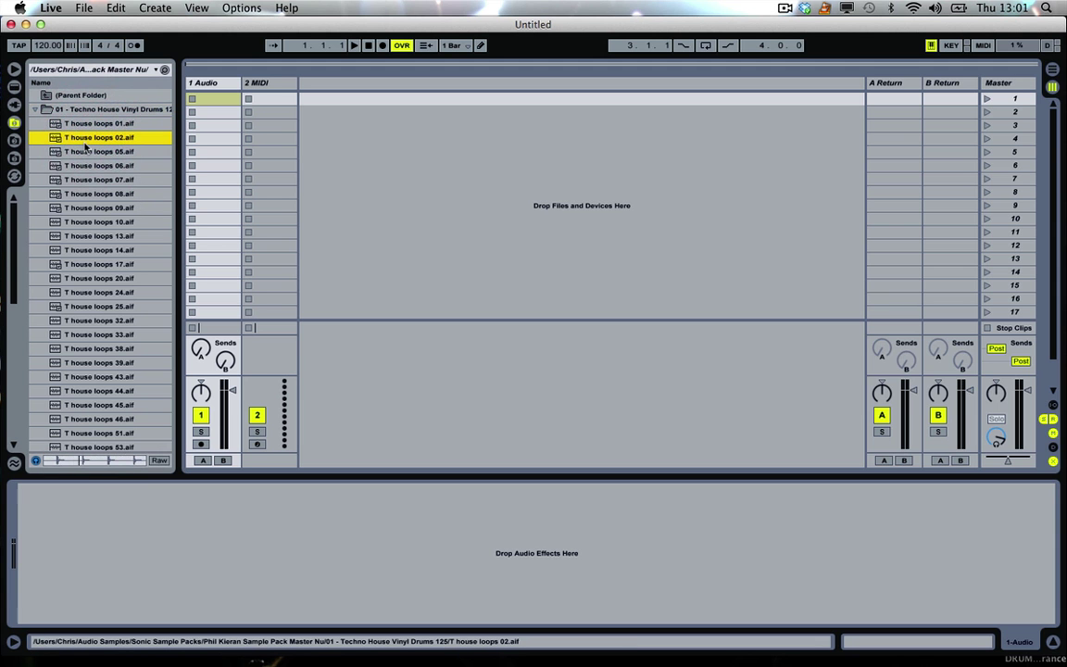
click(97, 152)
Put T house loop 05 on track 1 and audition loops 07 through 24
drag(96, 156, 199, 108)
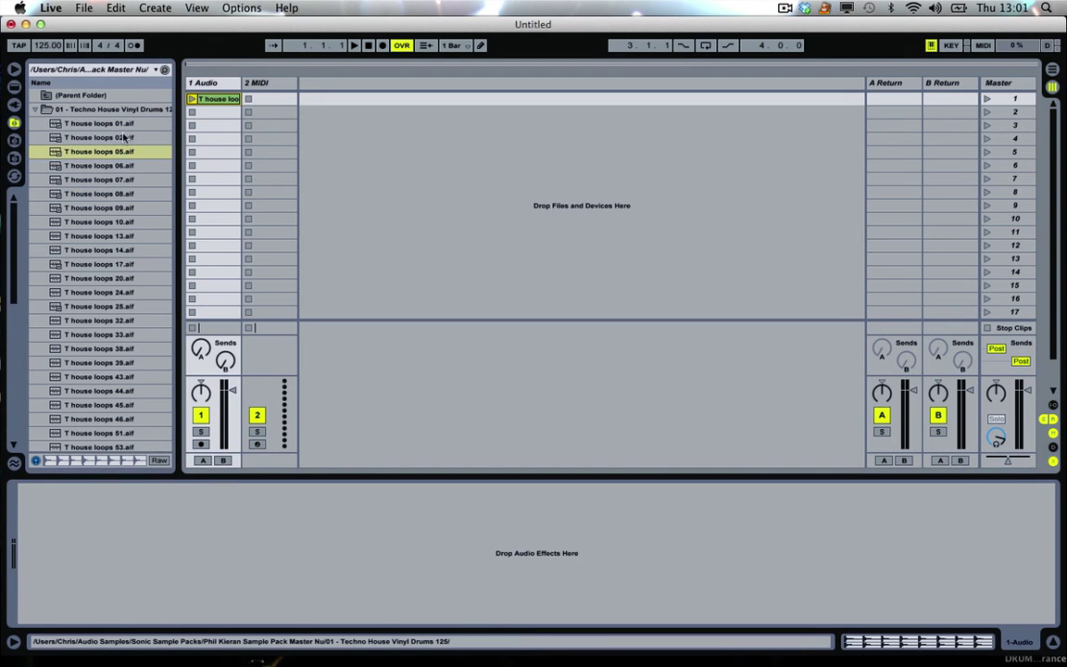
click(93, 179)
click(93, 194)
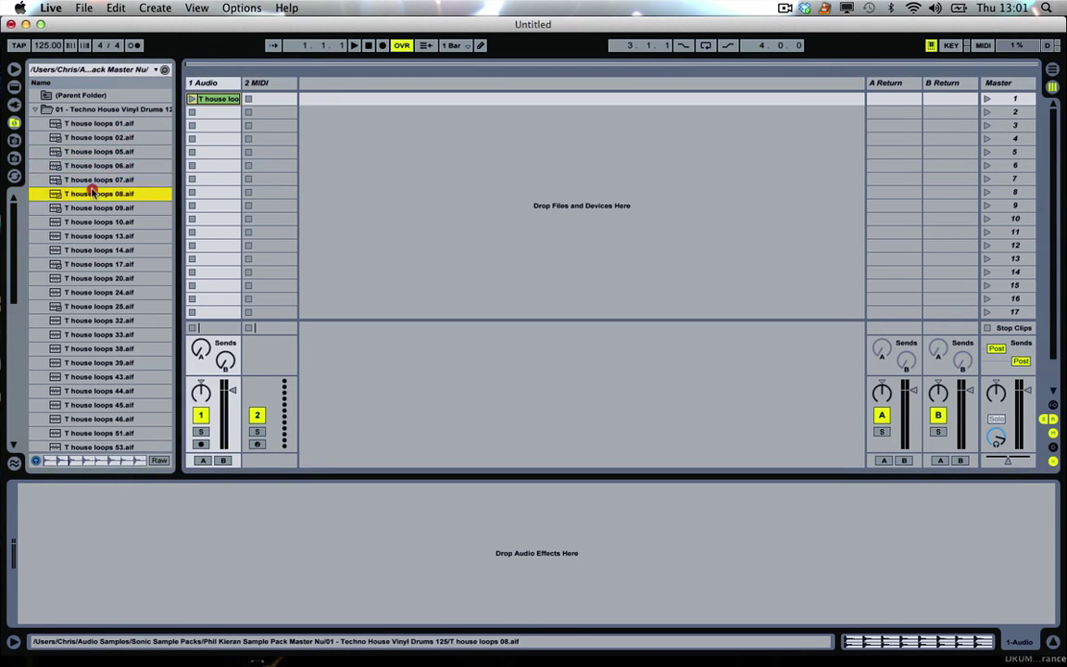
click(93, 208)
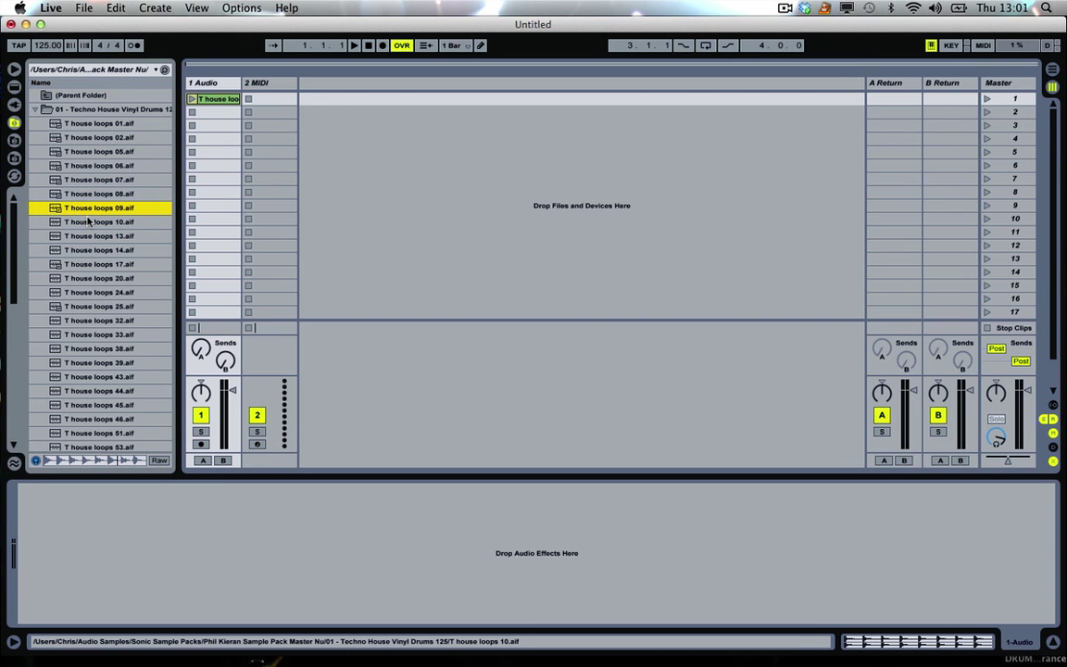
click(89, 223)
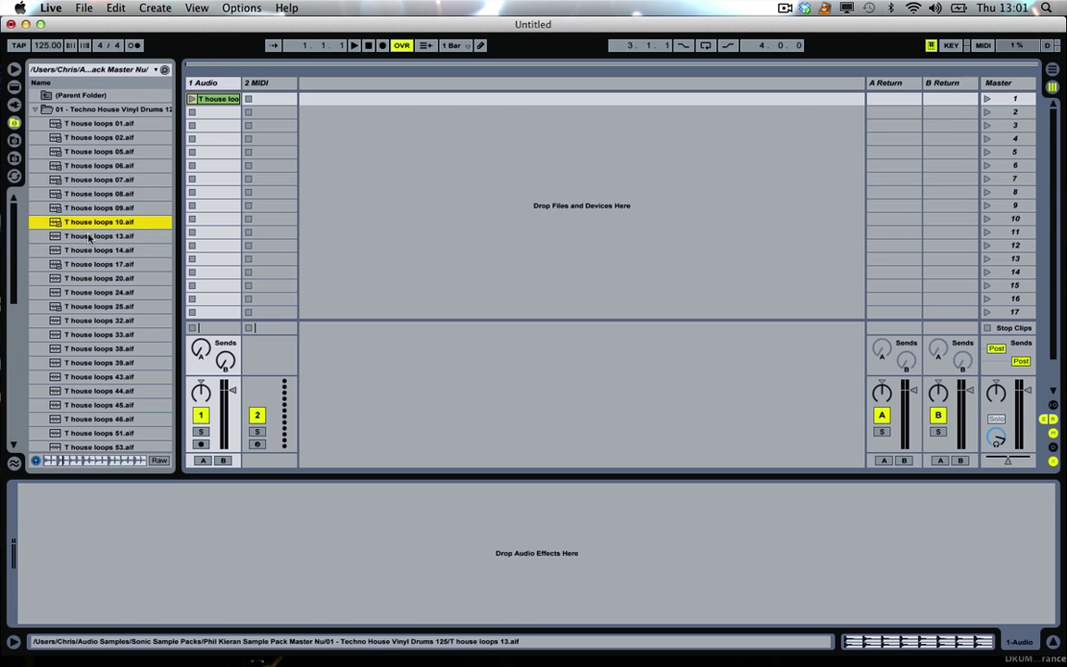
click(89, 237)
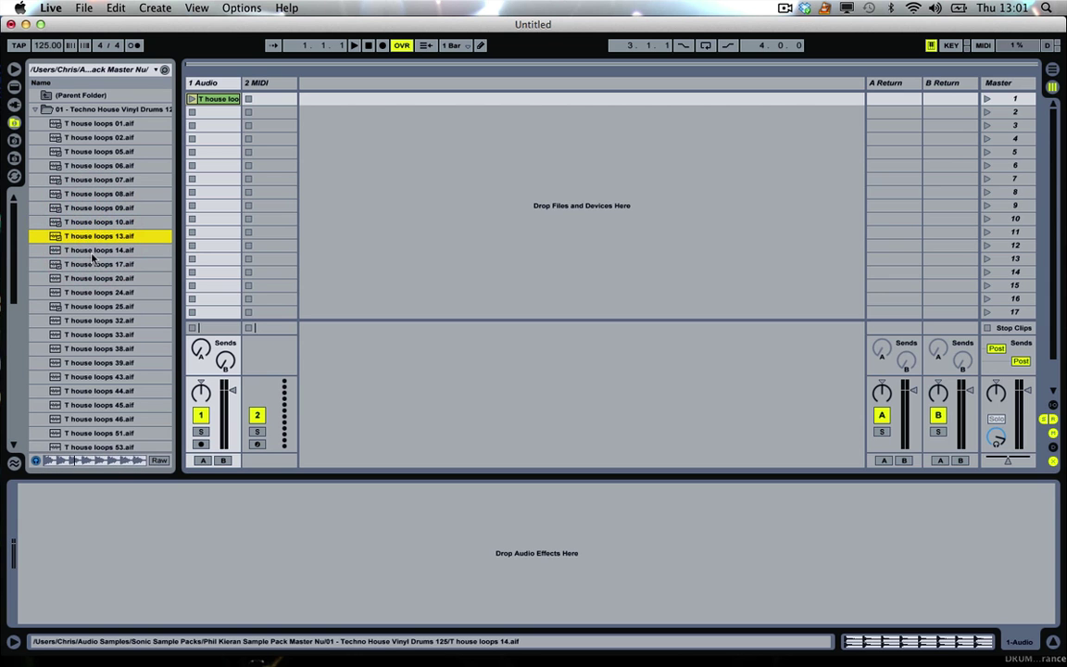
click(84, 251)
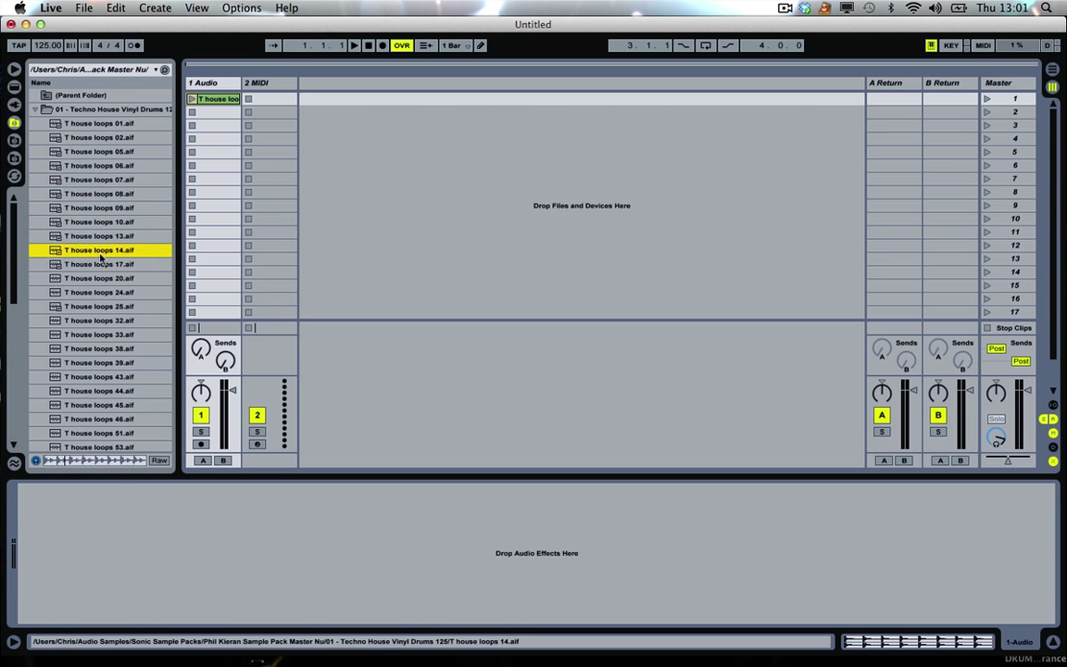
click(95, 265)
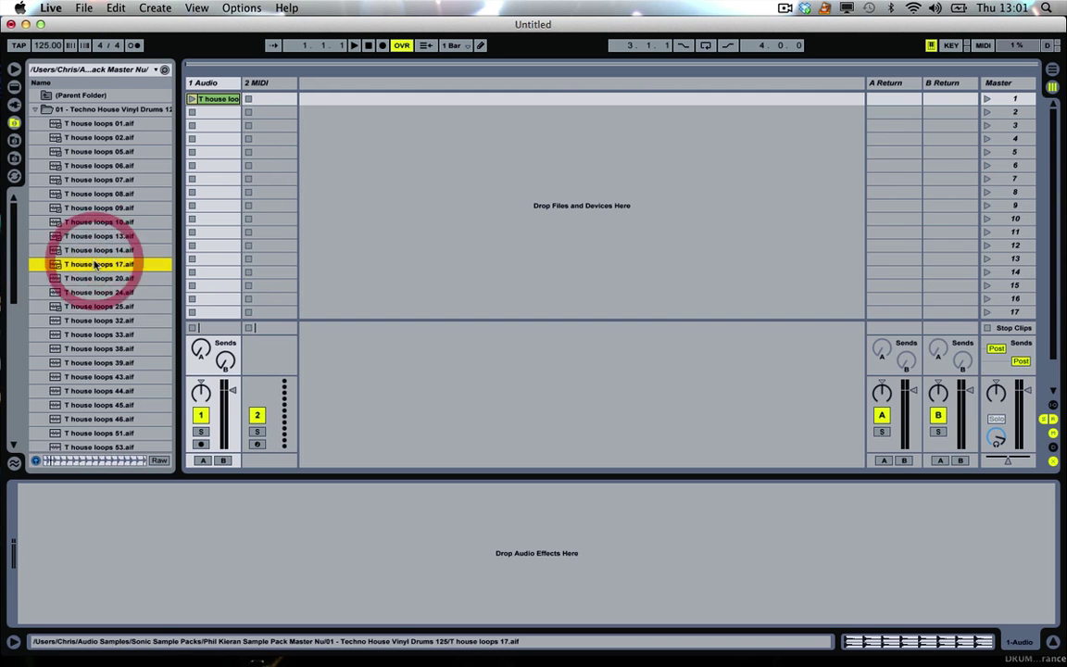
click(93, 278)
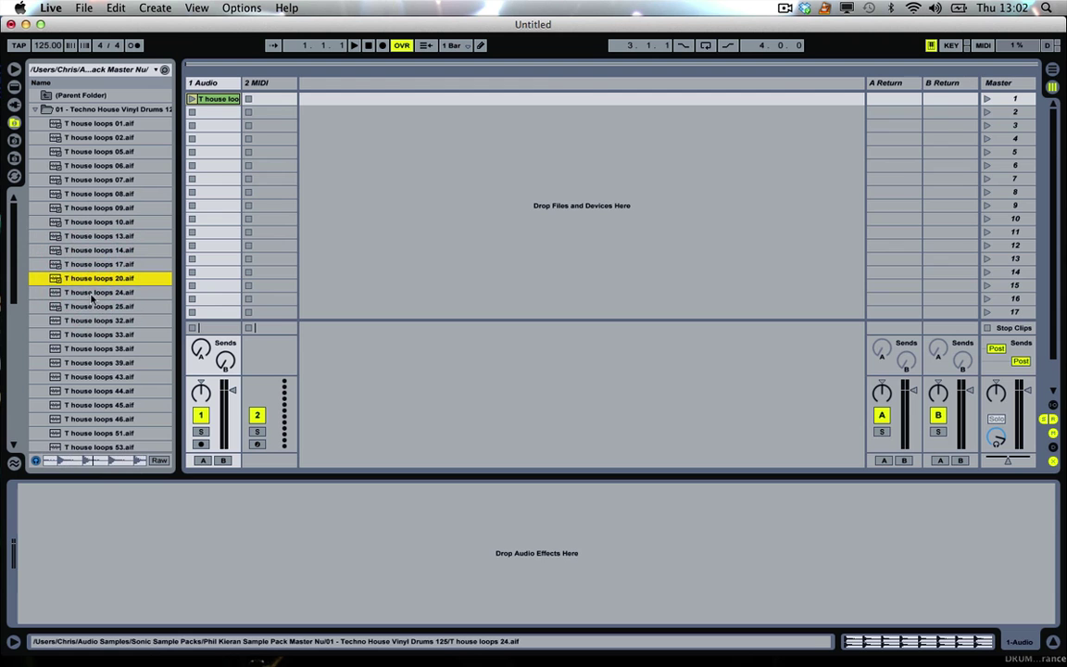
click(91, 292)
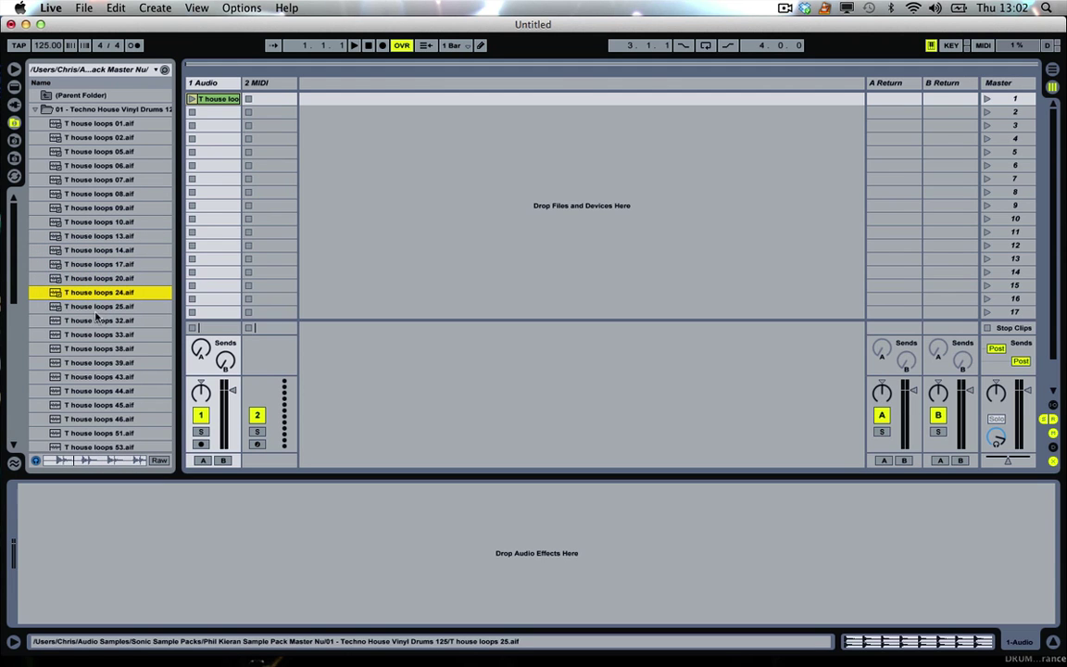
Add loop 24 to track 2, play it with track 1, and turn track 2 down slightly
drag(79, 292, 290, 96)
click(247, 98)
click(190, 98)
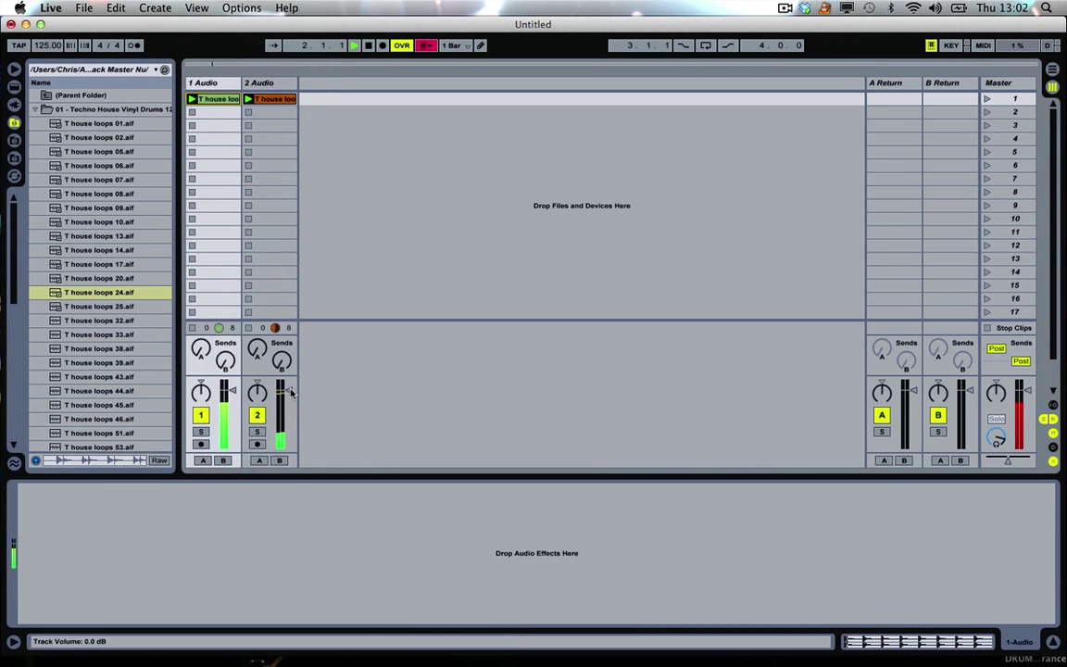
drag(295, 394, 294, 400)
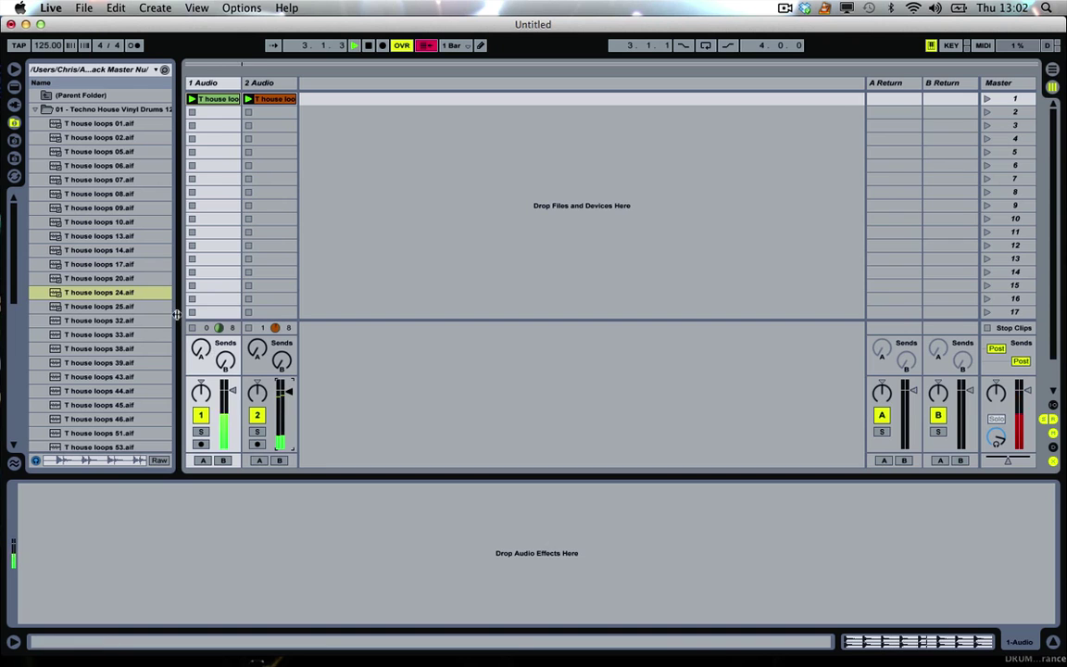
key(space)
Audition loops from 25 onward and add loop 38 as a playing clip on a new third track
click(108, 306)
key(Down)
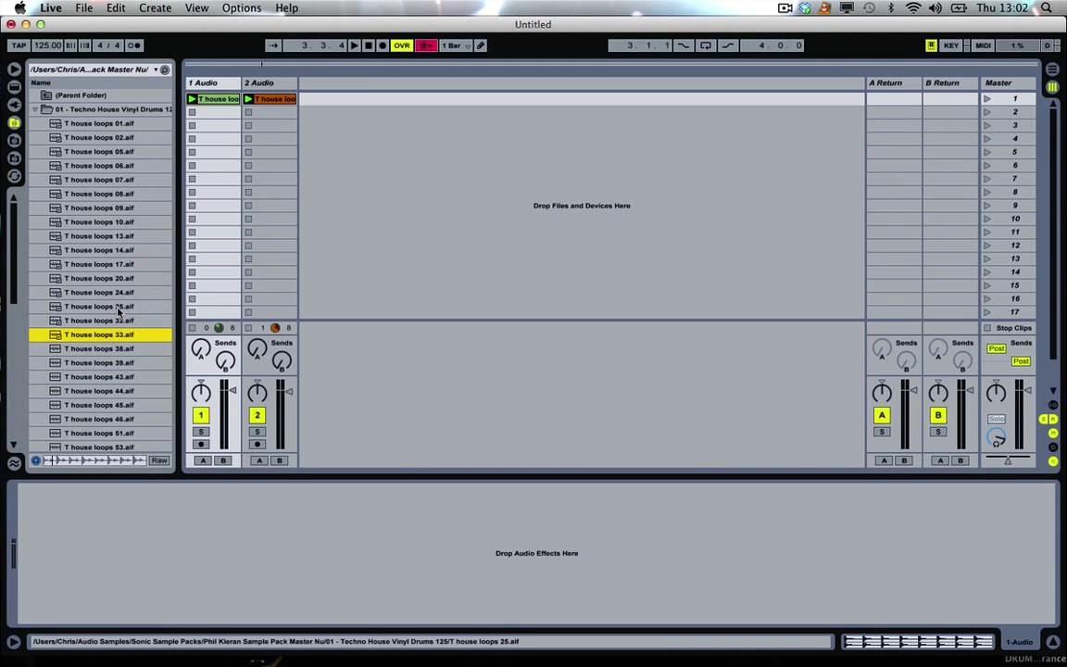
key(Down)
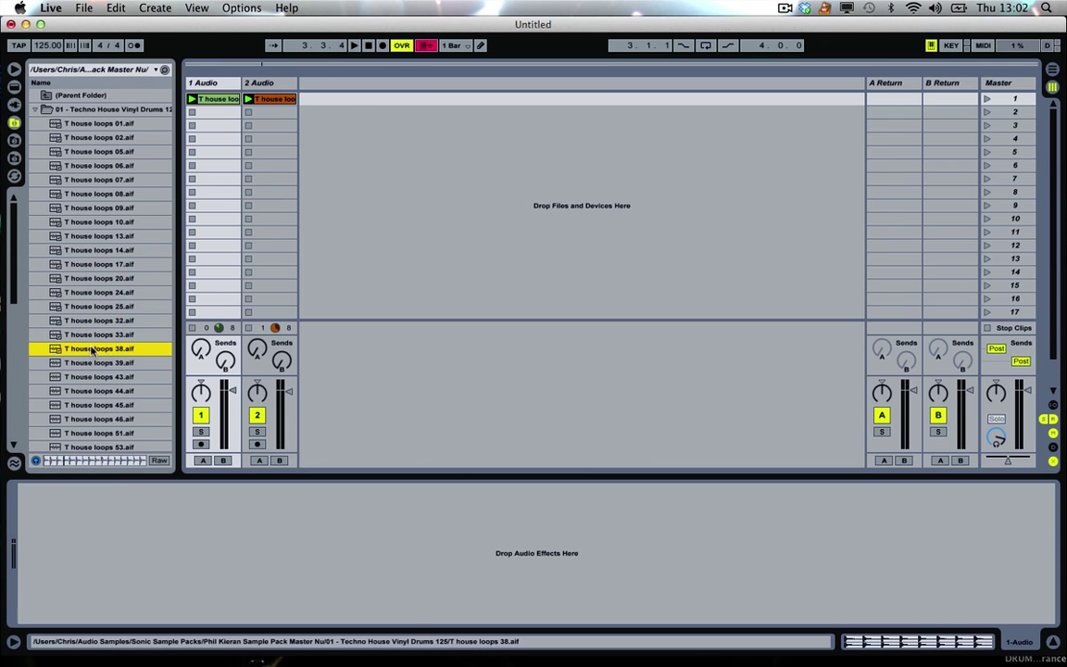
drag(89, 349, 326, 105)
click(304, 99)
Lower track 2's volume further, stop playback, and audition loops 39 and 43
click(288, 400)
drag(288, 400, 288, 414)
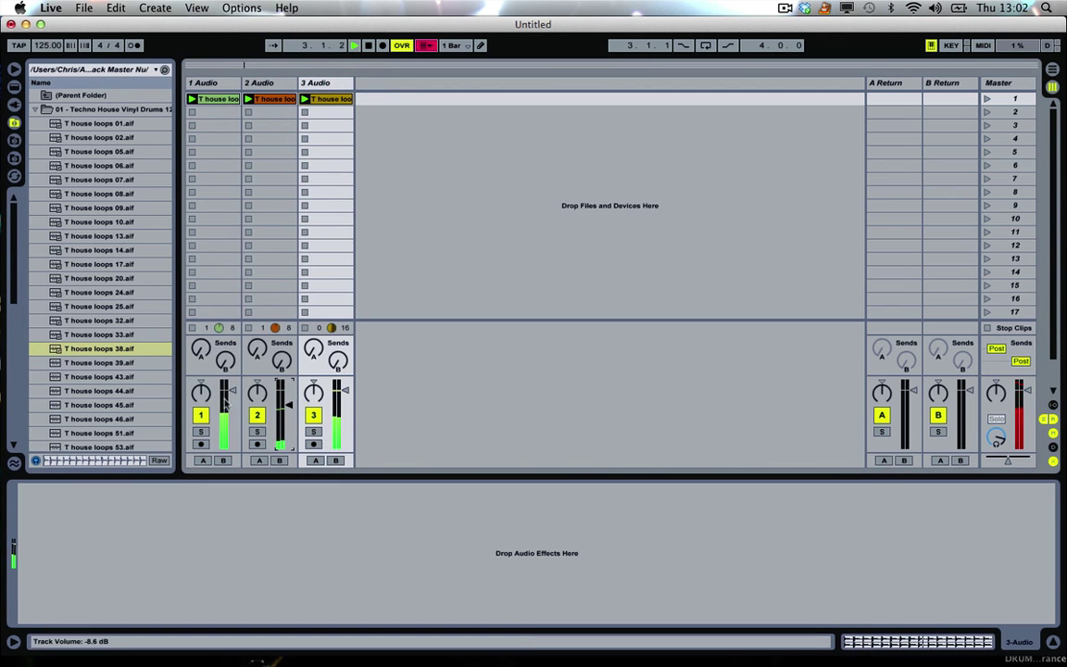
key(space)
click(129, 363)
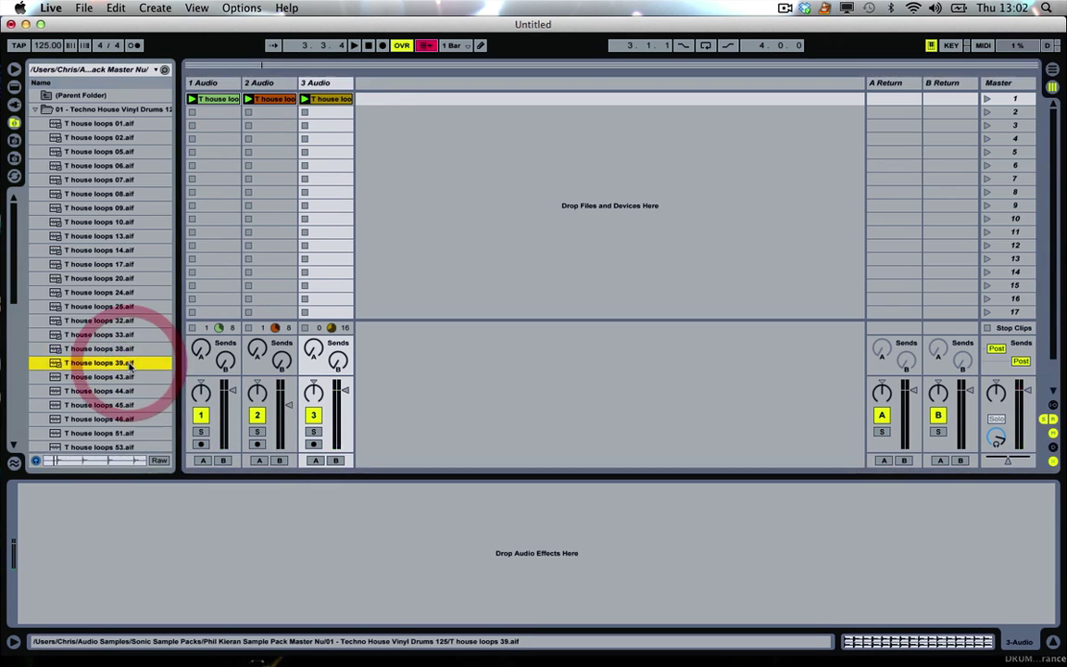
key(Down)
key(Down)
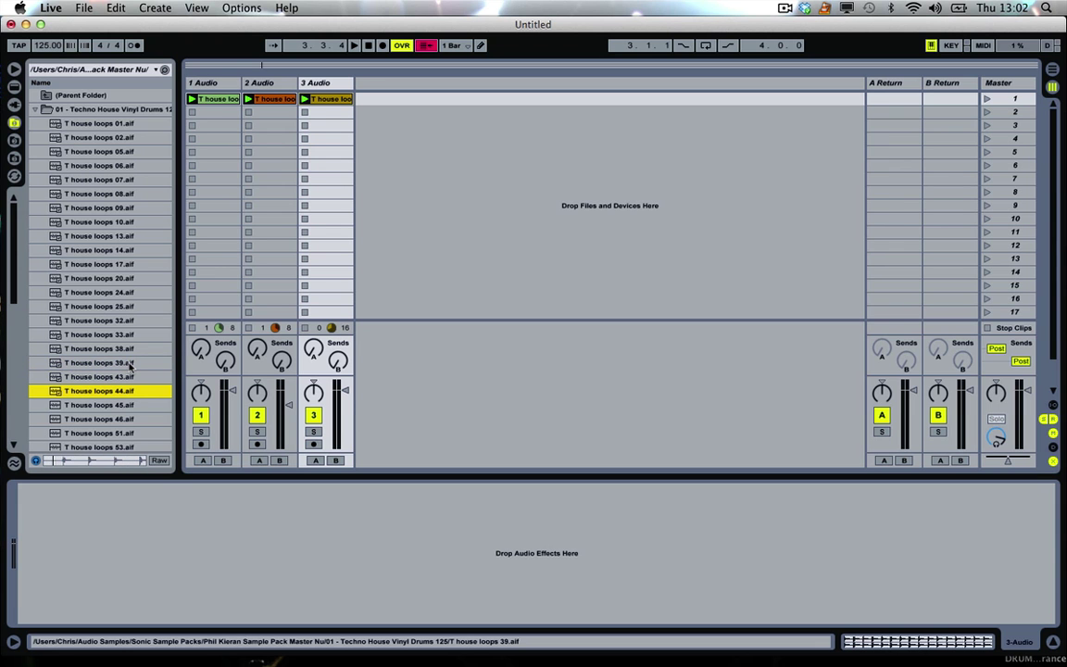
Add loop 44 as a playing clip on a new fourth track, then stop
drag(119, 393, 366, 99)
click(361, 99)
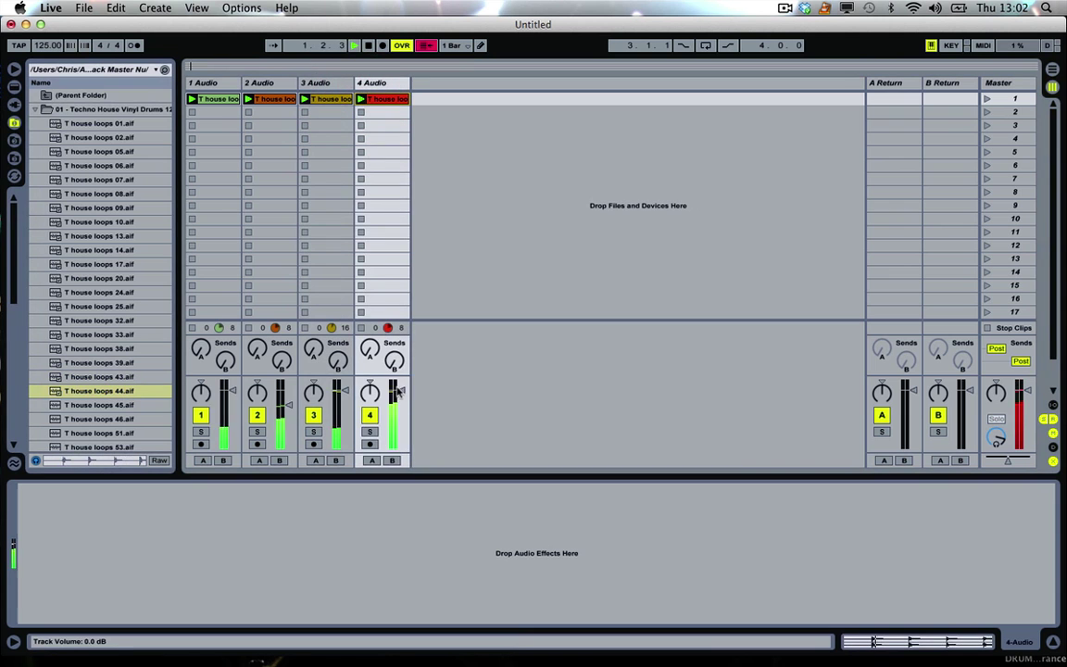
key(Down)
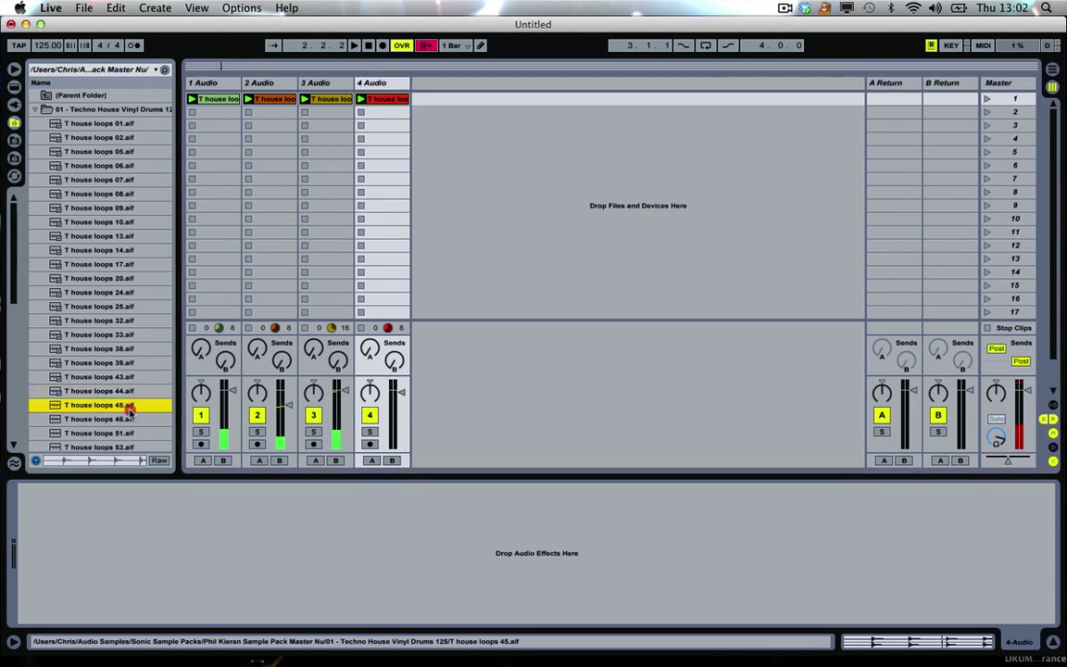
key(space)
Add loop 45 on a new fifth track, play it, and set its volume to -1.0 dB
drag(123, 418, 419, 98)
click(418, 113)
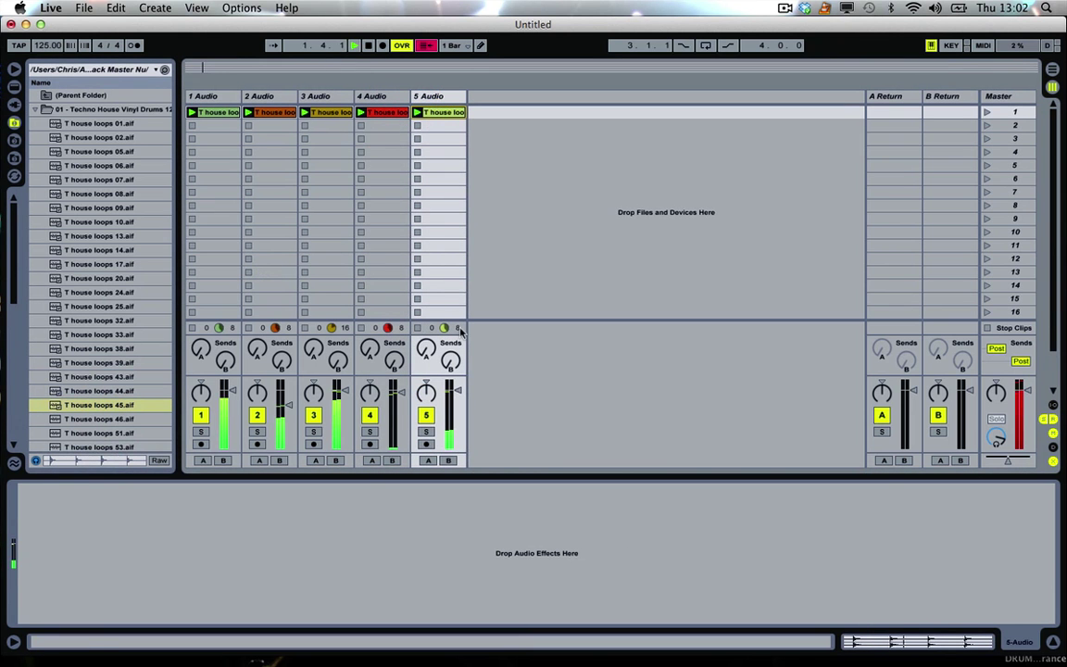
drag(458, 389, 458, 396)
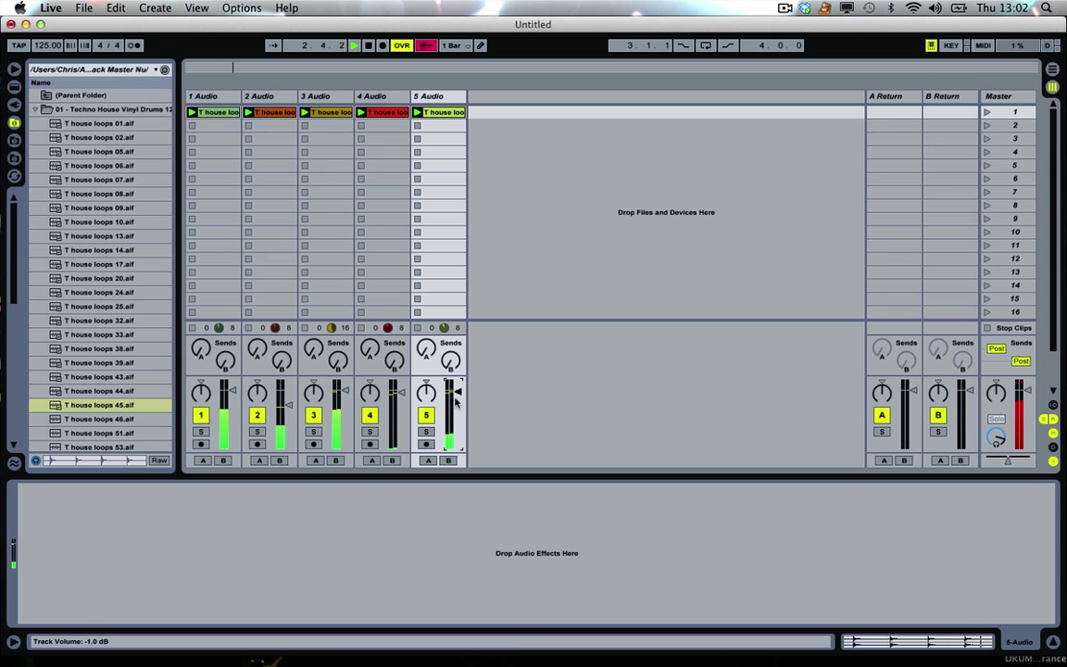
key(space)
Audition T house loops 46, 51, 53 and 64 in the browser
click(139, 419)
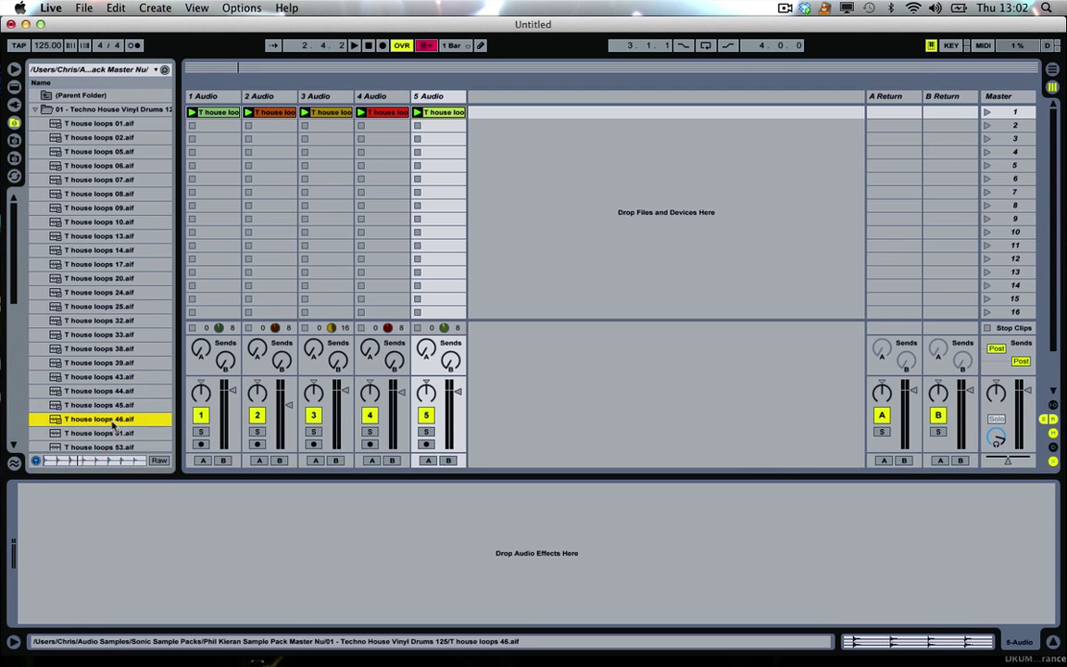
click(109, 432)
drag(13, 295, 12, 331)
key(Down)
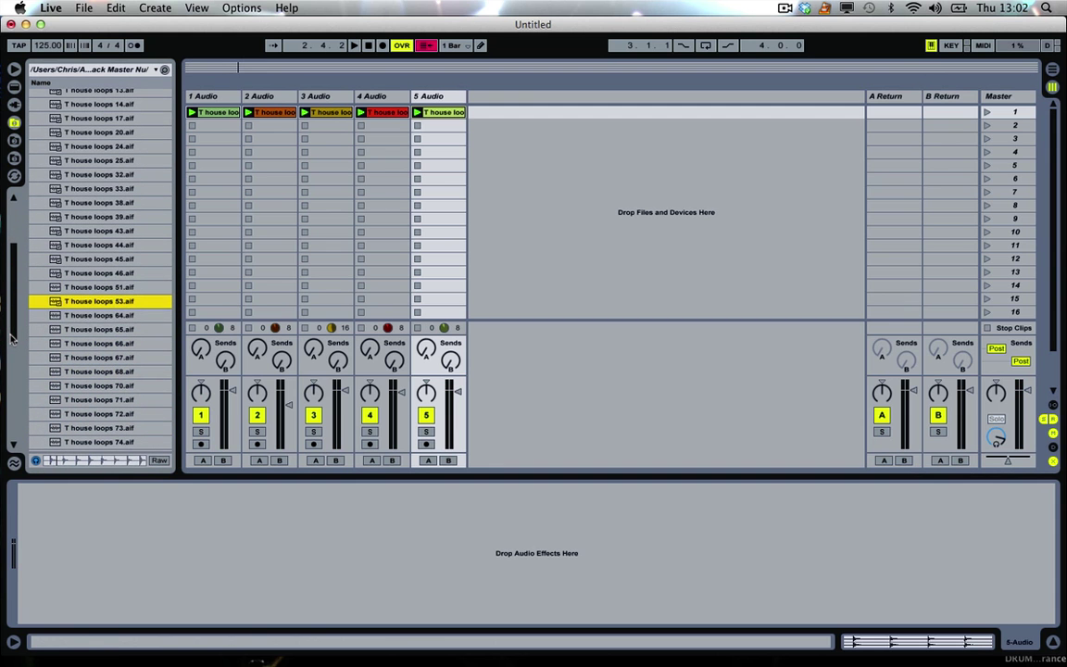
key(Down)
key(Down)
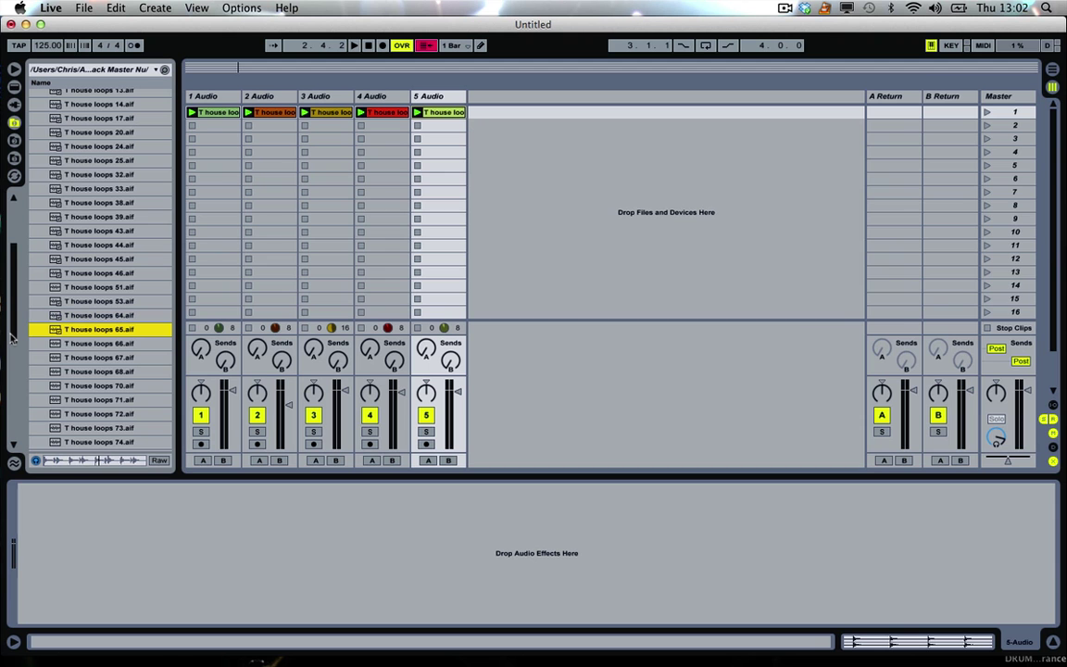
Audition loops 66 to 70, then put loop 72 on a new track 6 and launch it
key(Down)
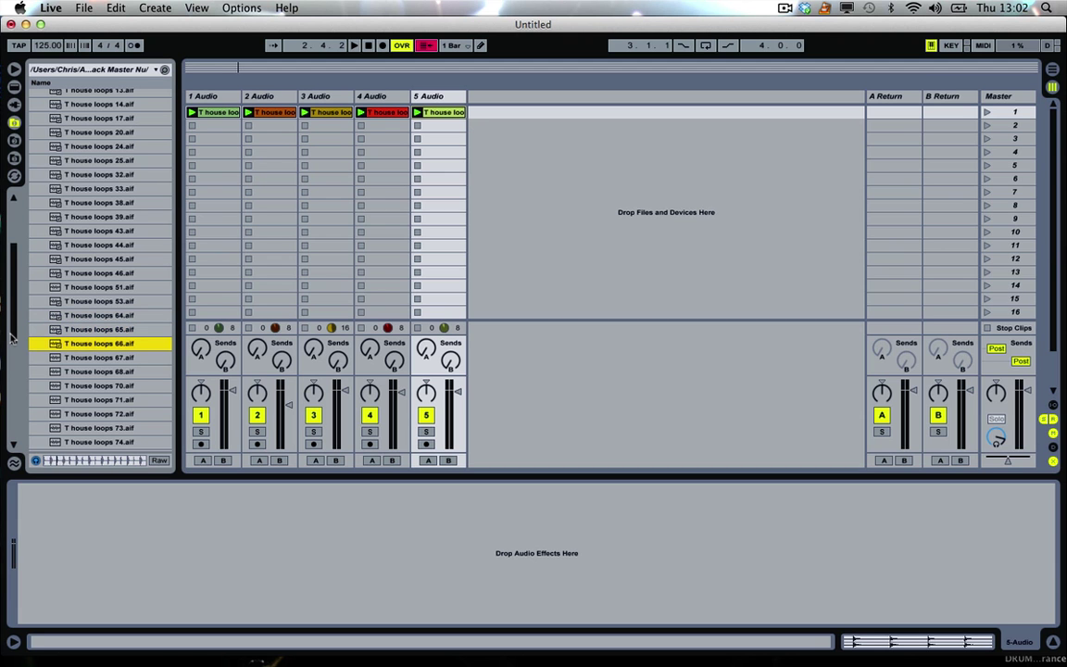
key(Down)
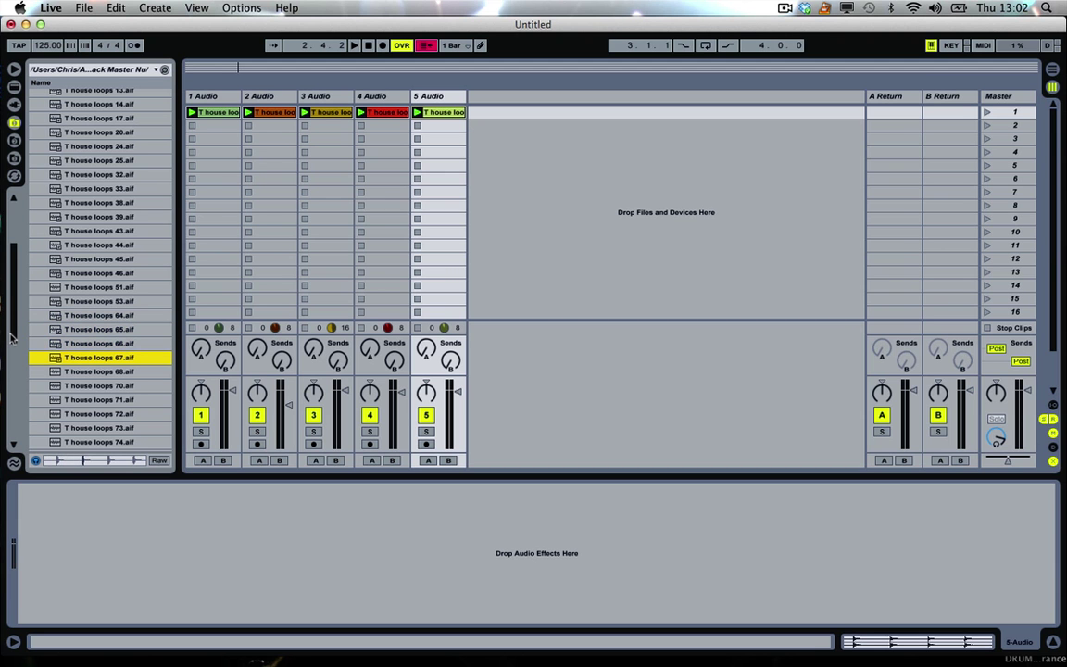
key(Down)
key(Down)
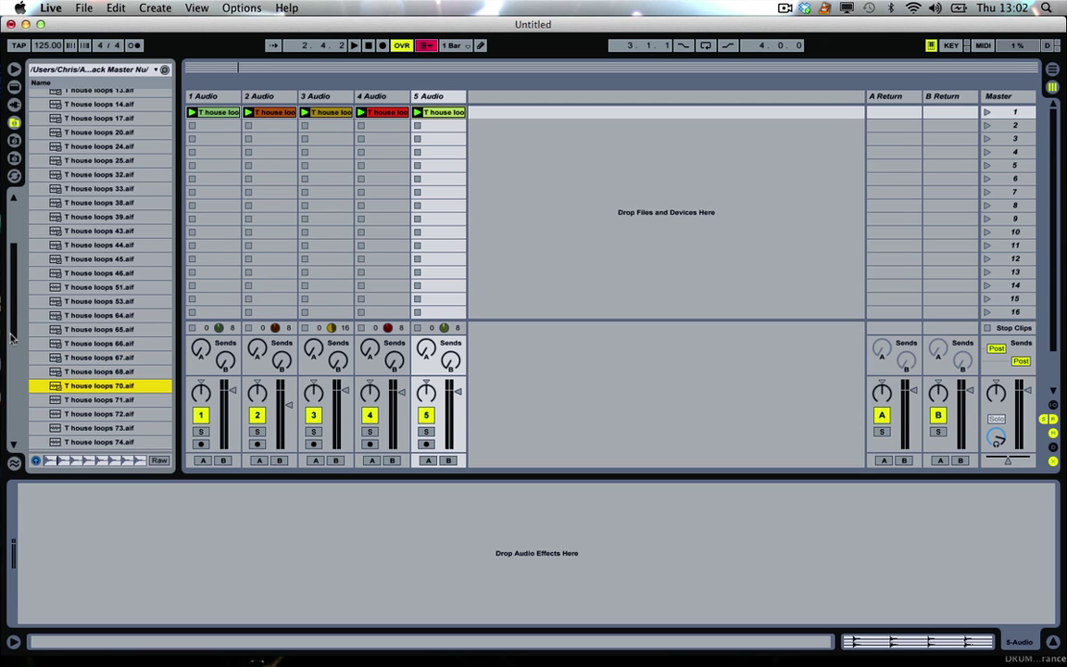
key(Down)
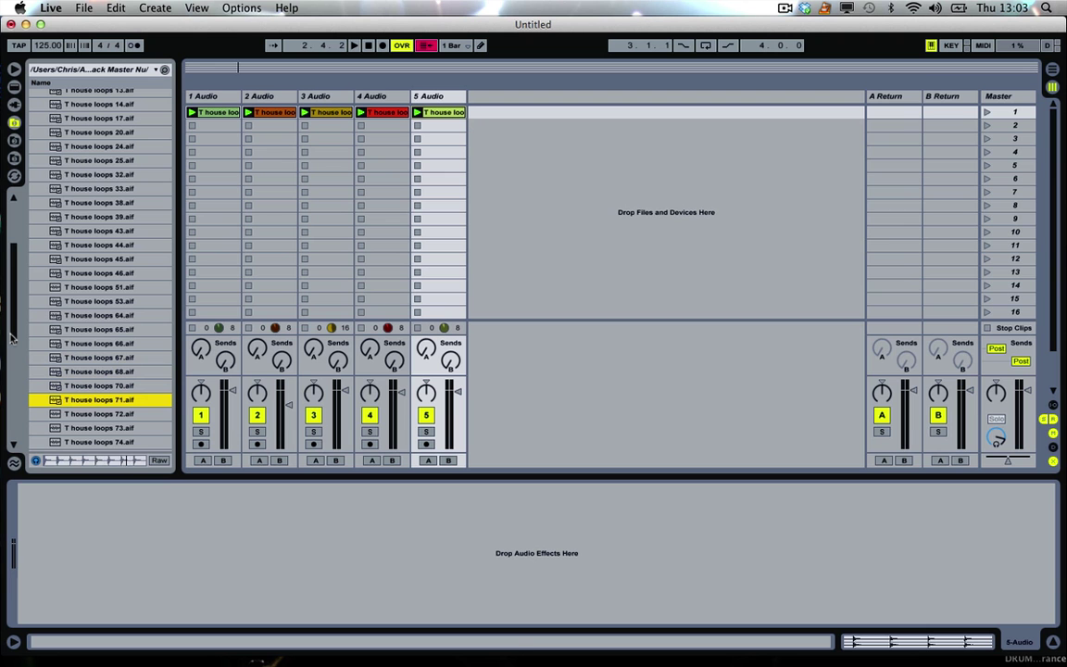
key(Down)
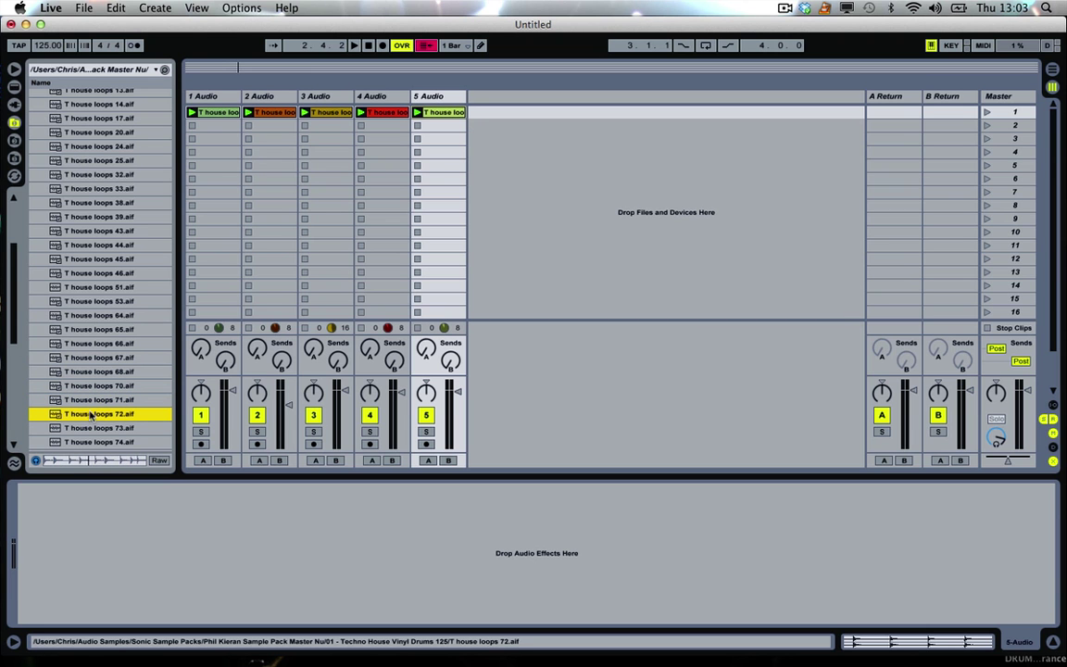
drag(90, 418, 500, 112)
click(472, 112)
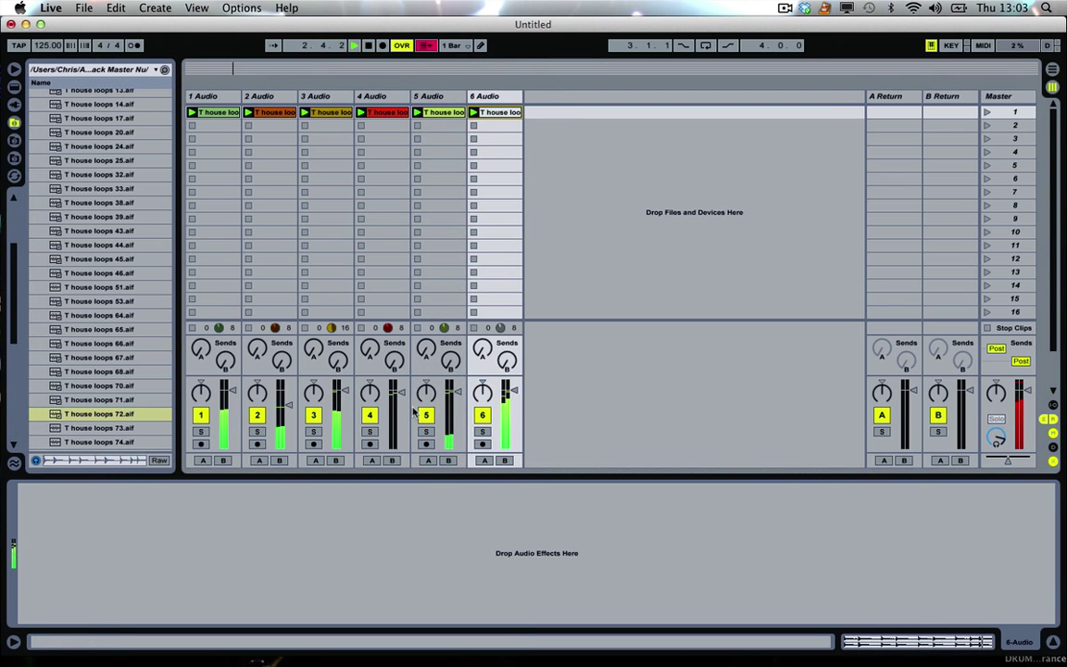
After replaying the six loops, put loop 75 on a new track 7 and launch it
key(space)
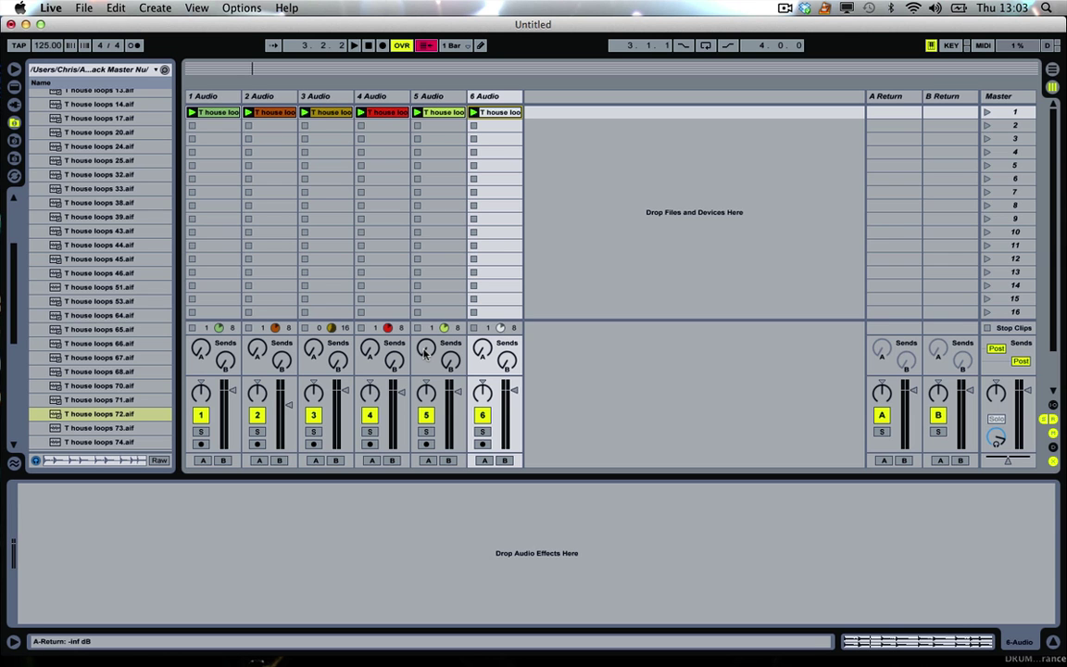
key(space)
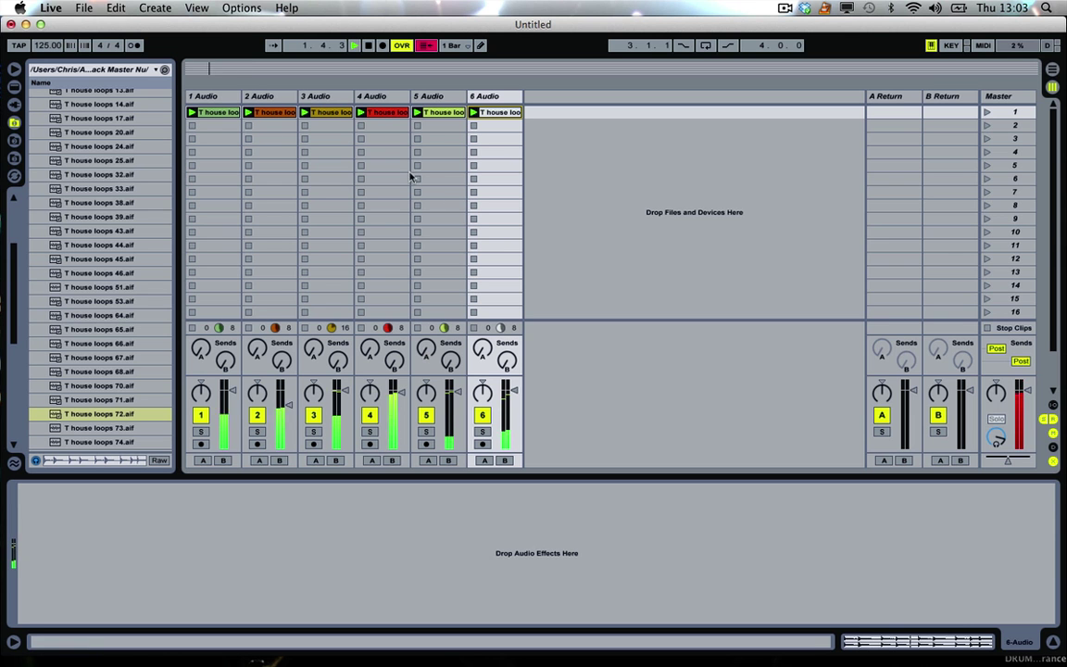
key(space)
scroll(116, 361, up, 3)
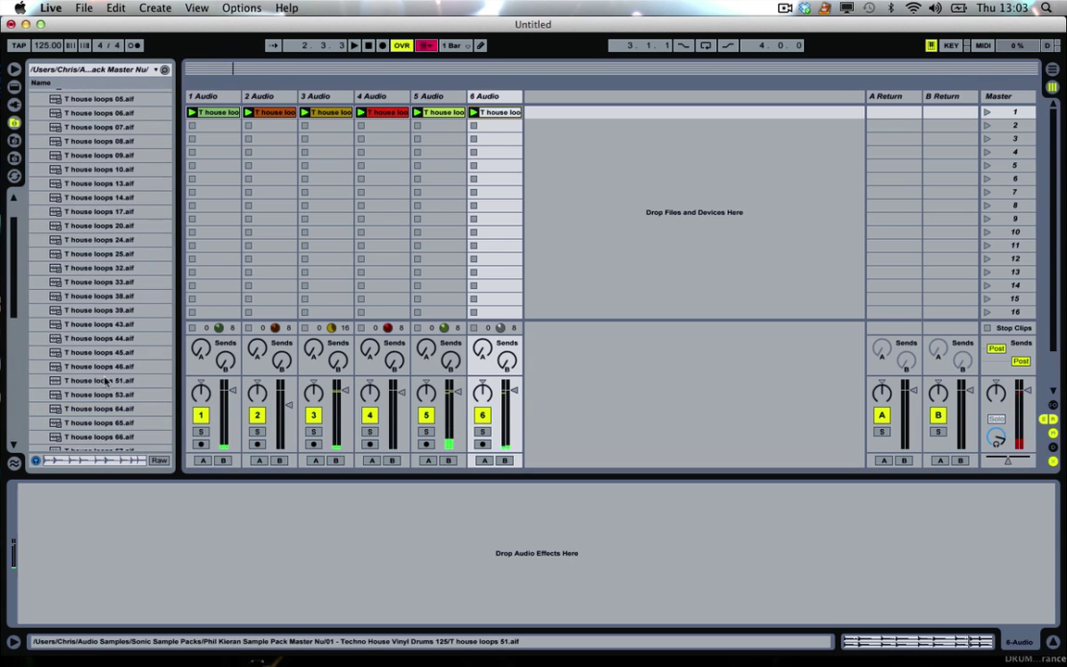
scroll(85, 344, down, 10)
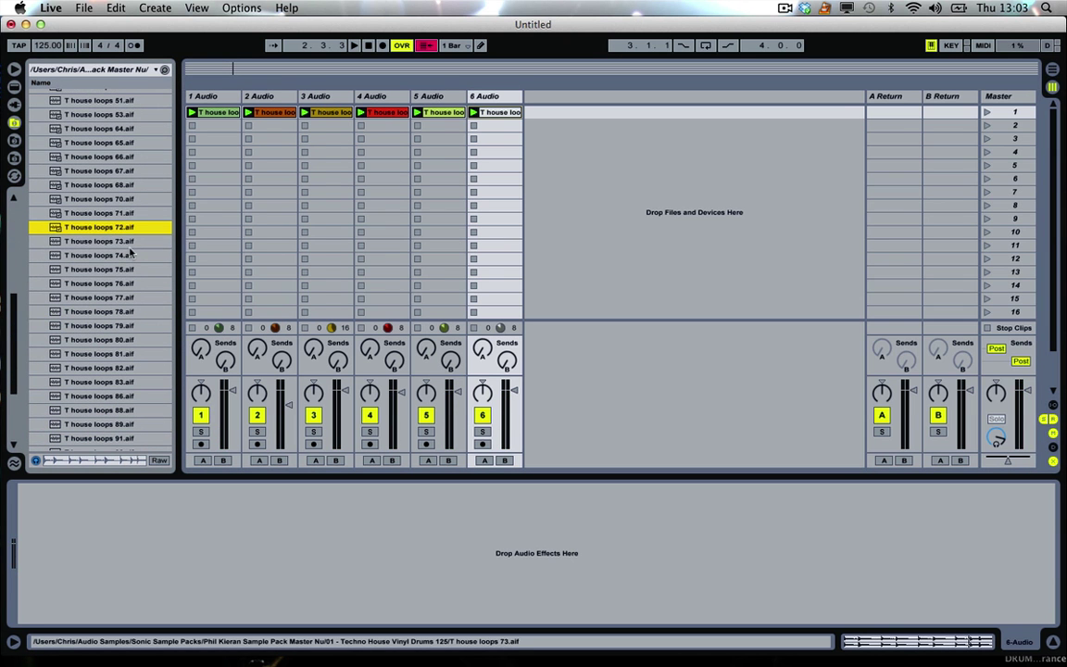
click(126, 251)
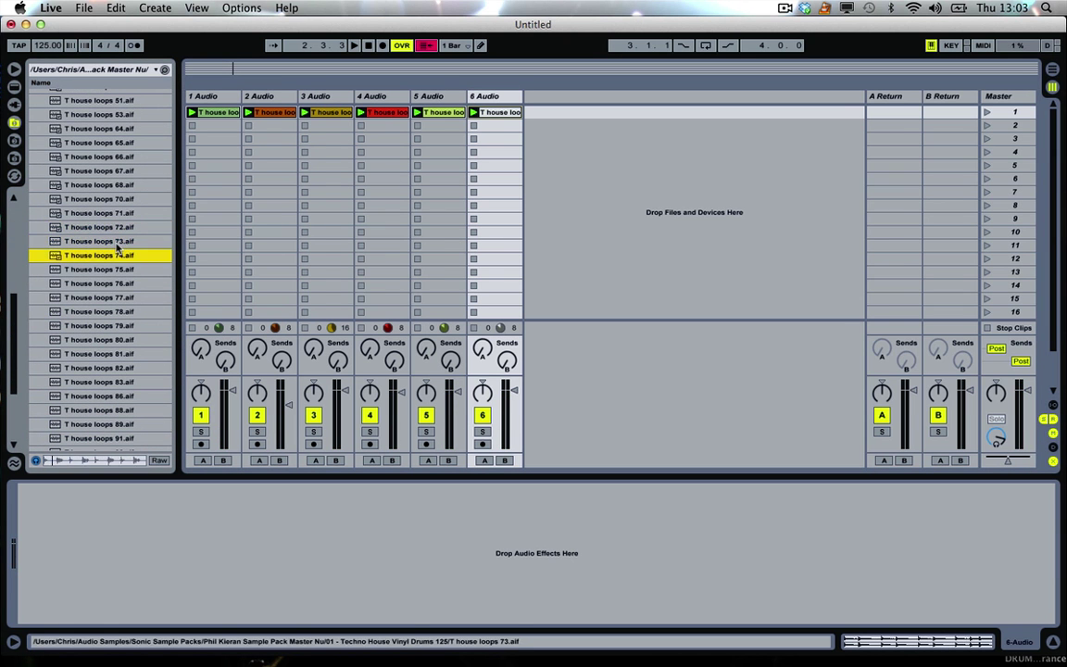
key(Down)
key(Down)
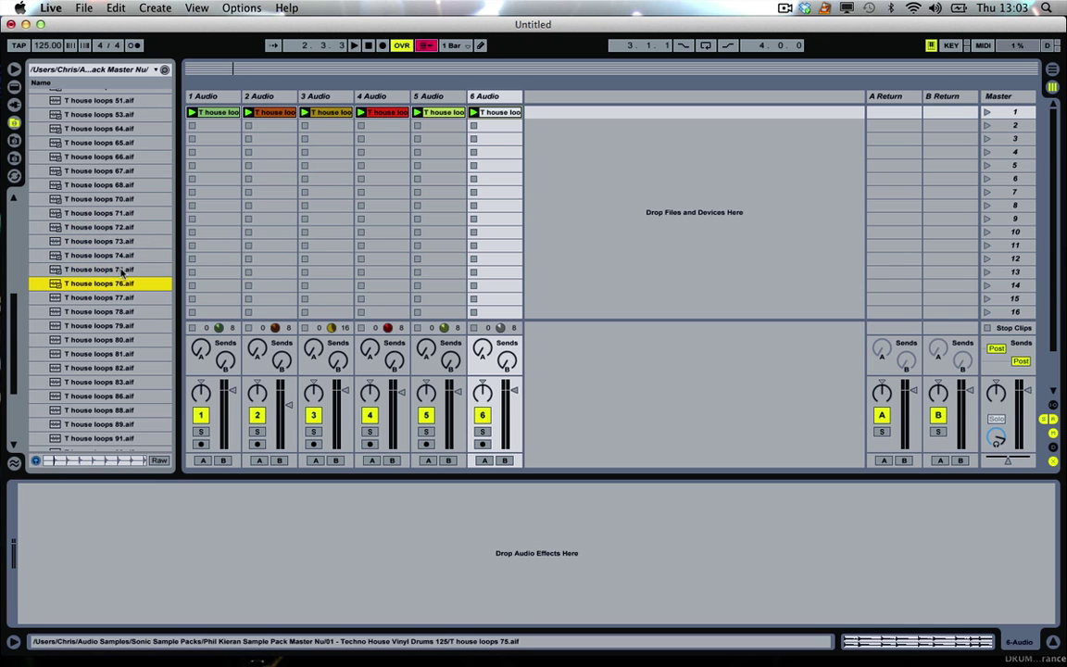
key(Up)
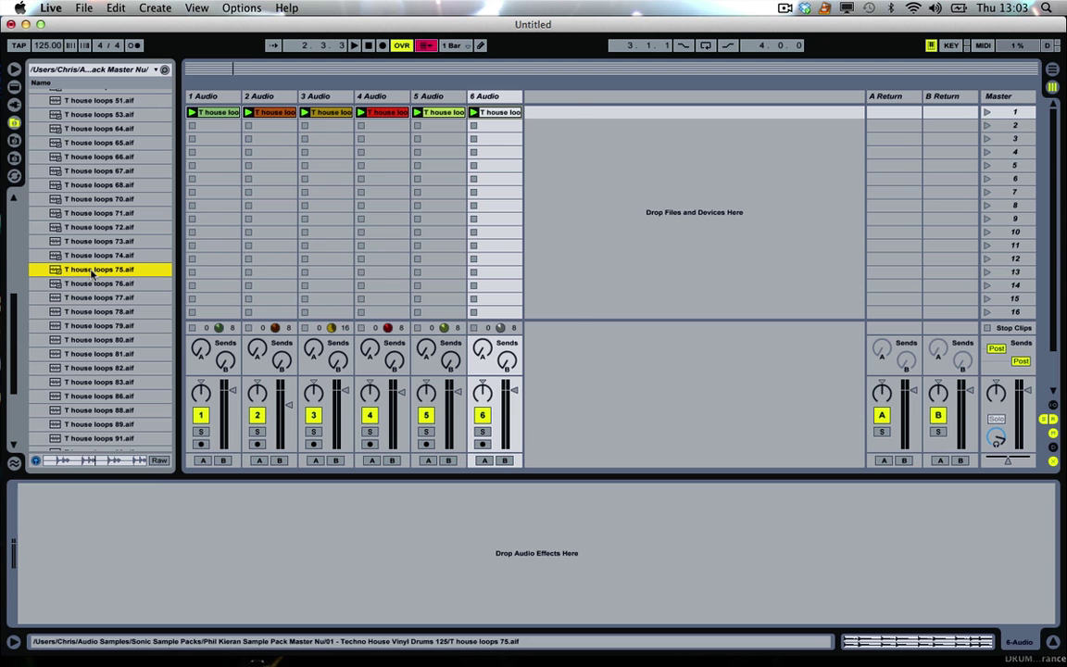
drag(92, 271, 548, 115)
click(530, 113)
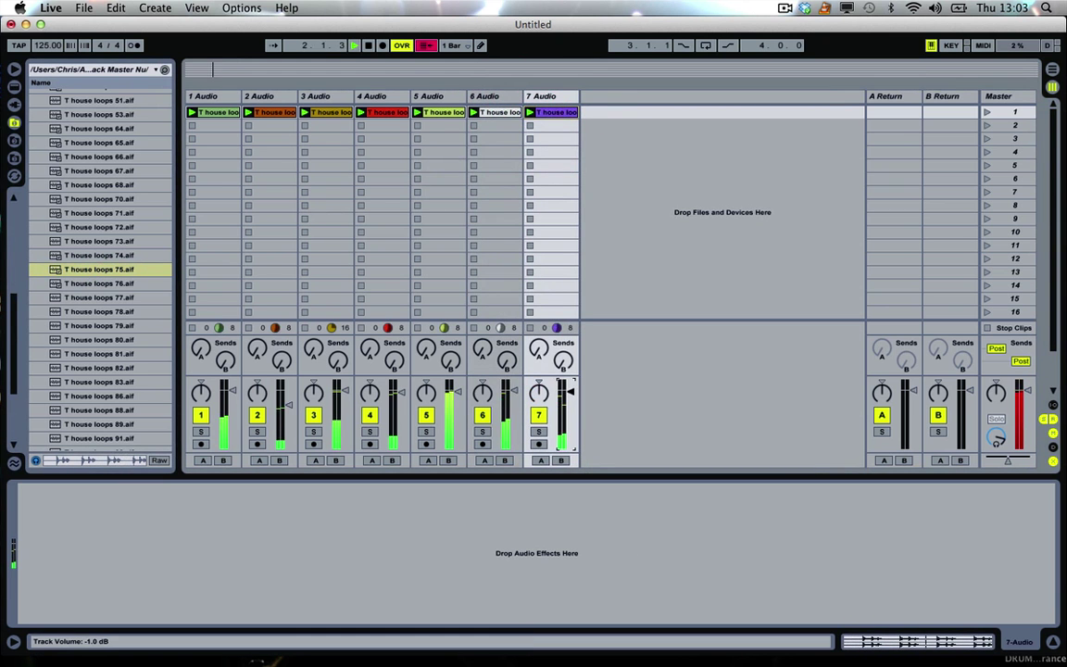
Audition loops 76 and 77, then place loop 78 on a new track 8
key(space)
click(141, 284)
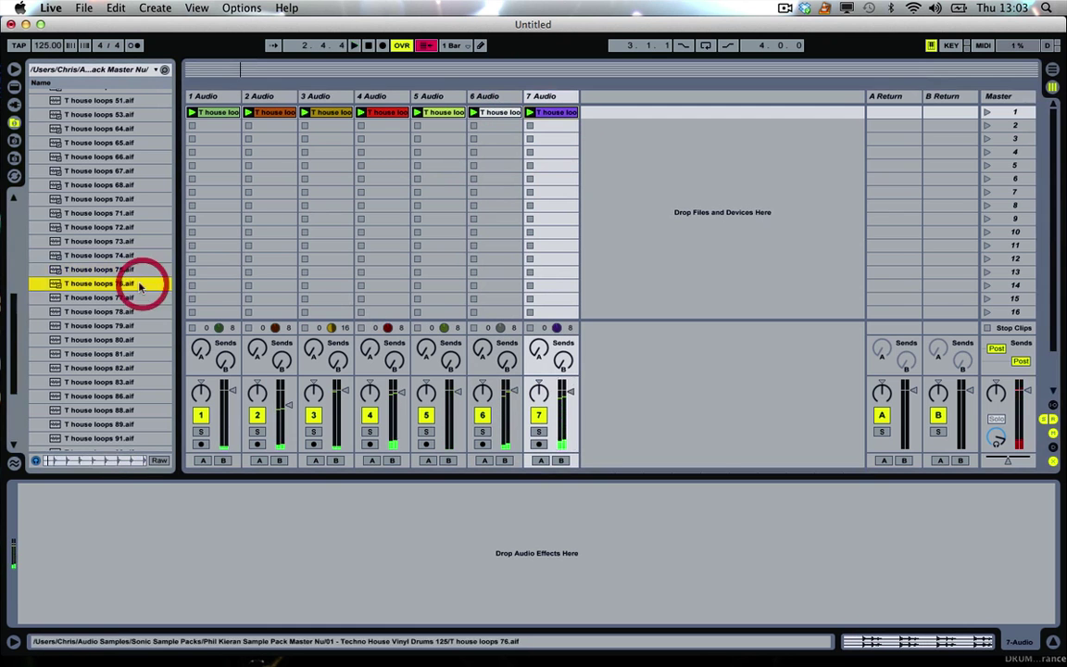
key(Down)
key(Down)
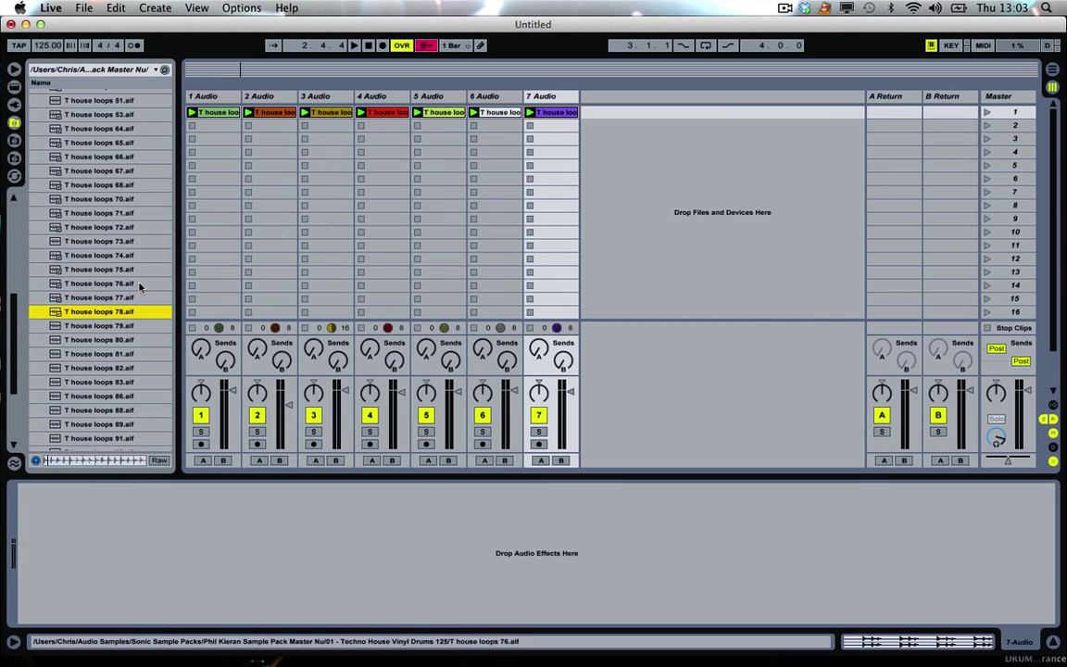
drag(91, 317, 603, 112)
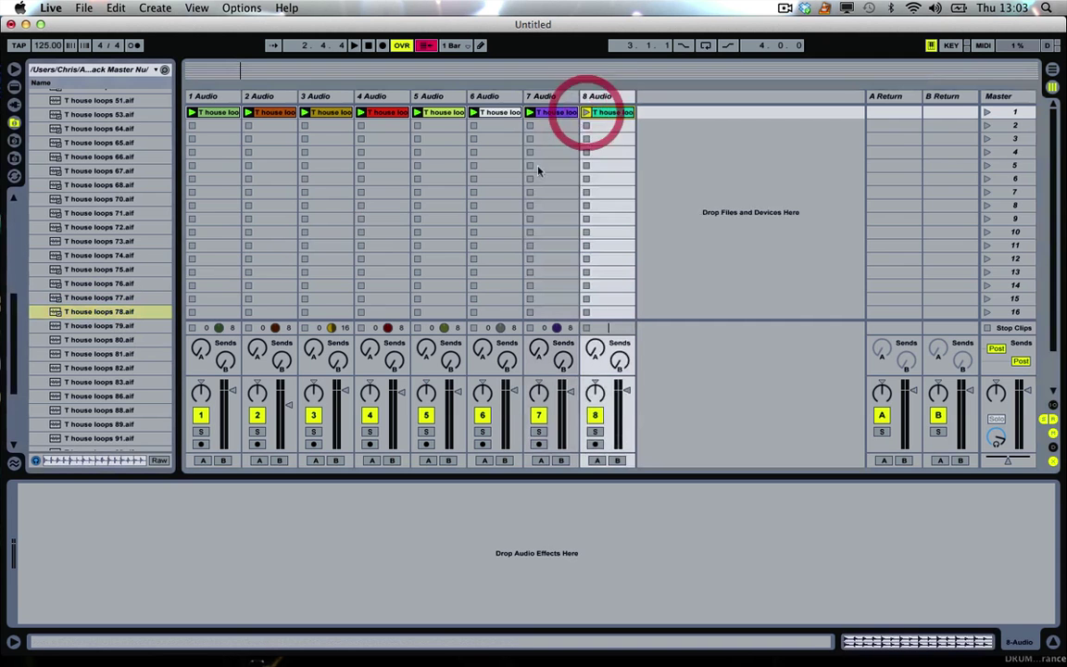
Audition loops 79–83, add loop 86 on a new track 9, launch it and raise its volume
click(134, 325)
key(Down)
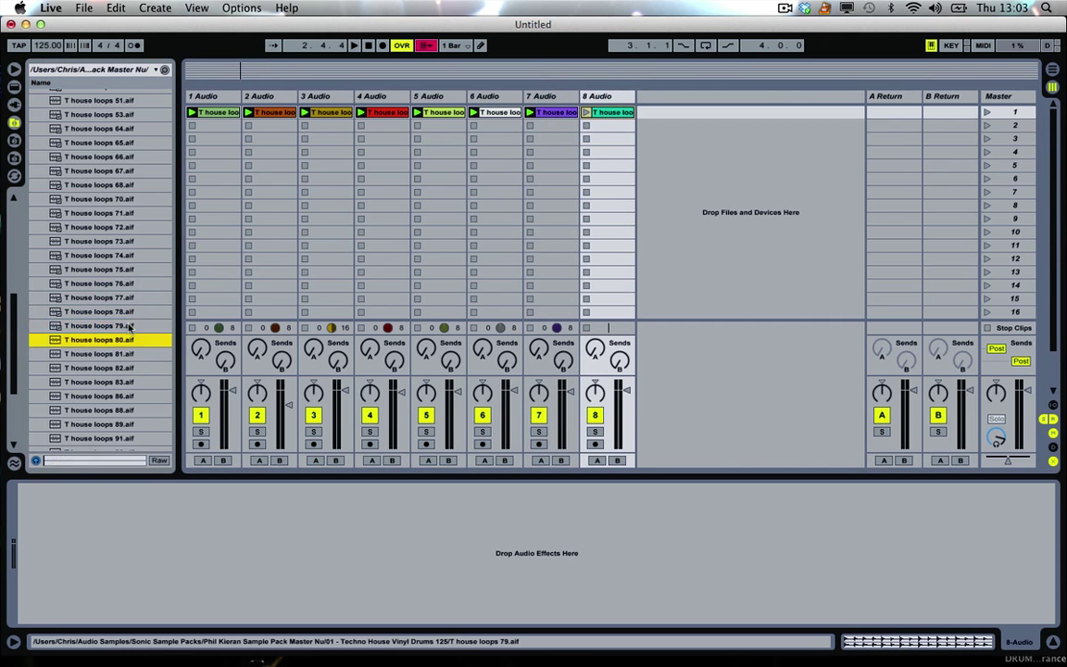
key(Down)
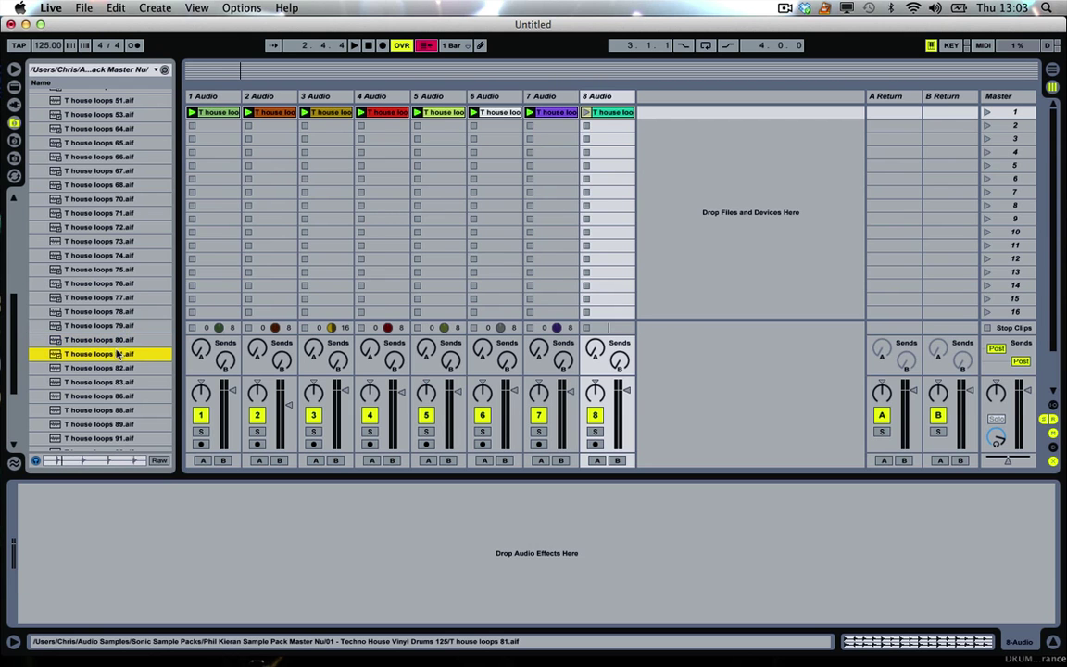
key(Down)
key(Down)
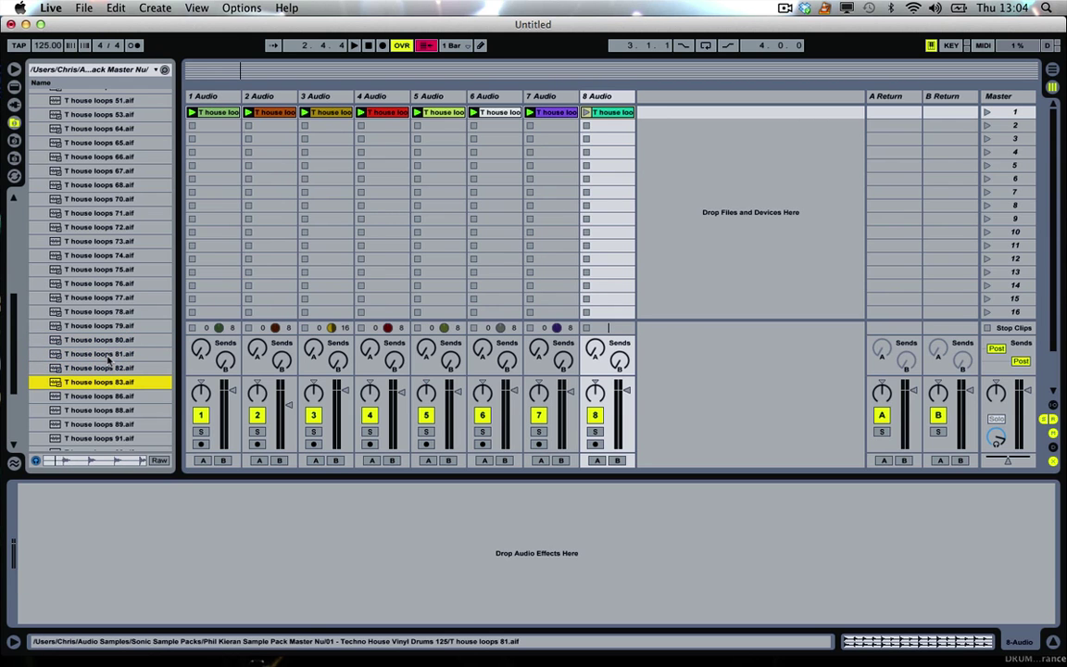
key(Down)
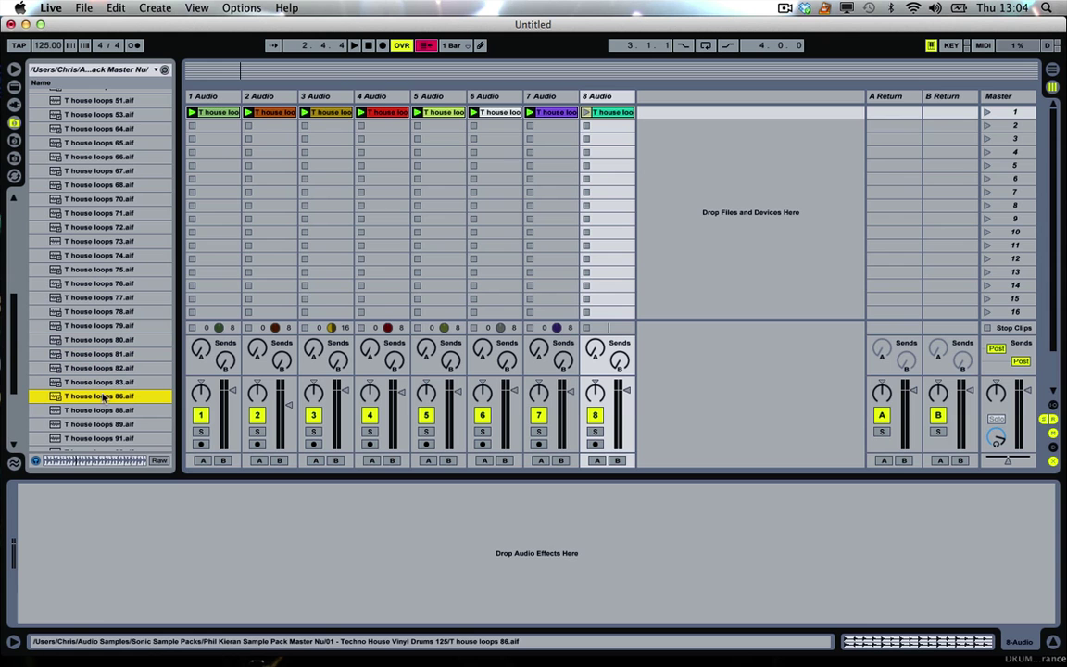
drag(92, 399, 641, 115)
click(642, 112)
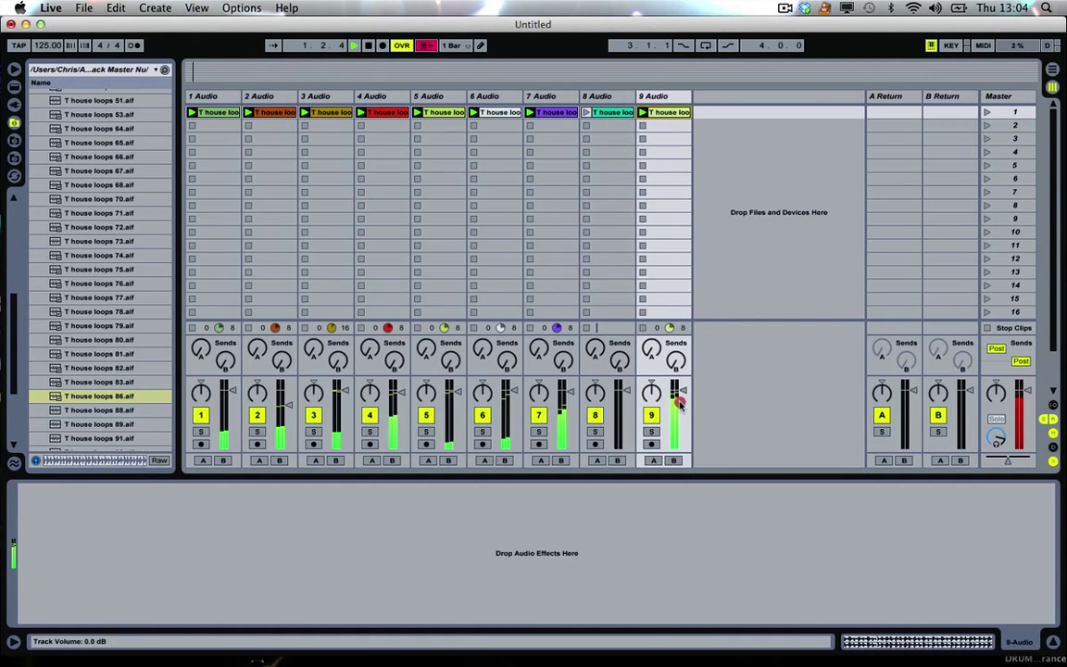
drag(683, 435, 683, 421)
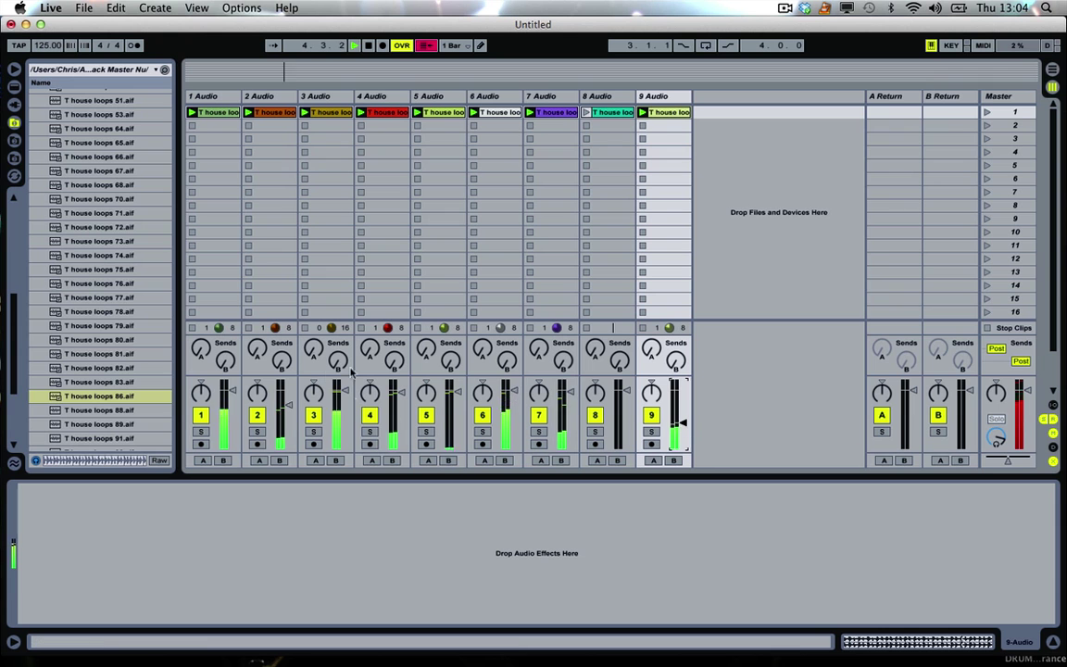
Compare loops 88 and 89, then place loop 89 on a new track 10 and launch it
scroll(66, 395, down, 3)
click(99, 356)
key(Up)
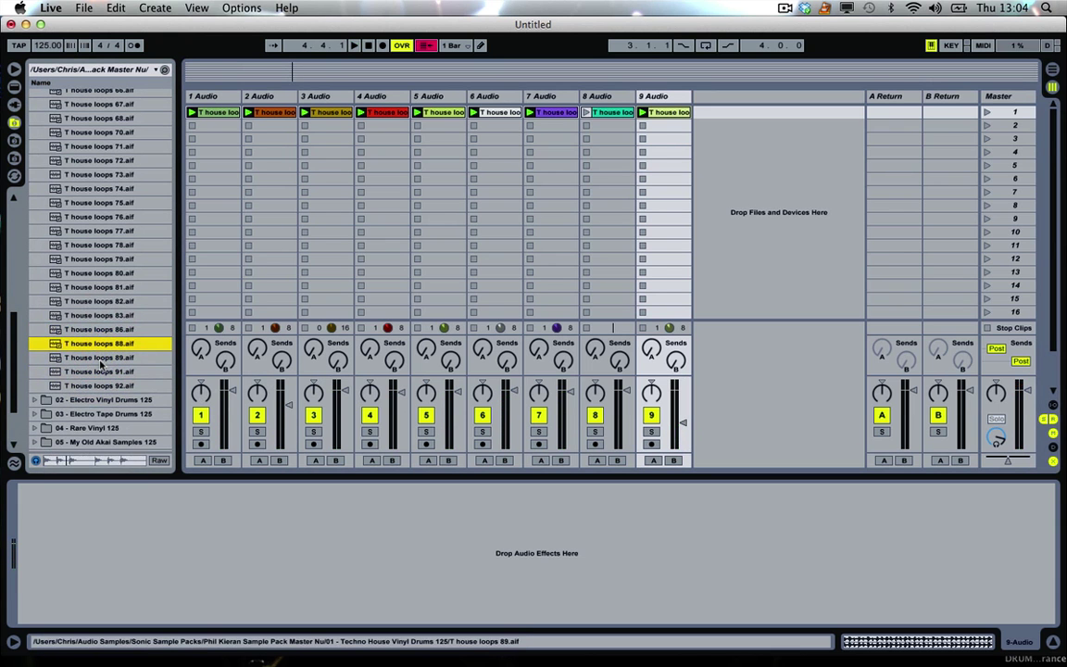
click(99, 359)
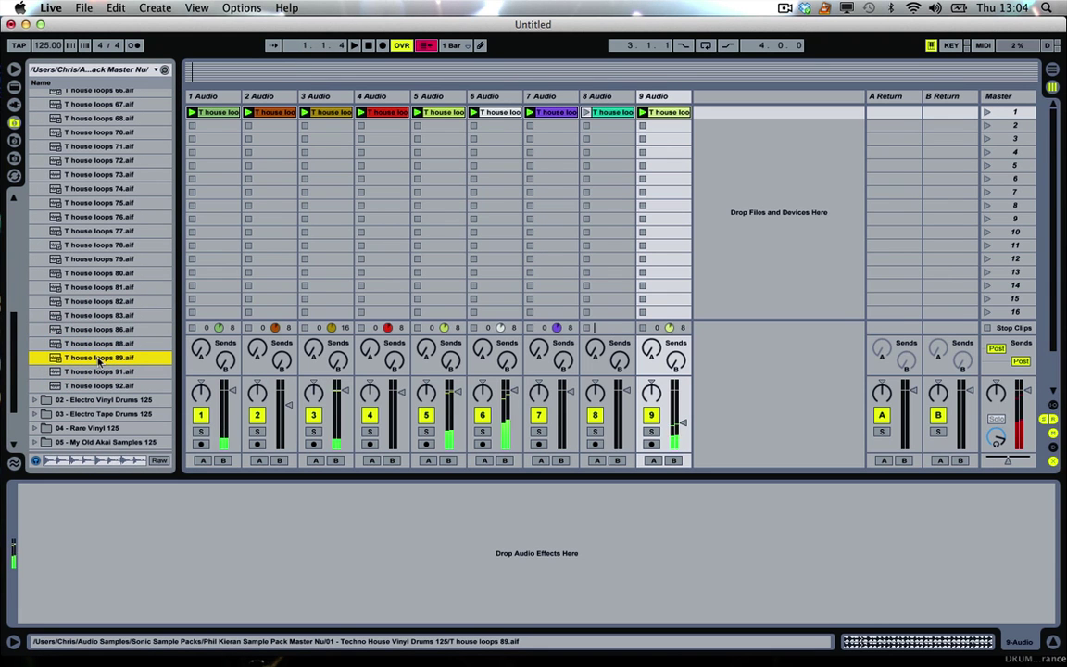
drag(99, 361, 704, 114)
click(699, 112)
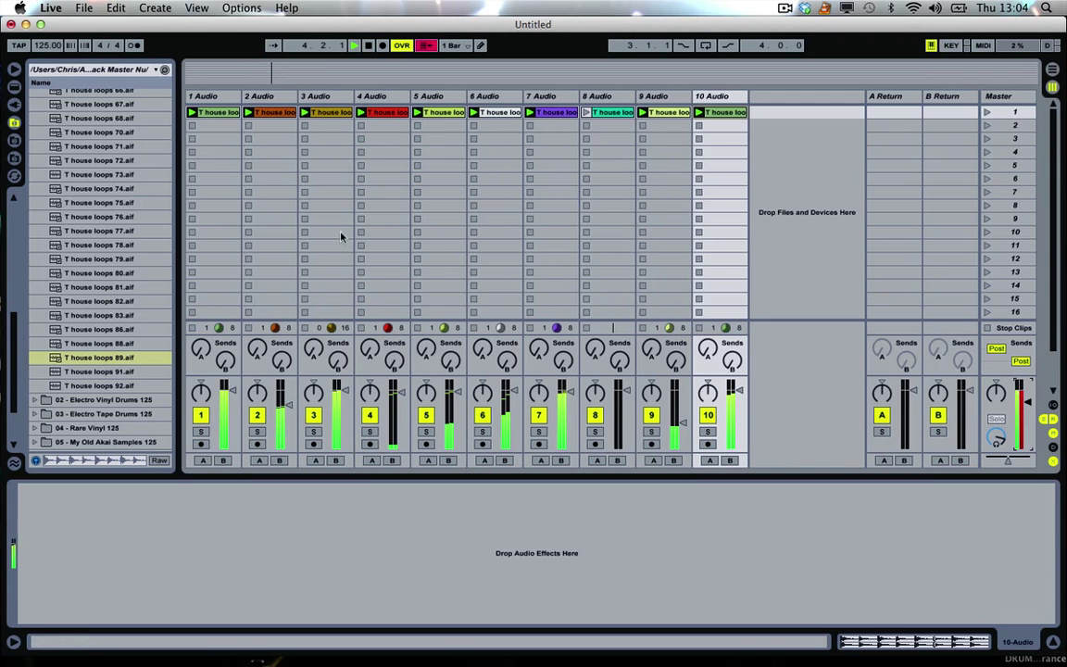
Group tracks 1 through 10 with Cmd+G and fold the group
click(215, 97)
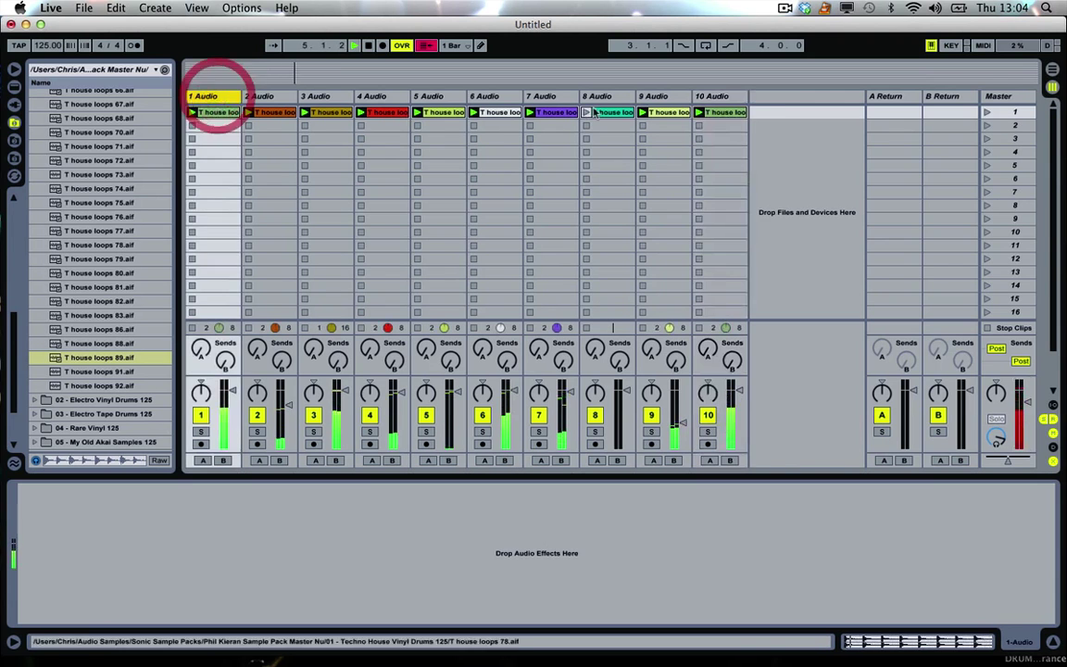
shift+click(717, 96)
key(super+g)
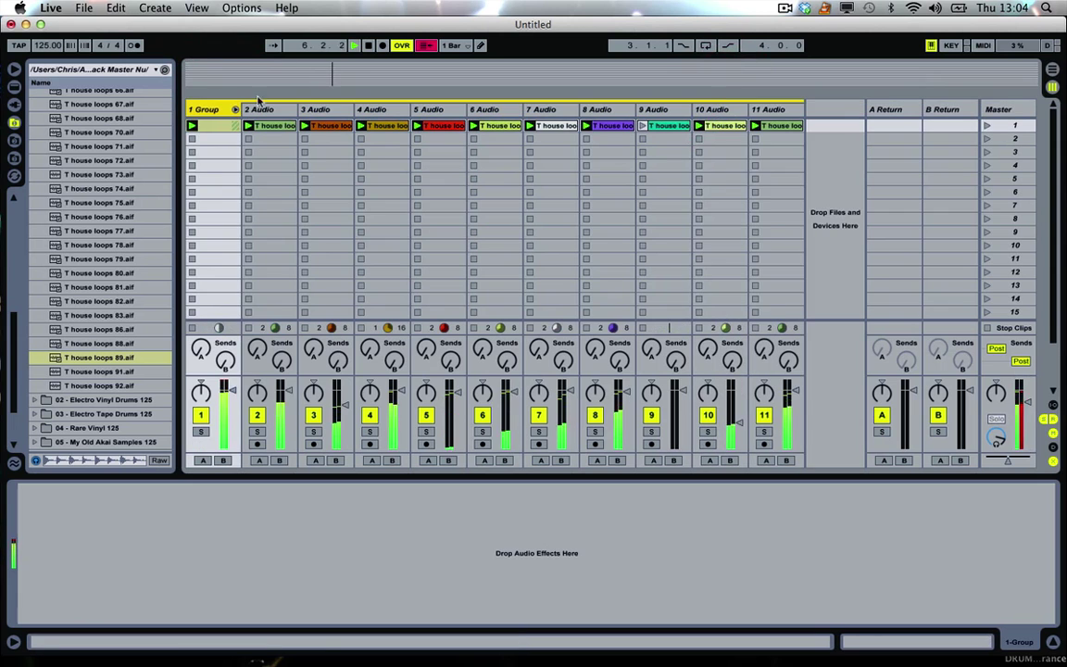
click(236, 110)
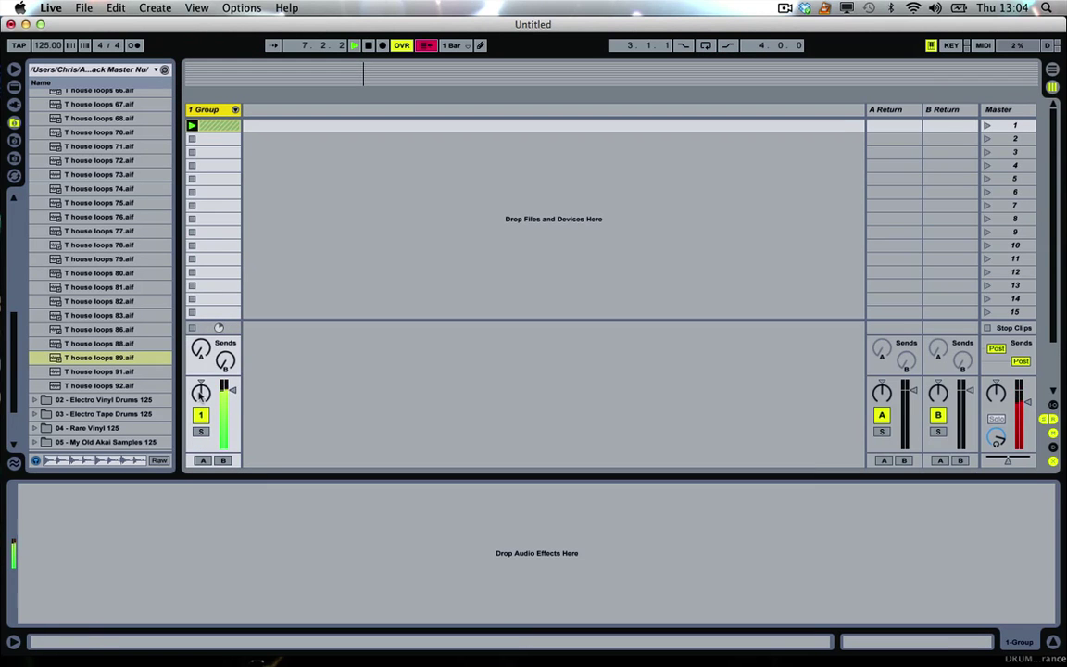
Add the 1976 compressor preset to the group with threshold -9.70 dB
click(14, 86)
drag(65, 199, 210, 185)
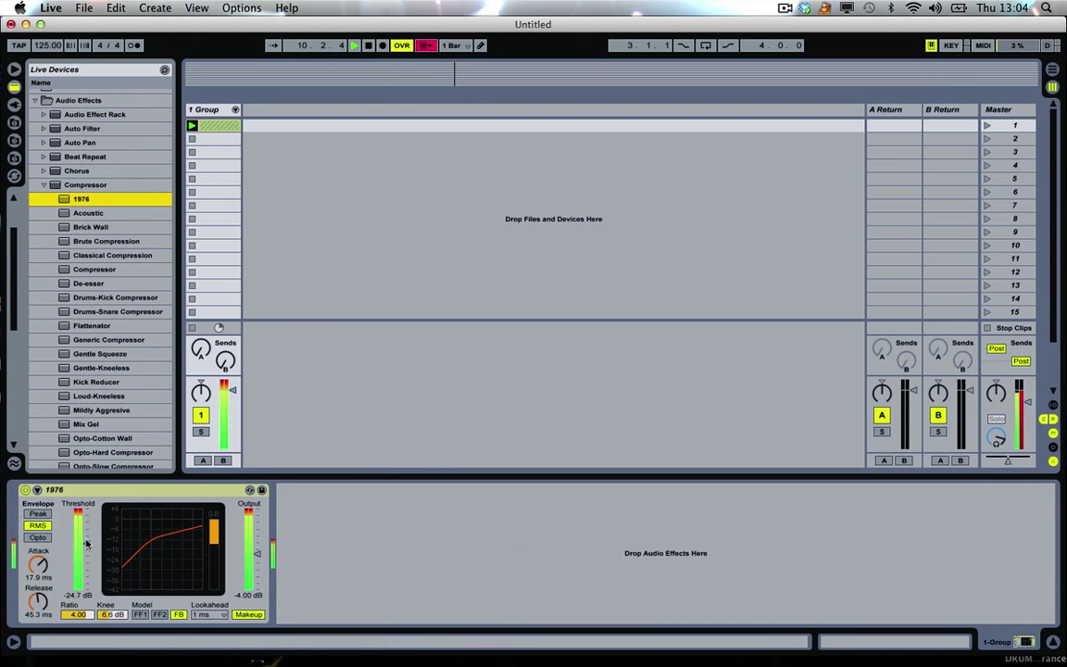
drag(80, 524, 81, 500)
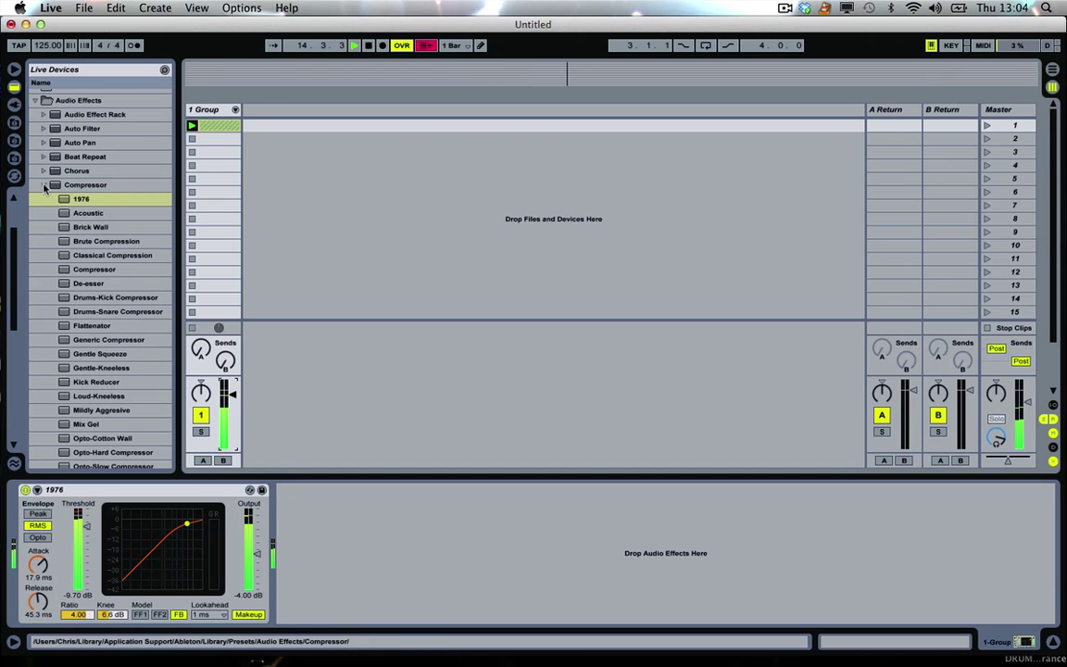
Add a Limiter after the compressor, lower the compressor's output, and stop playback
scroll(49, 190, up, 3)
click(43, 224)
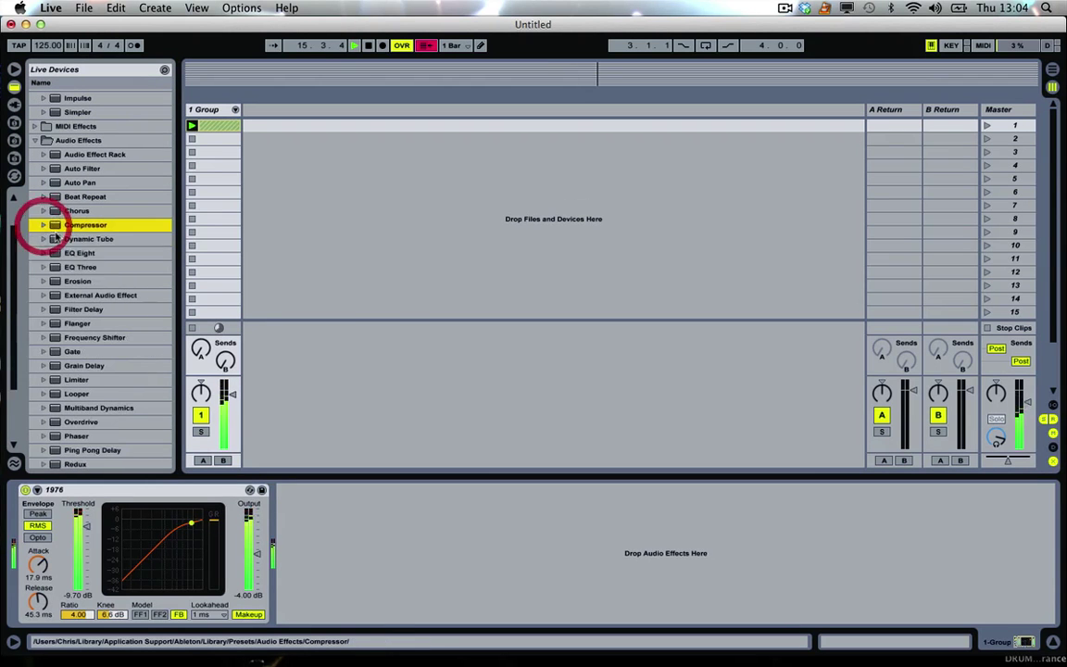
drag(74, 379, 360, 591)
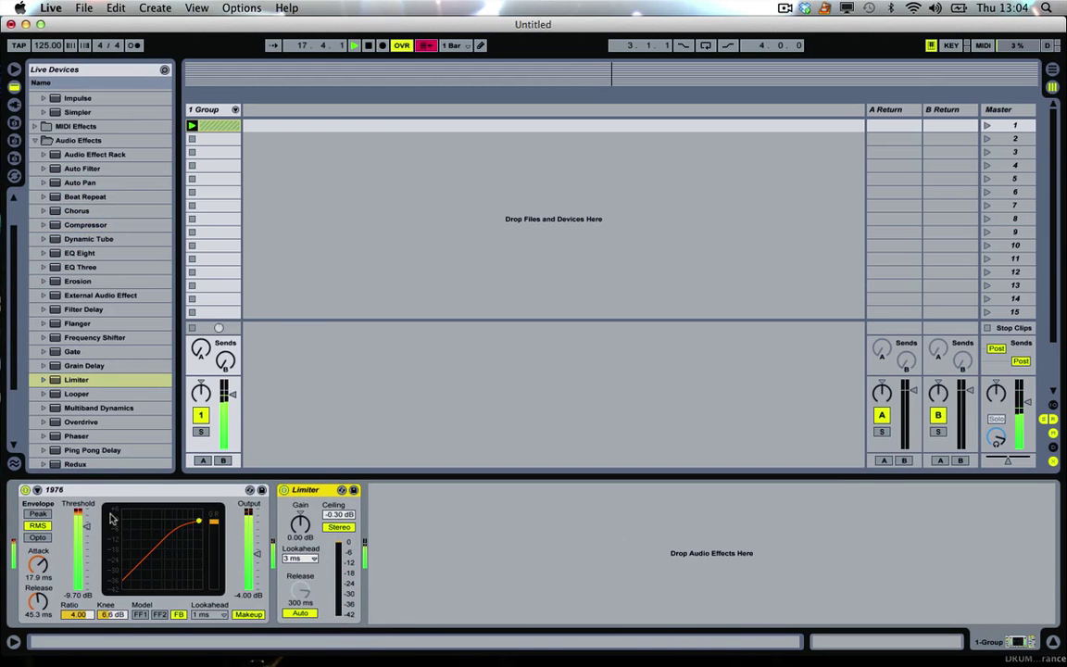
drag(259, 558, 260, 571)
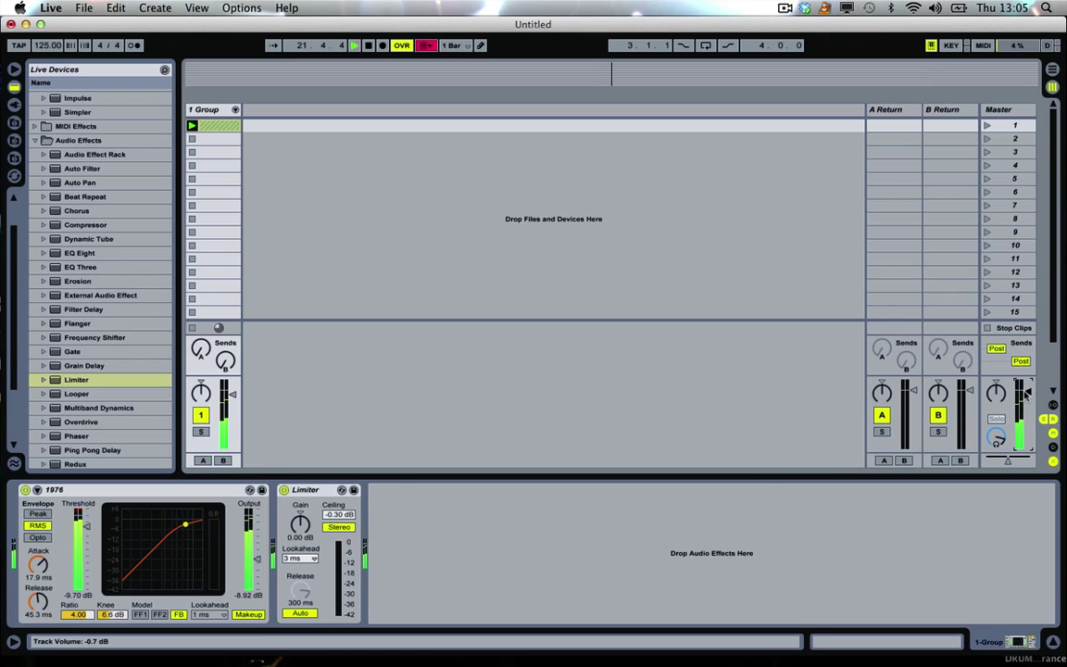
key(space)
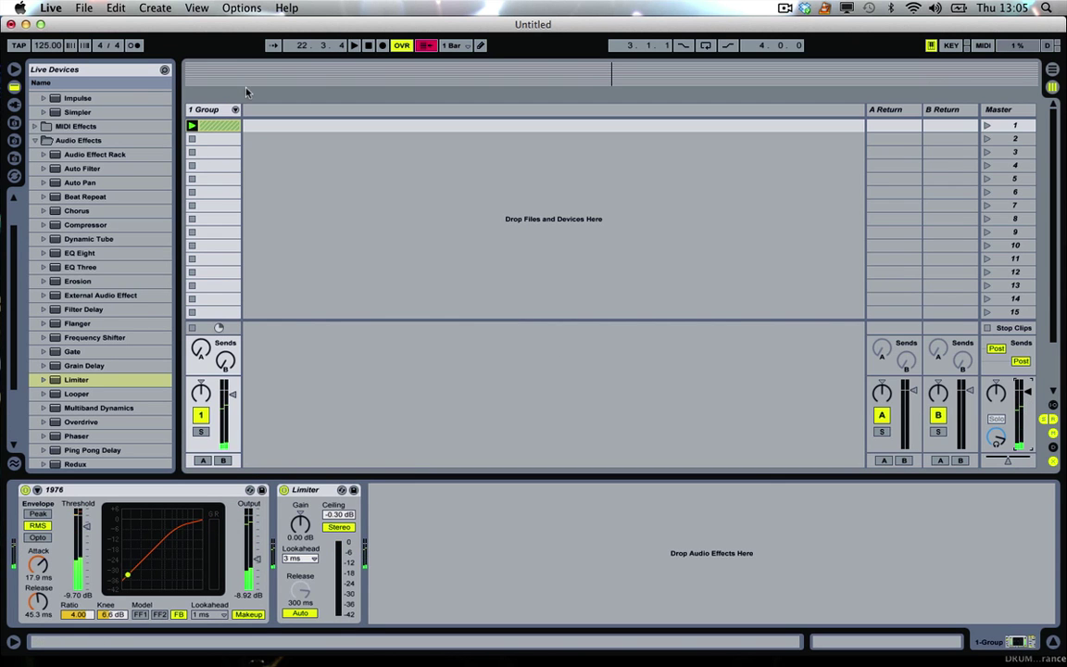
click(14, 122)
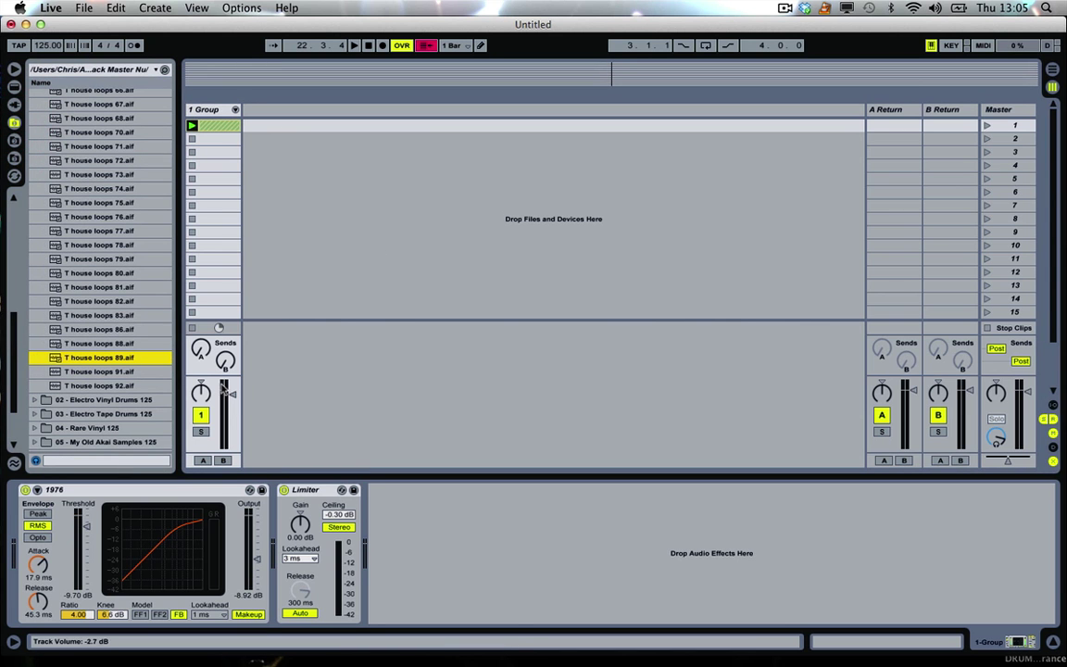
Mute the drum group and add electro loops 01 from Electro Vinyl Drums 125 on a new track
click(200, 415)
drag(14, 338, 19, 195)
click(36, 109)
click(33, 123)
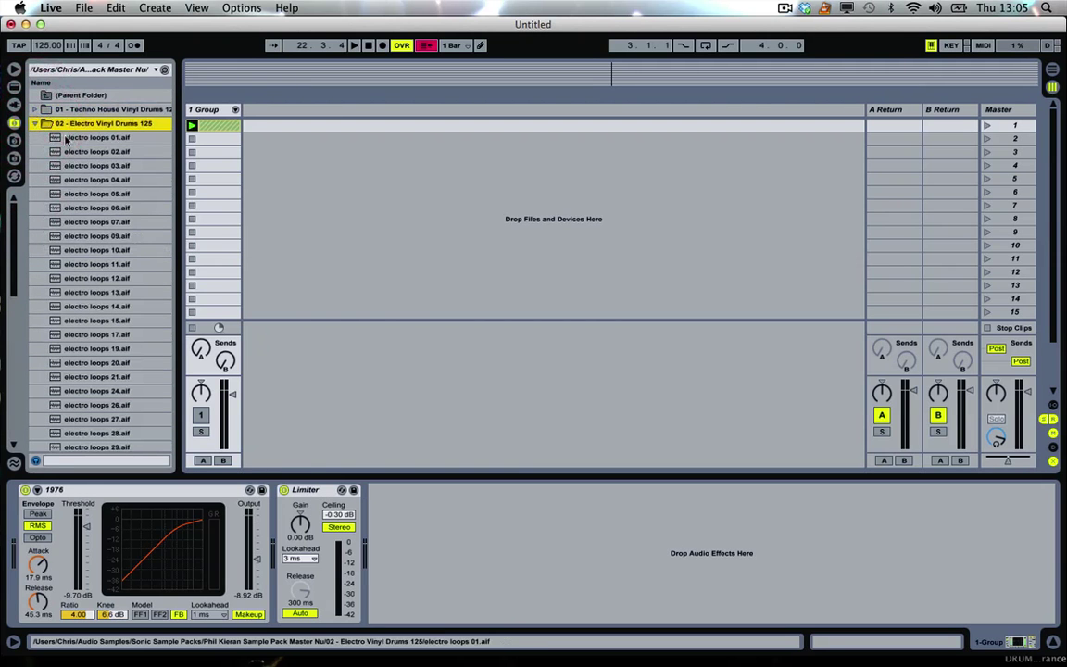
click(58, 138)
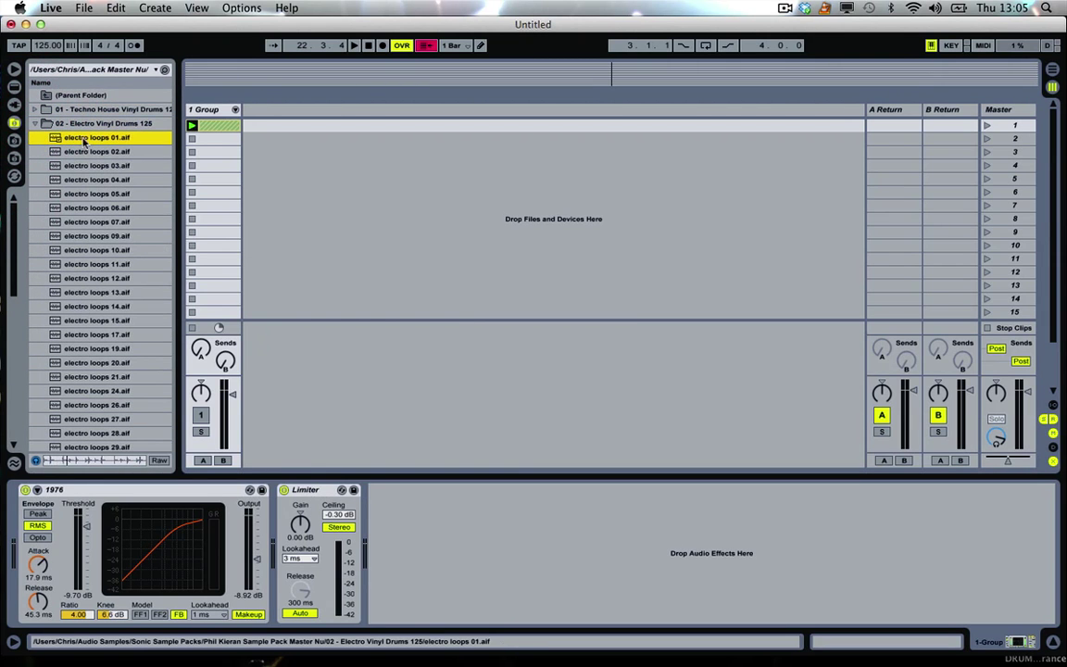
drag(81, 140, 334, 124)
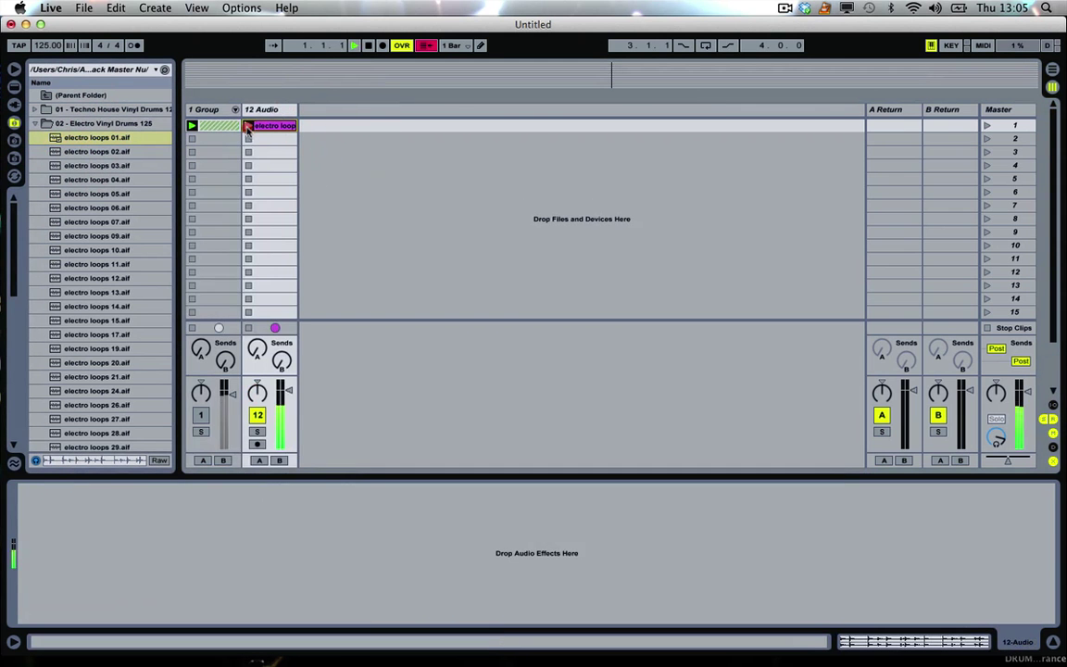
Audition electro loops 02 through 07, then add electro loops 09 on a new track
click(97, 165)
key(Up)
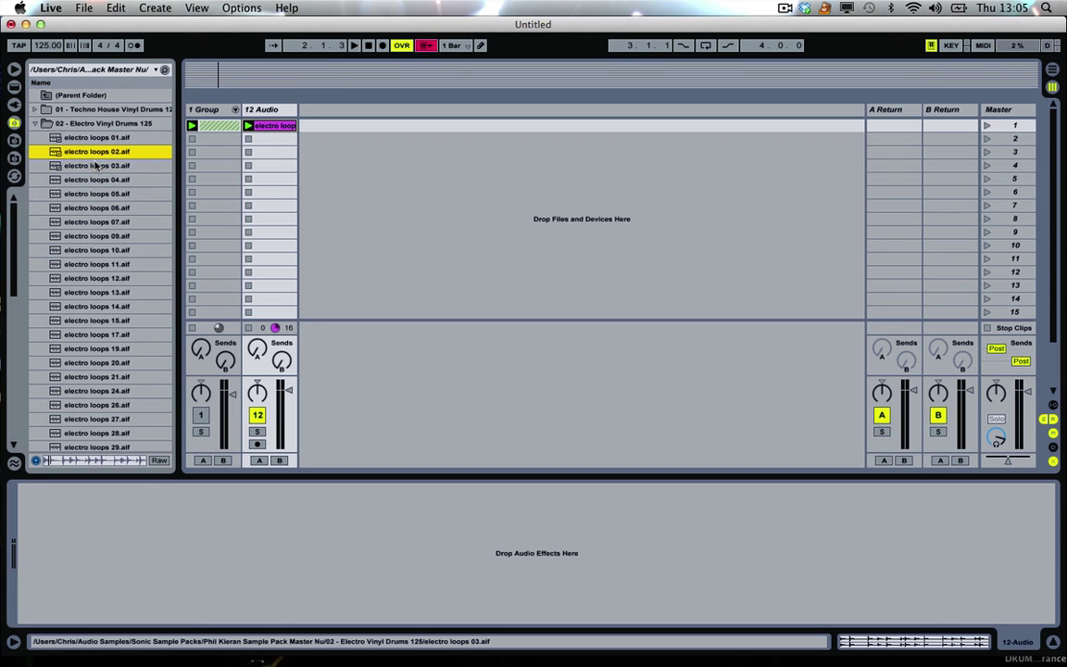
key(Down)
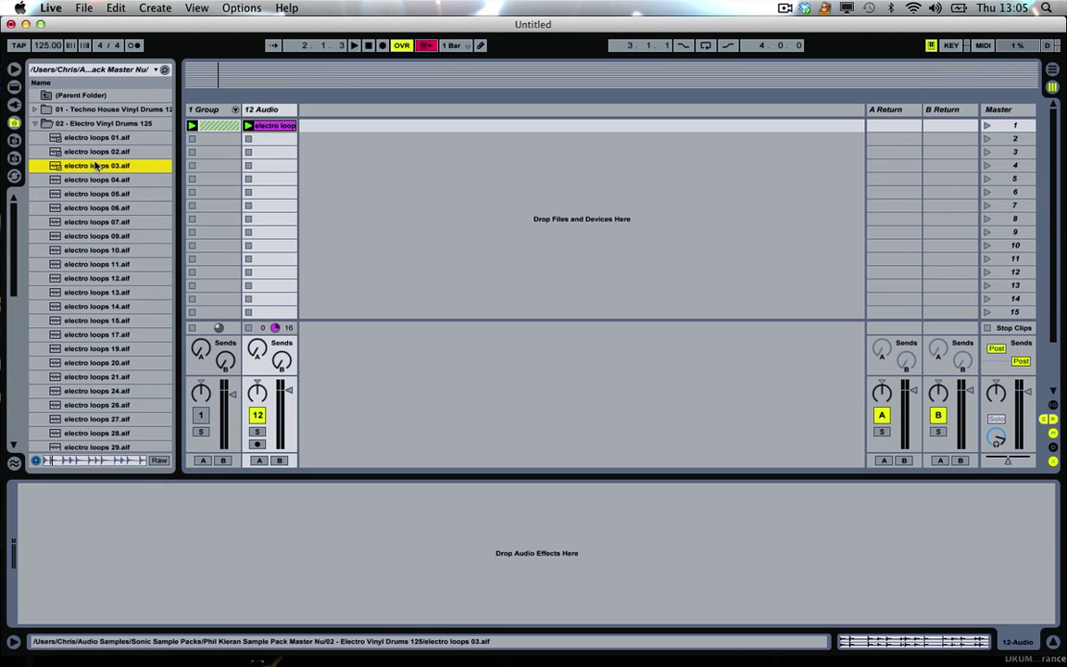
key(Down)
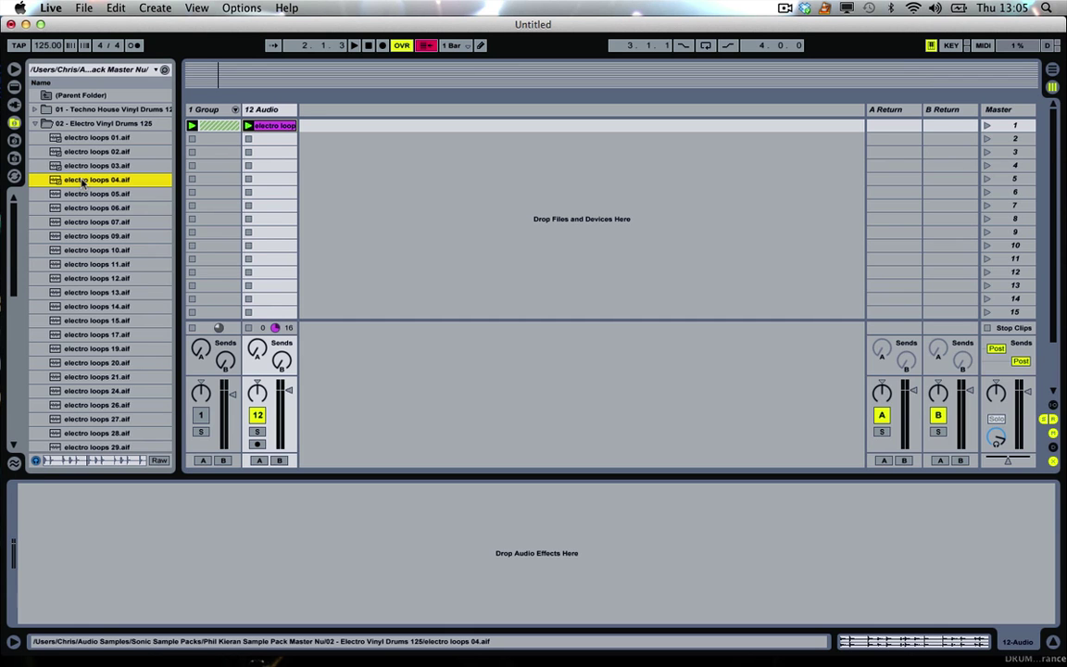
key(Down)
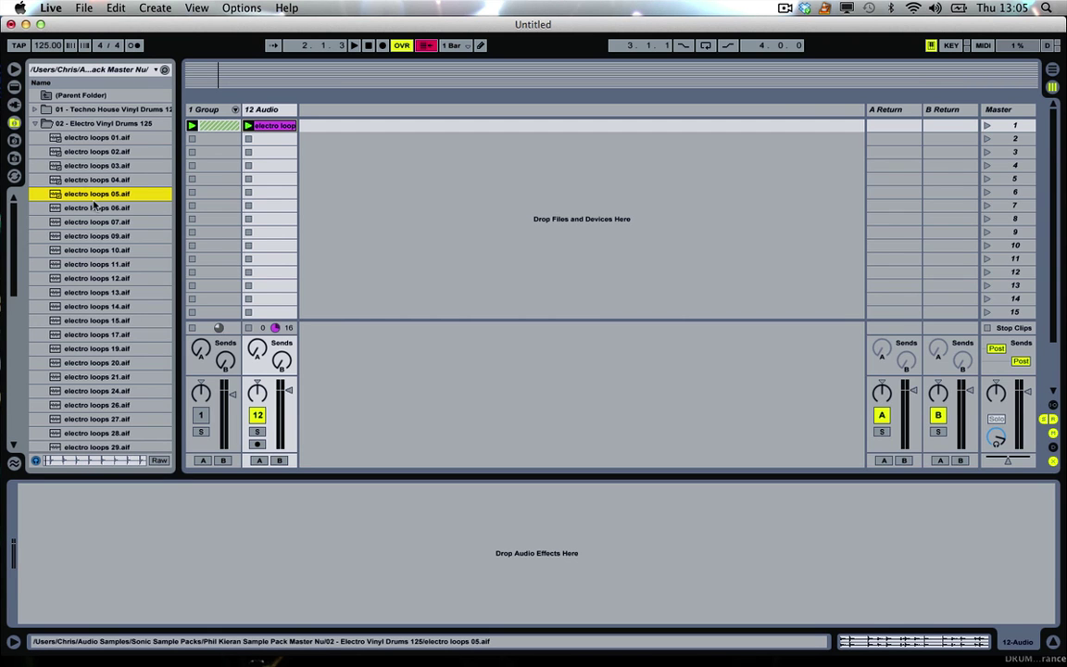
click(91, 209)
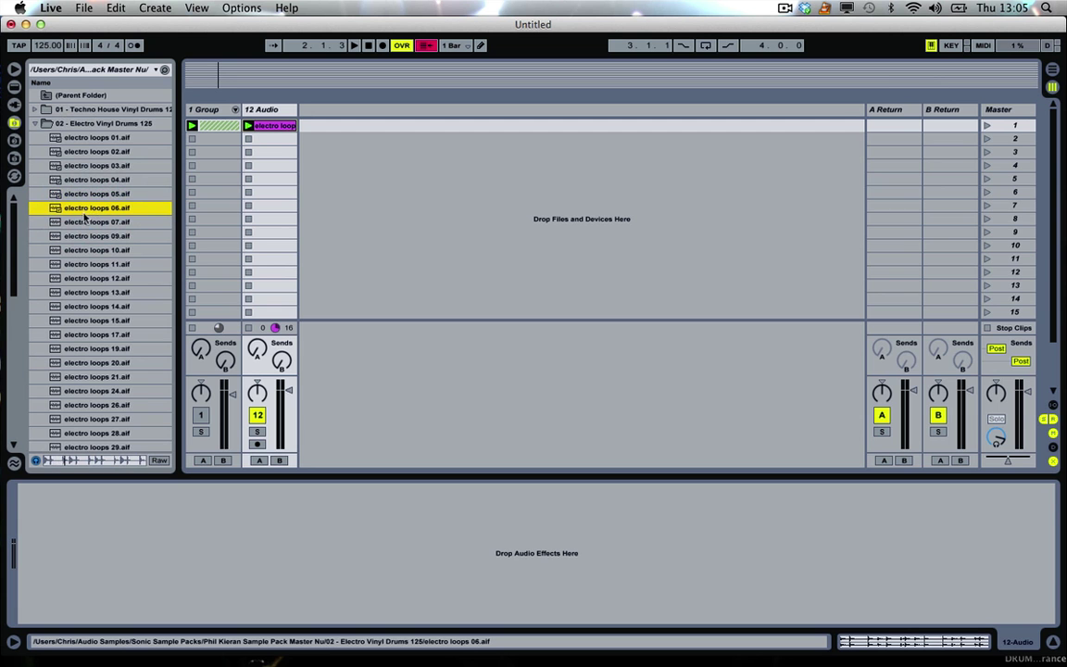
click(87, 221)
drag(88, 236, 362, 127)
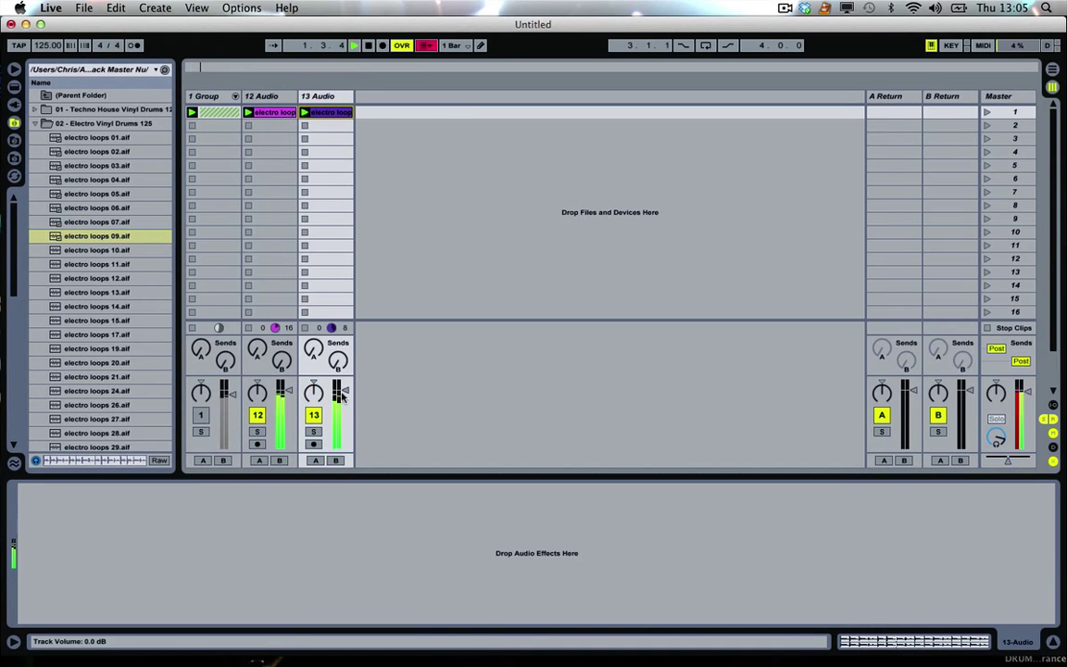
Add electro loops 11 as new track 14 and launch its clip
click(132, 252)
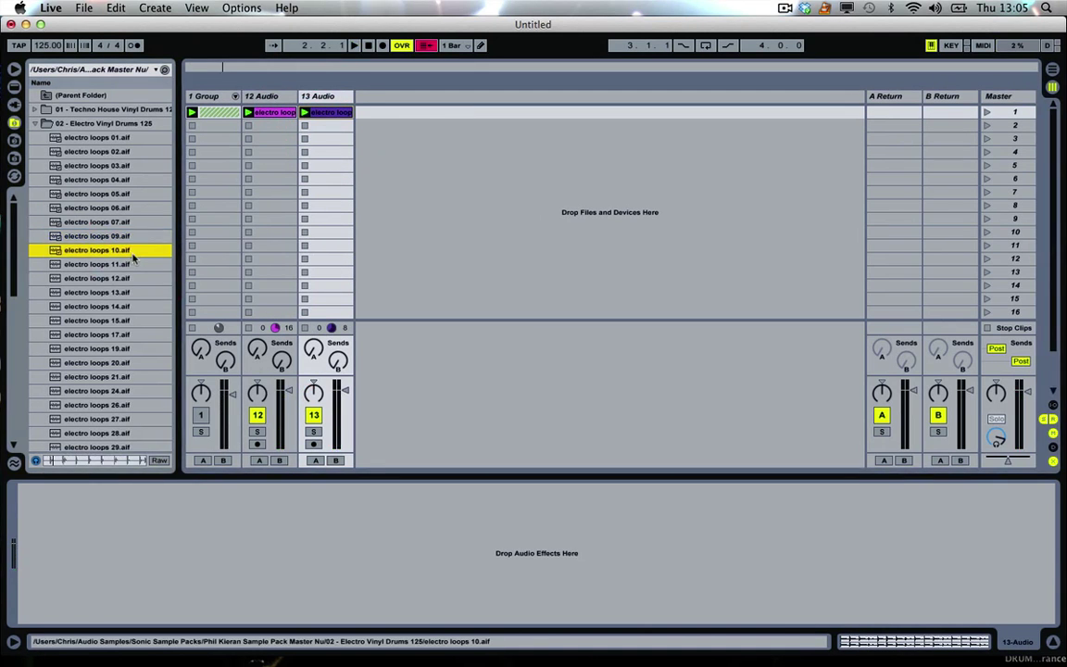
key(Down)
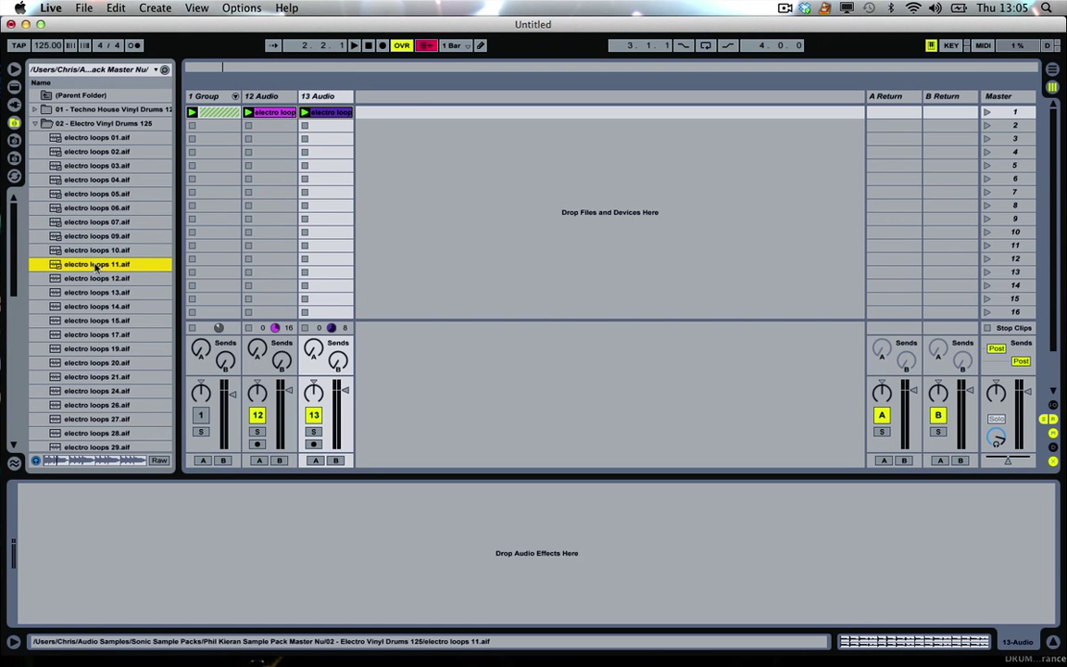
drag(96, 267, 404, 109)
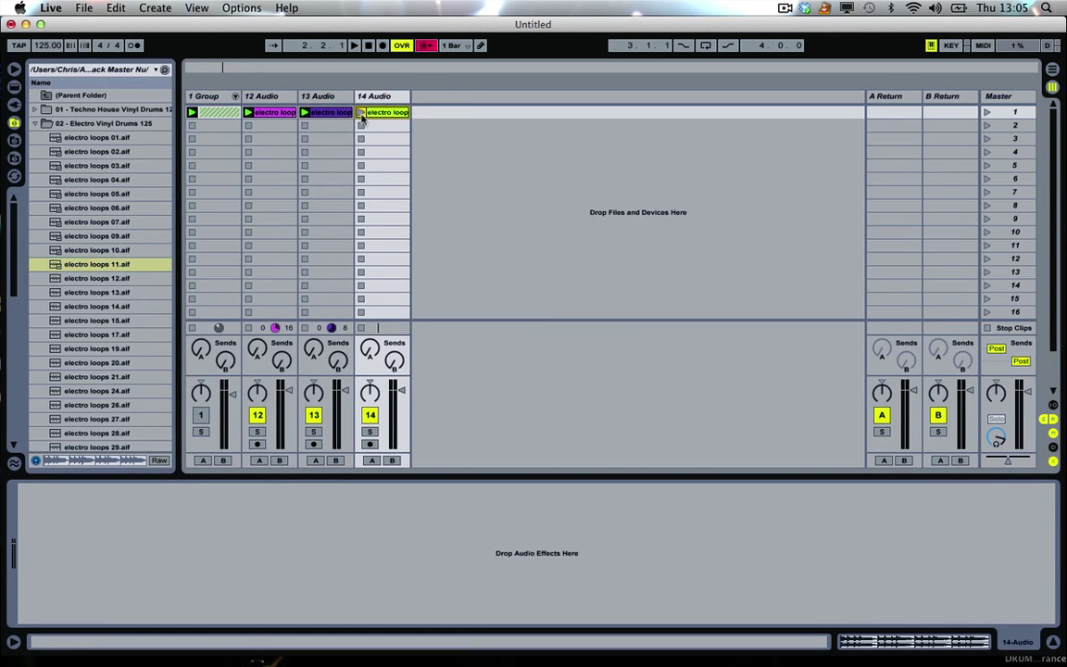
click(361, 112)
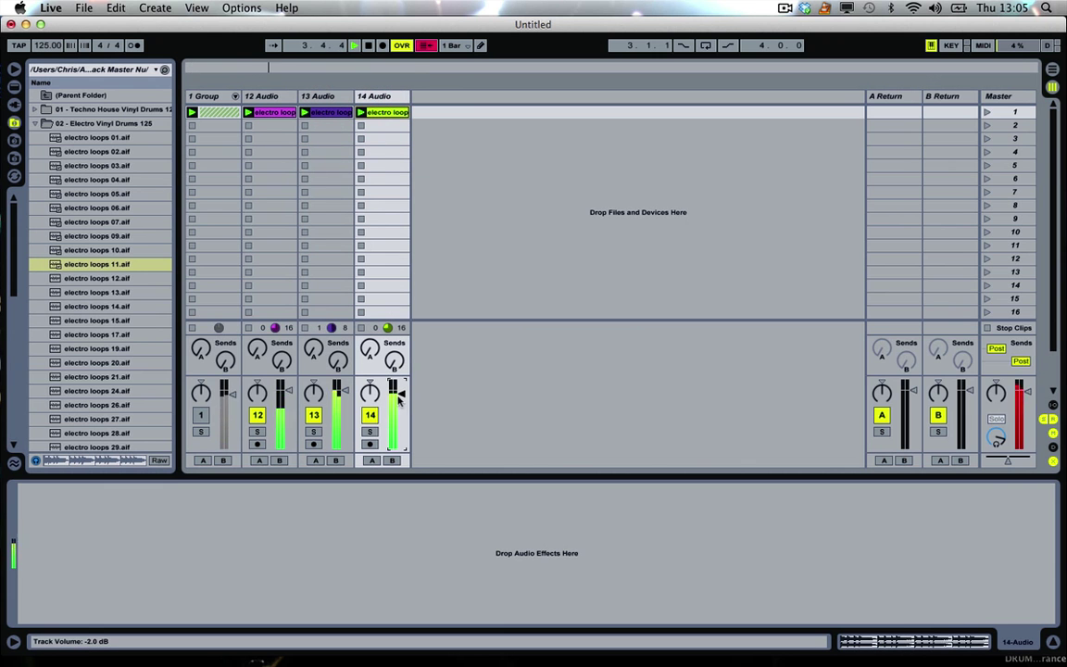
Solo track 14, drop Live's Overdrive effect onto it, then unsolo it
click(368, 433)
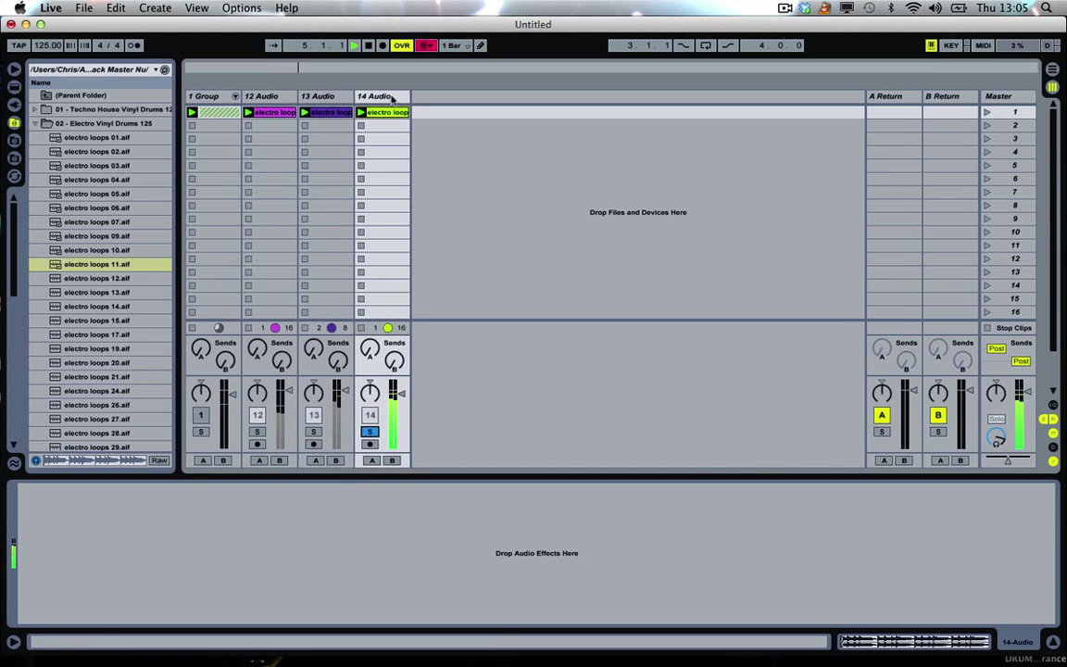
click(381, 95)
click(14, 105)
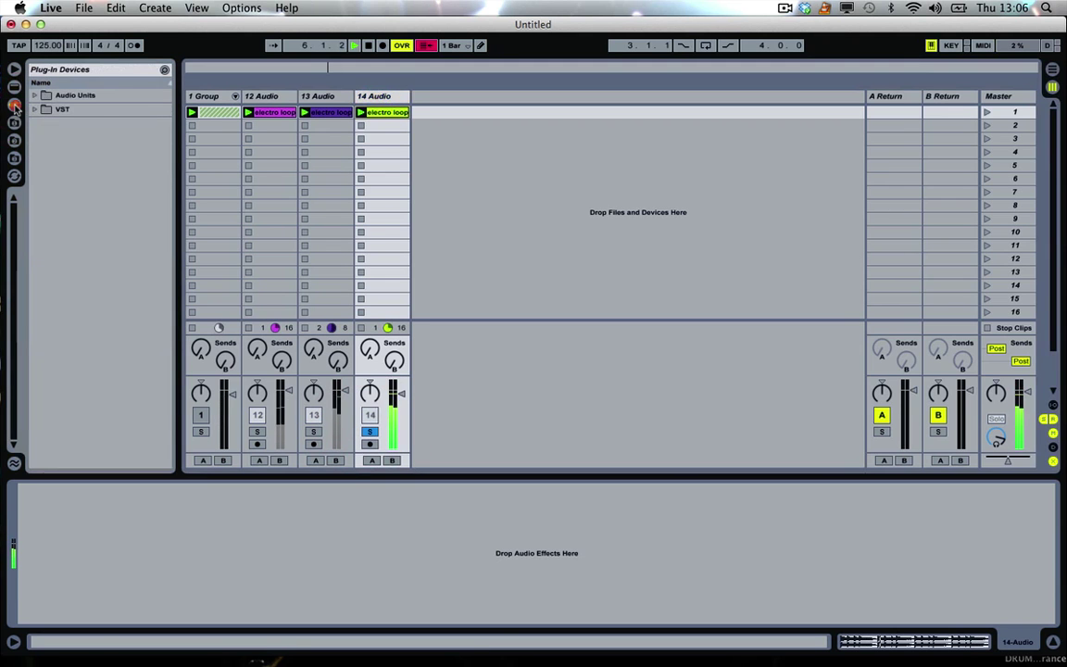
click(34, 96)
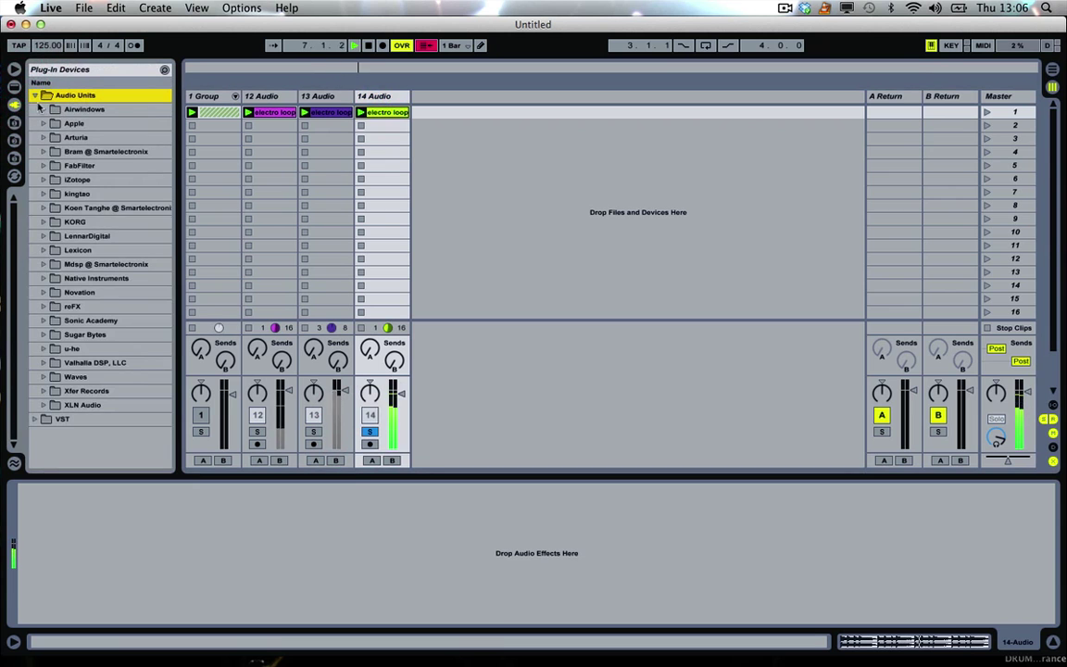
click(35, 96)
click(14, 86)
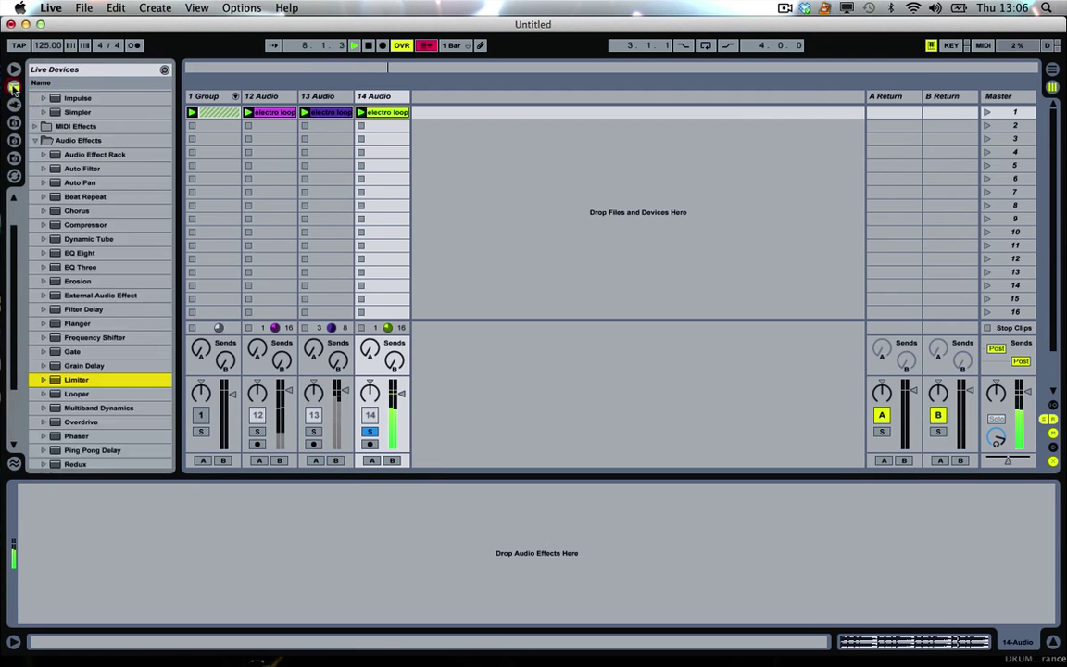
drag(75, 423, 225, 309)
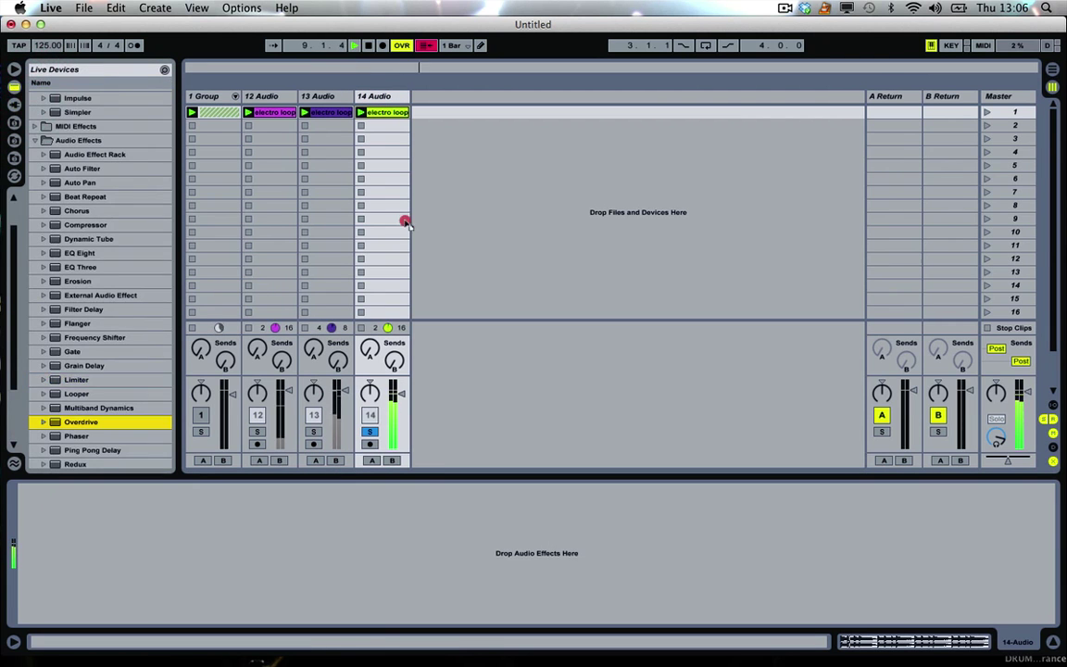
drag(404, 222, 392, 231)
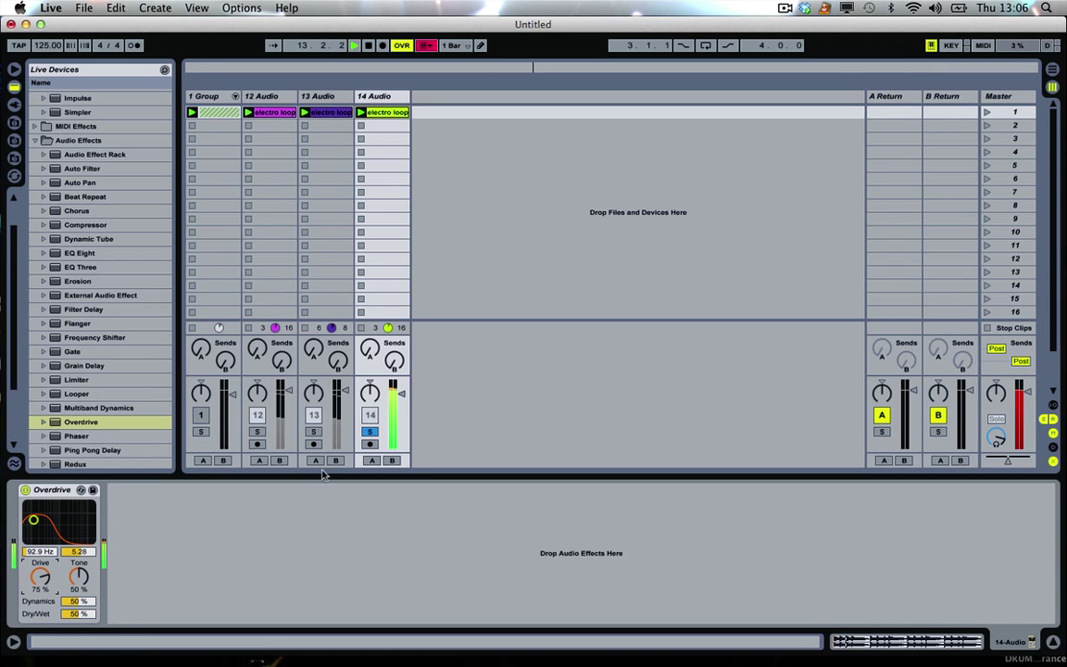
click(369, 432)
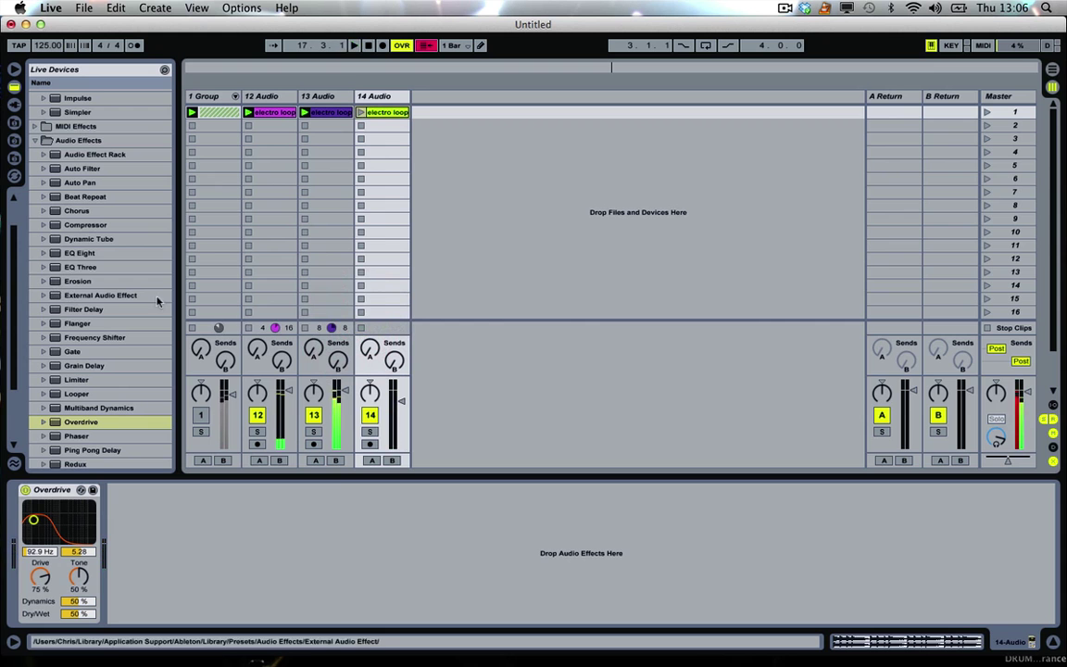
Open the Synth Hits - Oscar folder and audition hits, settling on Synths Hits Oscar-04
click(14, 122)
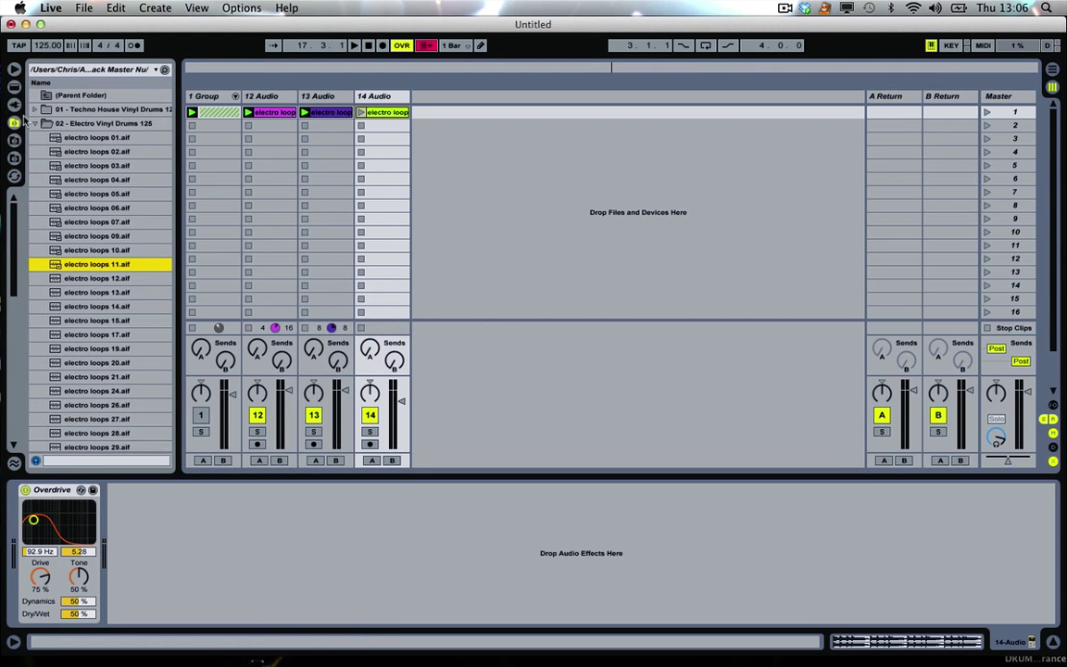
click(34, 123)
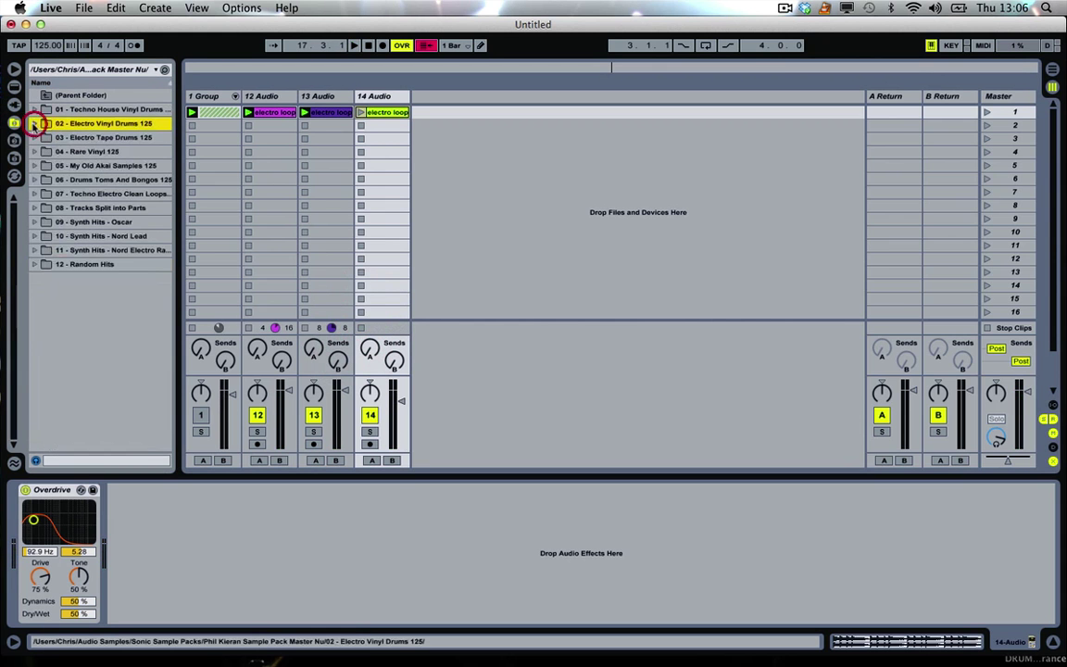
click(35, 223)
click(95, 265)
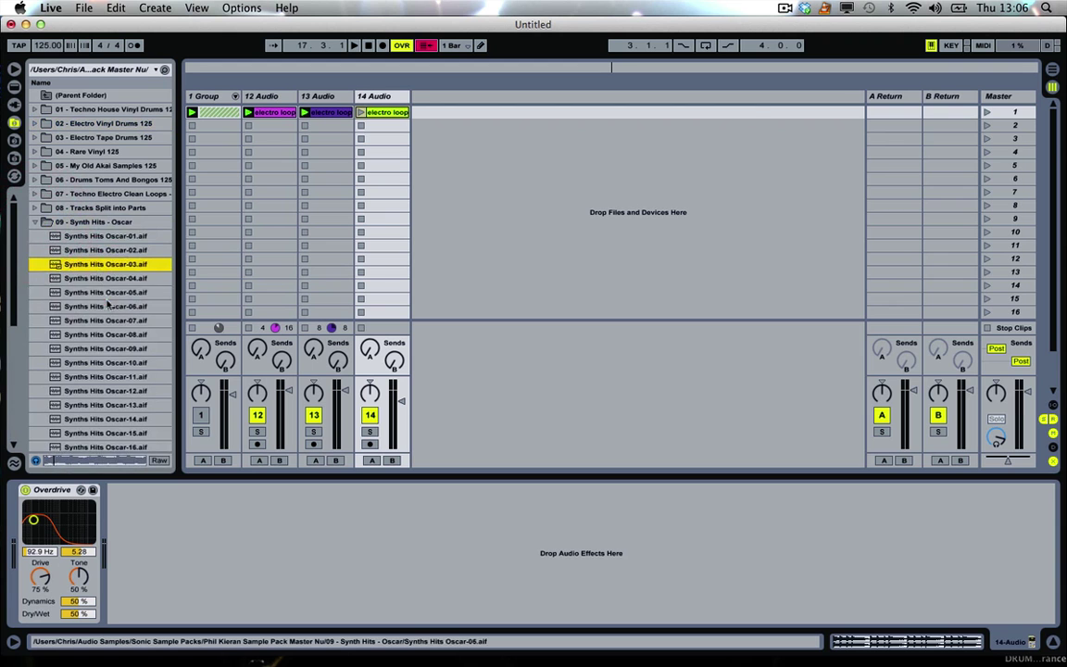
click(107, 292)
click(107, 280)
click(107, 249)
click(109, 276)
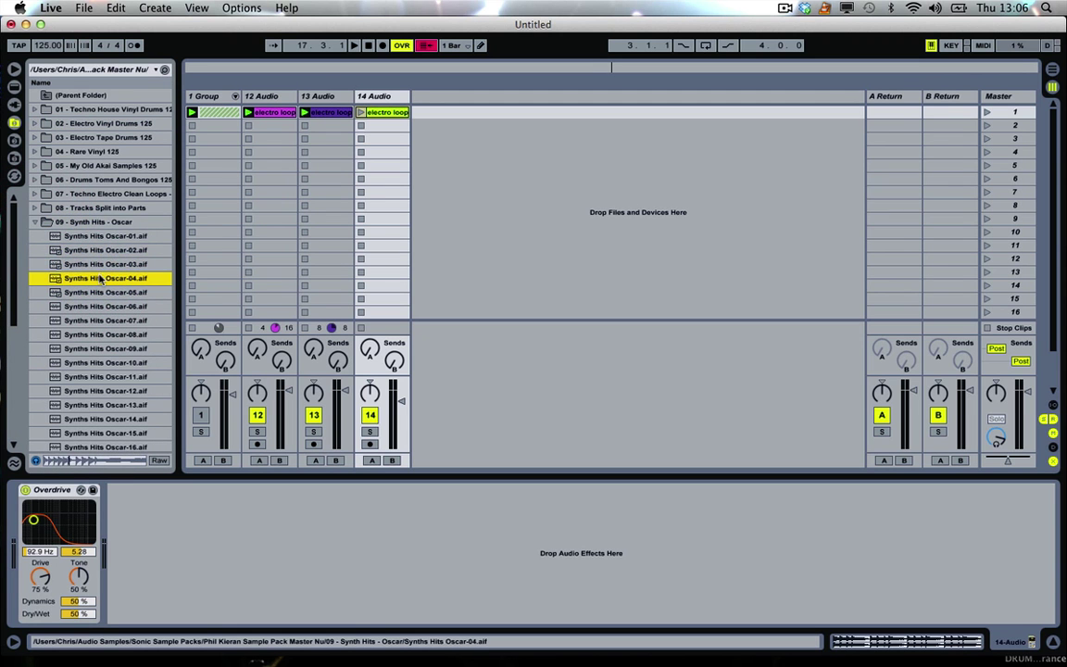
Add a Simpler on a new track, load Oscar-04 into it, trigger it, and start playback
click(14, 86)
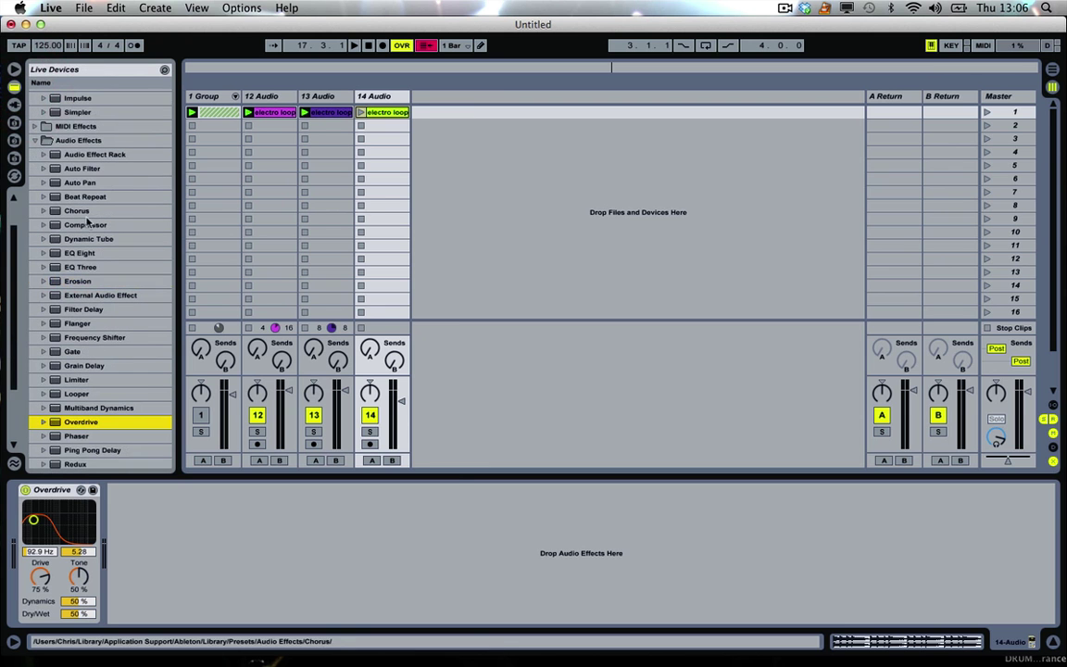
drag(78, 112, 453, 168)
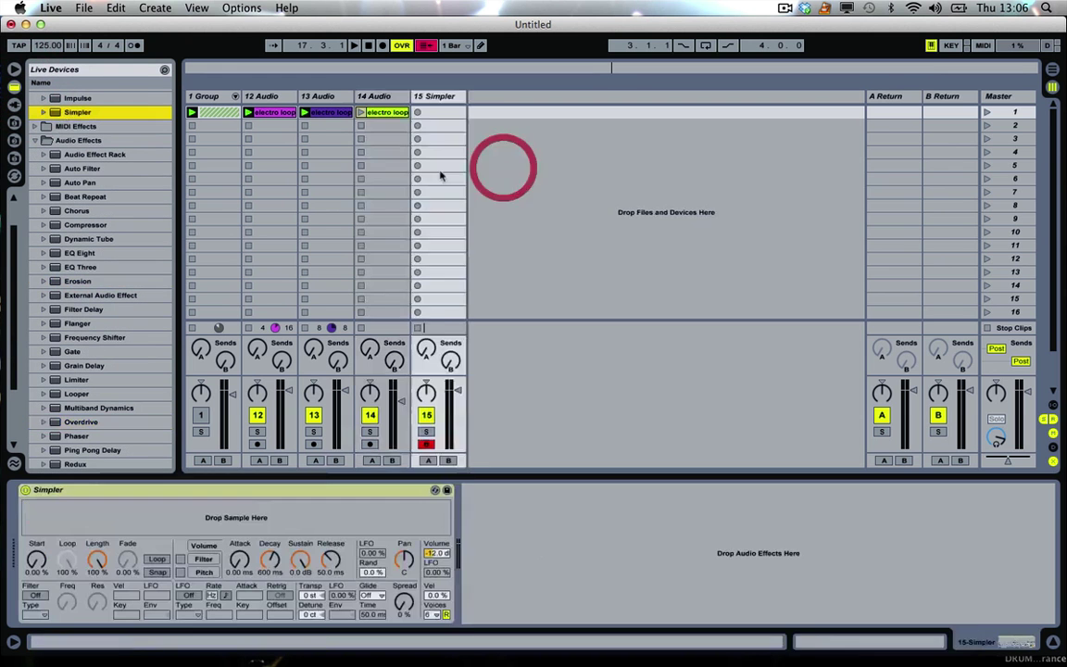
click(14, 139)
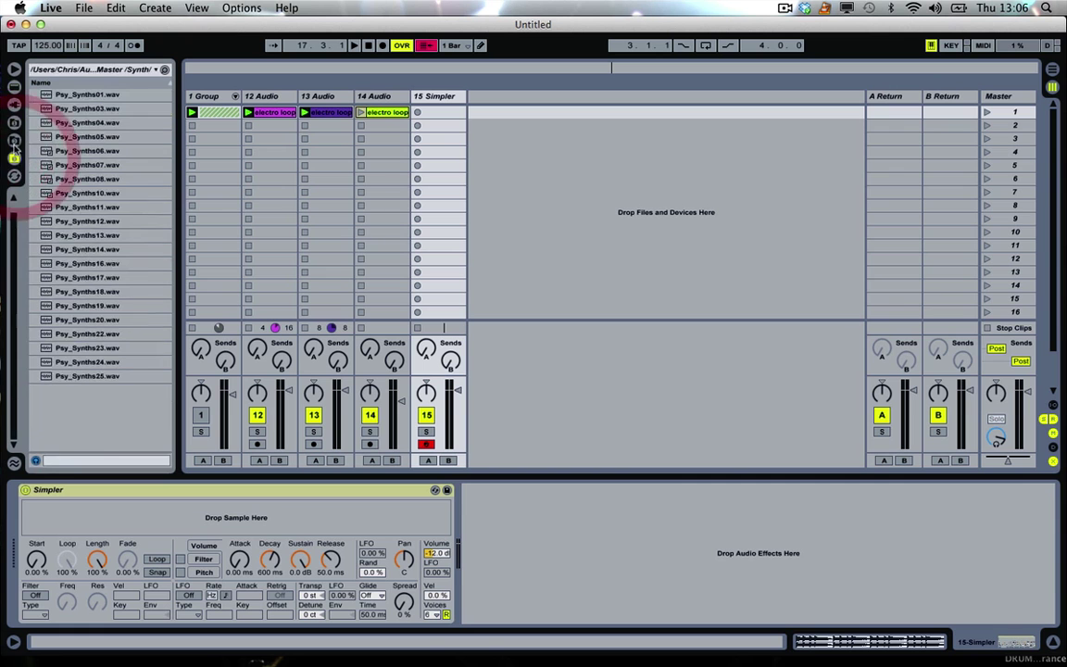
click(14, 140)
click(13, 121)
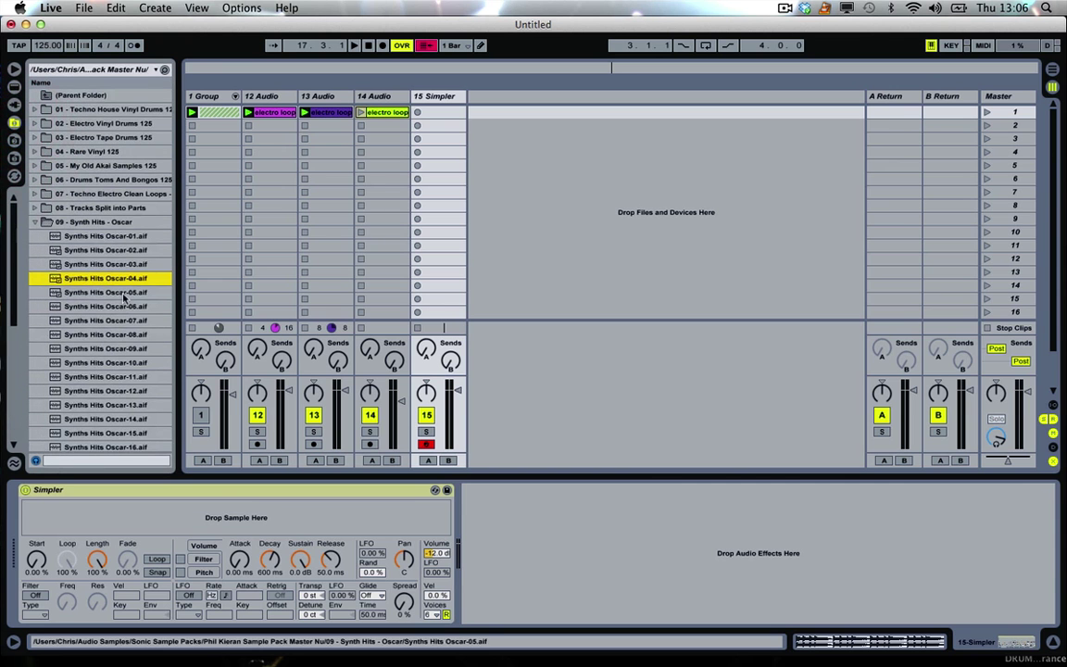
drag(104, 278, 212, 520)
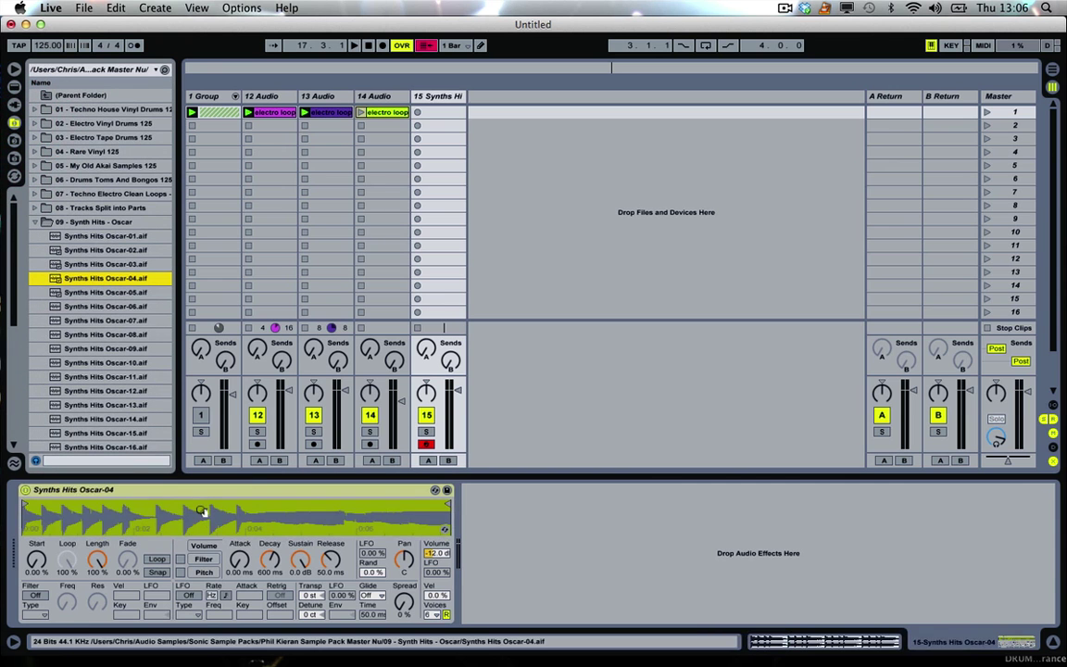
key(a)
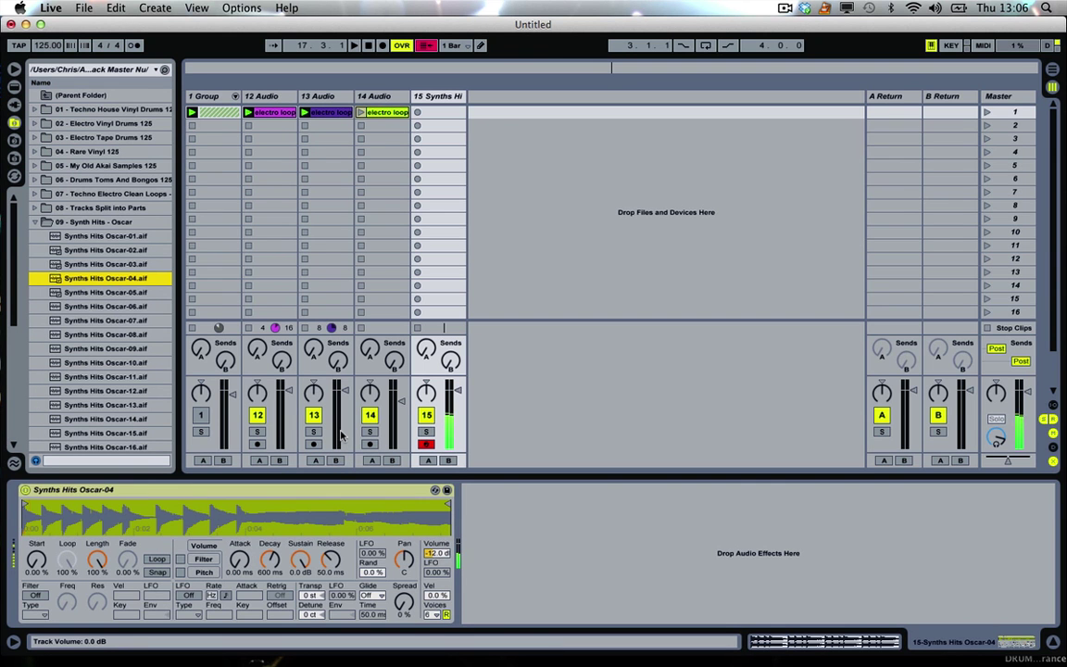
key(space)
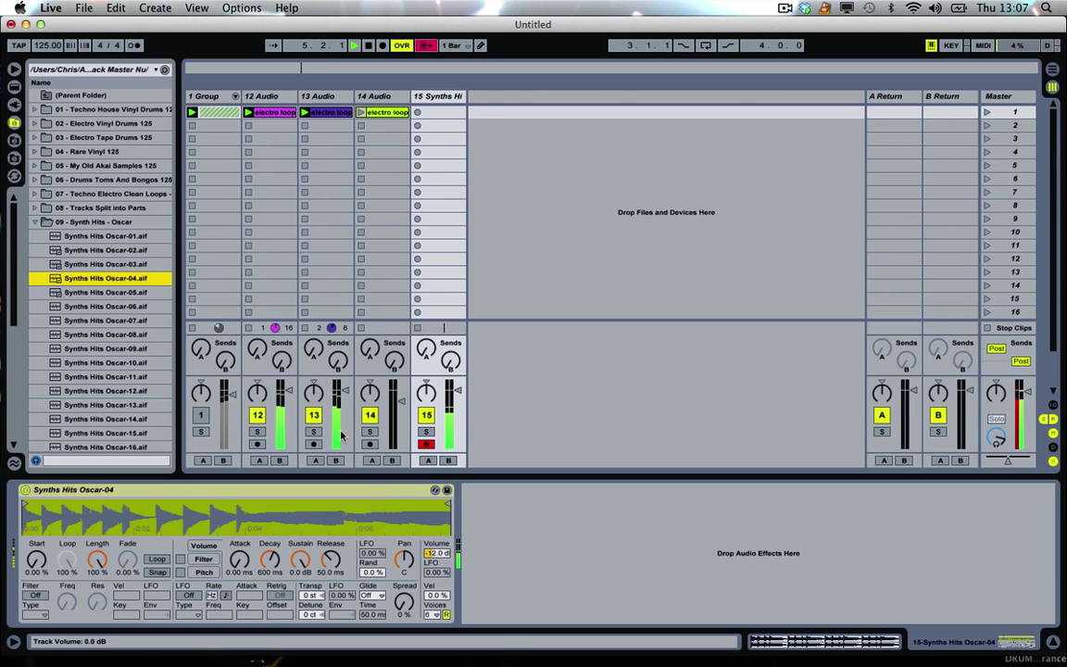
Create a MIDI clip on track 15, loop its first half bar, and quantize all notes with Cmd+U
double_click(418, 111)
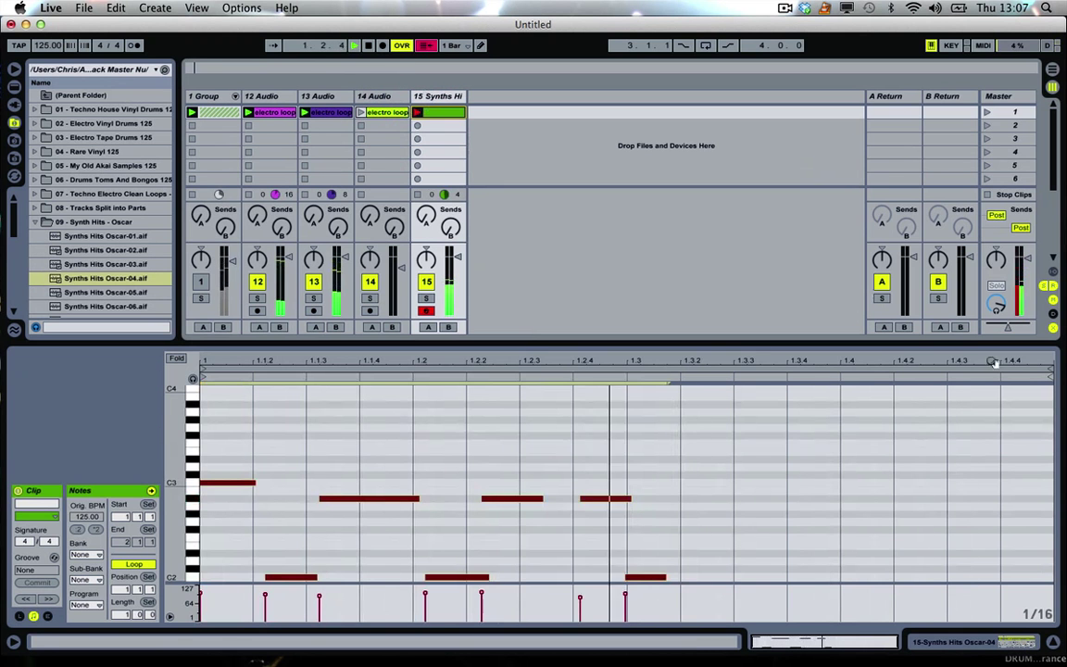
drag(200, 393, 629, 393)
click(519, 428)
key(super+a)
key(super+u)
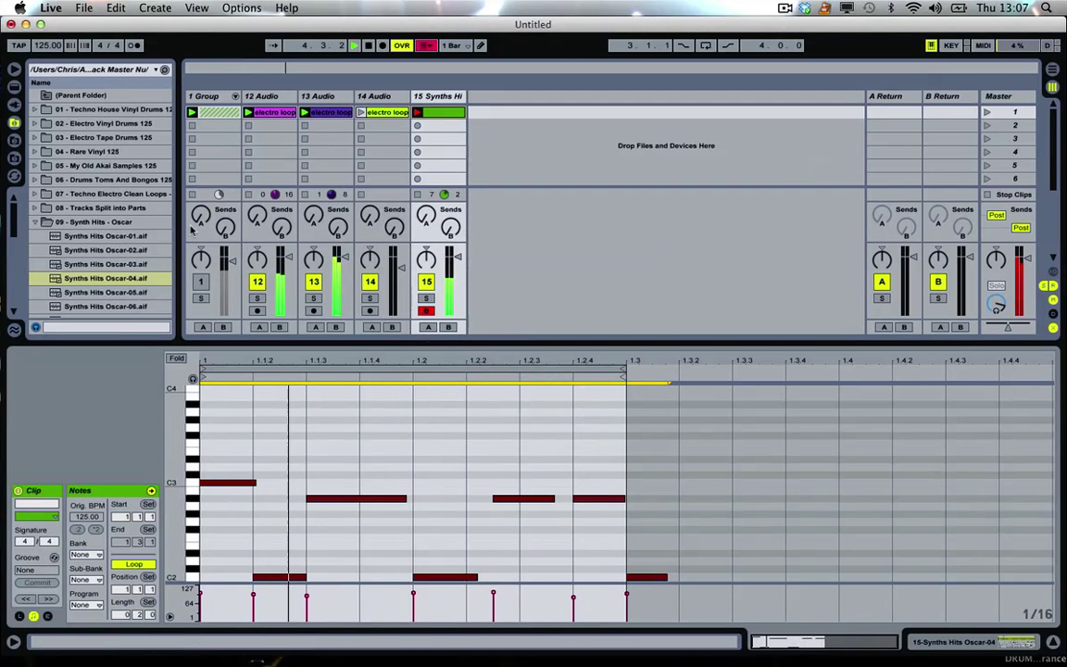
key(space)
click(36, 223)
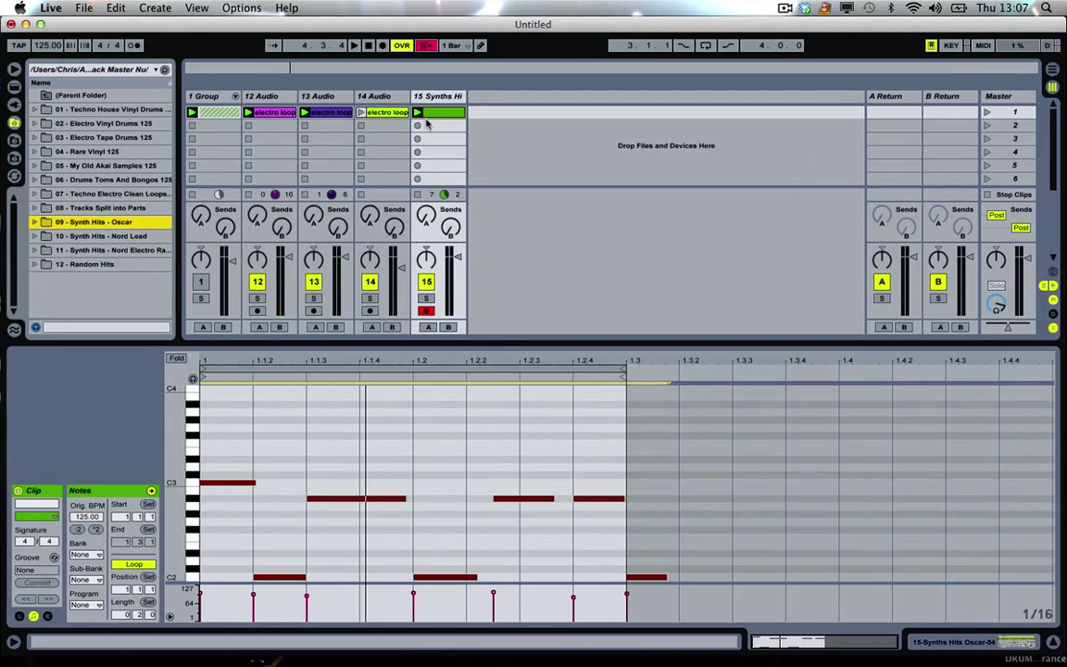
Play the set with track 14's electro loop clip shown in detail
click(375, 112)
key(space)
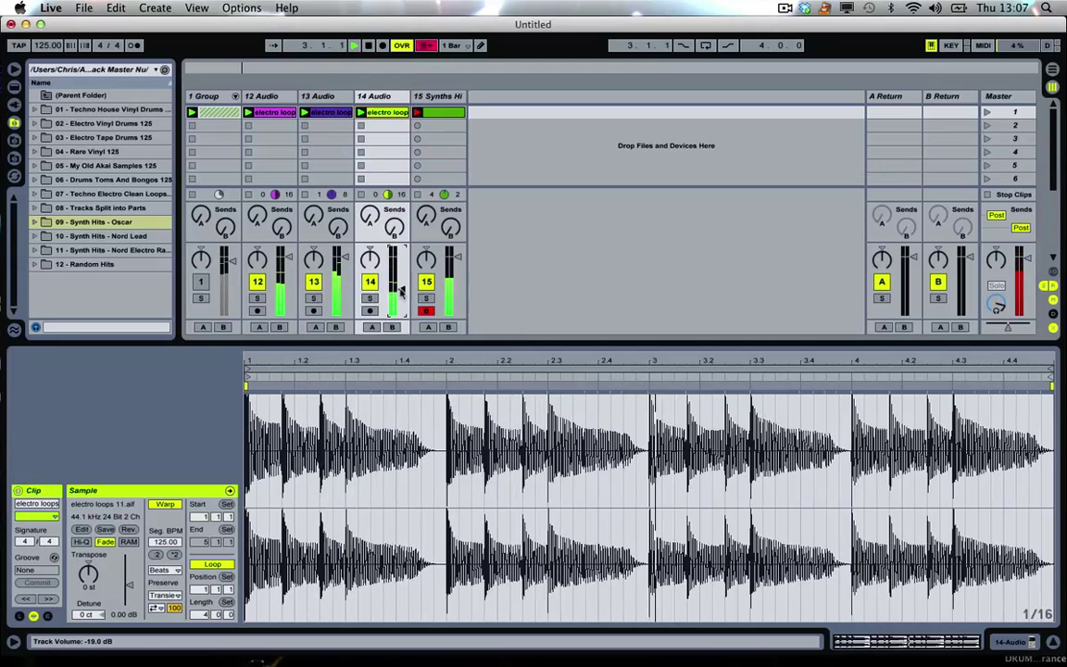
click(326, 176)
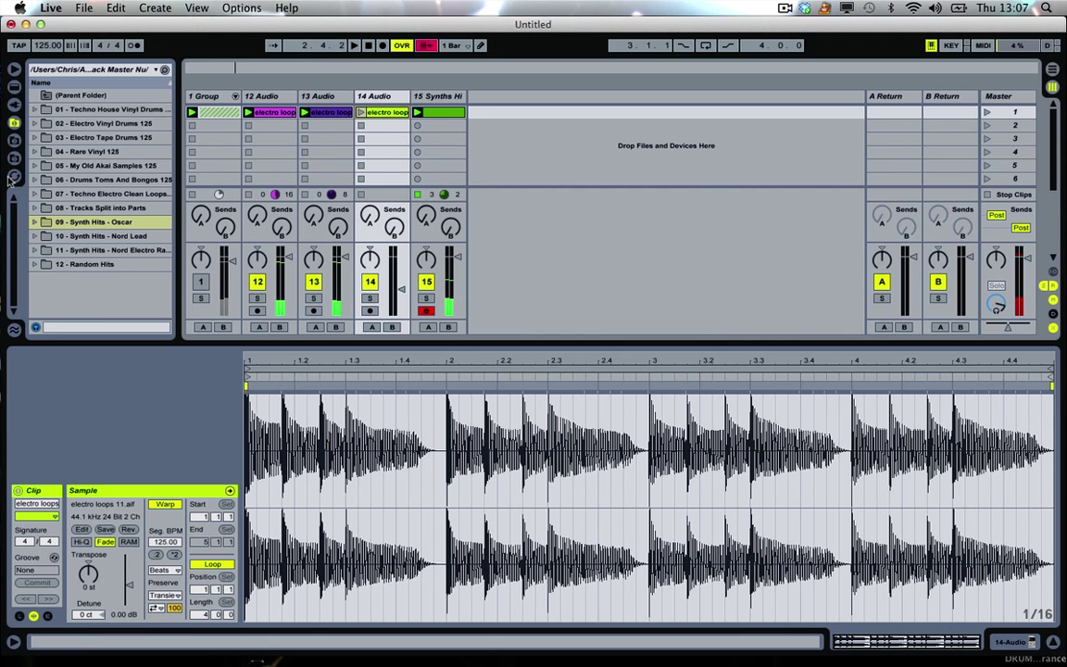
Audition Electro Vinyl Drums 125 loops 03–12, then add electro loops 14 as a launched track 16
click(35, 123)
click(63, 164)
key(Down)
key(Down)
key(Down)
key(Down)
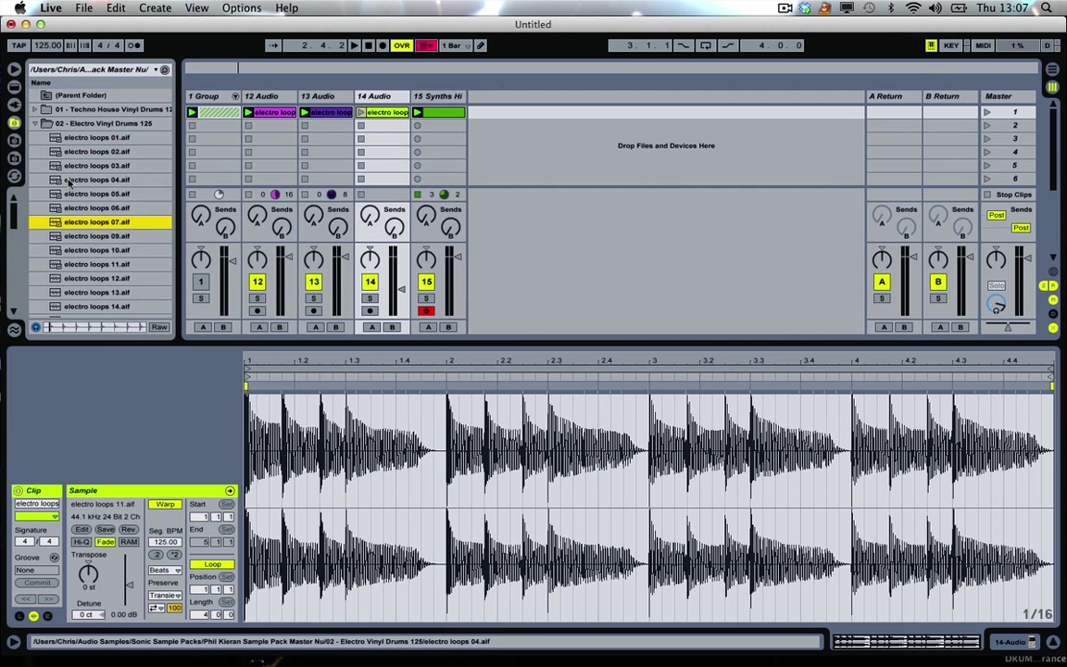
key(Down)
key(Down)
key(Down)
key(Down)
key(Down)
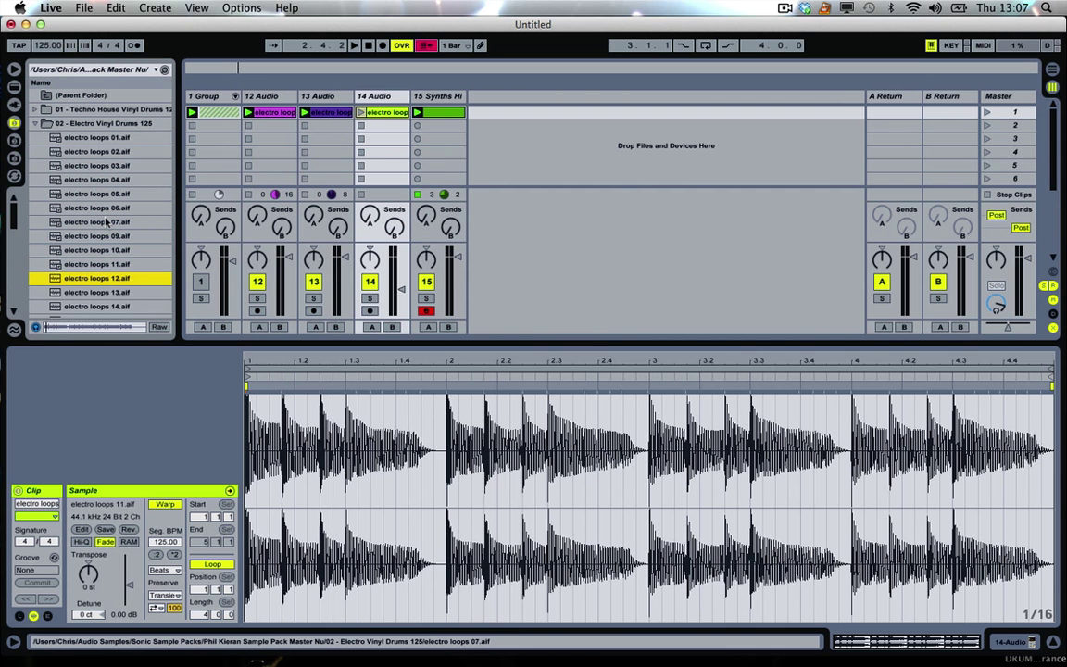
key(Down)
drag(88, 308, 247, 243)
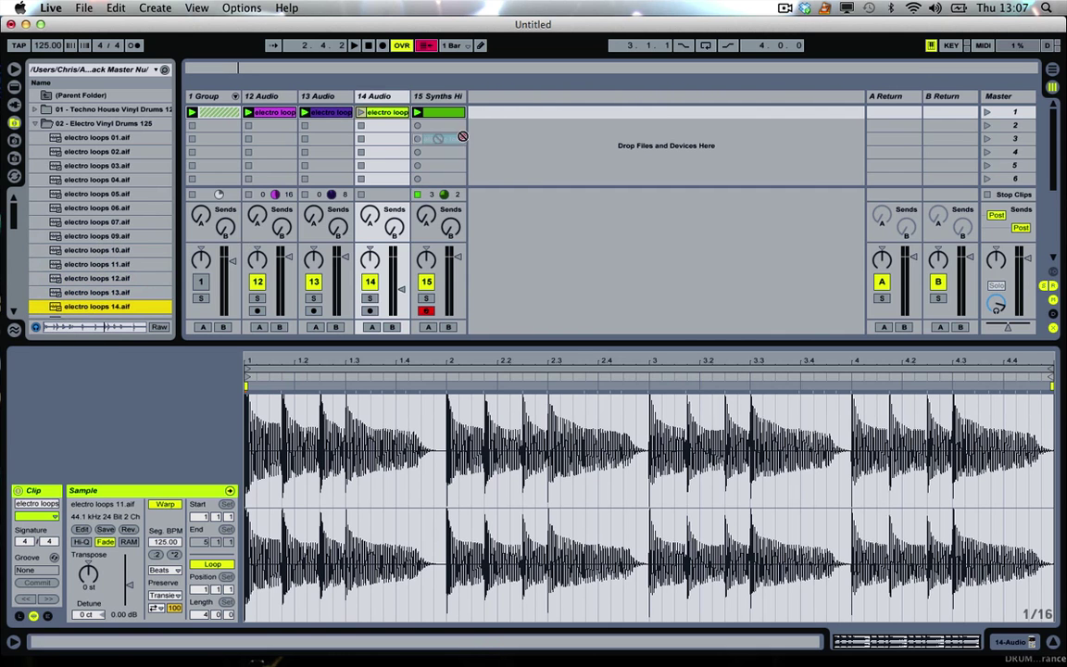
drag(483, 112, 486, 112)
click(417, 194)
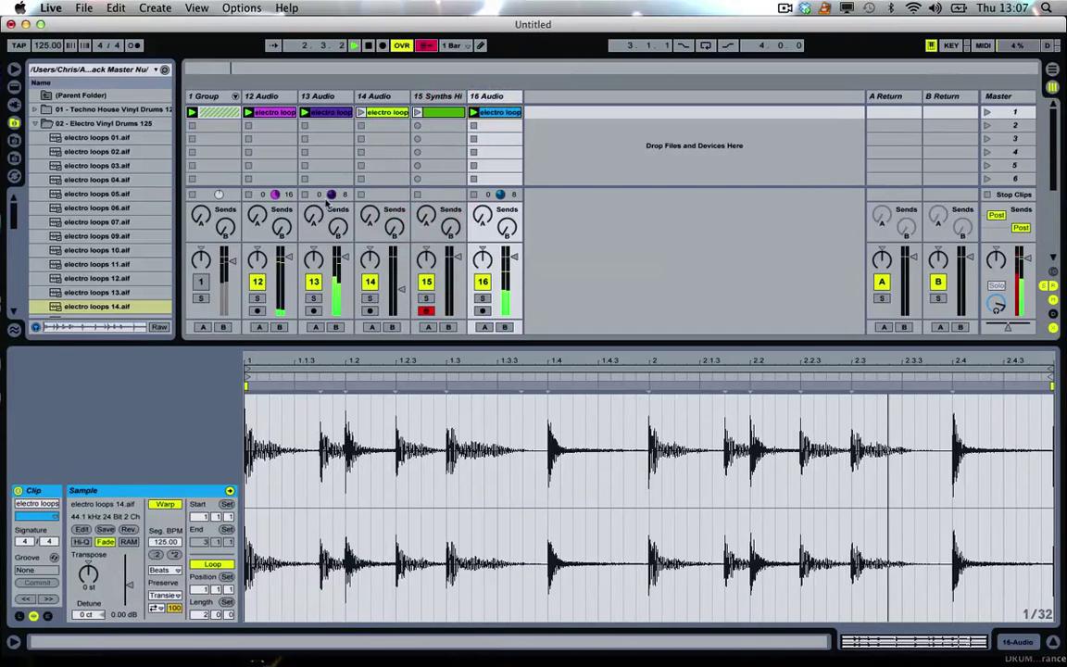
Stop playback, audition electro loops 15, and add electro loops 17 as a launched track 17
scroll(81, 280, down, 3)
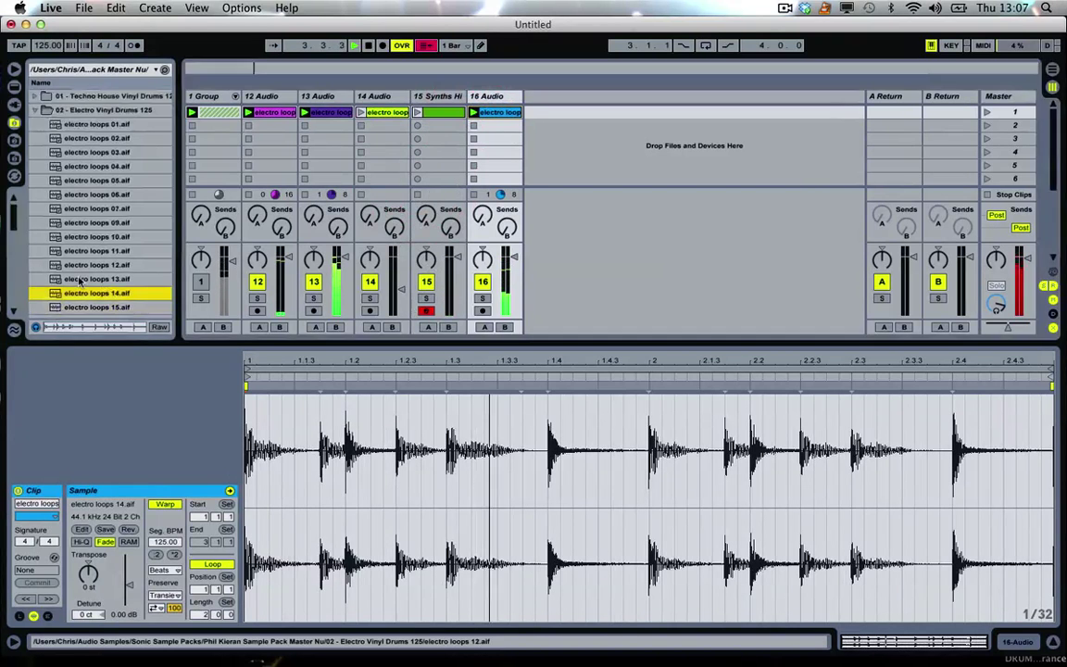
scroll(80, 281, down, 4)
key(space)
click(109, 161)
key(Down)
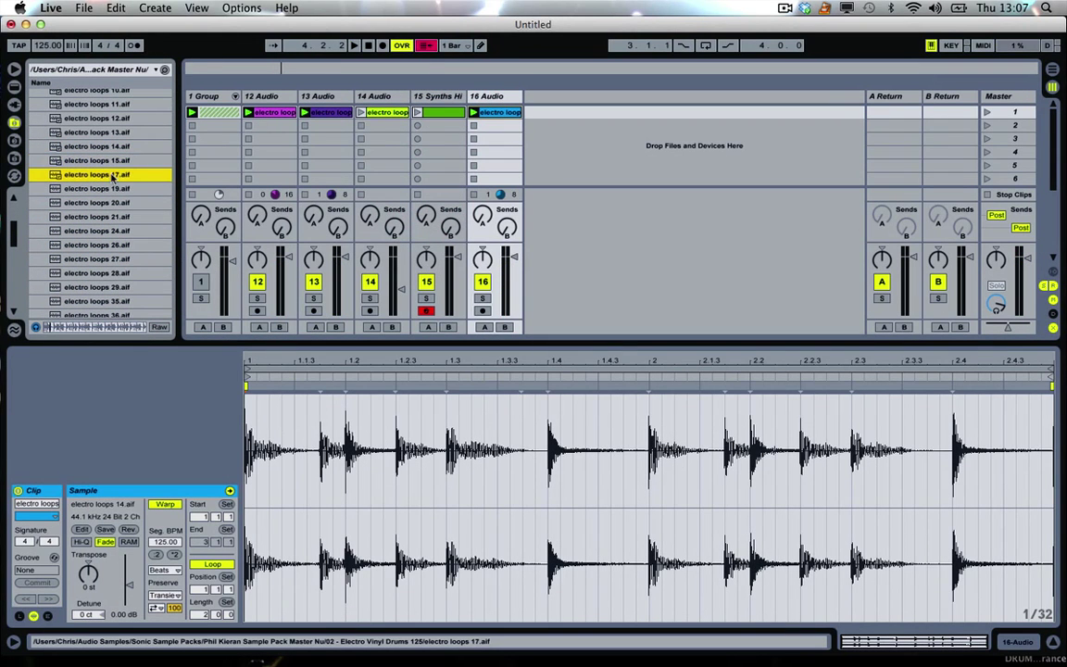
click(536, 113)
drag(542, 116, 542, 115)
click(514, 128)
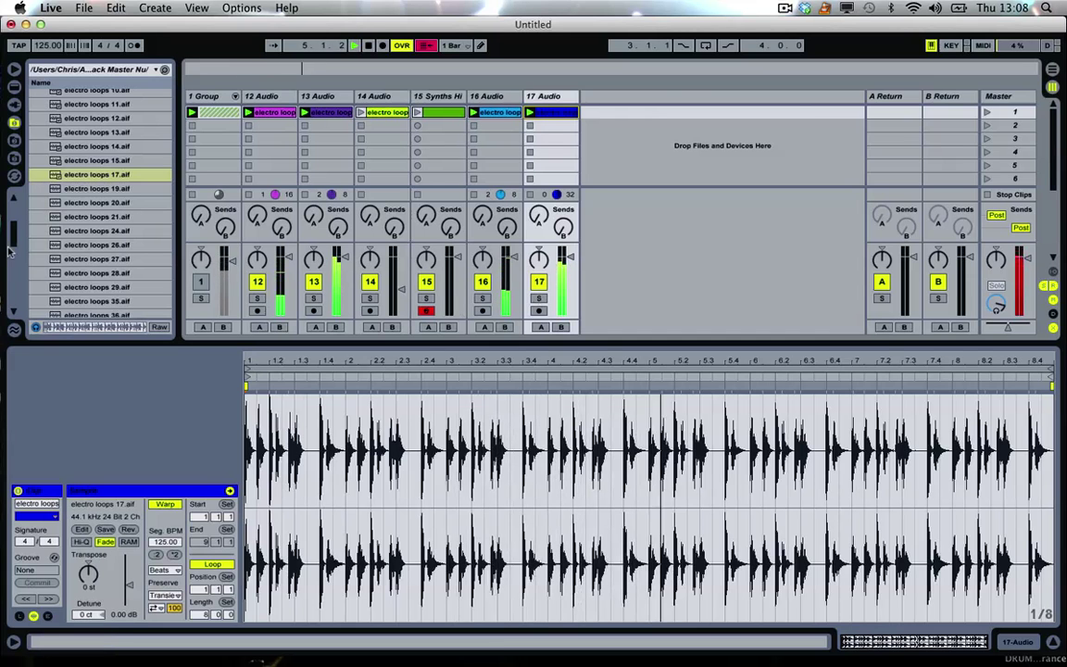
Audition loops 19–26, add electro loops 26 as track 18, and raise it to about -17.7 dB
click(107, 189)
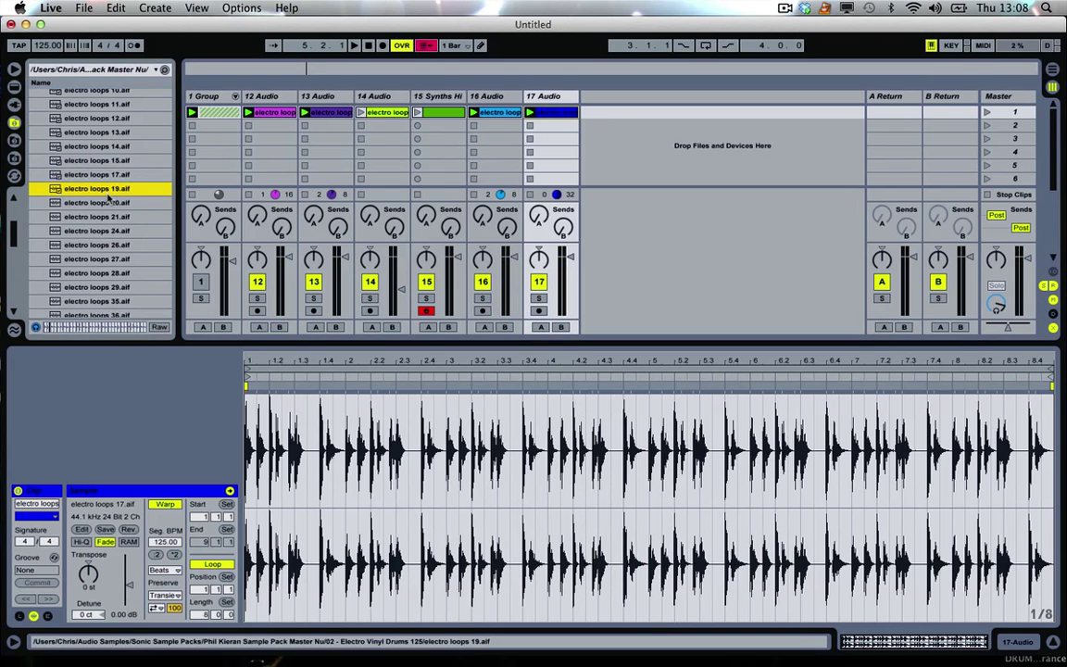
key(Down)
key(Down)
key(Down)
key(Down)
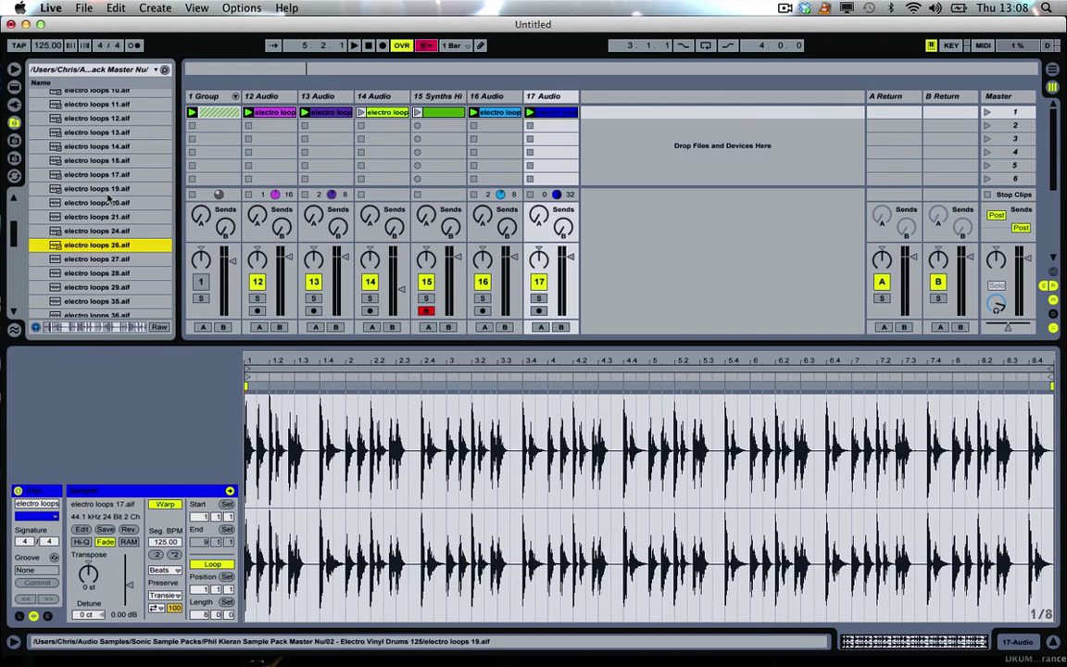
key(Up)
key(Down)
drag(108, 246, 282, 186)
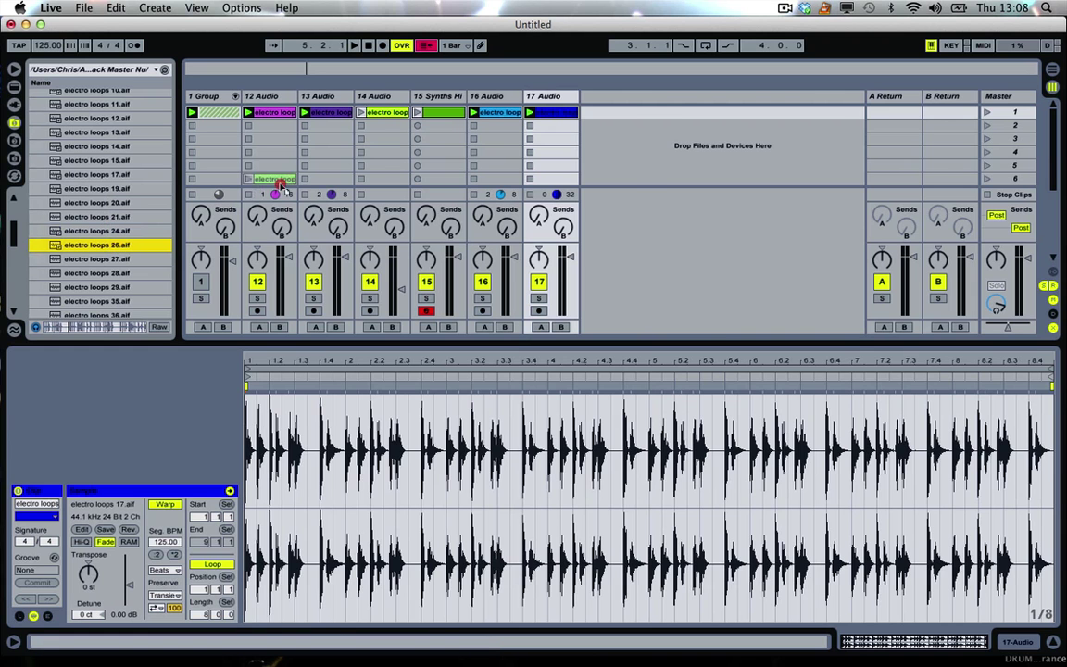
drag(611, 112, 602, 113)
click(586, 112)
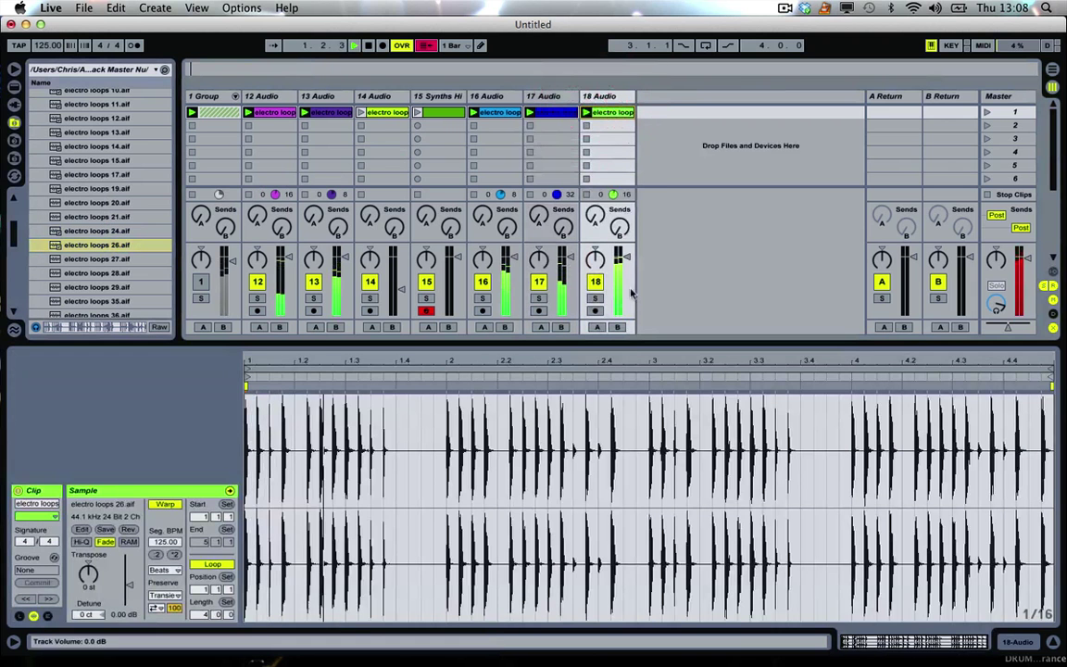
drag(626, 299, 626, 287)
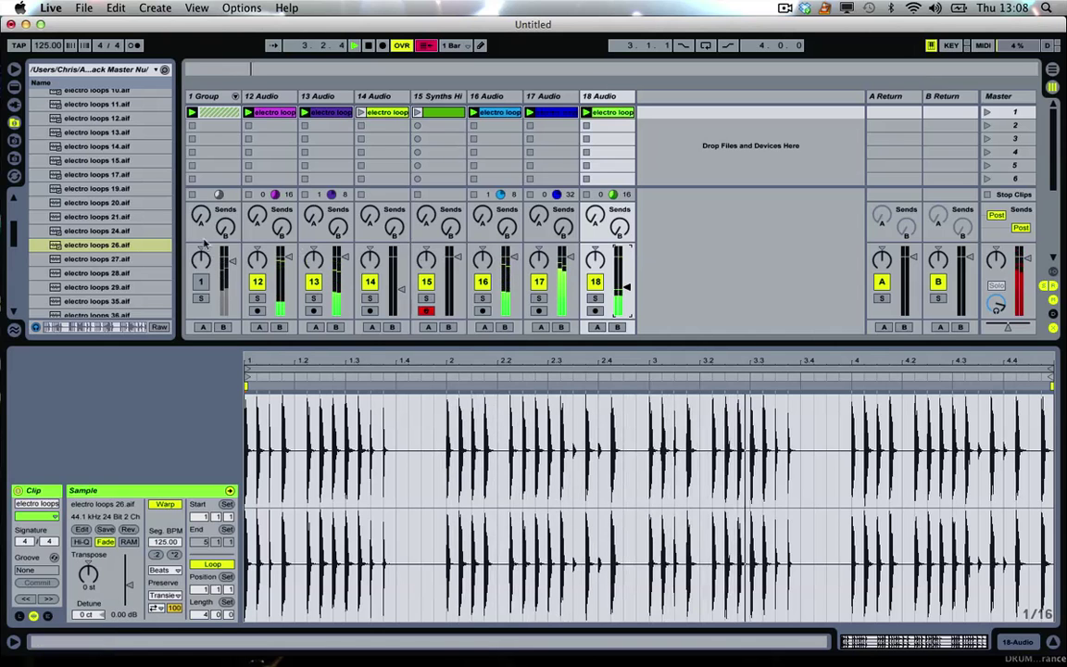
Audition loops 27 and 29, add electro loops 35 as track 19, and start playback
click(135, 257)
key(Down)
key(Down)
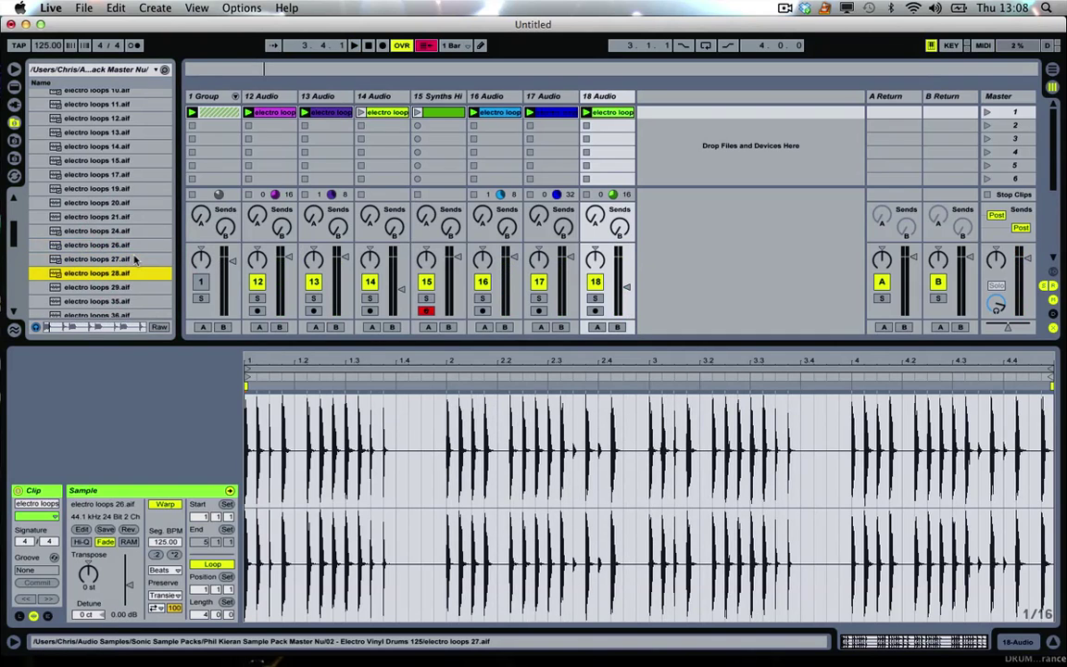
key(Down)
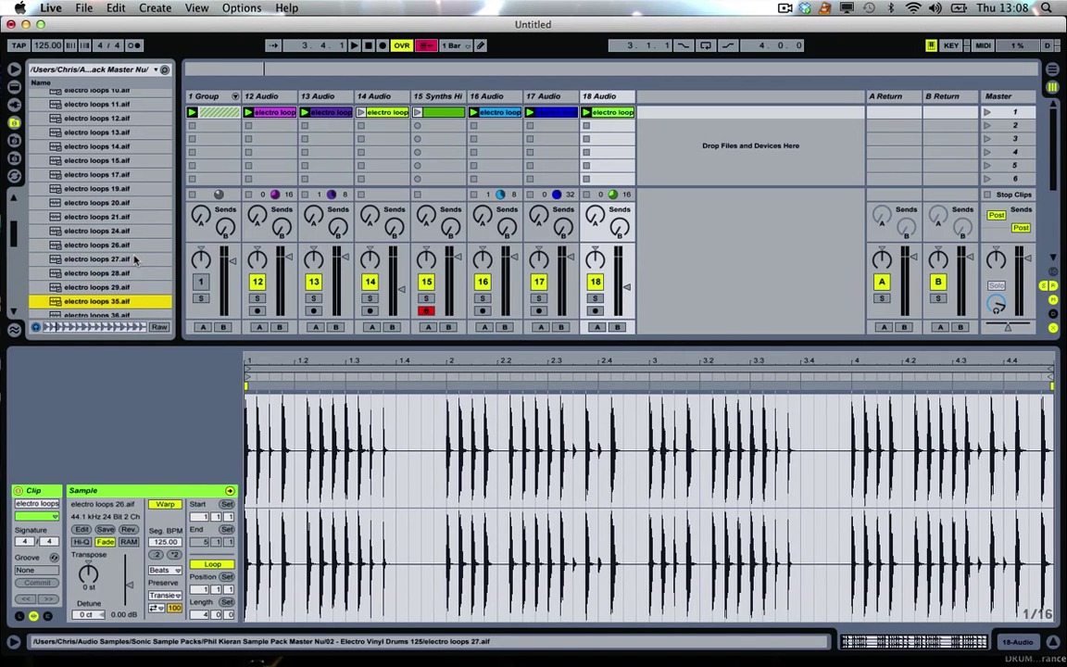
drag(104, 303, 255, 229)
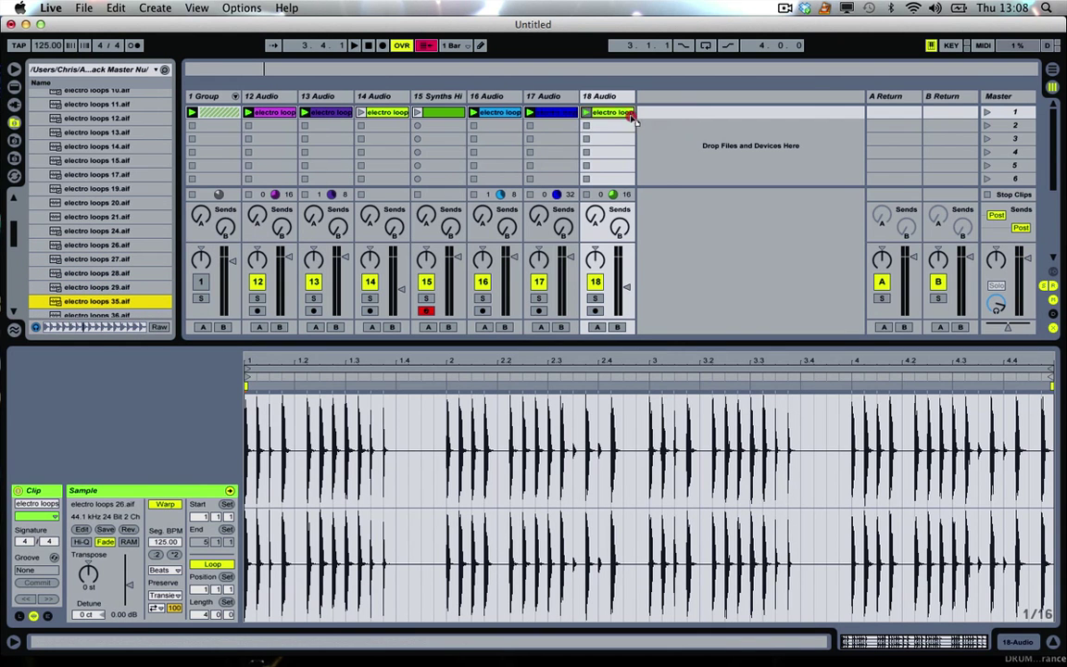
drag(642, 118, 639, 115)
key(space)
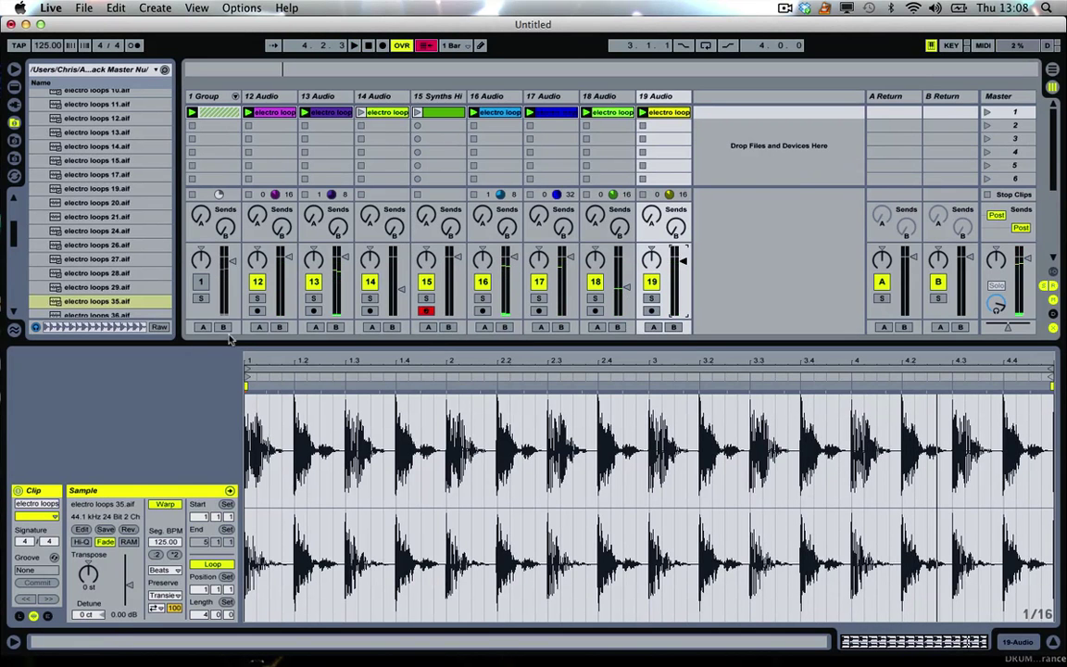
Audition loops 37–42, add electro loops 42 as launched track 20 at -4.0 dB
scroll(101, 248, down, 5)
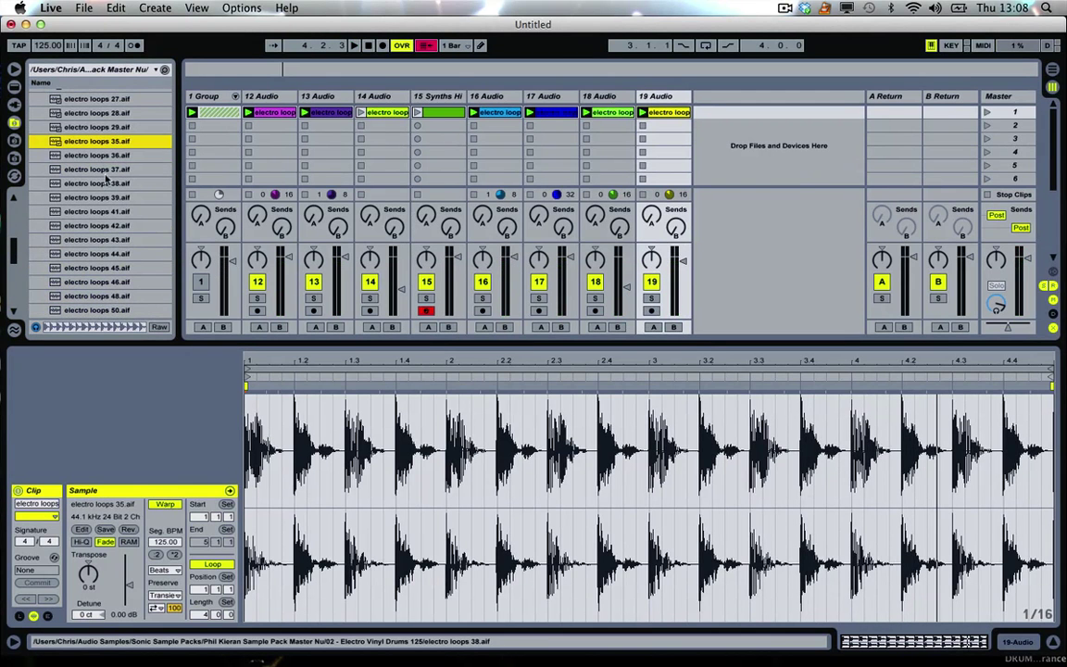
click(101, 169)
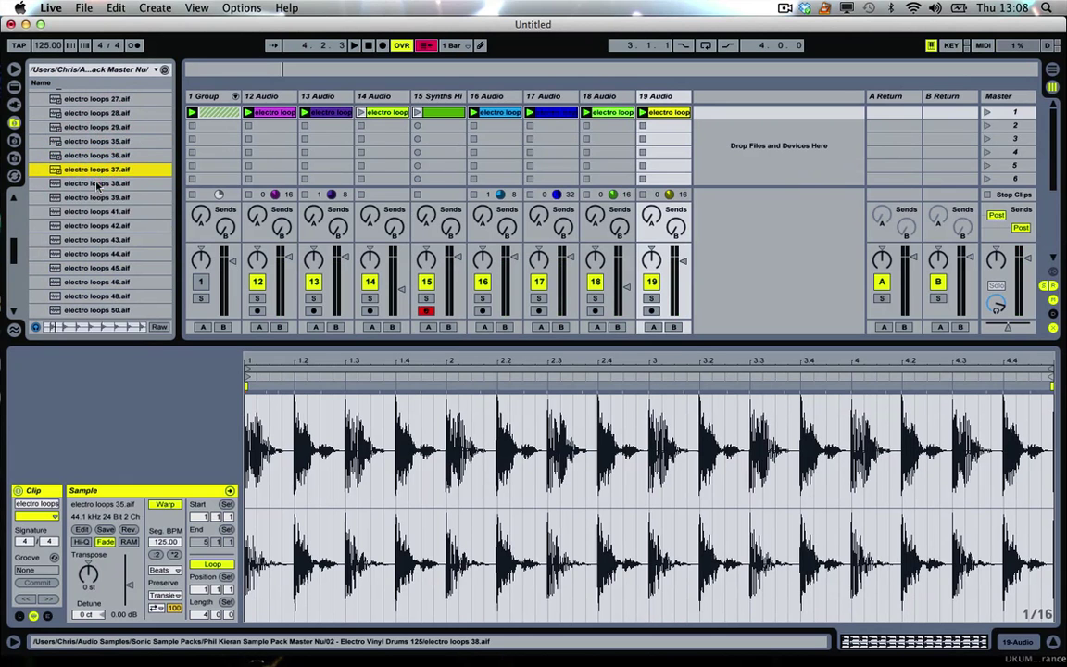
click(97, 184)
click(100, 199)
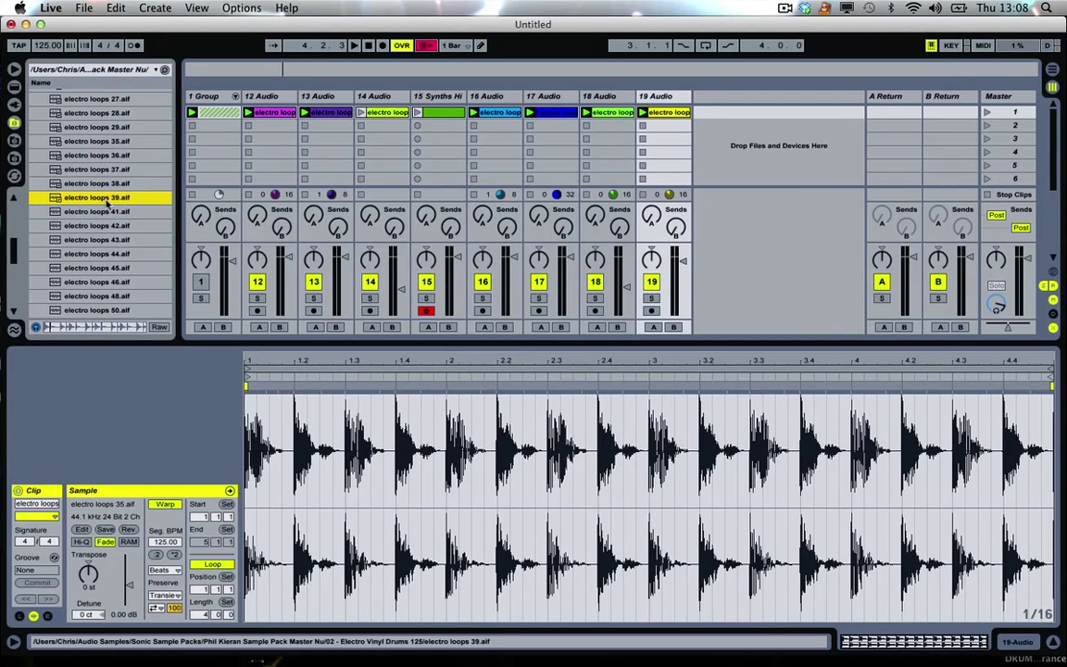
click(107, 212)
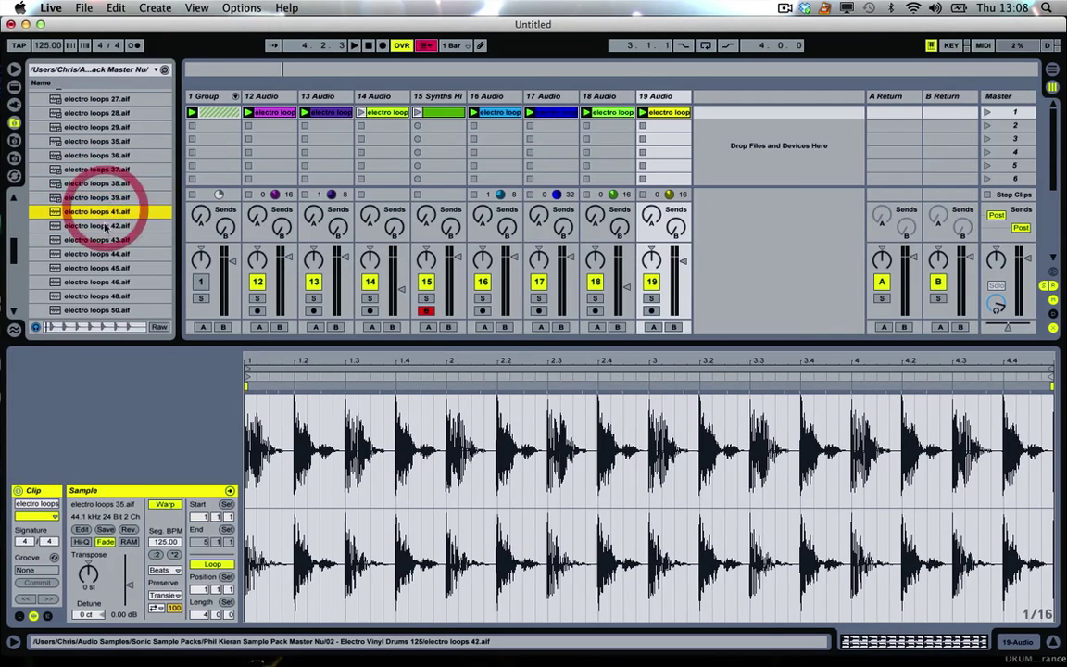
click(104, 226)
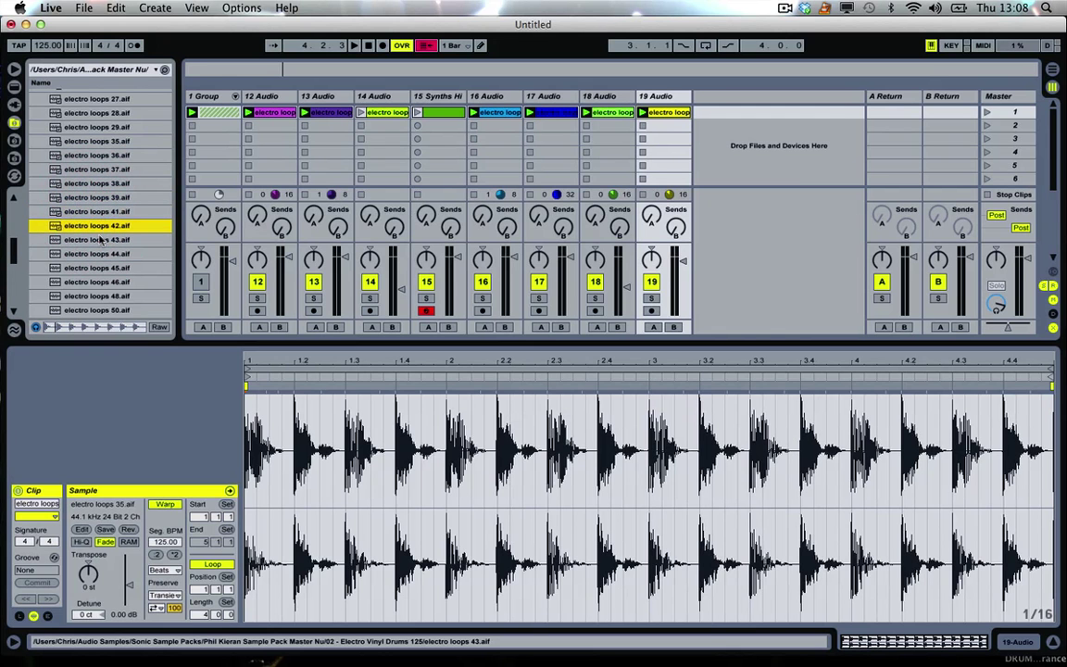
drag(97, 229, 714, 112)
click(701, 112)
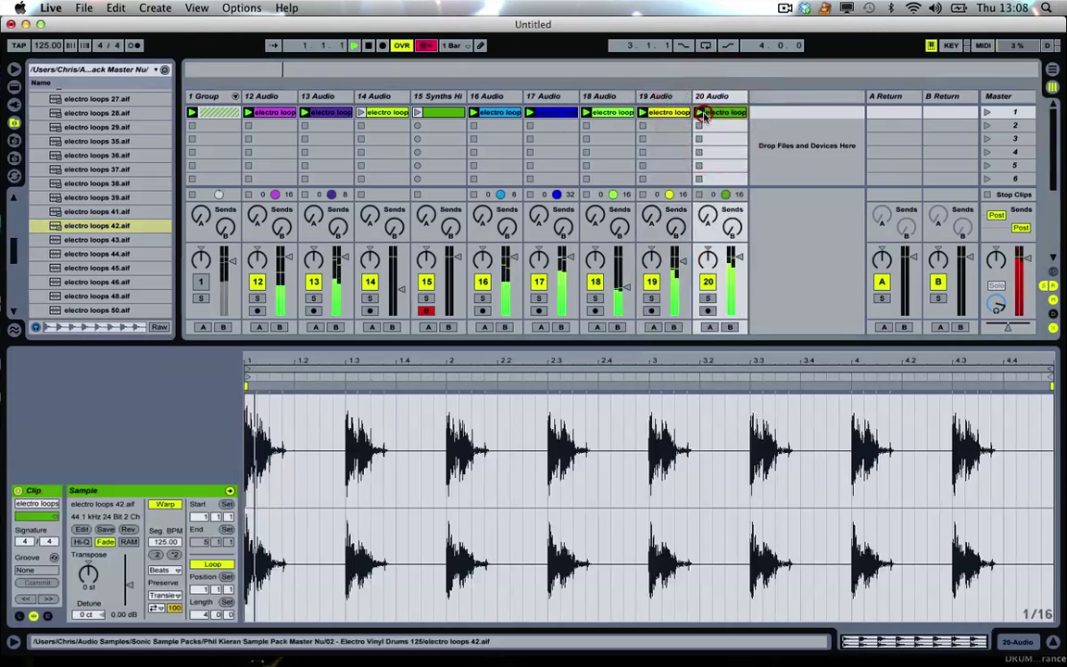
drag(732, 264, 731, 269)
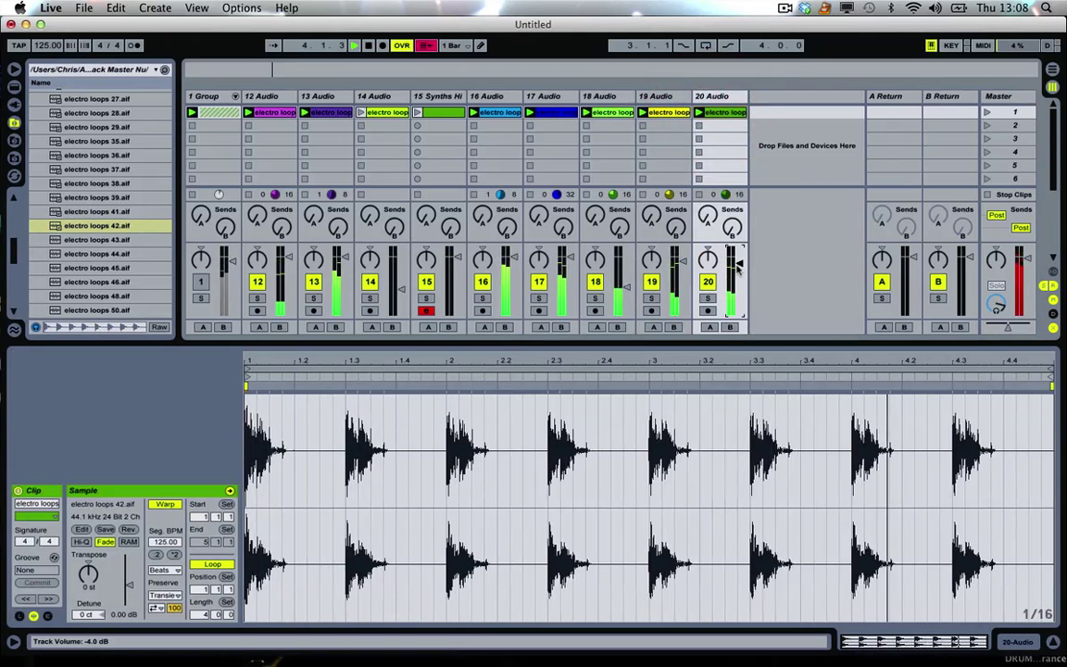
Audition loops 43 and 44, then add electro loops 46 as a launched track 21
key(space)
click(97, 239)
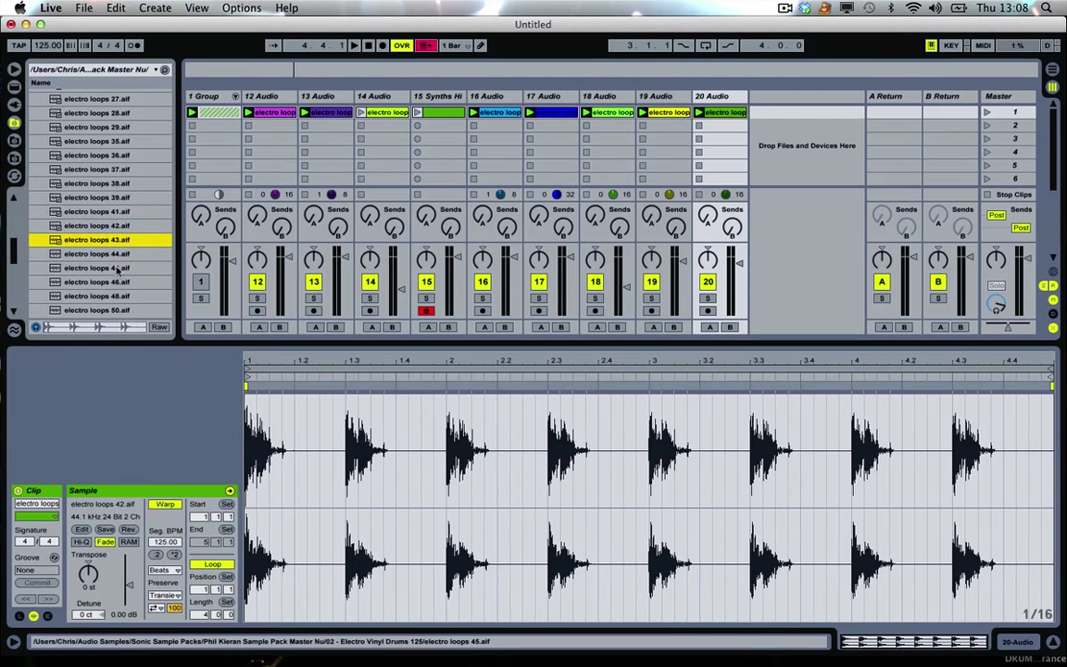
key(Down)
key(Down)
key(Down)
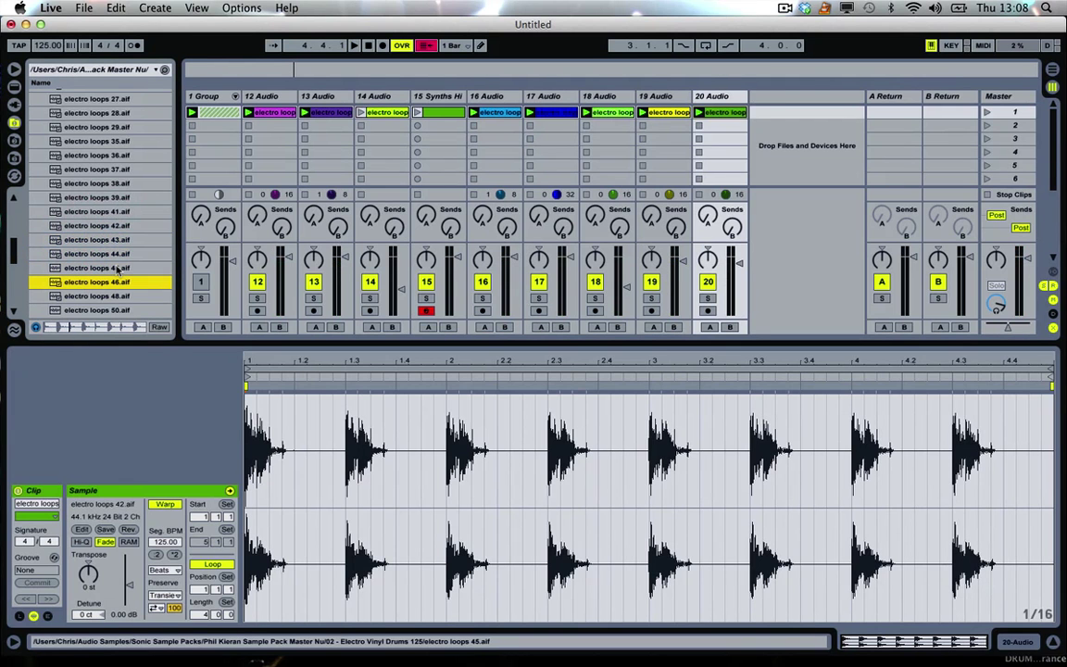
drag(99, 285, 755, 113)
click(755, 112)
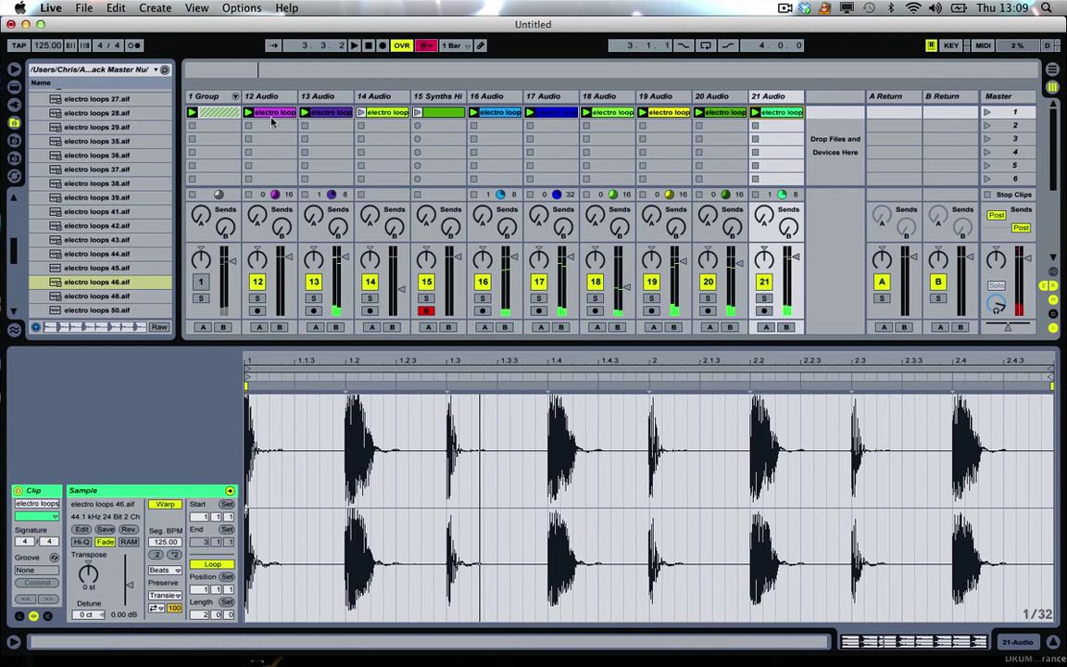
Load the Limiter from the Audio Effects list onto the Master track
click(210, 98)
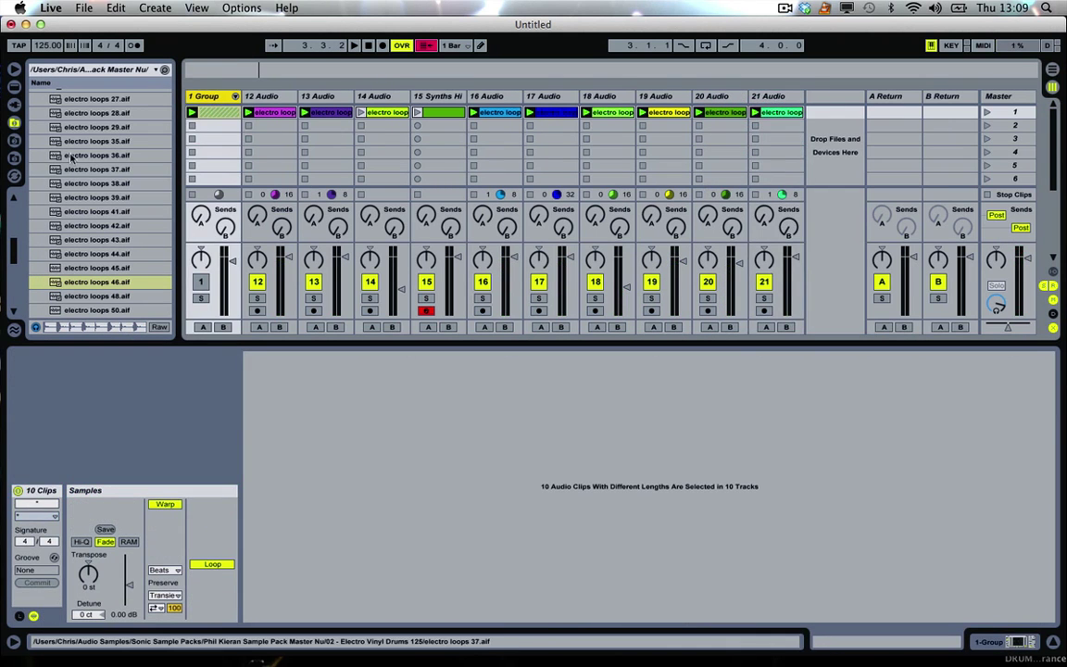
click(15, 87)
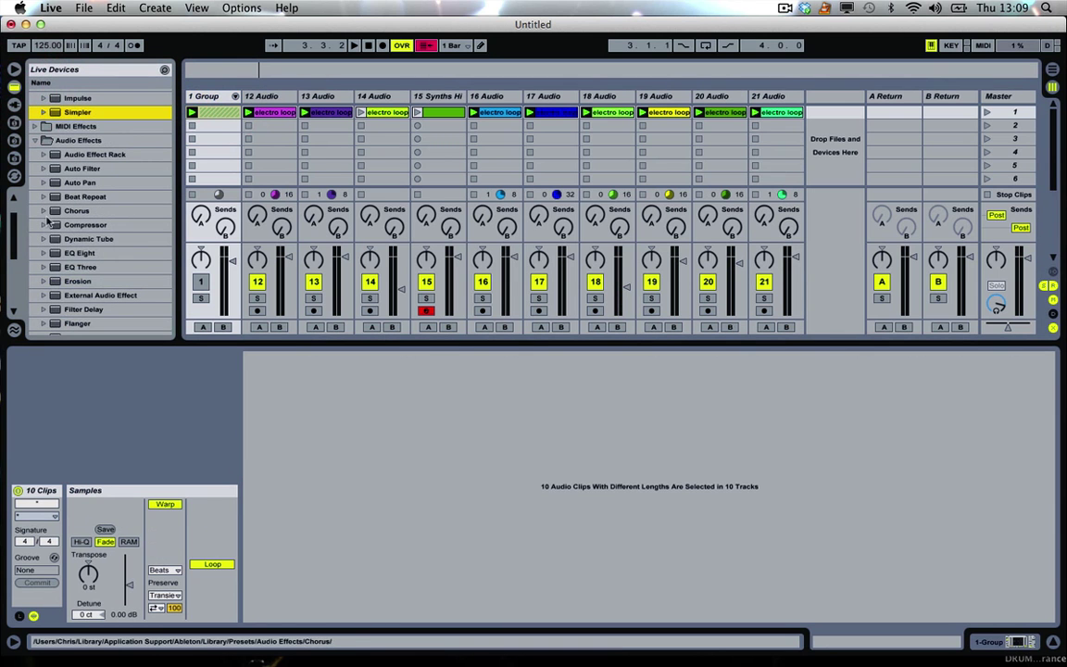
scroll(43, 219, down, 4)
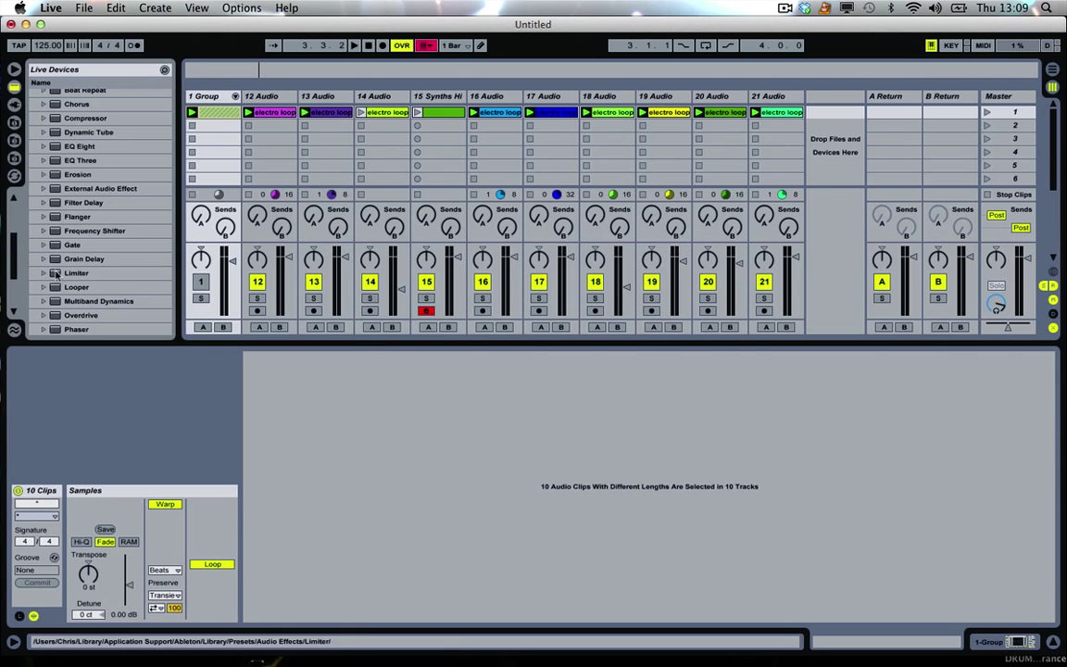
click(55, 275)
click(1002, 97)
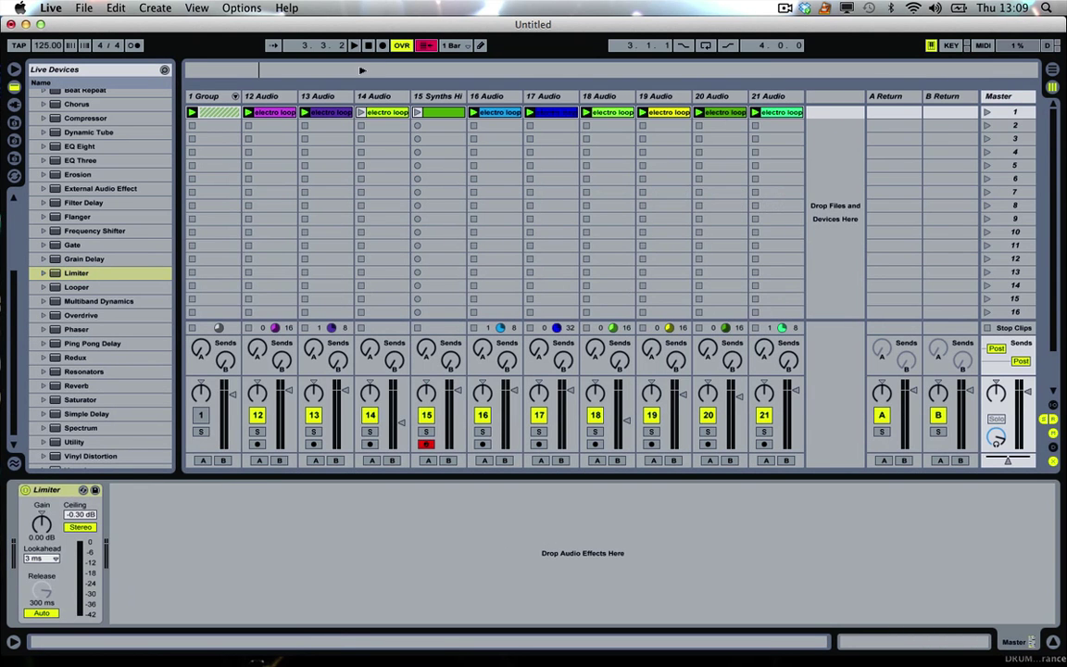
Select tracks 12–21, play the set, and pull track 21's volume down to about -11 dB
click(266, 98)
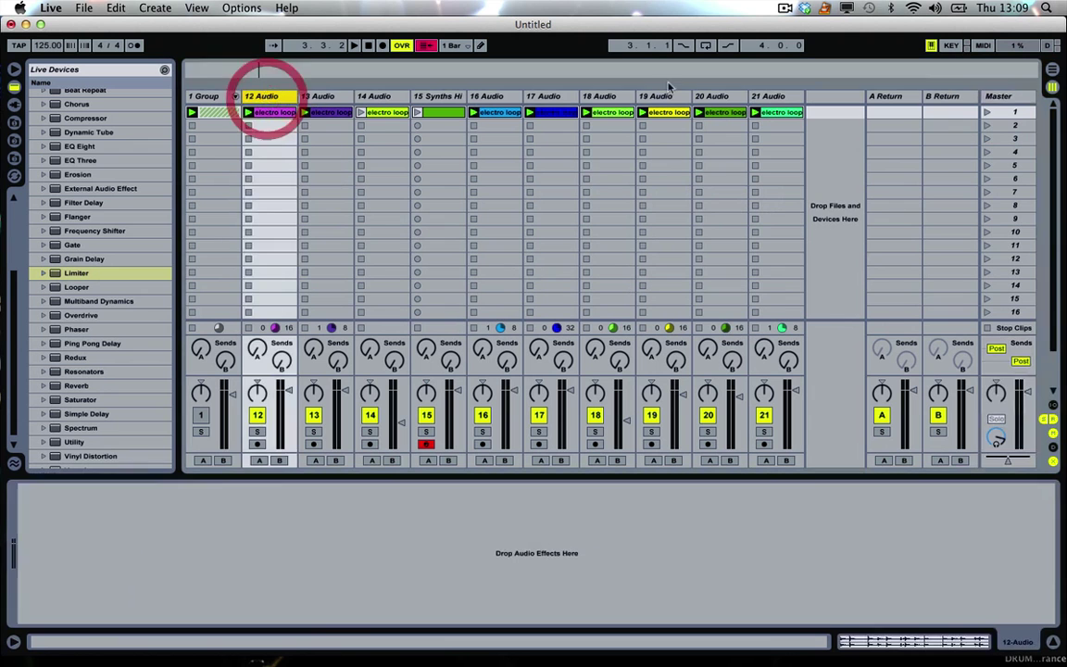
click(767, 97)
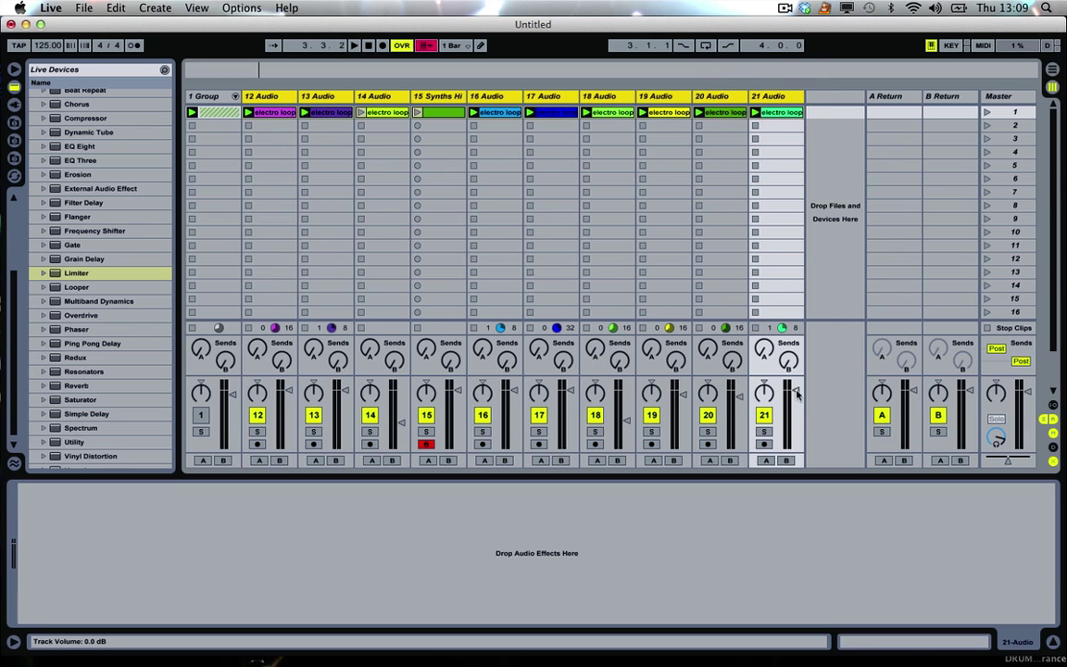
drag(797, 396, 796, 401)
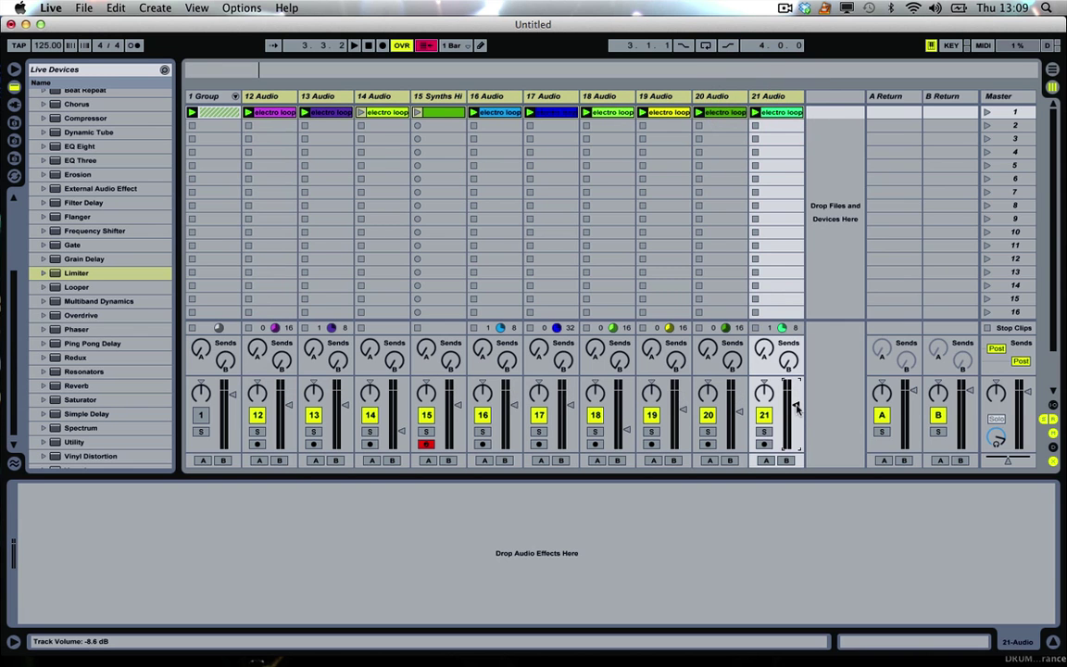
key(space)
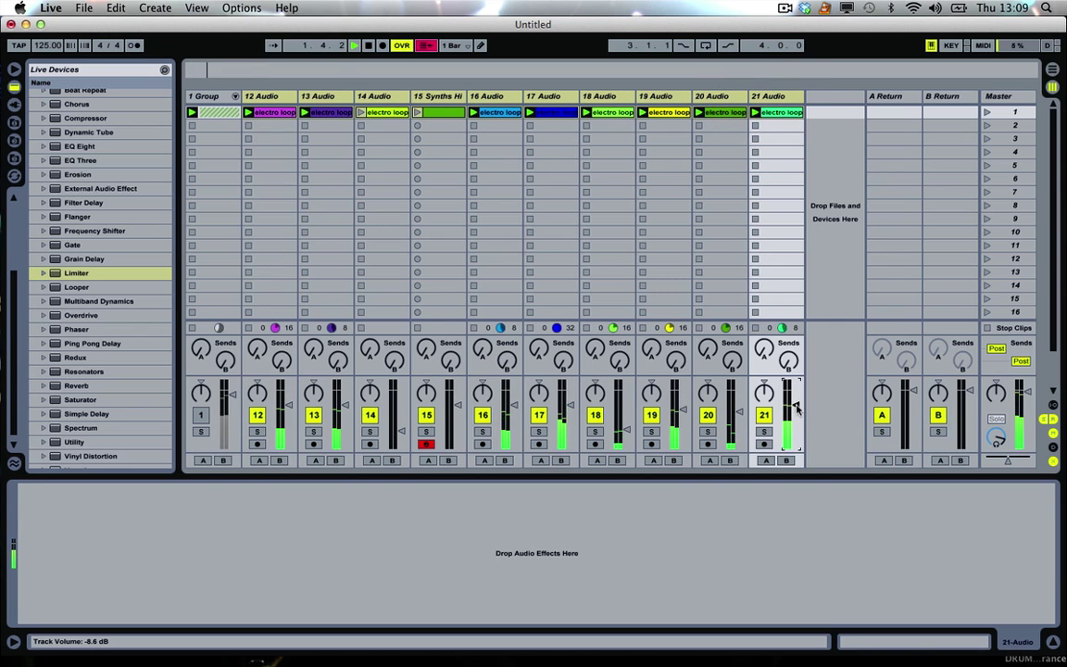
mouse_move(796, 407)
mouse_down()
mouse_move(794, 448)
mouse_move(796, 405)
mouse_up()
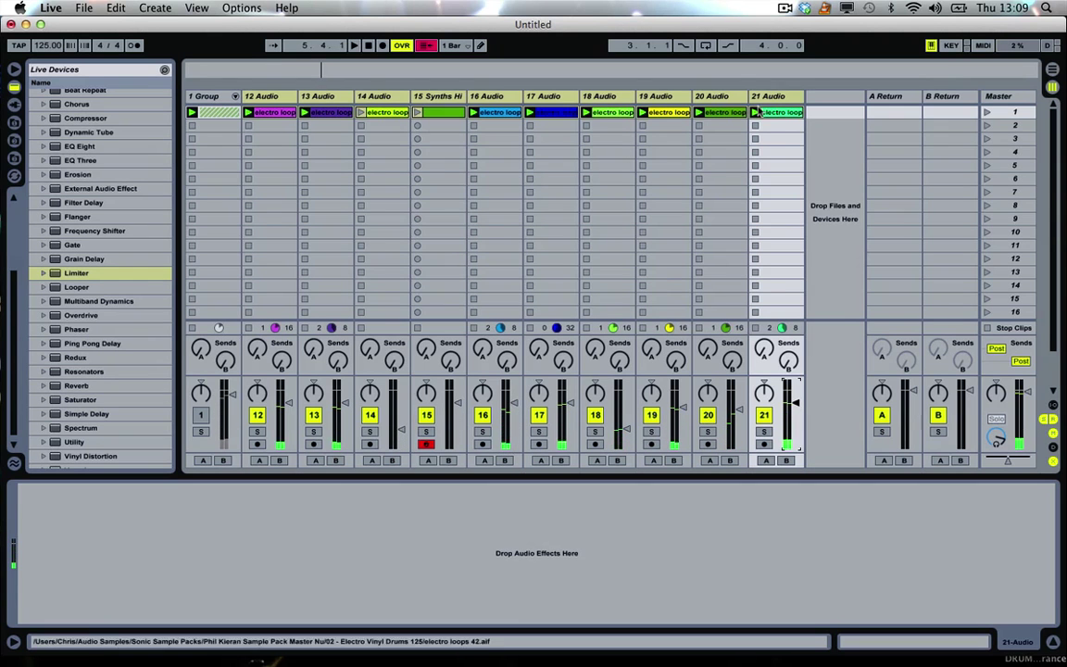
click(769, 139)
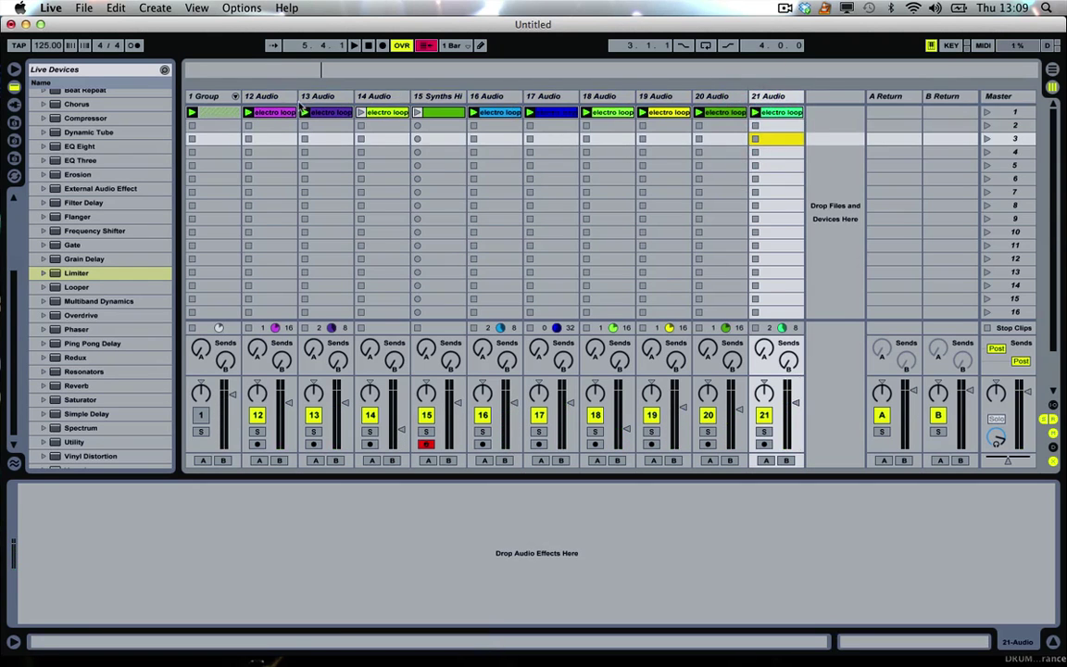
click(270, 112)
Group tracks 12–21 with Cmd+G, fold the 12 Group, play it, then deactivate it
shift+click(773, 97)
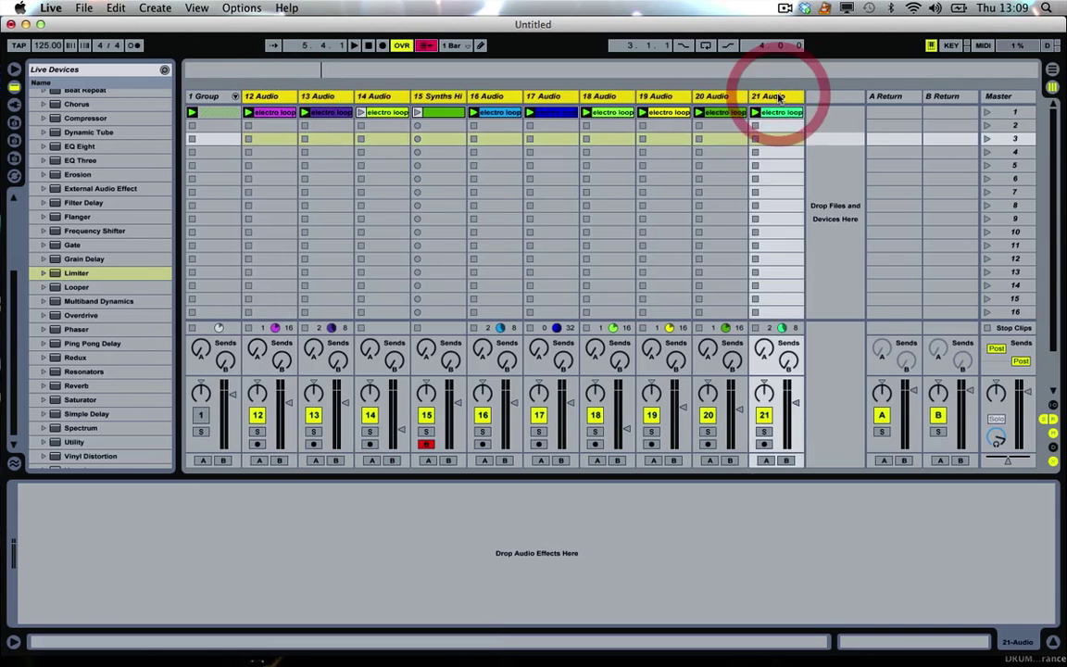
key(super+g)
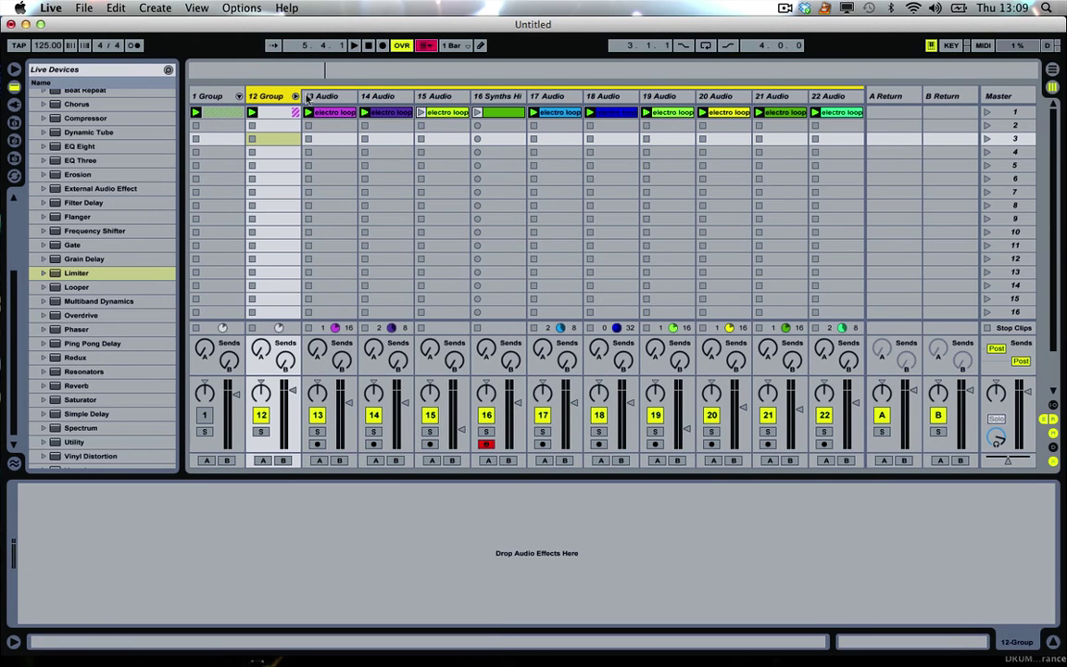
click(296, 96)
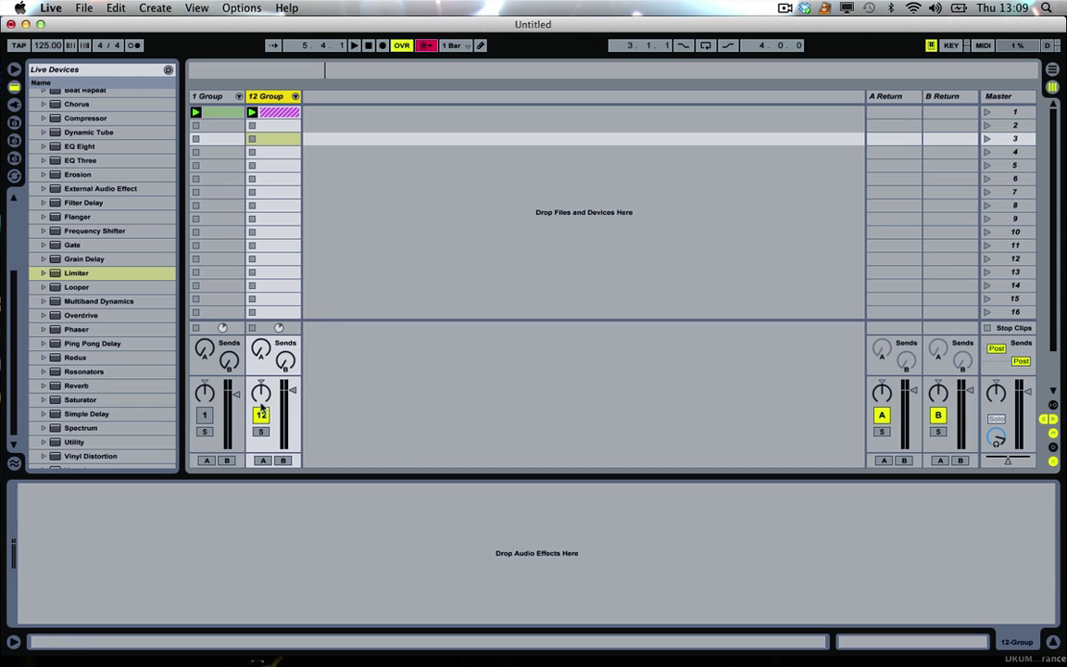
key(space)
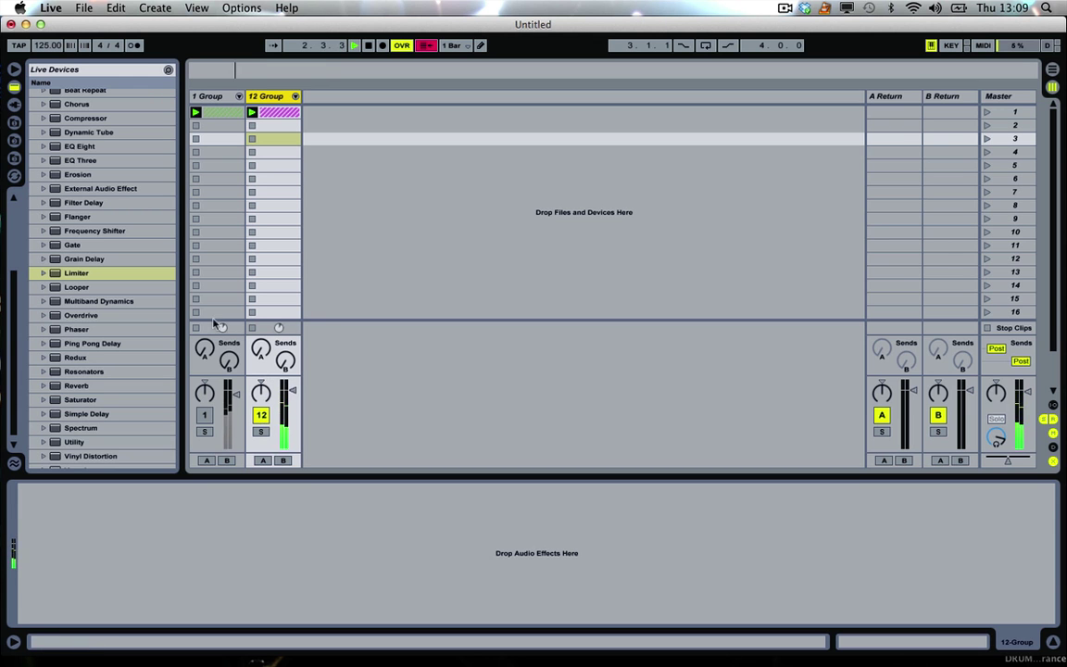
key(space)
click(262, 414)
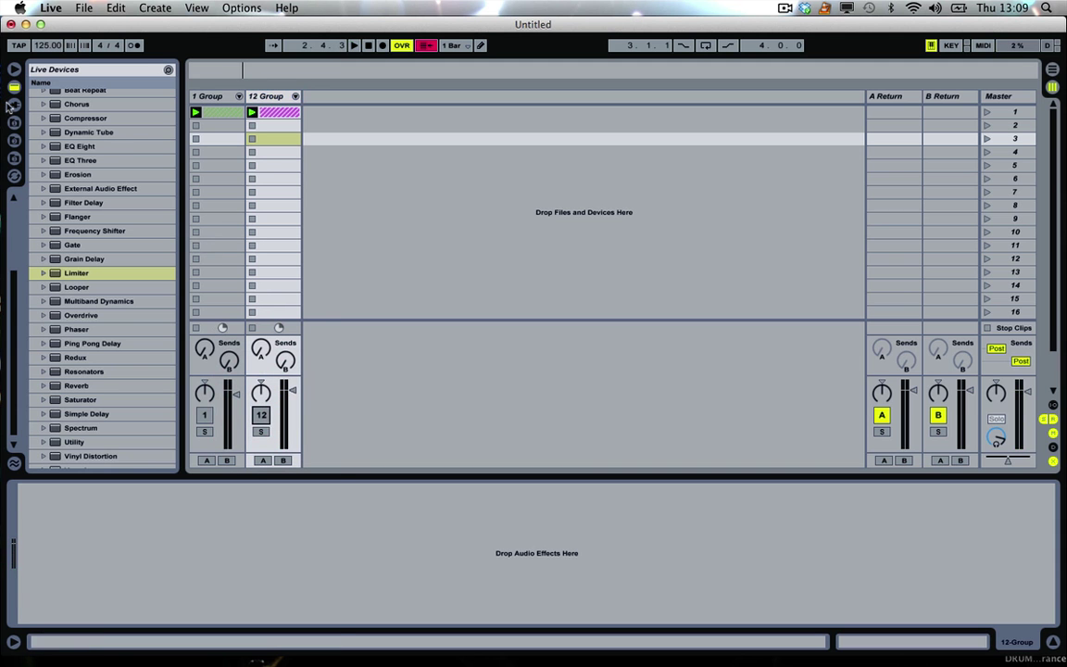
Put electro loops 50 in 17 Audio scene 3, launch it, reactivate and refold 12 Group
click(14, 122)
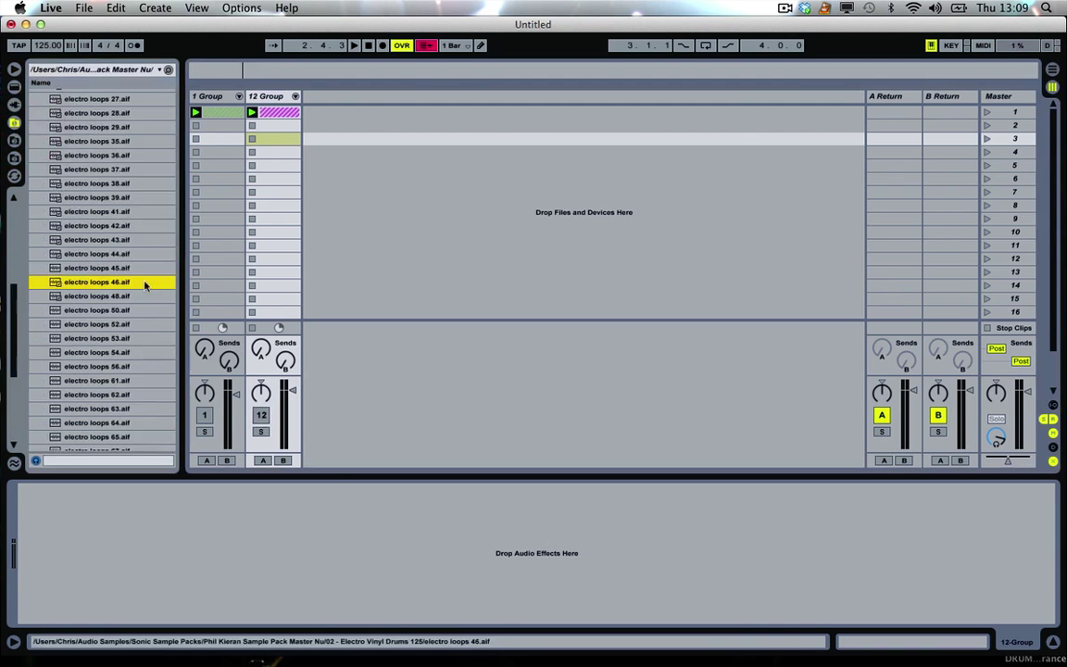
scroll(122, 278, down, 5)
click(112, 150)
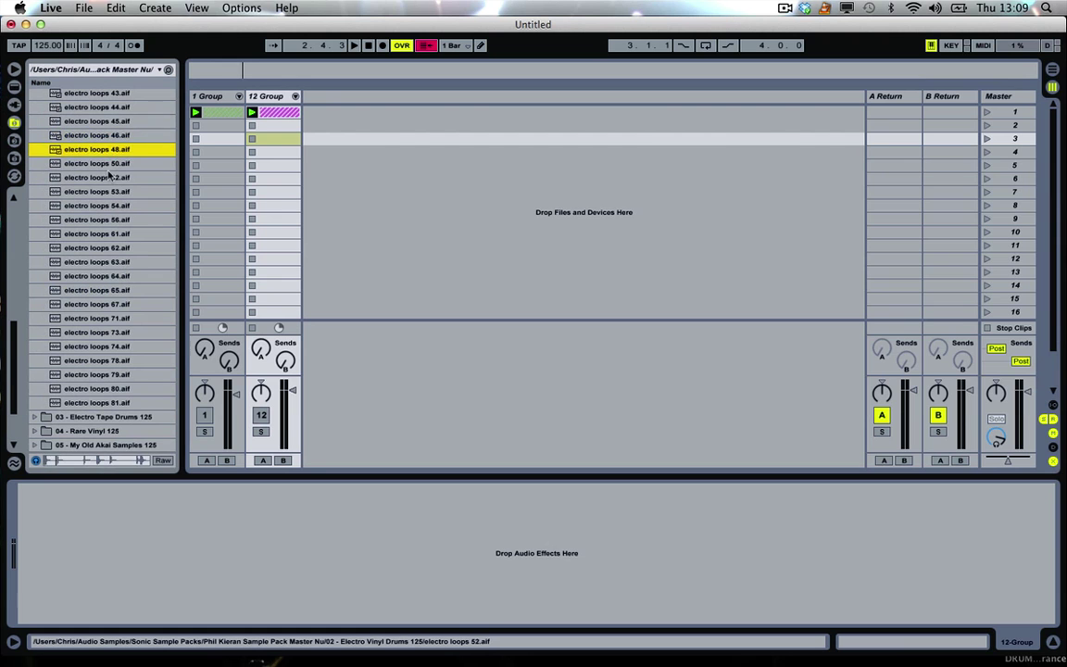
click(106, 163)
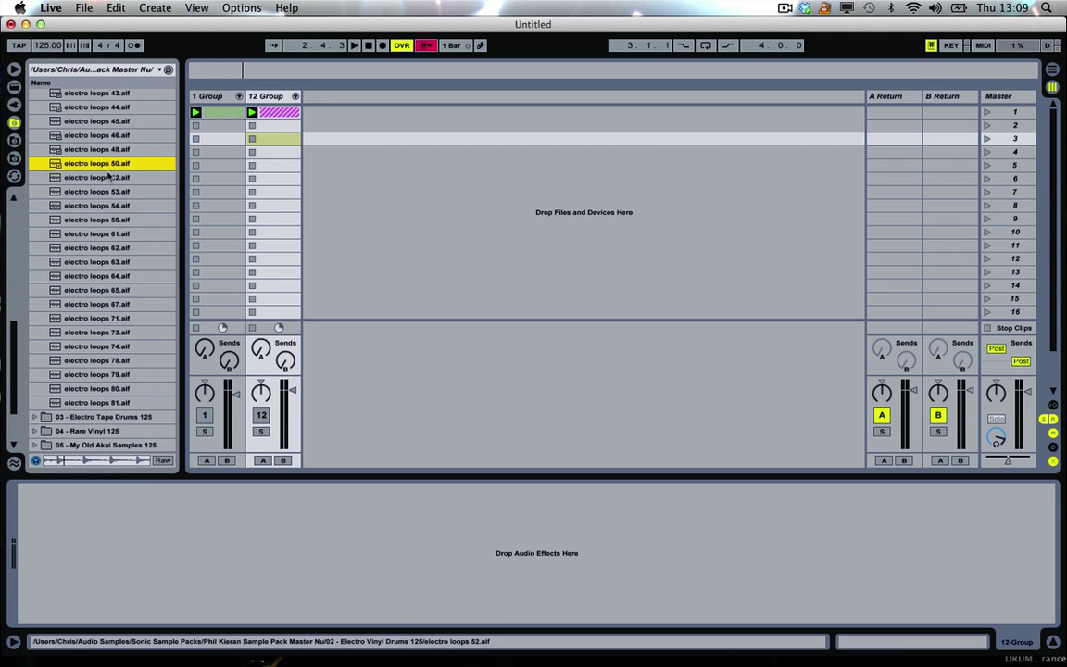
click(296, 97)
drag(88, 165, 536, 139)
click(534, 139)
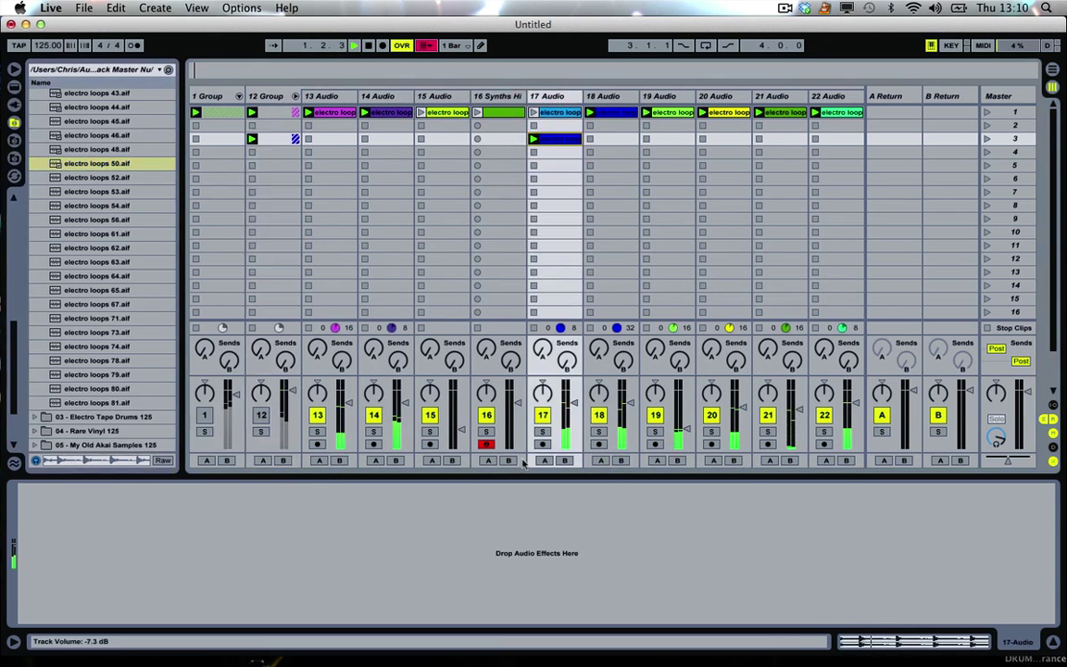
click(260, 414)
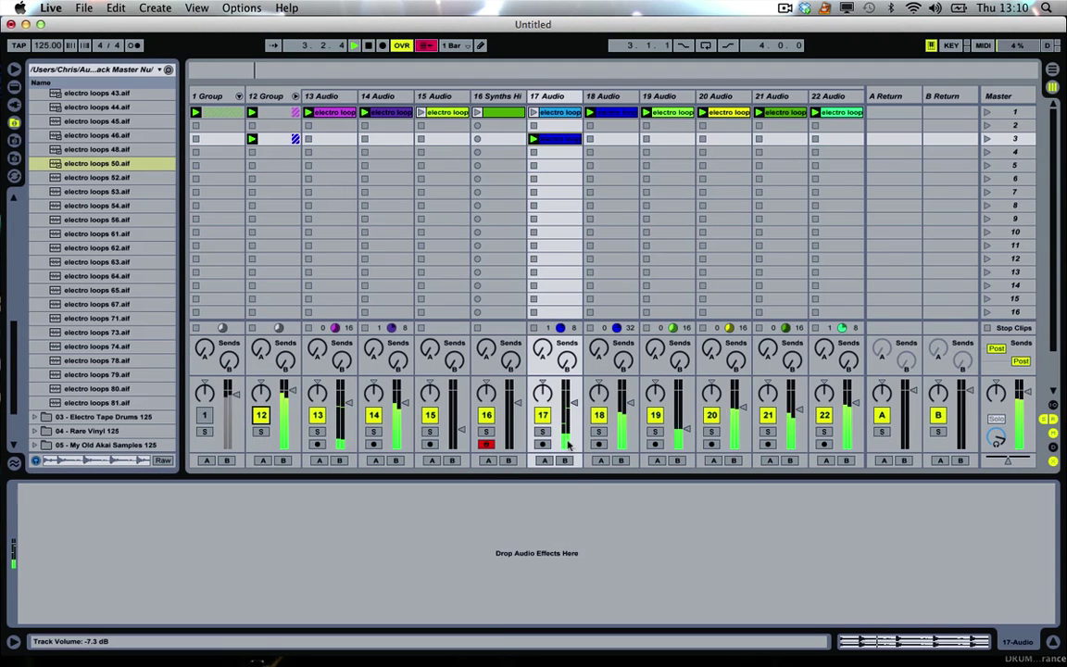
key(space)
click(294, 96)
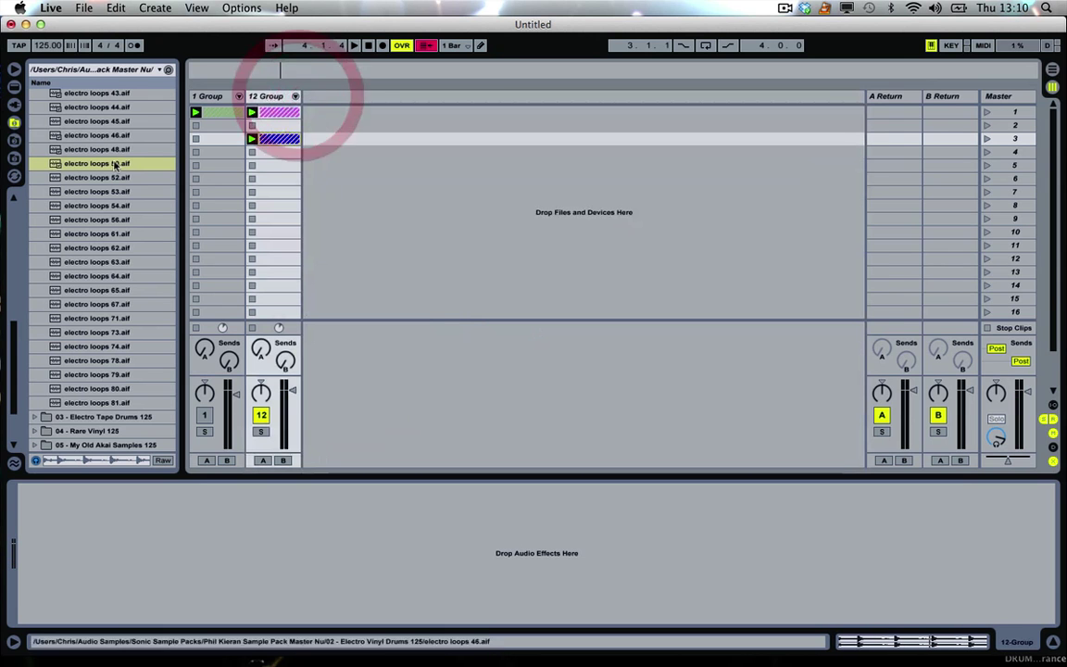
Open 03 - Electro Tape Drums 125 and audition Electro Tape Loops-01 through -05
scroll(123, 324, down, 3)
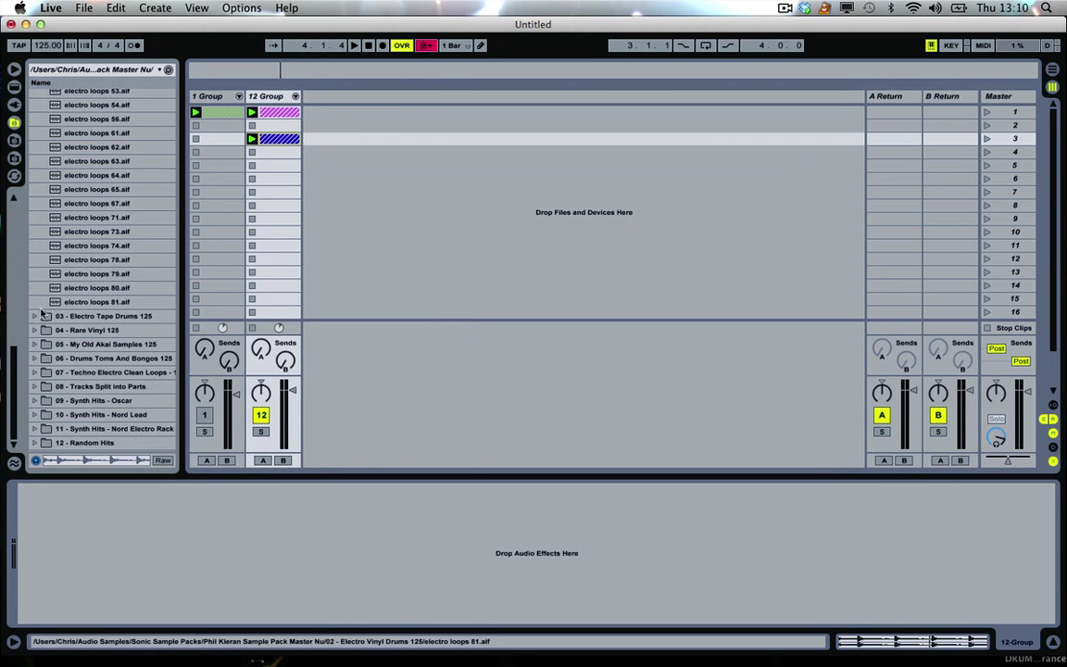
click(41, 316)
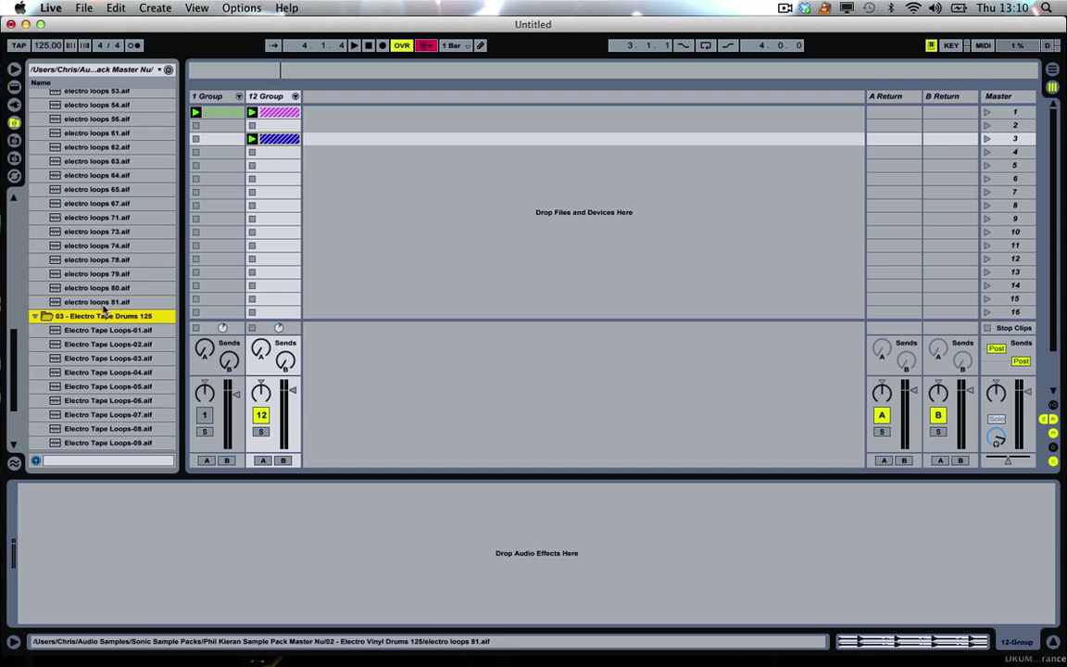
scroll(93, 310, down, 3)
click(92, 252)
click(99, 266)
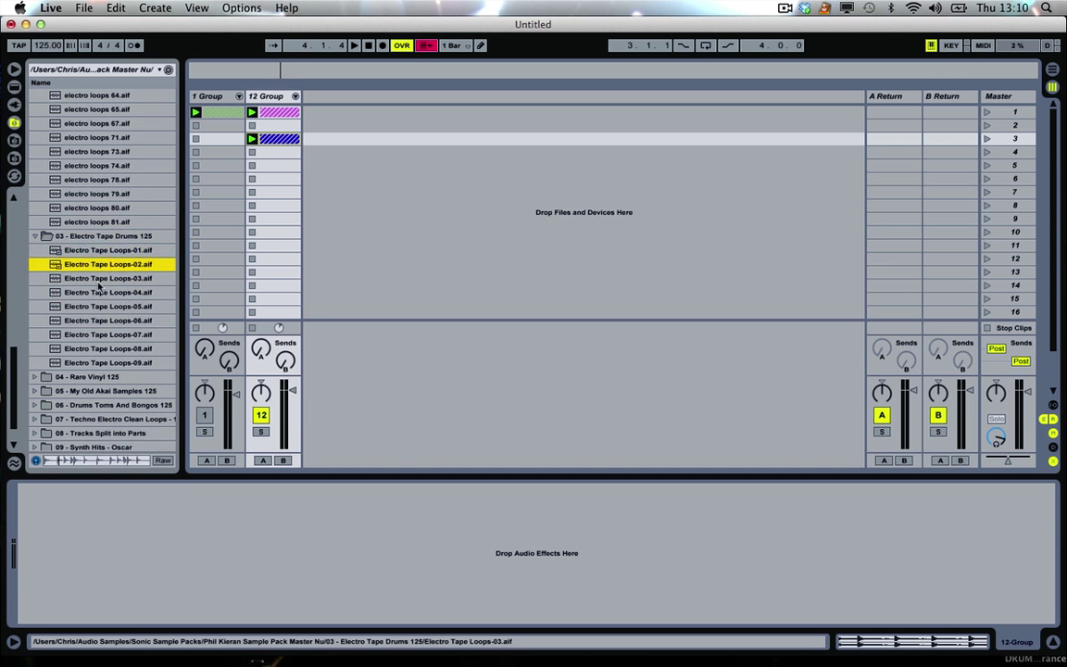
click(97, 280)
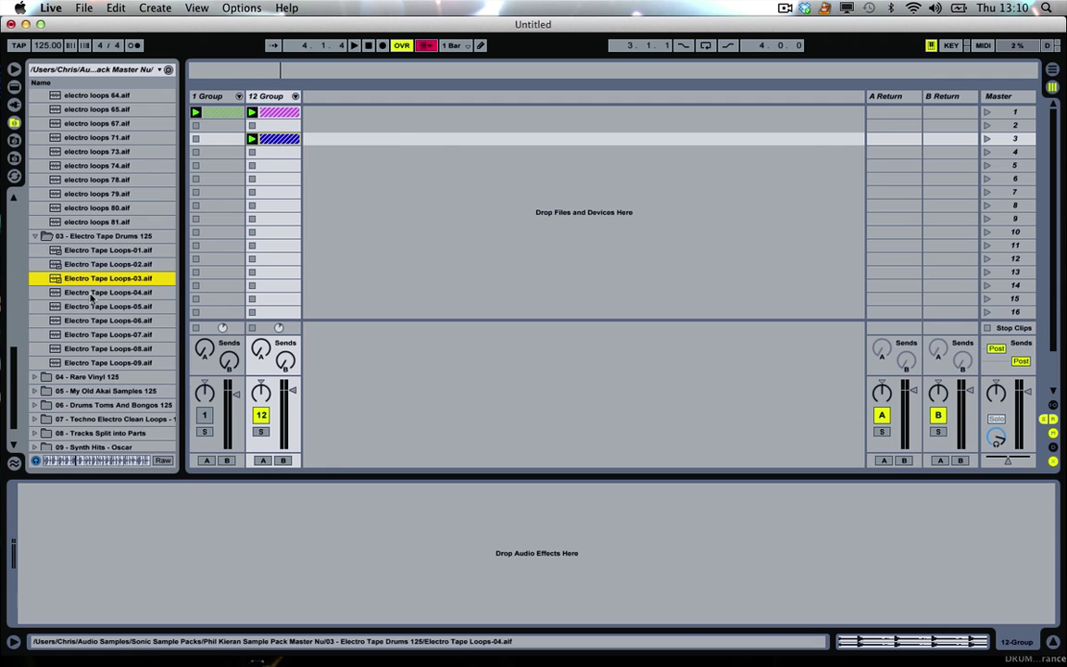
click(92, 295)
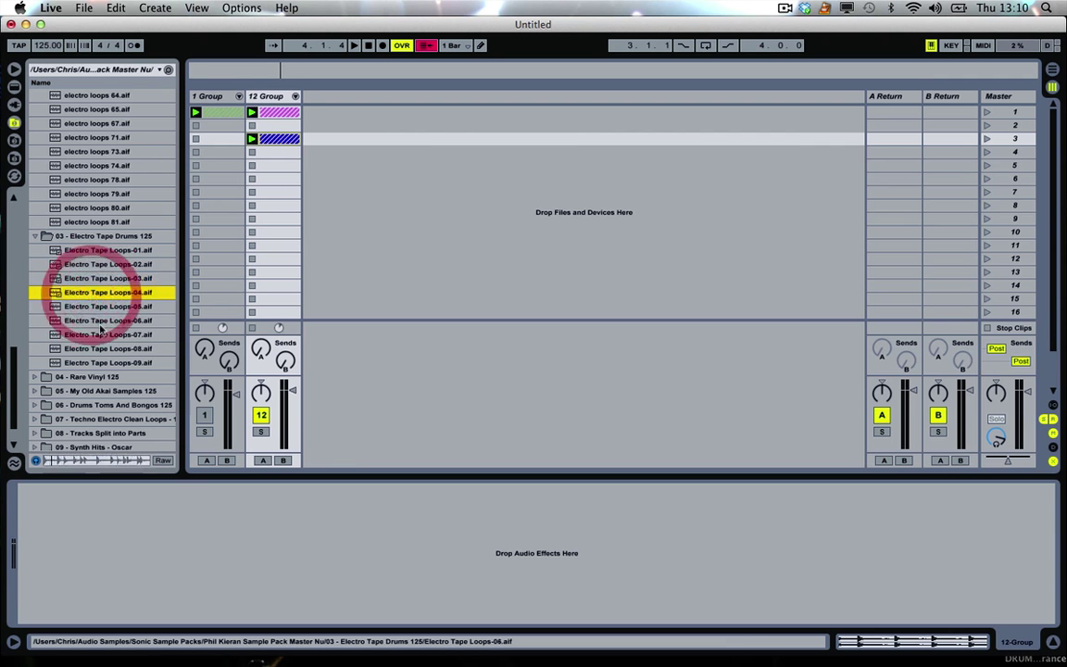
click(89, 308)
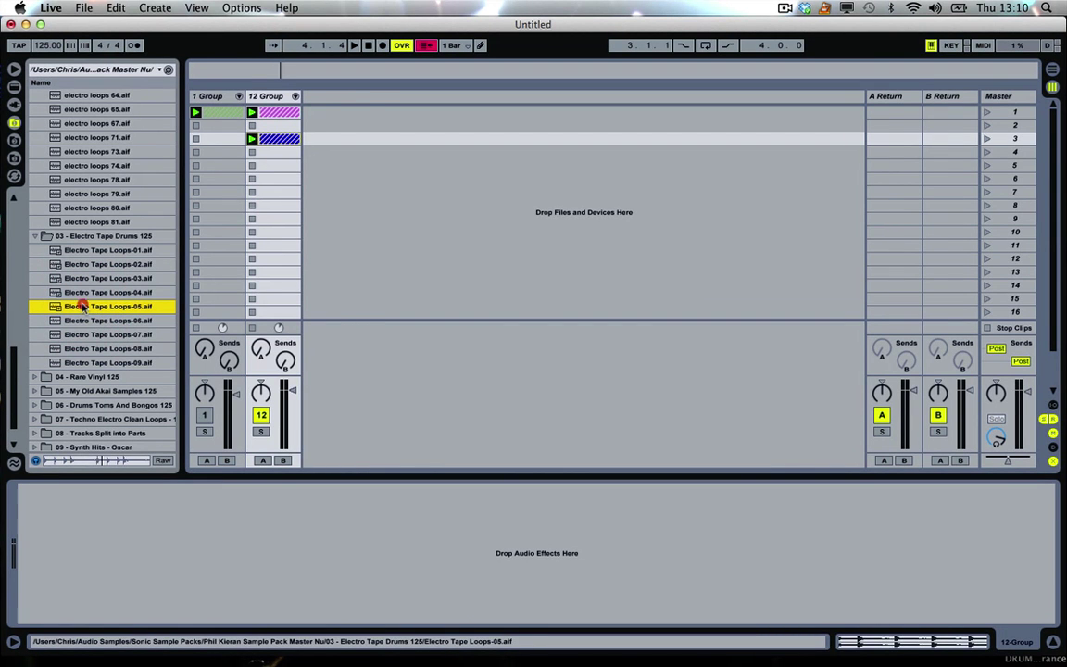
Add Electro Tape Loops-05 as a launched new track and lower 12 Group to -4 dB
drag(89, 302, 319, 112)
click(305, 112)
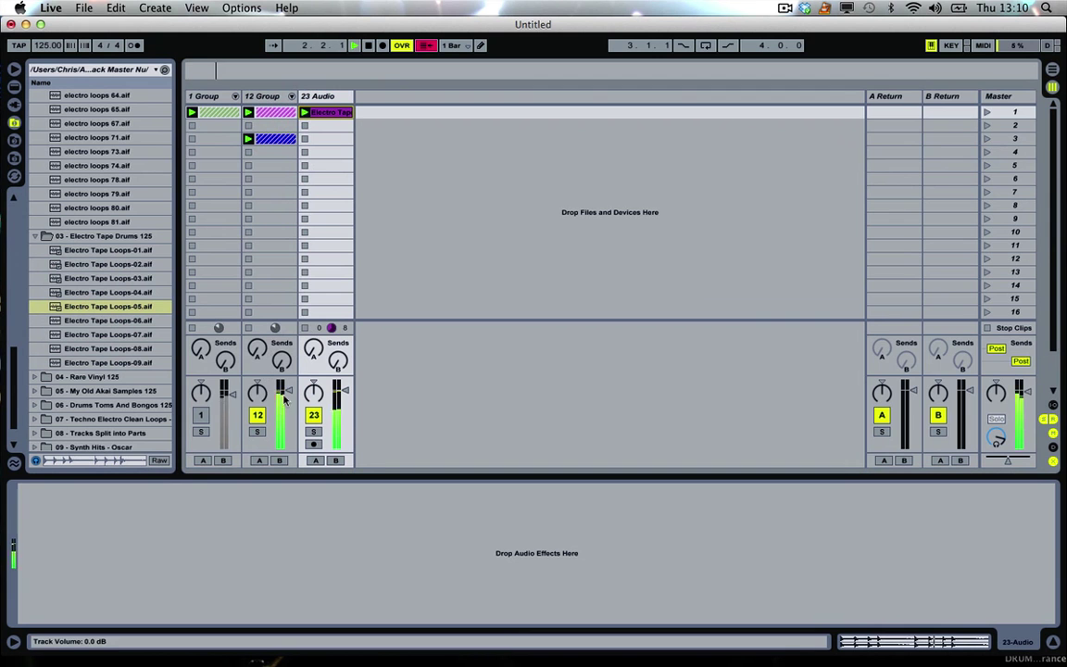
drag(282, 405, 282, 414)
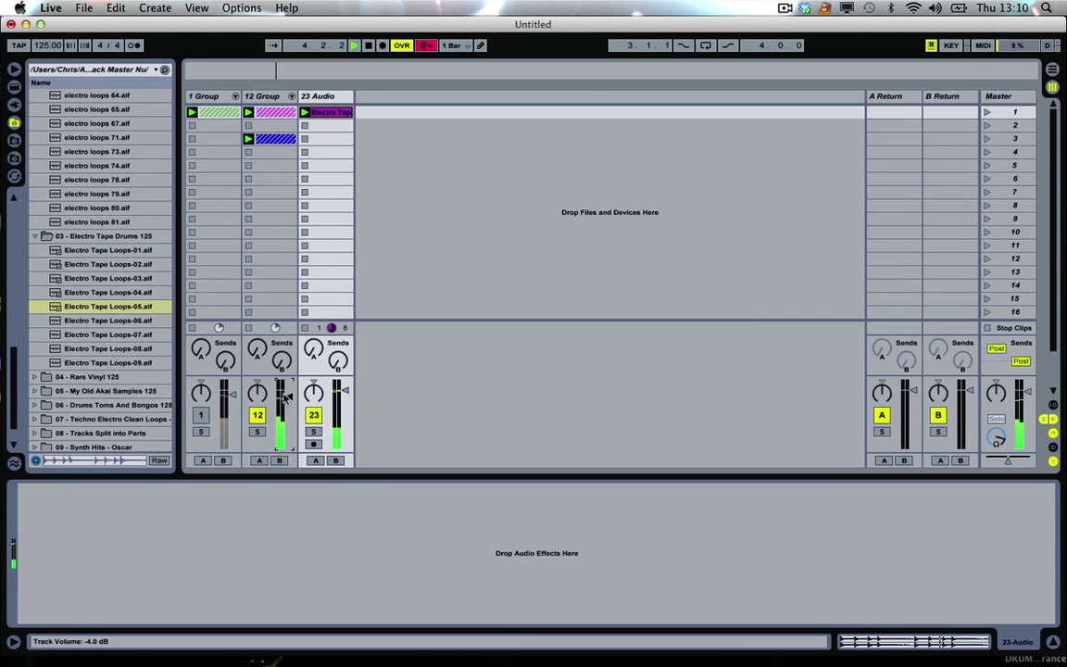
key(space)
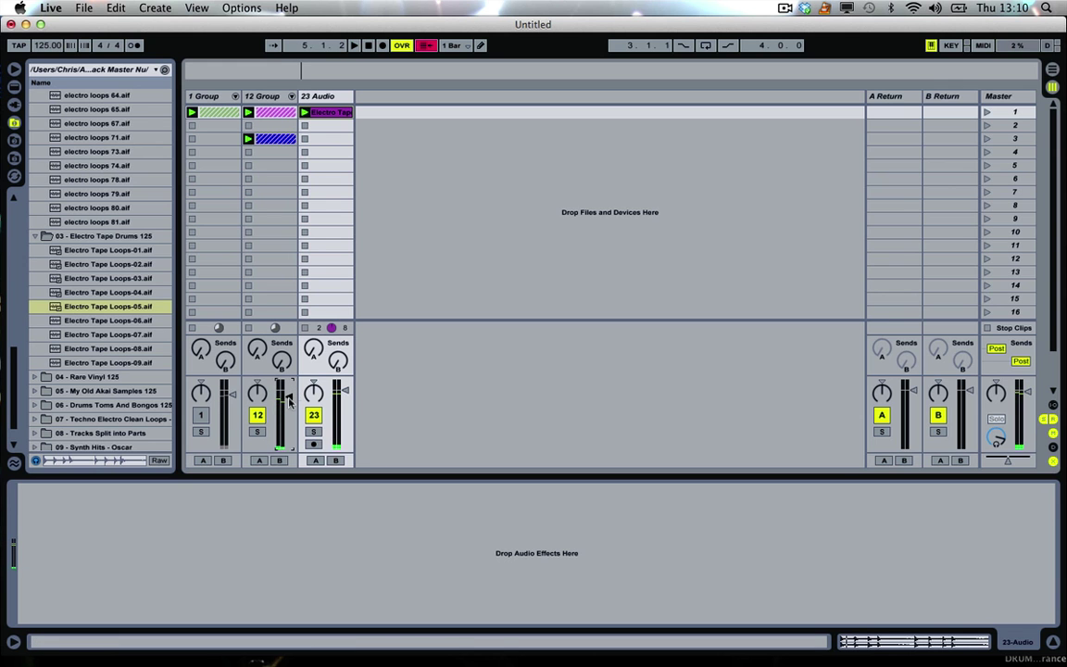
Audition Electro Tape Loops-07, -08 and -09, then collapse the folder and scroll to the top
click(143, 335)
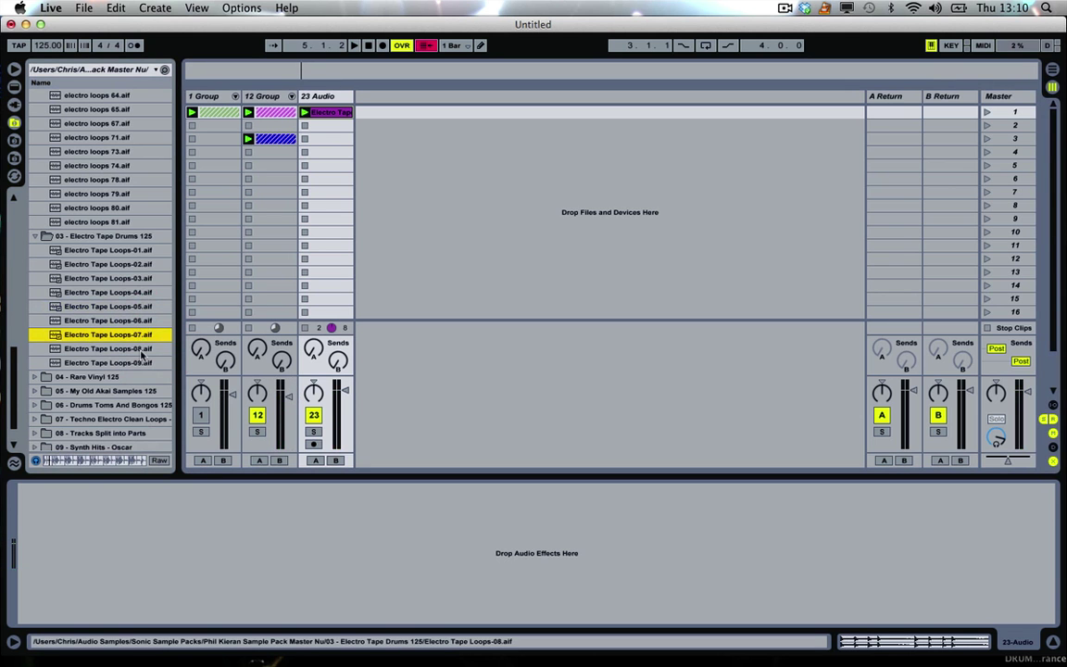
click(137, 349)
click(120, 363)
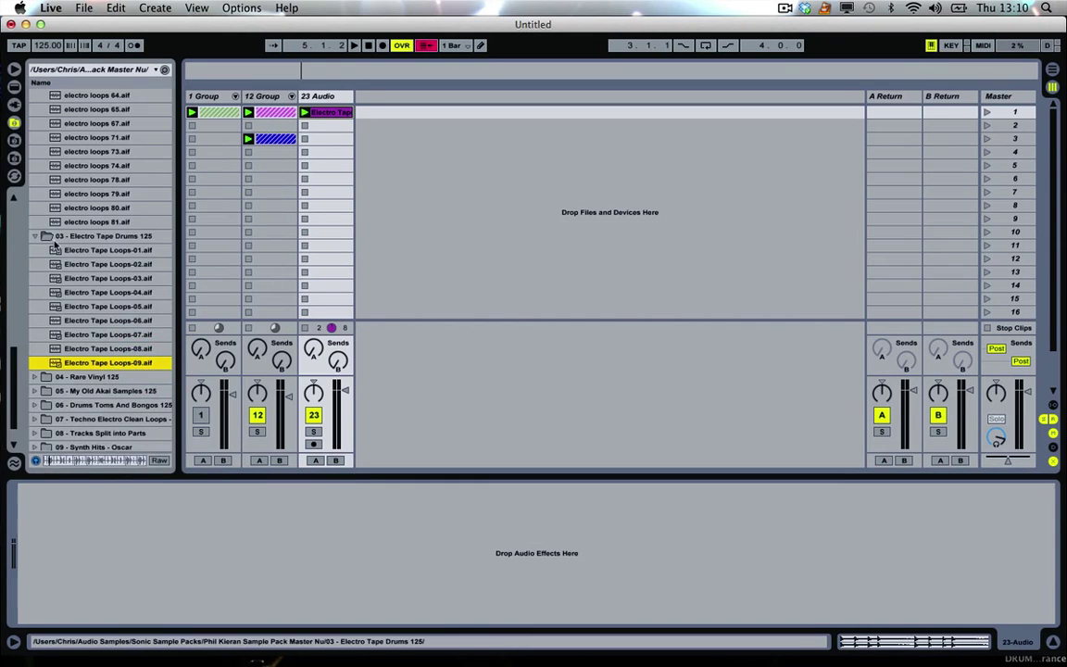
click(35, 235)
scroll(56, 231, up, 10)
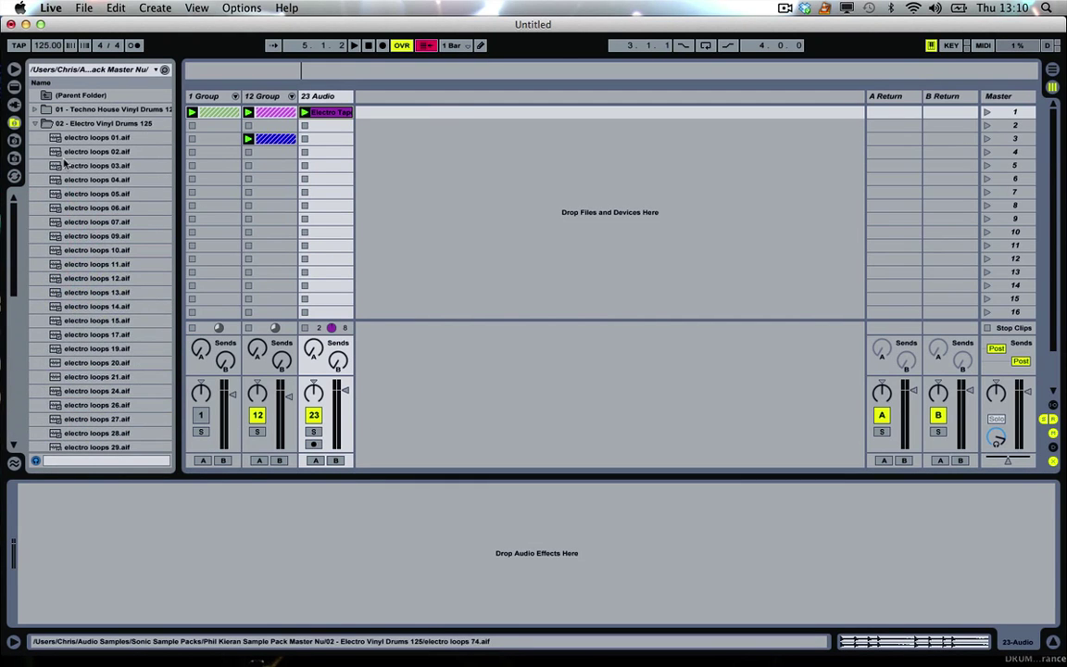
Open 04 - Rare Vinyl 125 and add Rare Vinyl-02 as a launched 24 Audio track
click(35, 123)
click(60, 153)
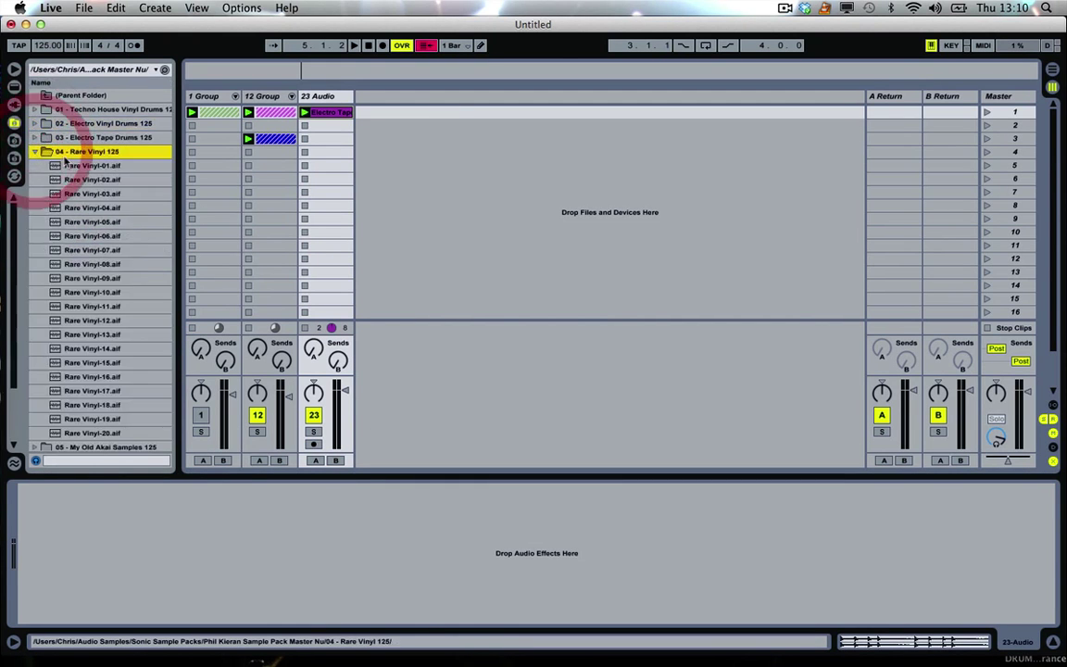
click(72, 165)
click(88, 178)
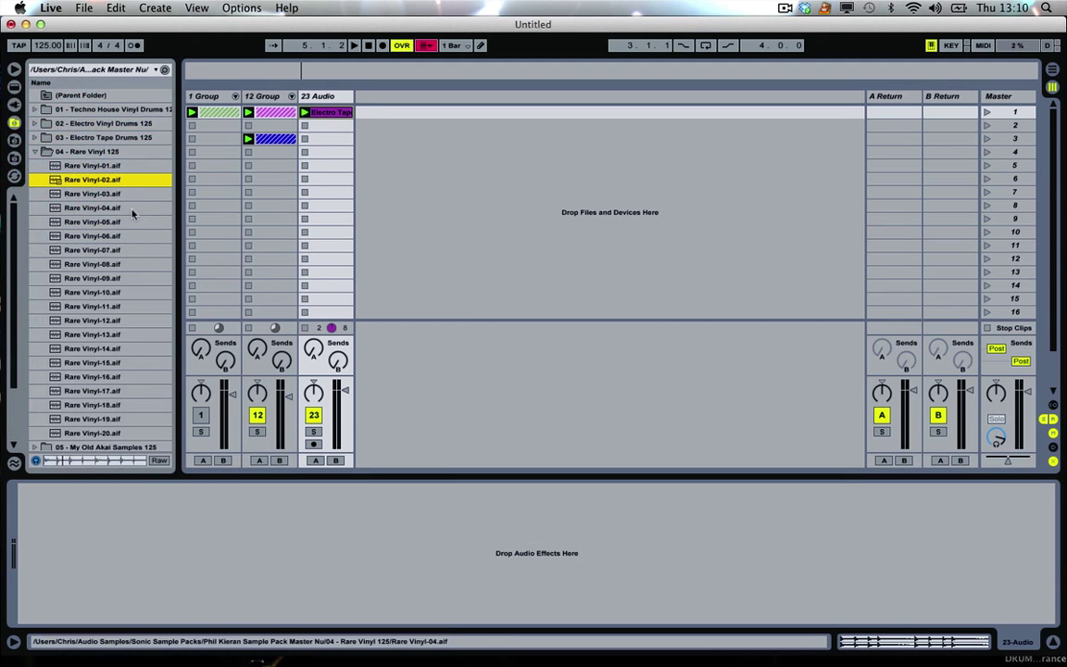
drag(84, 180, 413, 112)
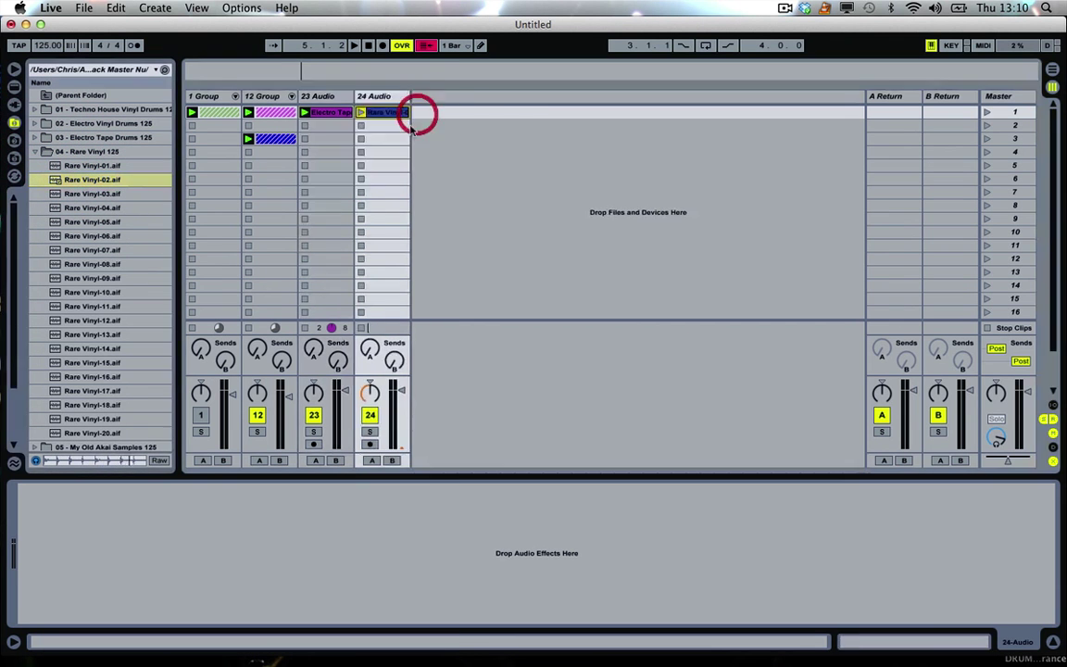
click(257, 417)
click(362, 113)
Mute the 12 Group and 23 Audio tracks, toggling 23 Audio back on and off
click(260, 415)
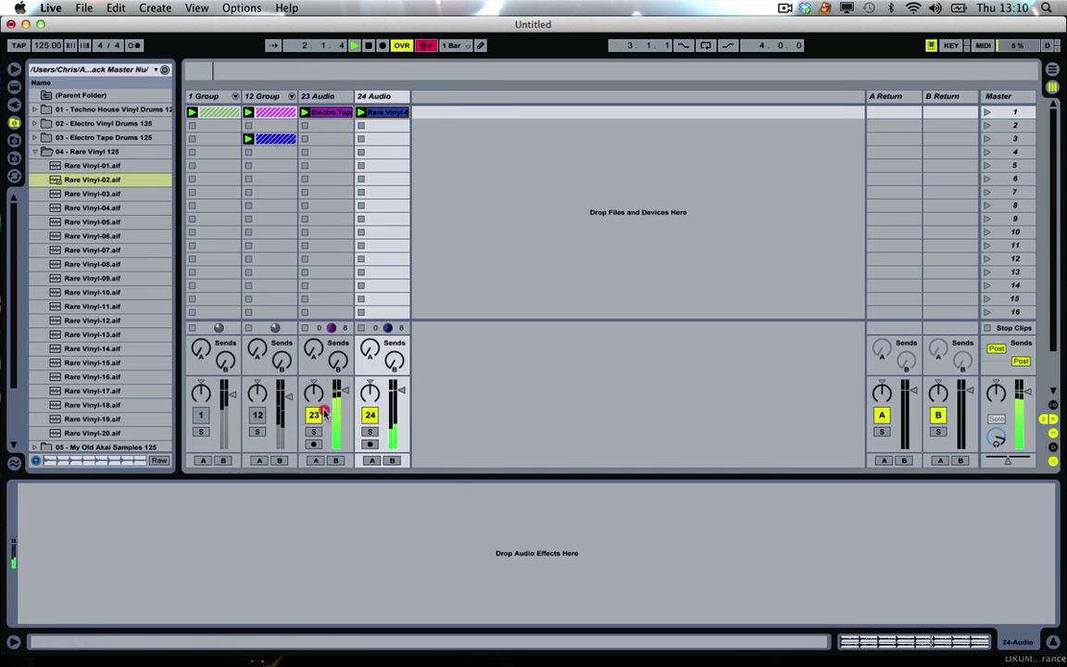
click(313, 415)
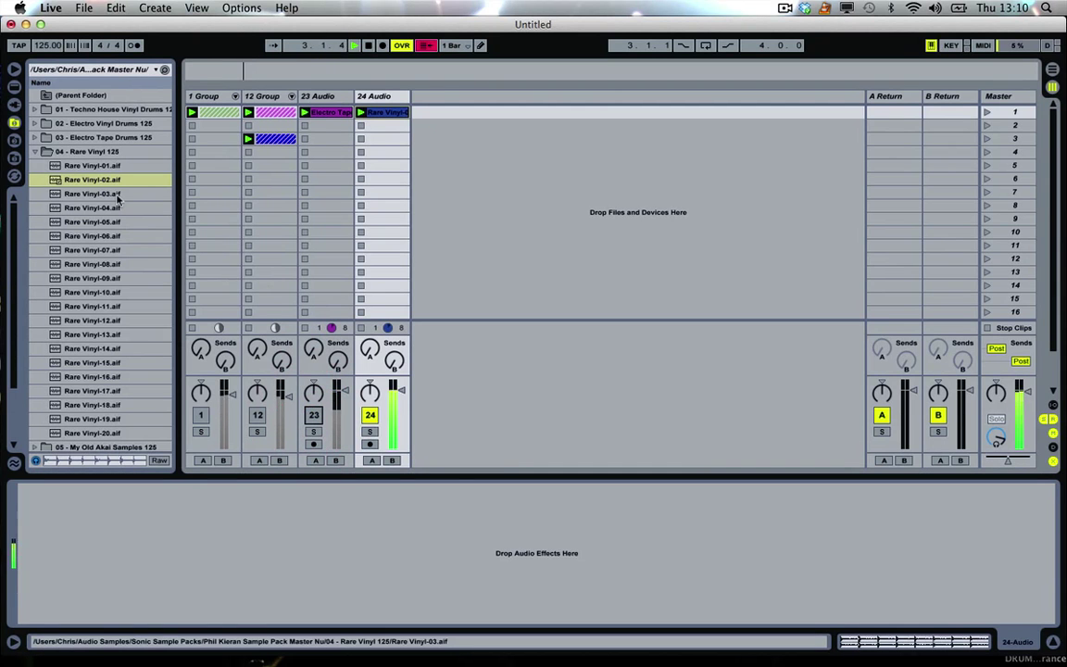
click(313, 415)
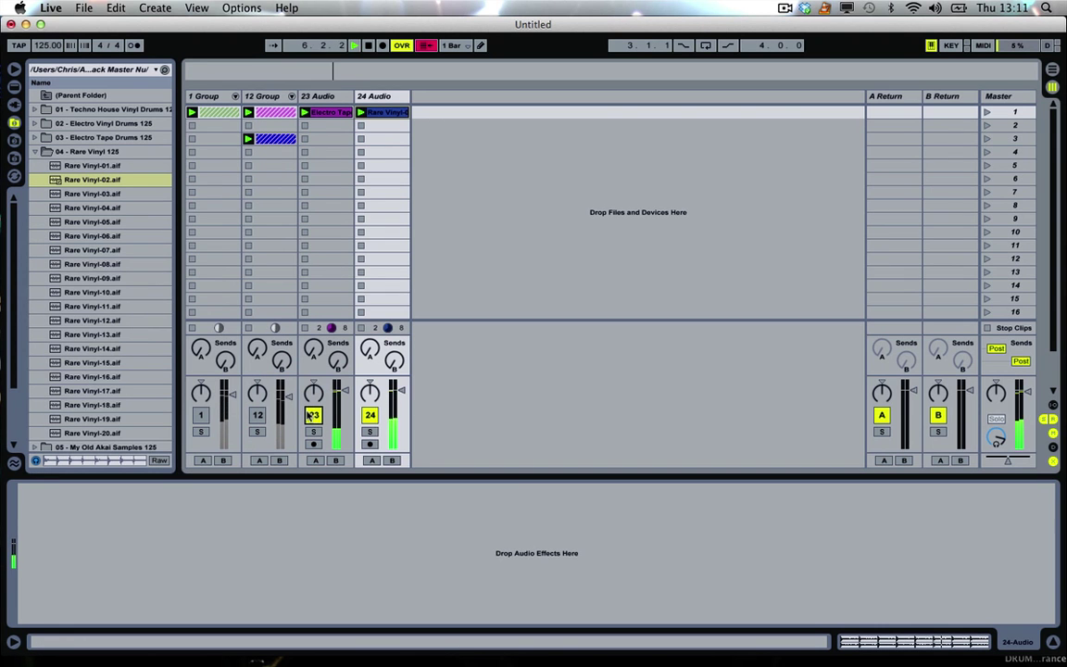
click(313, 415)
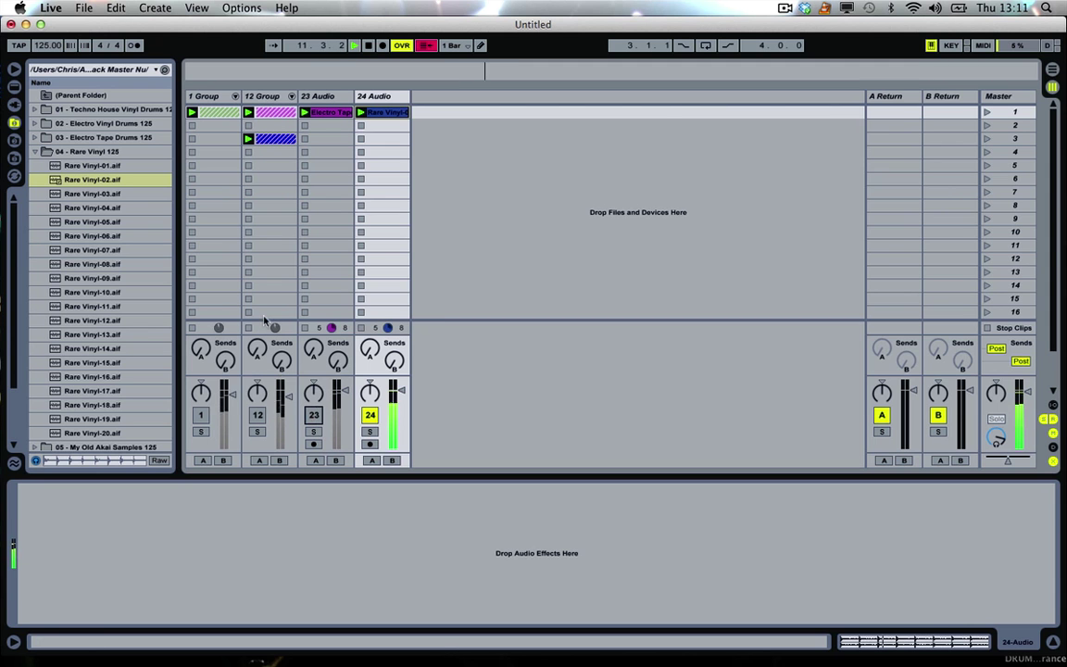
Add Rare Vinyl-04 as launched 25 Audio and Rare Vinyl-06 as 26 Audio at -1.0 dB
click(96, 195)
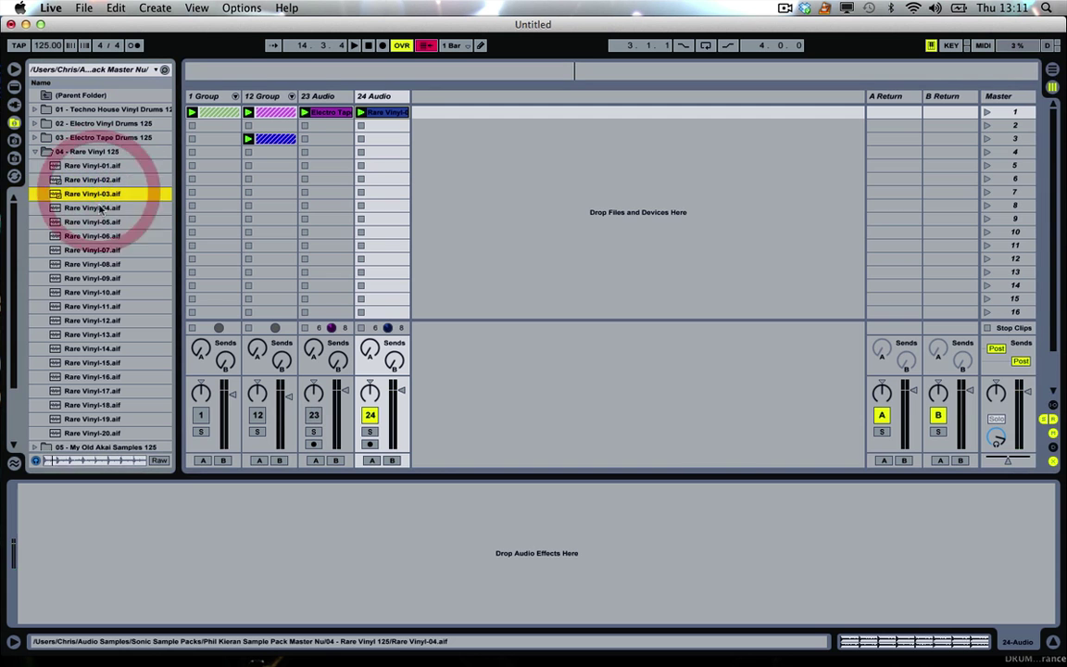
click(94, 209)
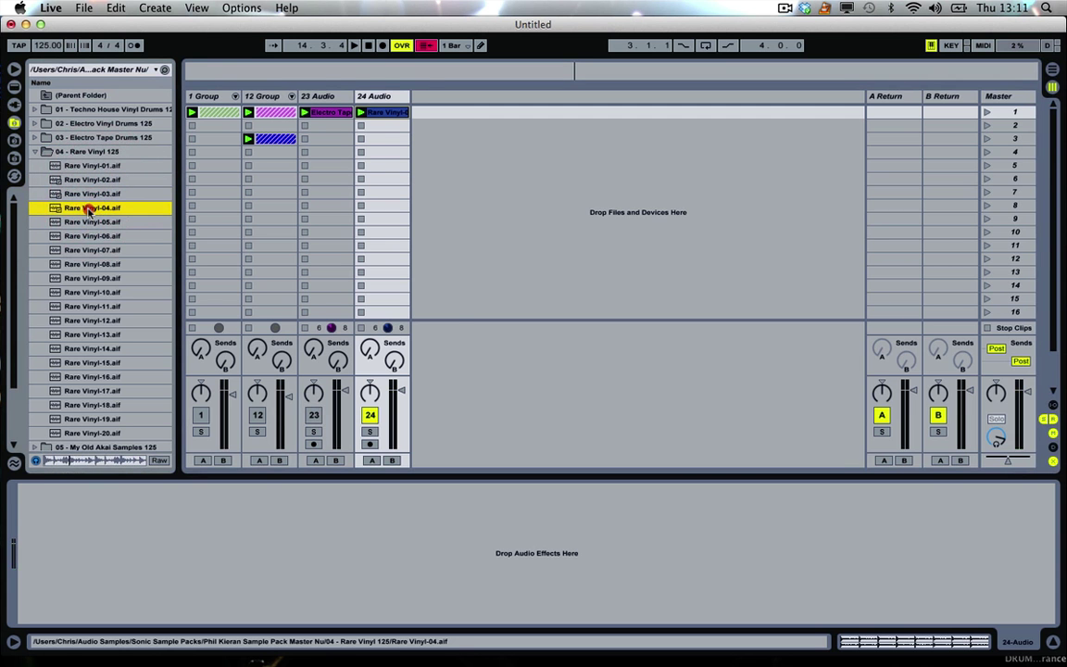
drag(90, 210, 417, 118)
click(418, 112)
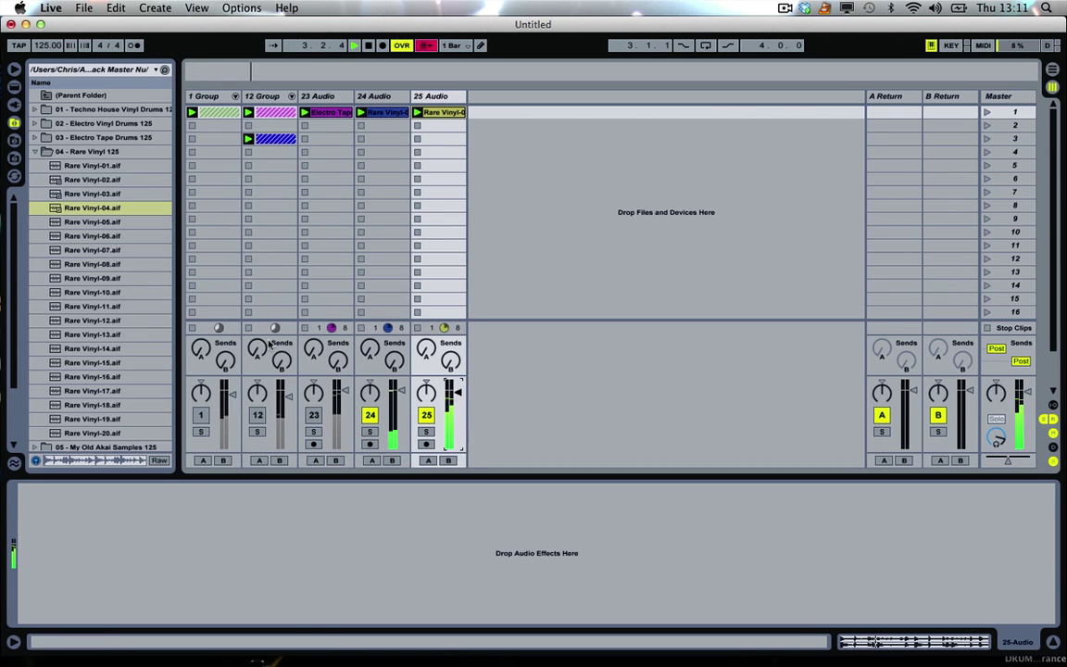
click(102, 222)
click(99, 237)
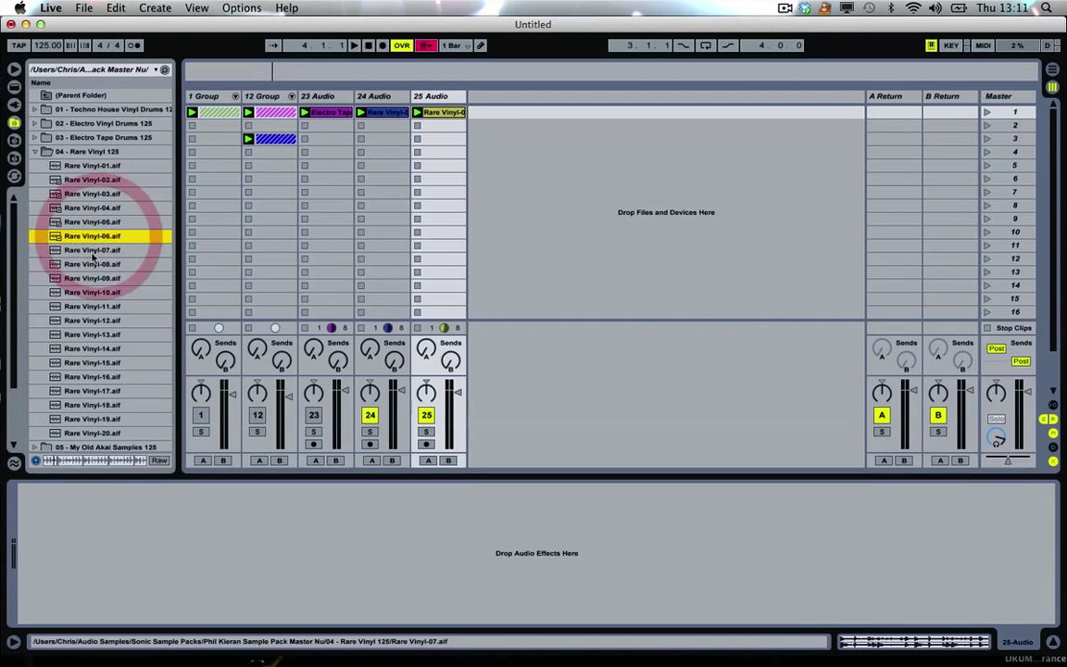
drag(83, 238, 474, 113)
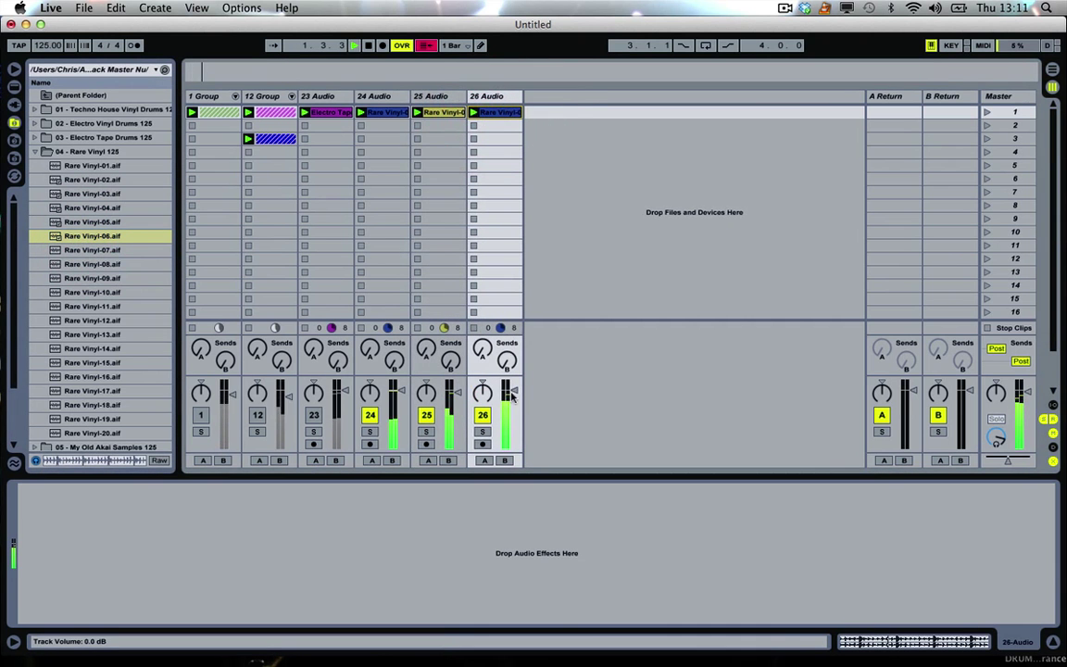
drag(513, 398, 513, 401)
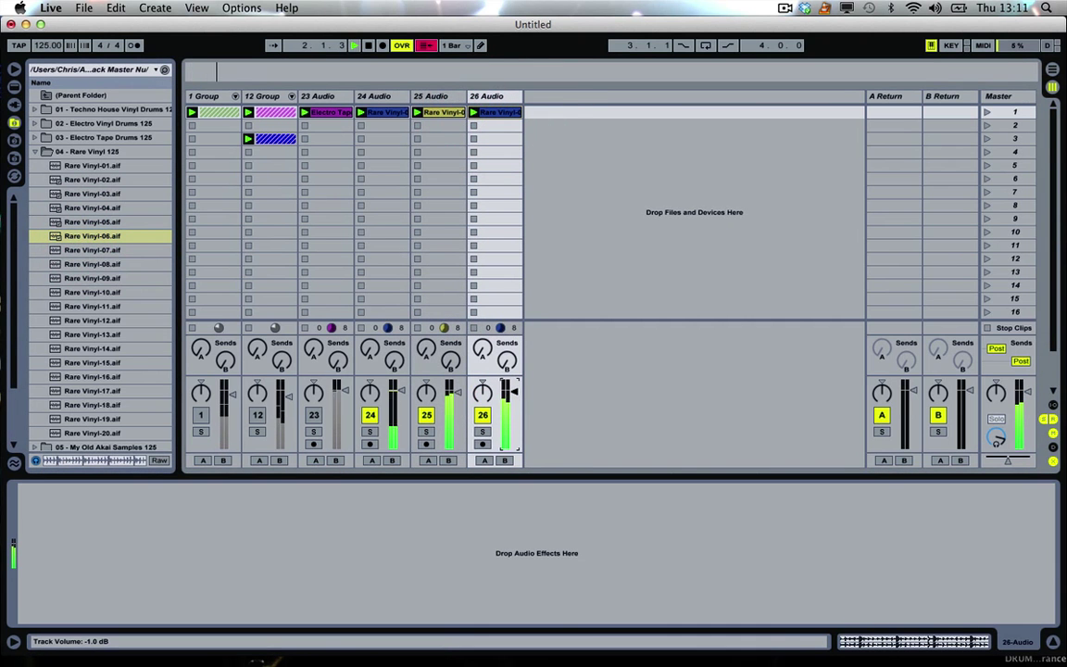
Add Rare Vinyl-08 as 27 Audio and silence track 25 completely
click(111, 252)
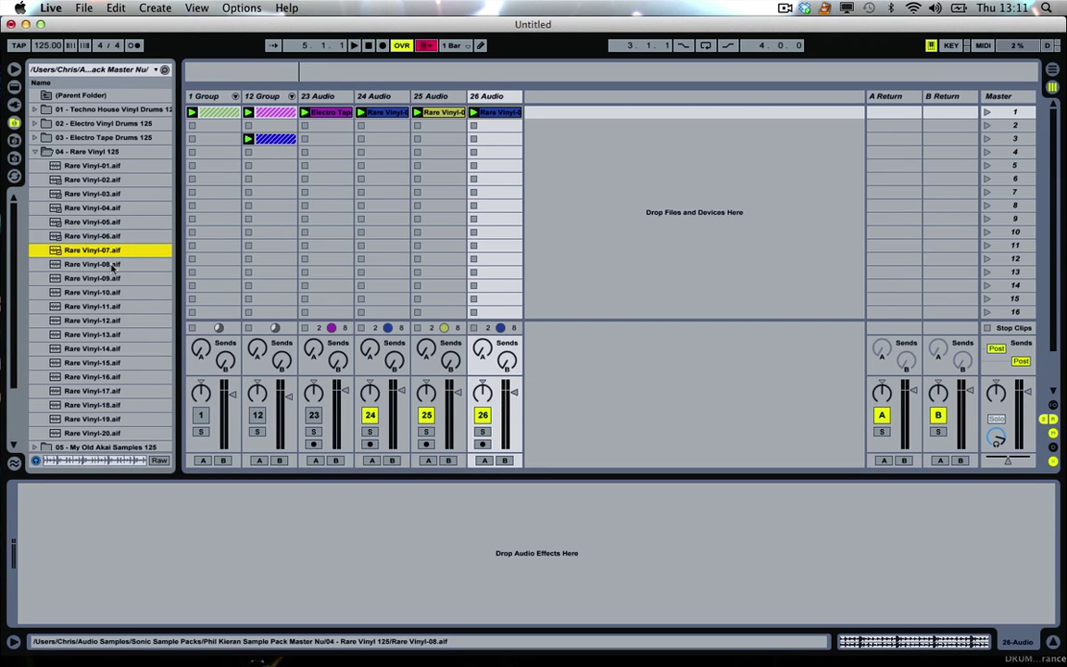
click(105, 265)
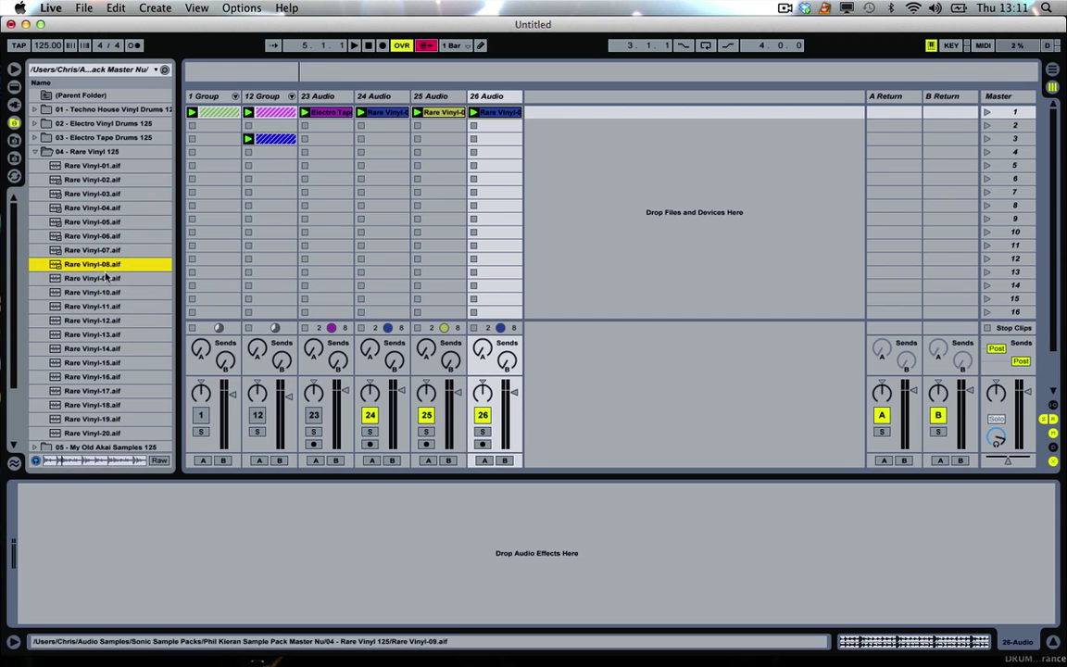
drag(91, 267, 539, 116)
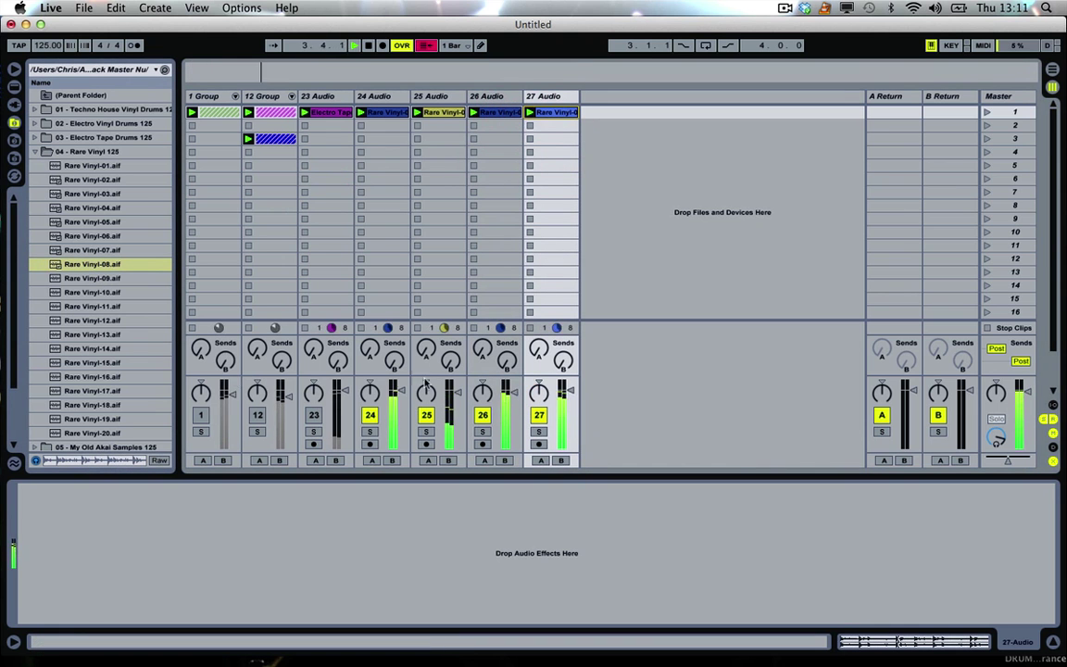
drag(459, 394, 454, 446)
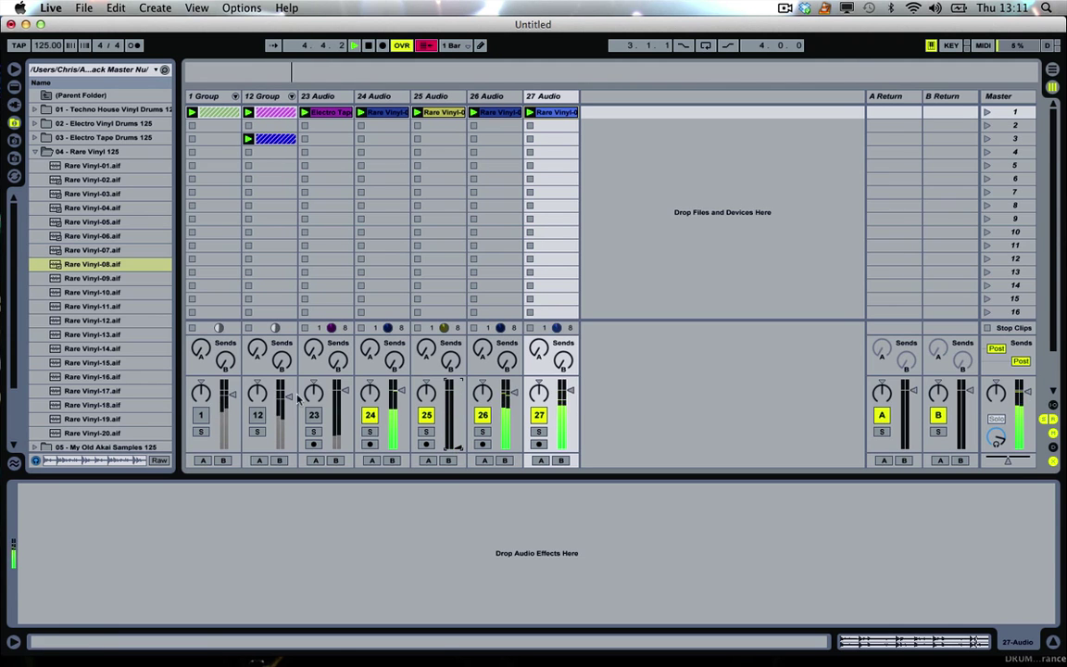
Audition Rare Vinyl-09 to -14, launch Rare Vinyl-14 in 25 Audio's slot 2 at -3.0 dB
click(111, 278)
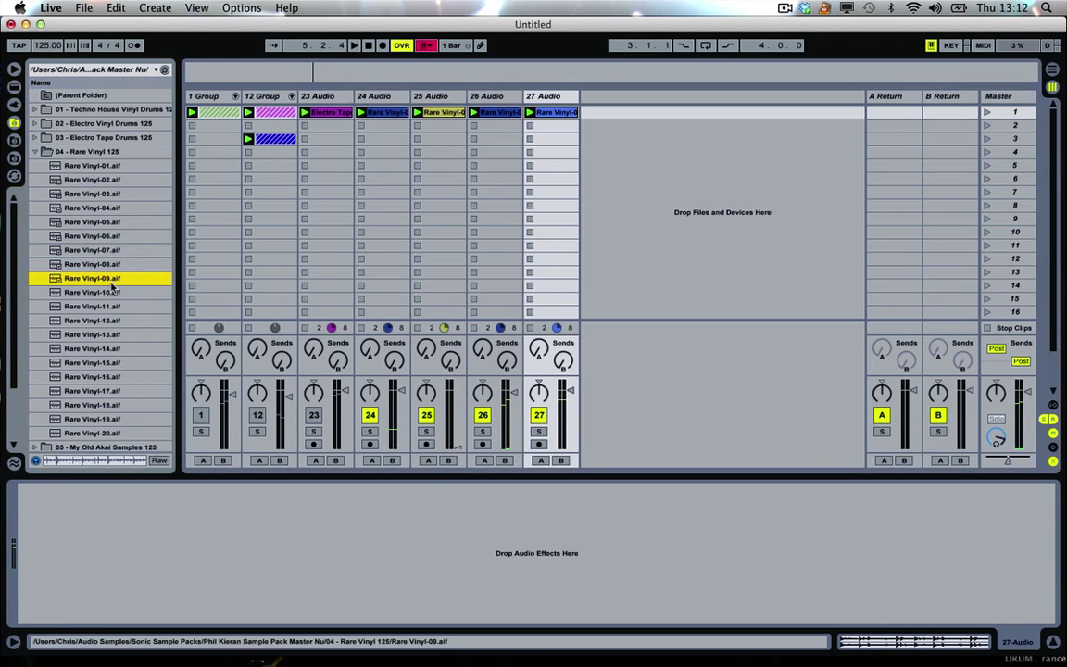
key(Down)
key(Down)
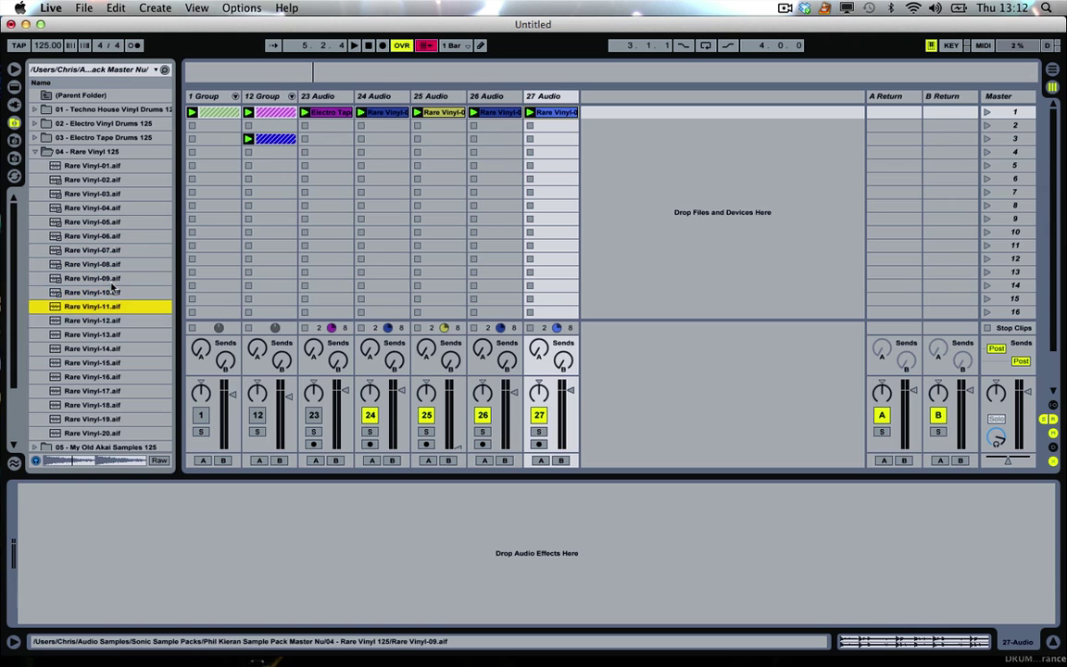
click(109, 320)
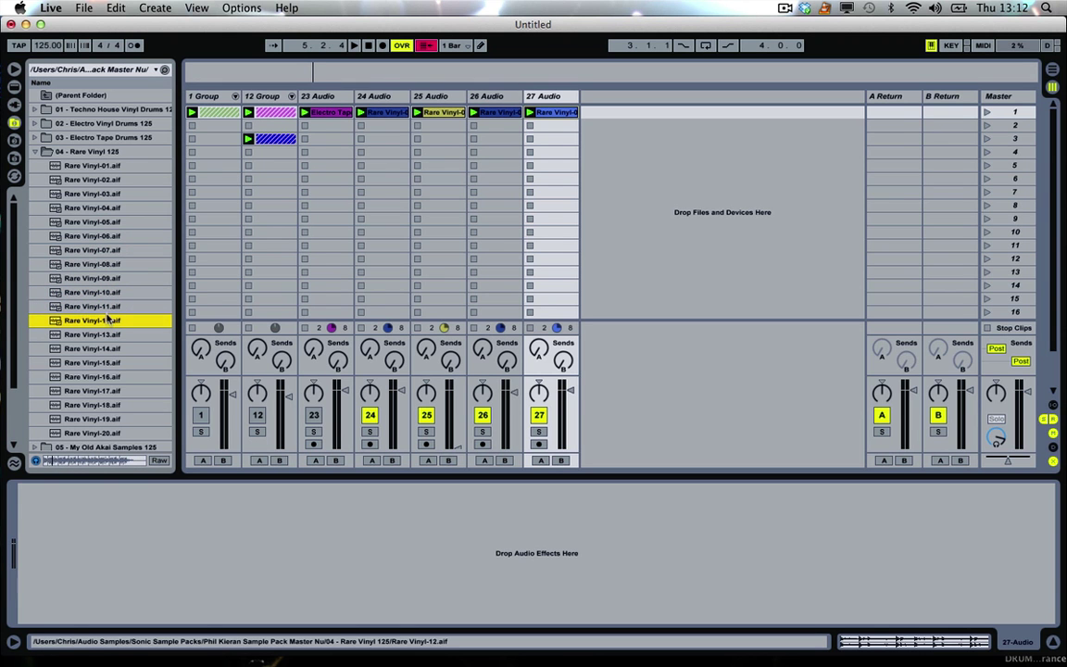
key(Down)
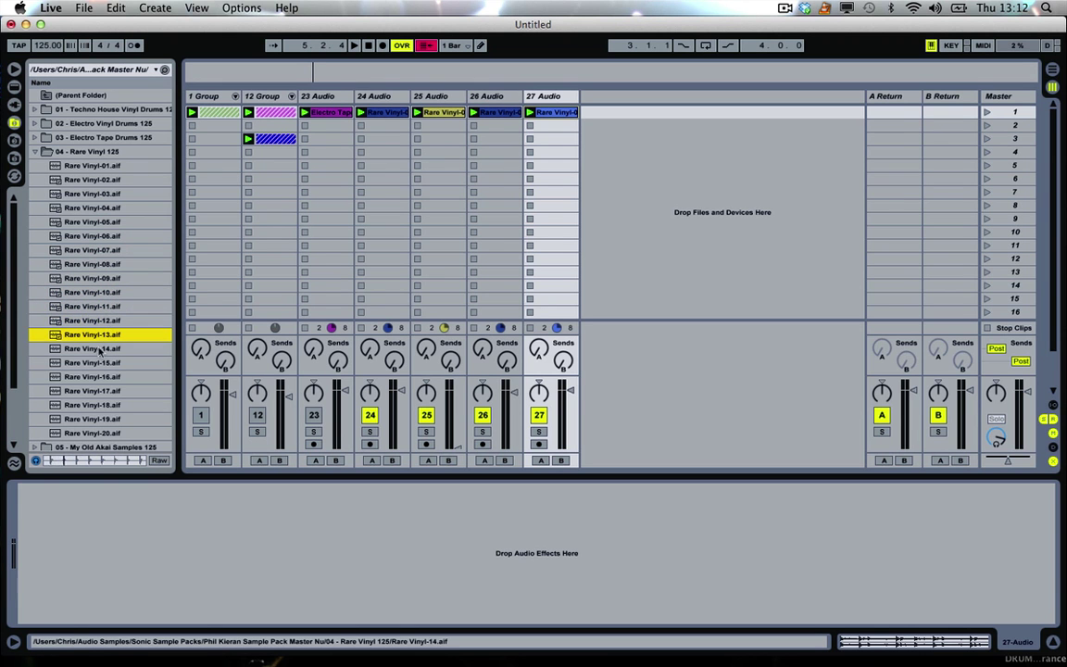
click(93, 349)
drag(91, 353, 448, 128)
click(418, 125)
drag(457, 399, 455, 394)
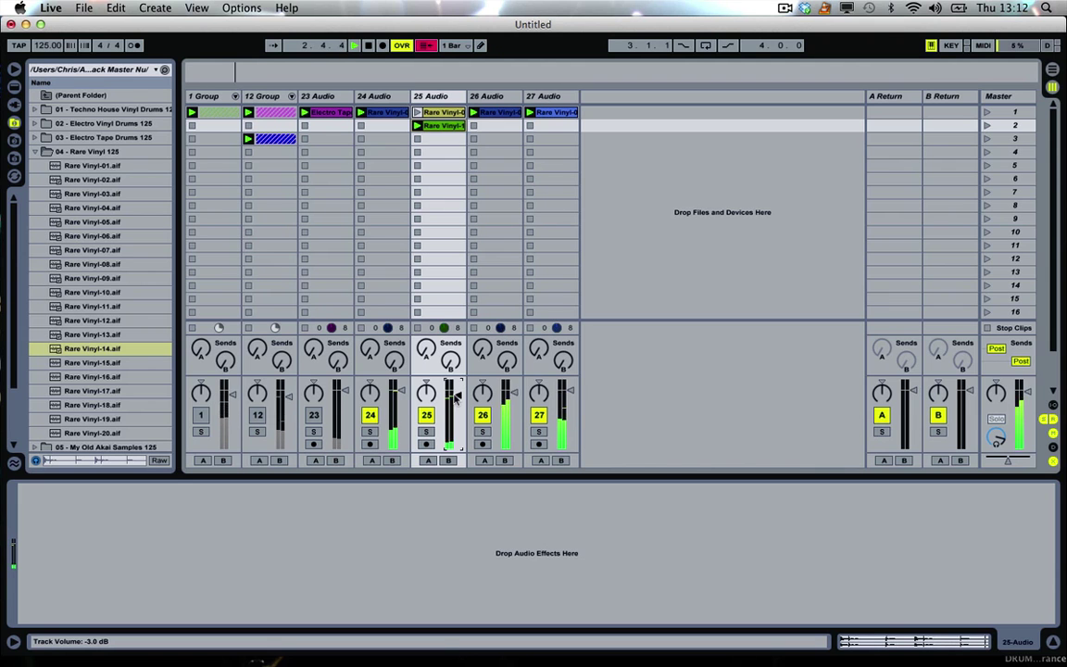
Add Rare Vinyl-17 as launched 28 Audio and move its clip start to 1.2.1
click(106, 364)
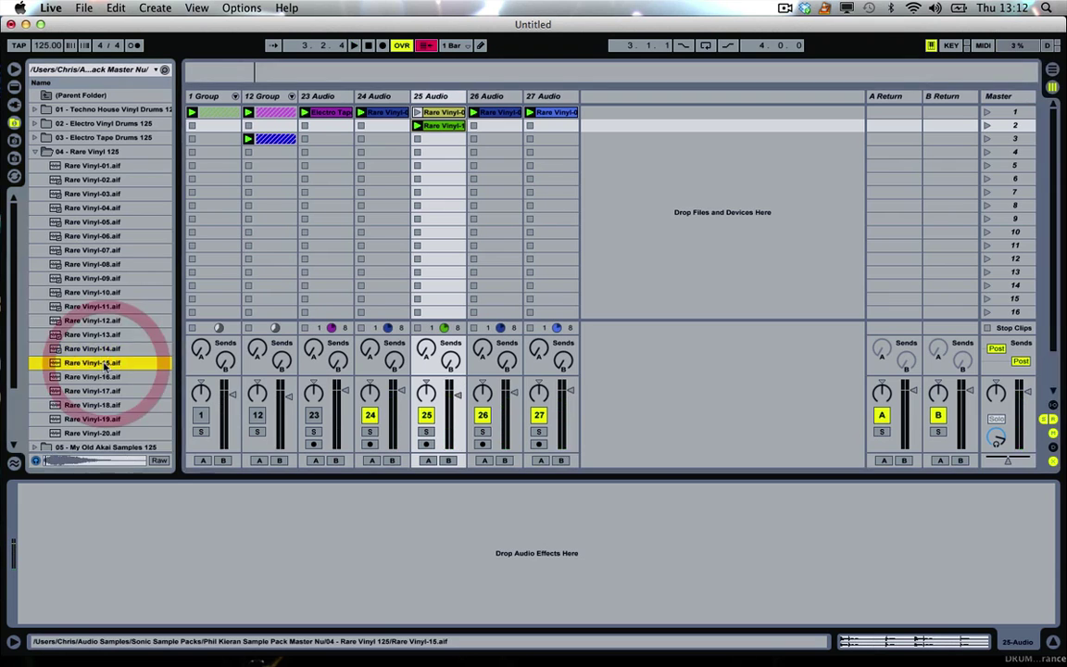
key(Down)
key(Down)
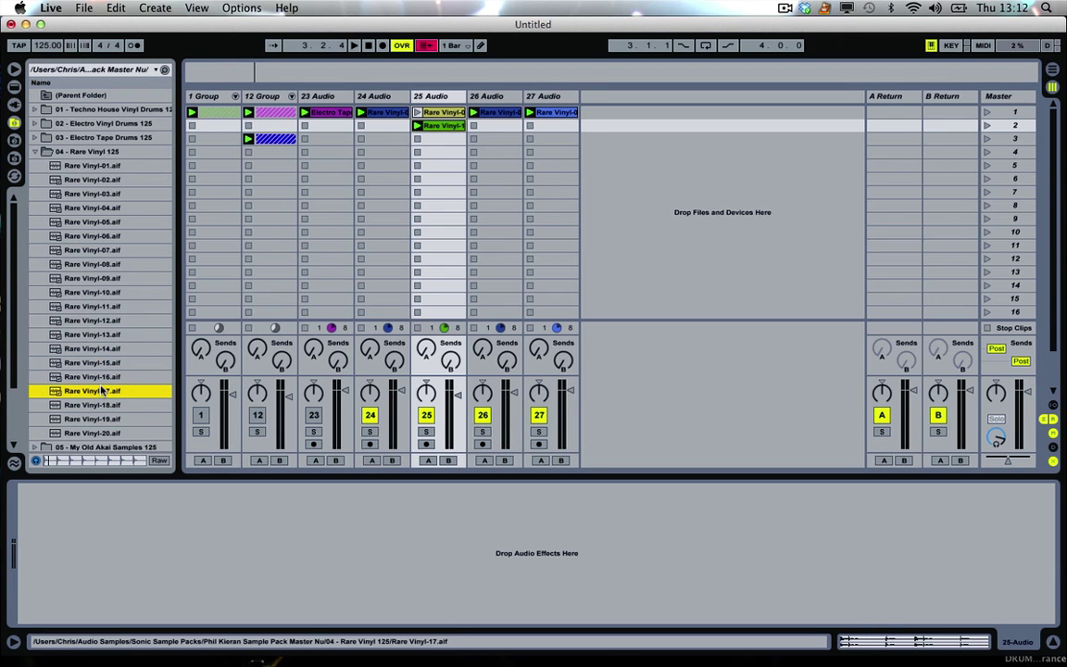
drag(133, 380, 602, 107)
click(586, 112)
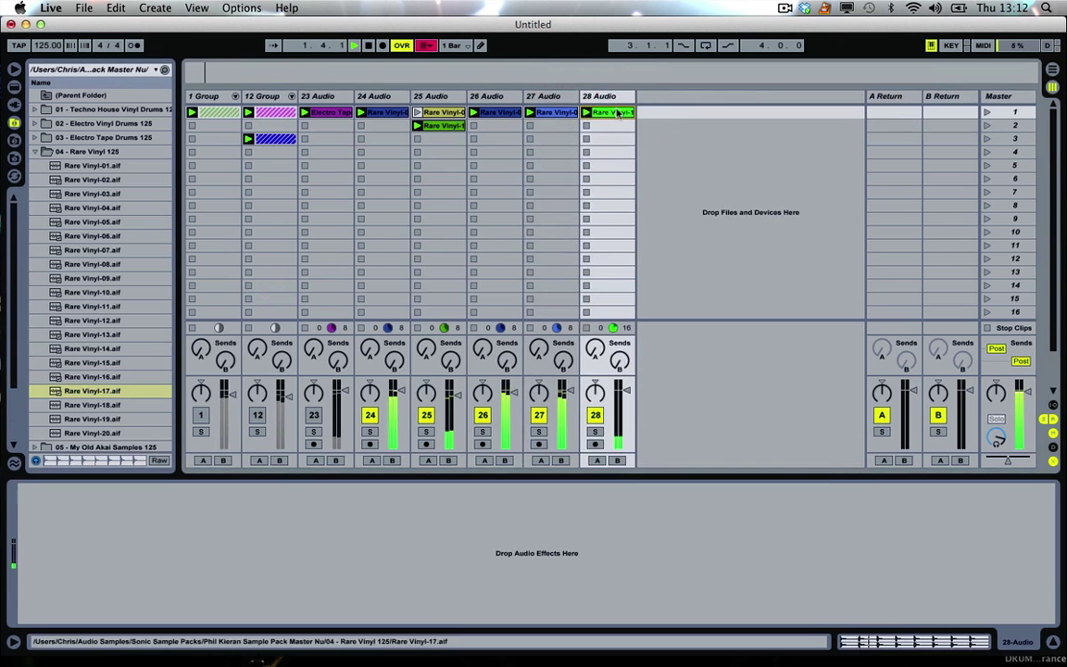
click(613, 113)
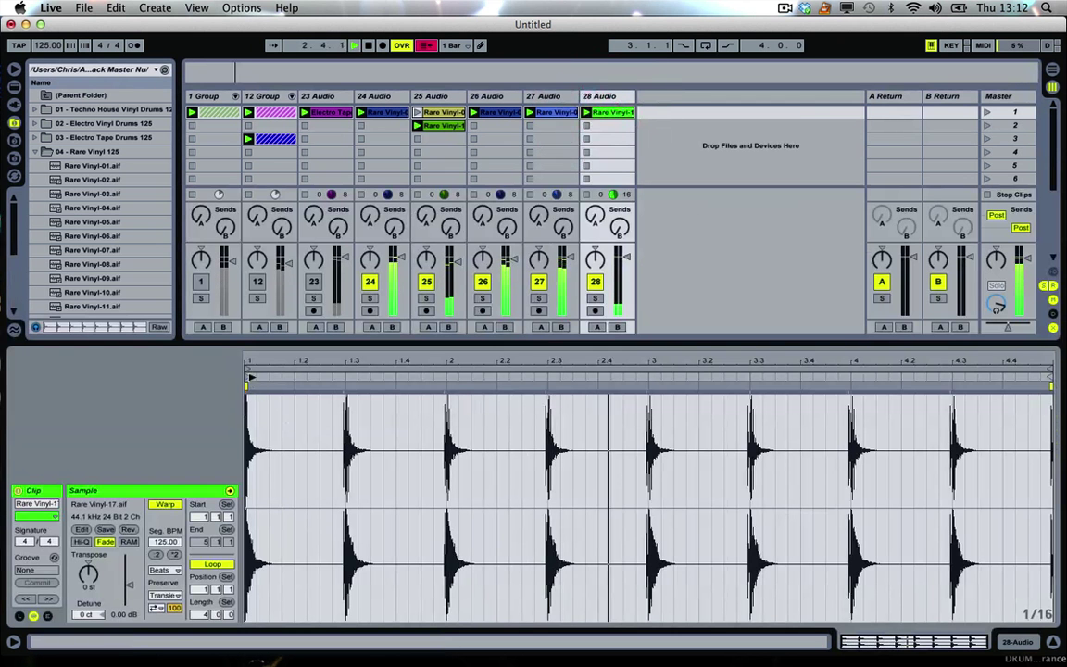
click(296, 375)
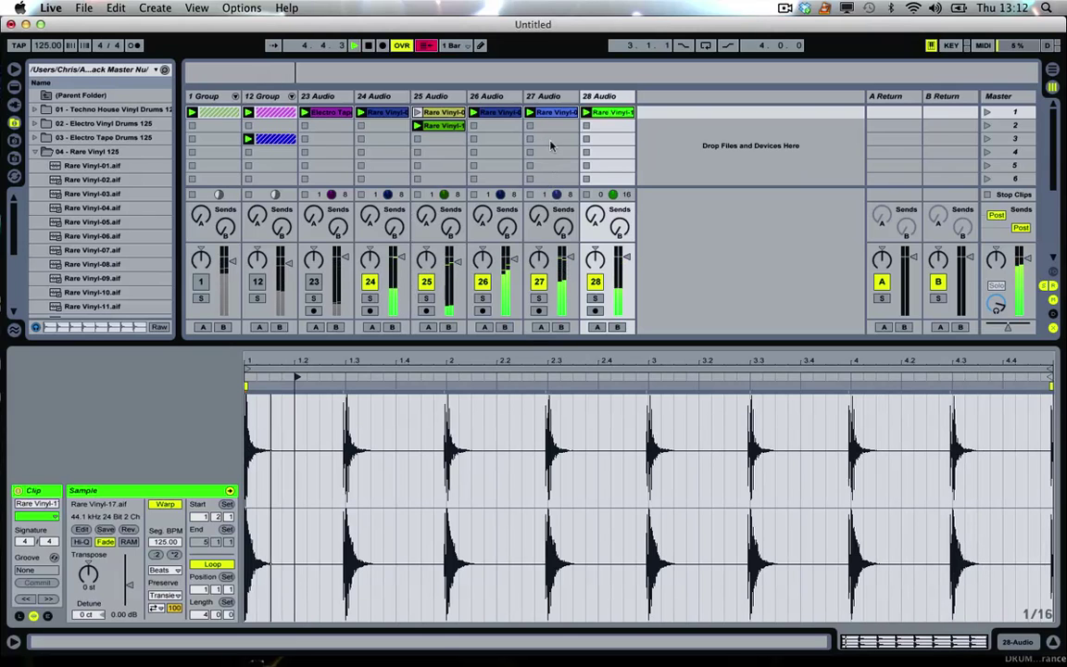
click(325, 96)
Group tracks 23–28 with Cmd+G, fold the 23 Group, and collapse 04 - Rare Vinyl 125
shift+click(598, 97)
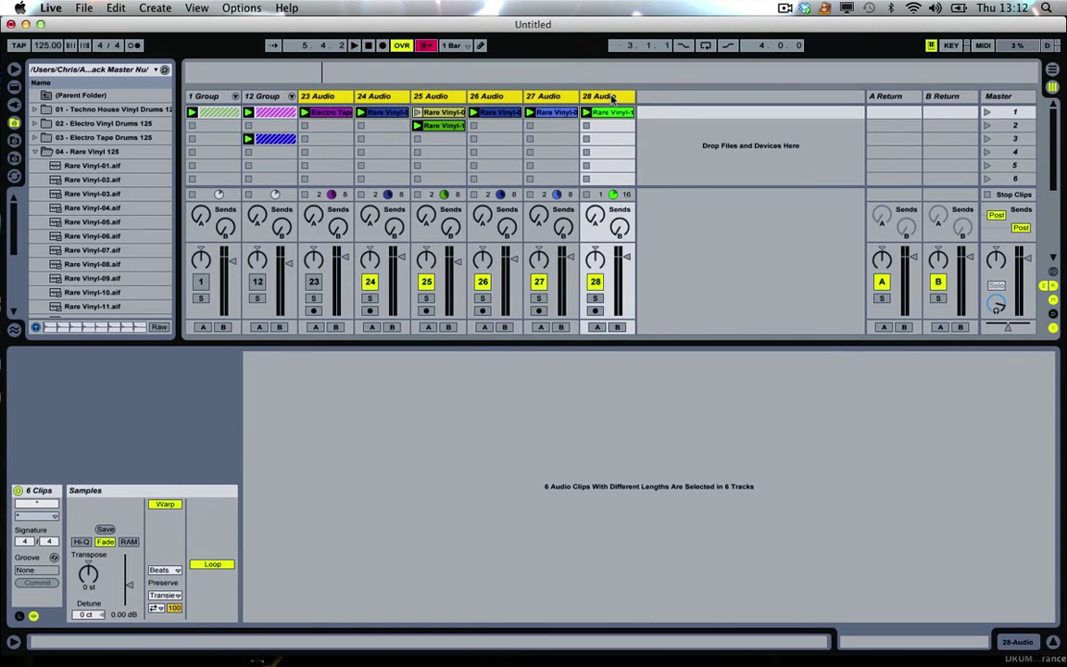
key(super+g)
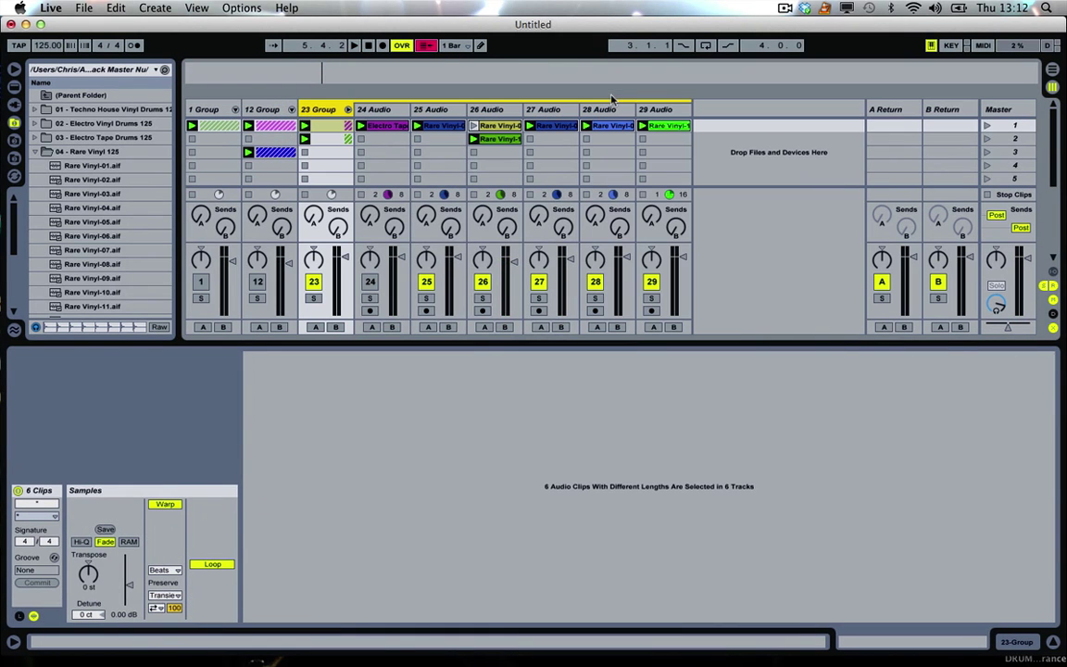
click(348, 109)
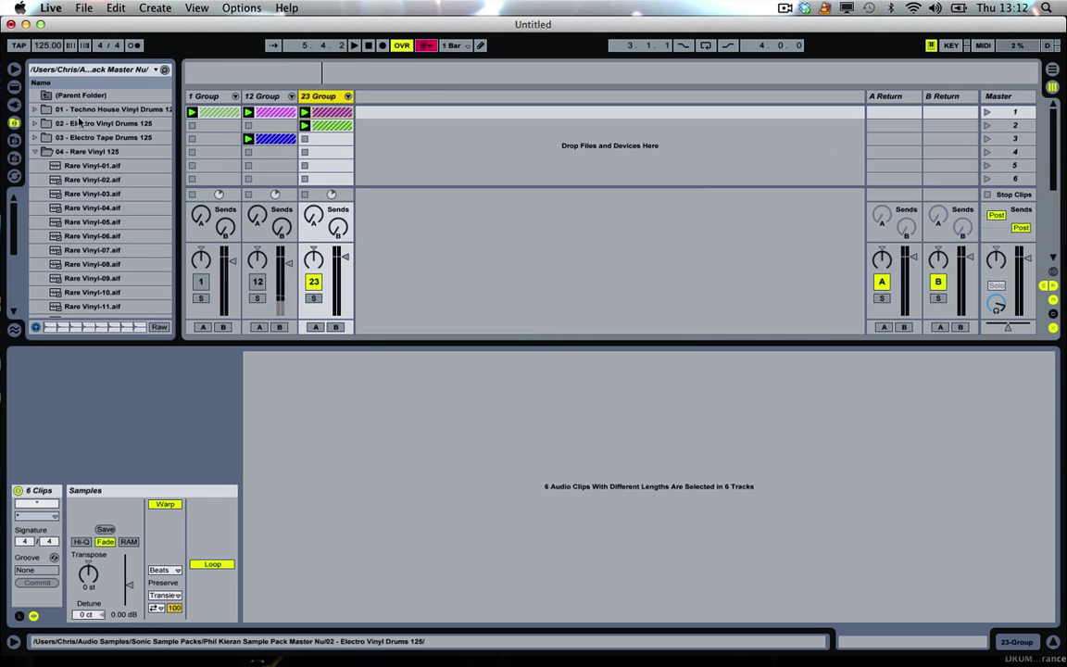
click(39, 152)
Create a new MIDI track holding an empty Simpler from the Live Devices instruments
click(13, 86)
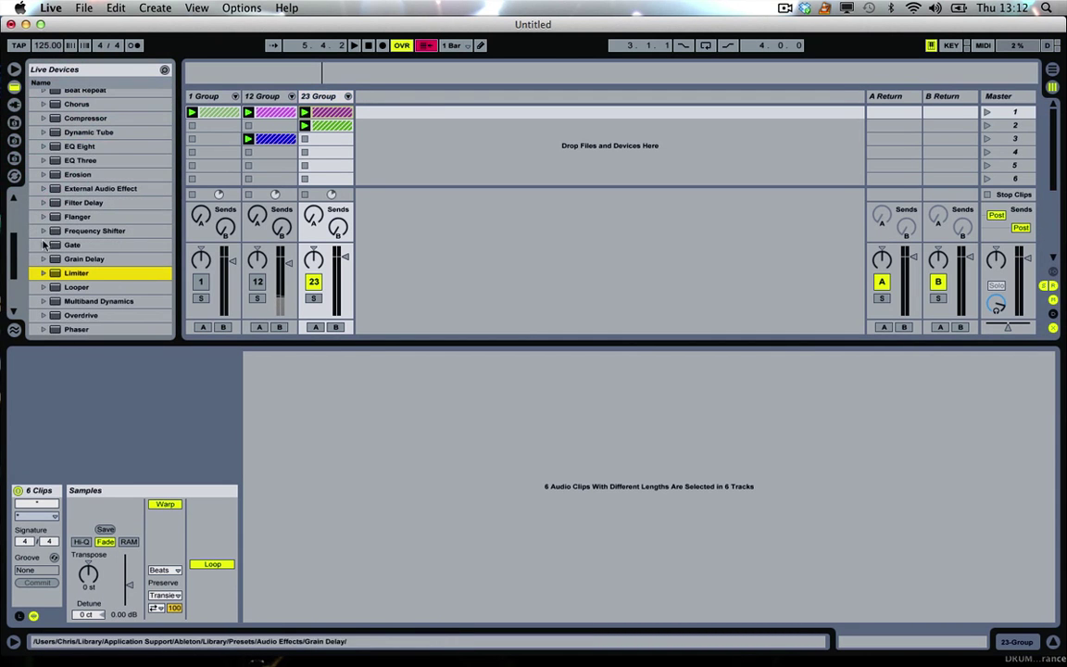
scroll(71, 243, up, 3)
scroll(71, 243, down, 8)
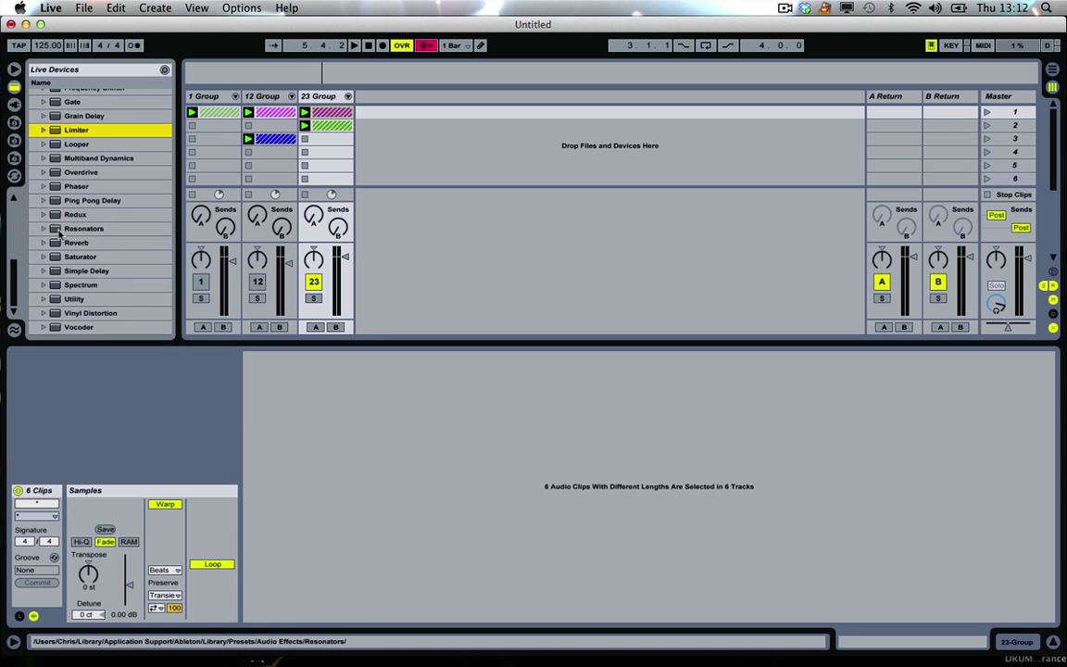
scroll(105, 200, up, 10)
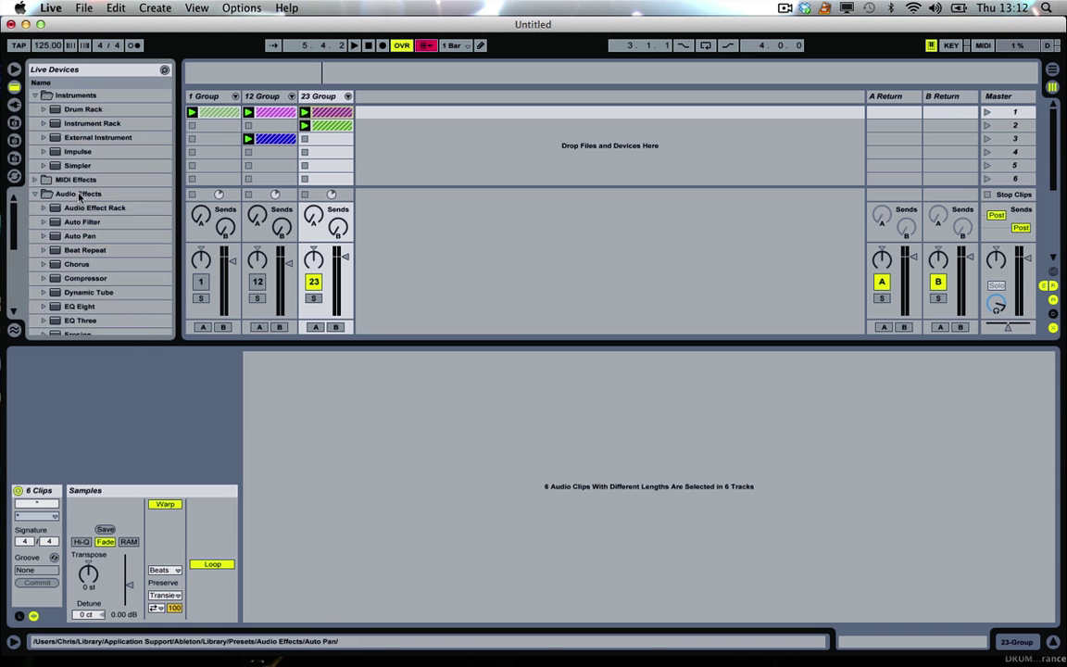
drag(75, 164, 380, 120)
Return the browser to the sample pack's folder list
click(15, 157)
click(15, 140)
click(15, 122)
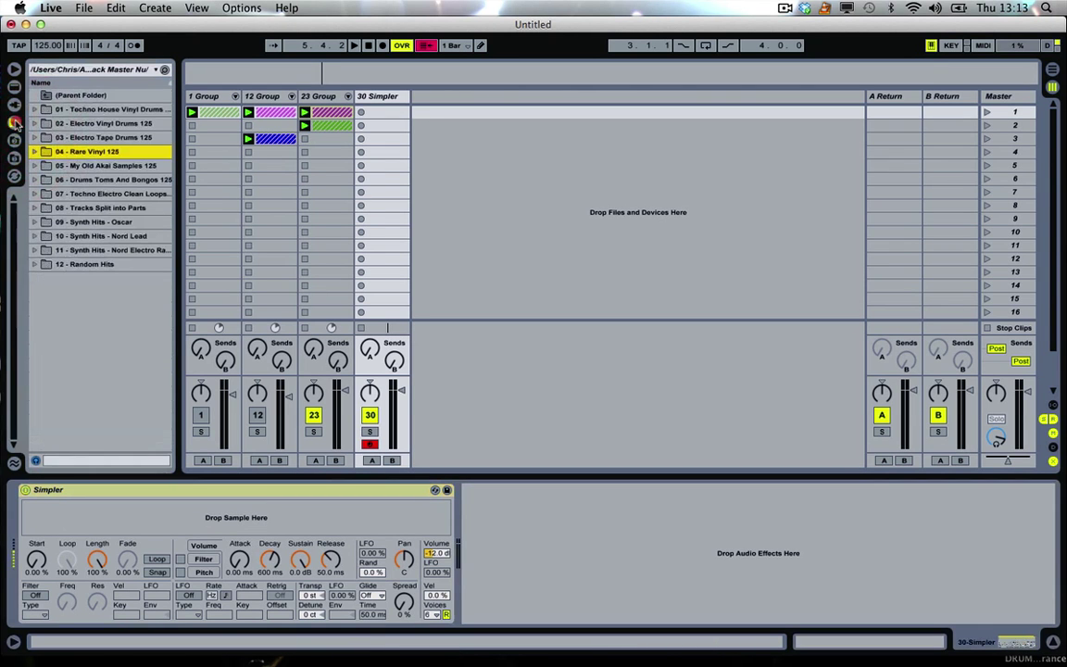
Audition the 09 - Synth Hits - Oscar samples and load Synths Hits Oscar-08 into track 30's Simpler
click(33, 222)
click(56, 237)
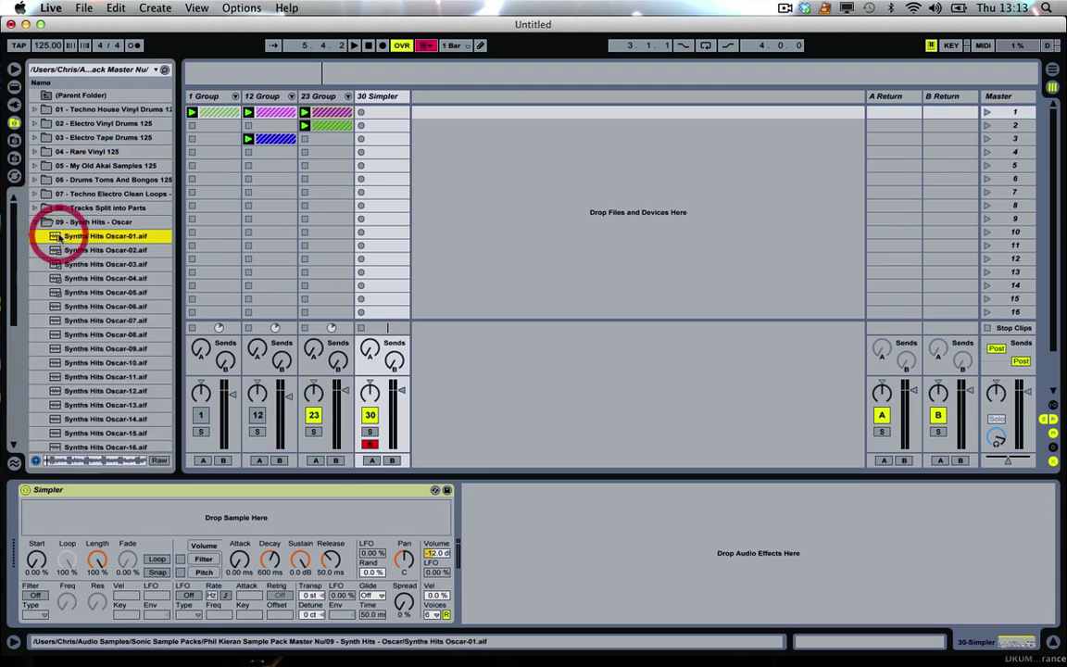
key(Down)
key(Down)
key(Down)
key(Down)
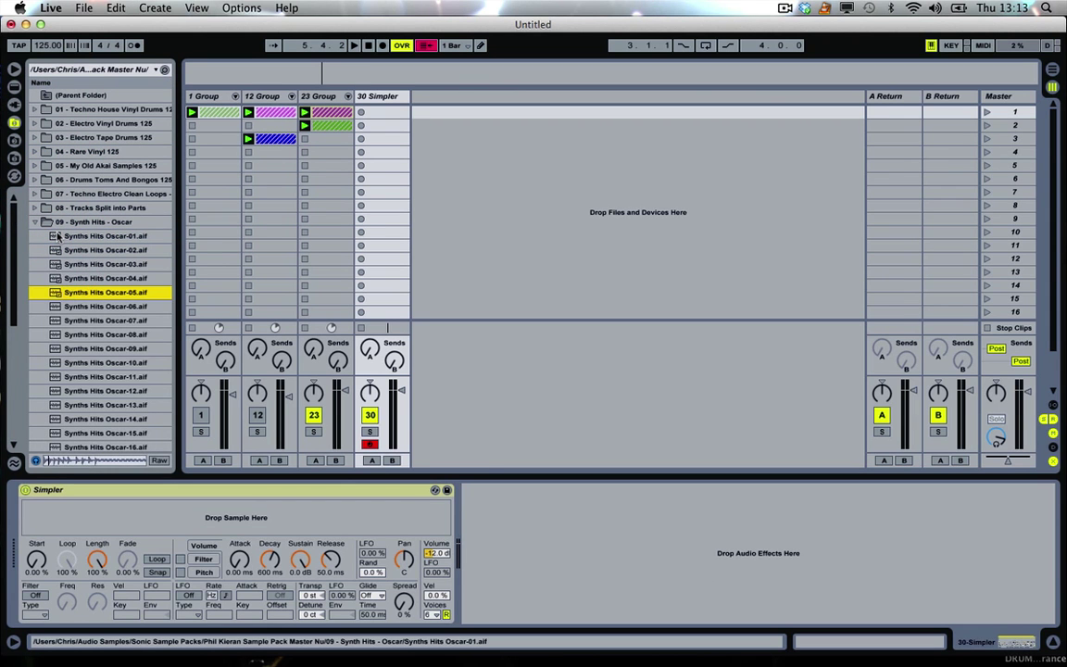
key(Down)
key(Down)
key(Down)
key(Down)
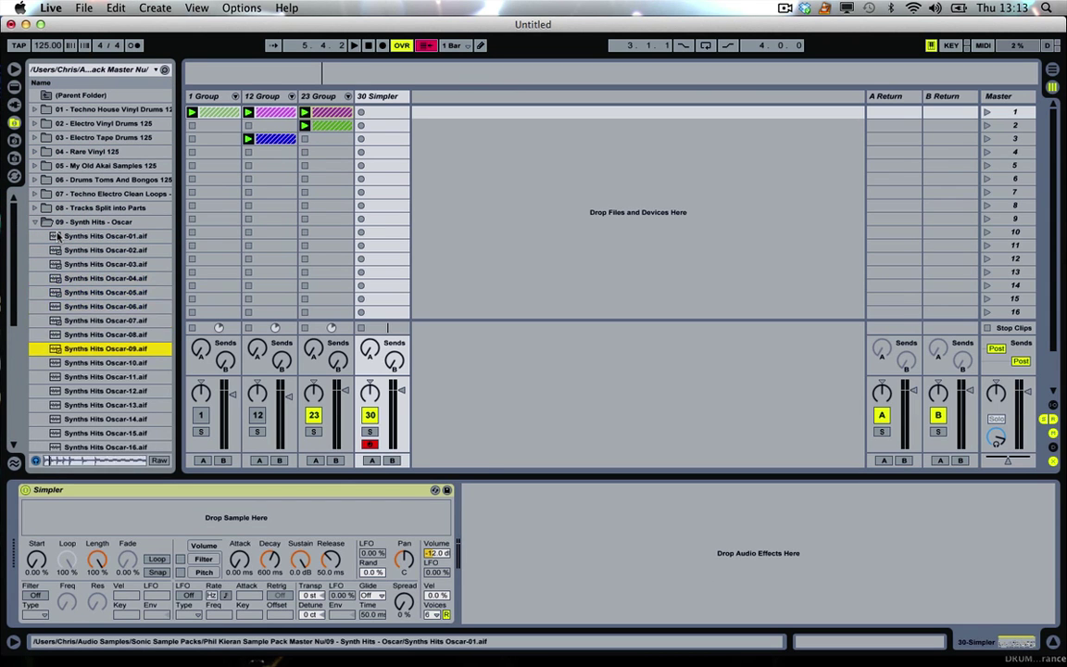
key(Up)
drag(96, 339, 162, 521)
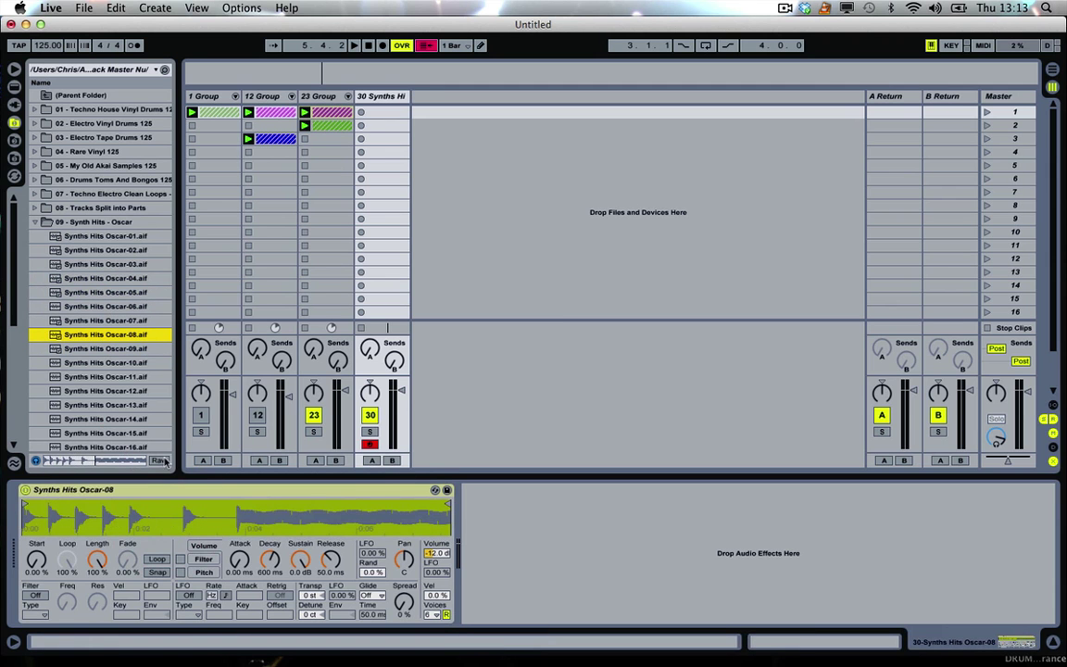
key(a)
click(14, 87)
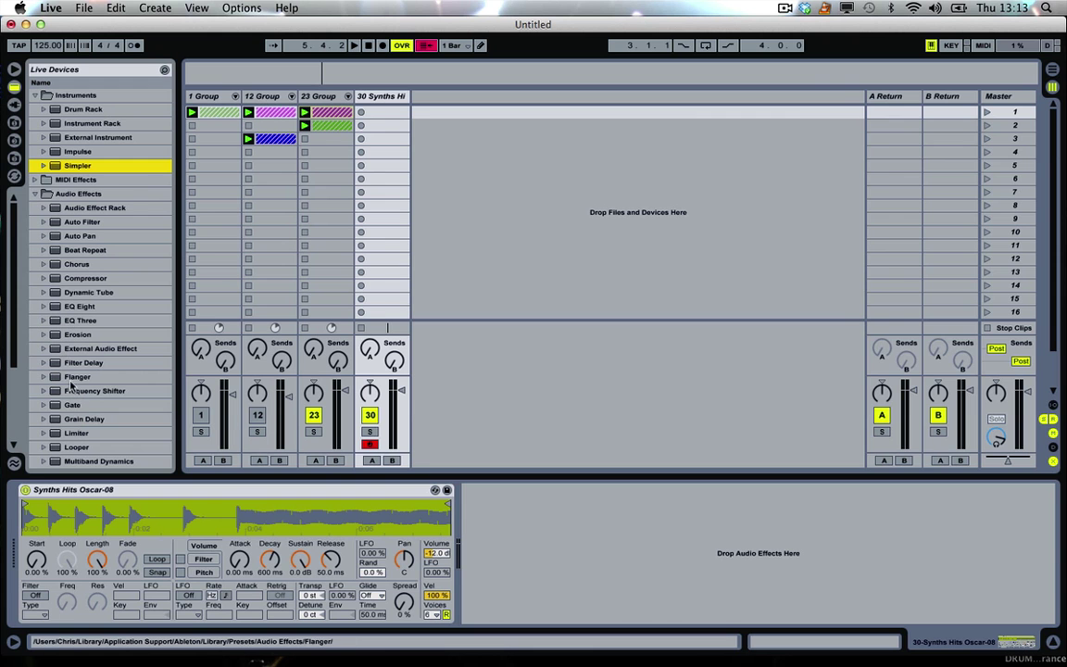
Add a Filter Delay to track 30: L+R off, L step 1, R step 2, both volumes -12 dB
drag(54, 364, 489, 495)
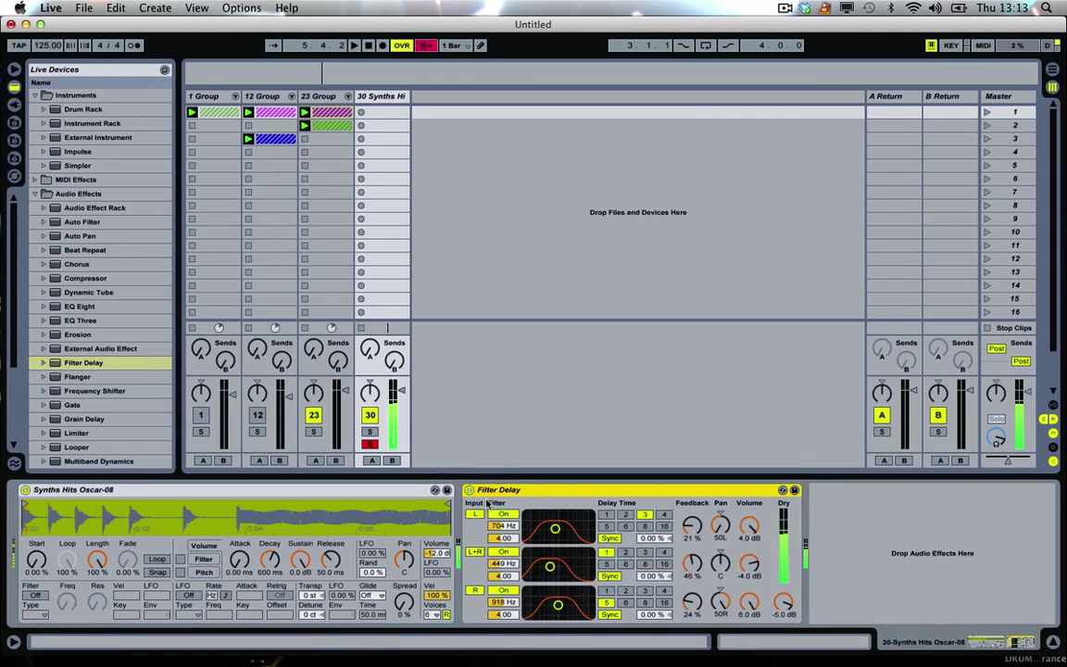
click(475, 553)
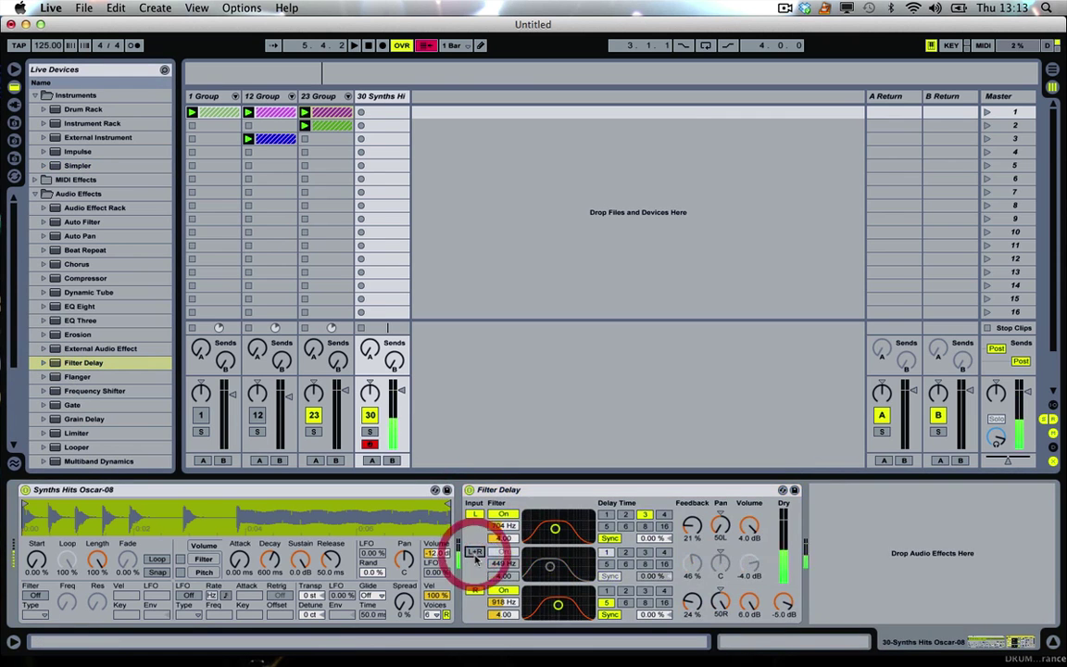
click(625, 592)
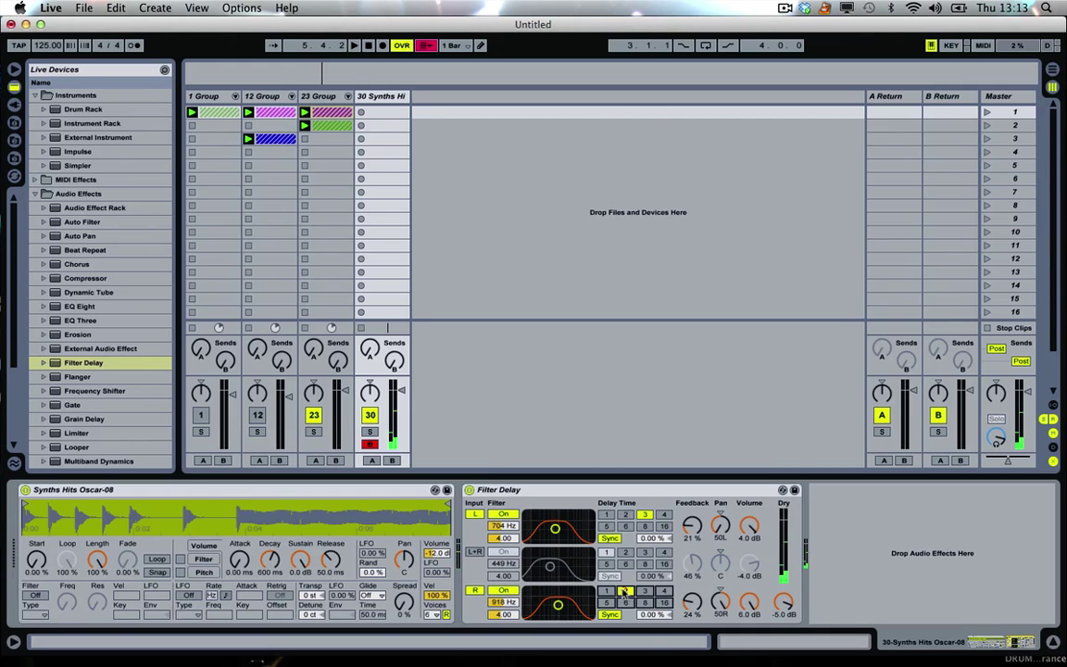
click(606, 515)
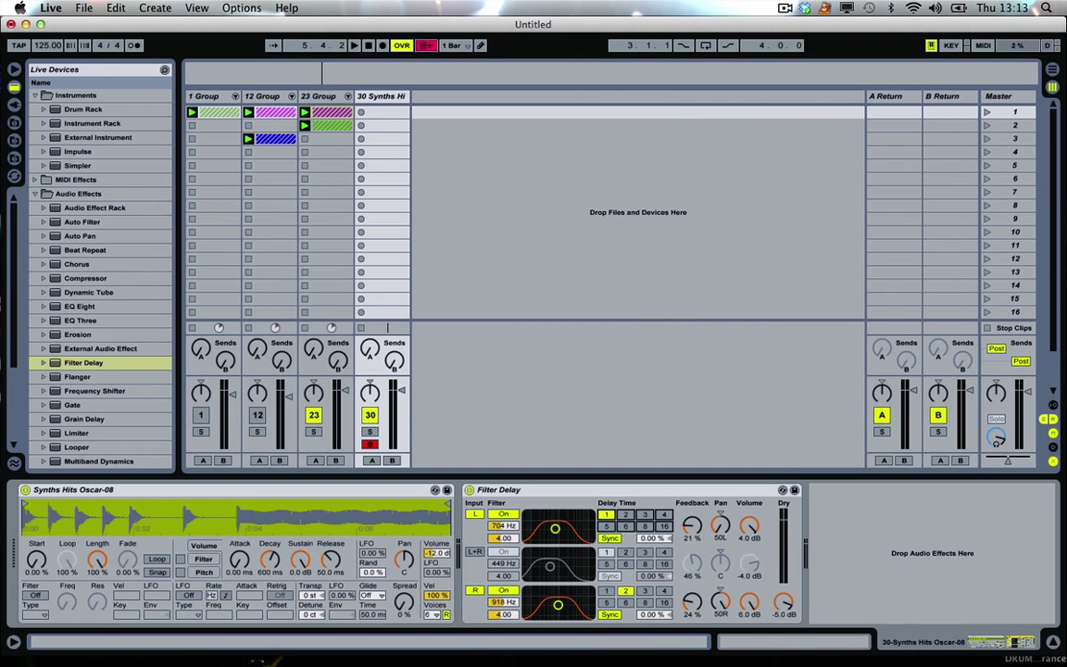
drag(750, 525, 749, 542)
drag(755, 604, 755, 626)
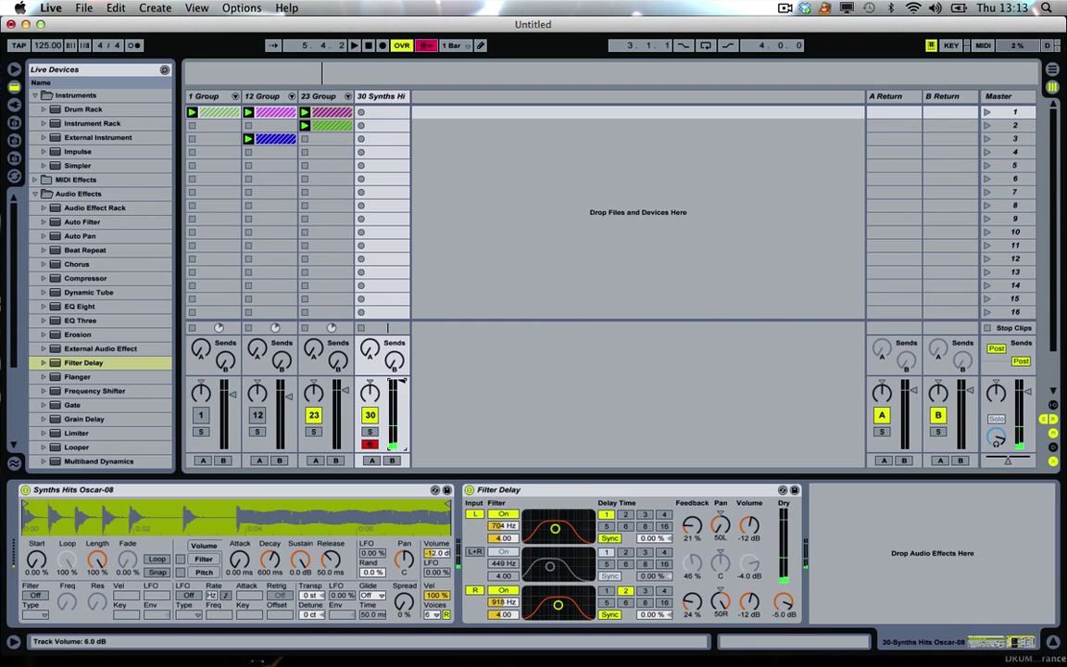
click(401, 387)
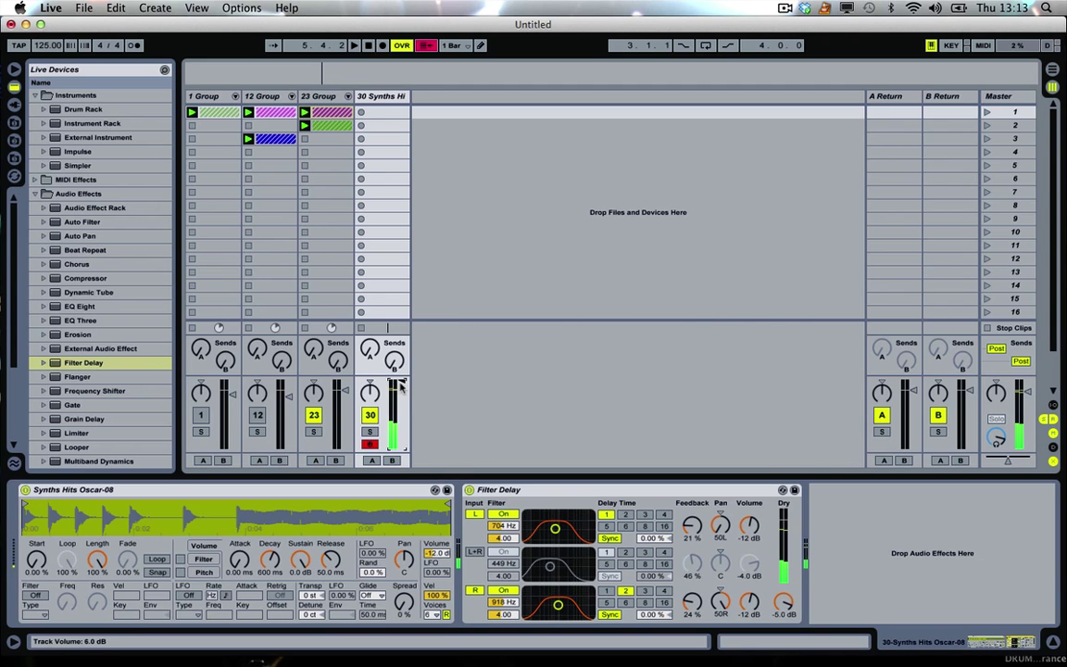
key(space)
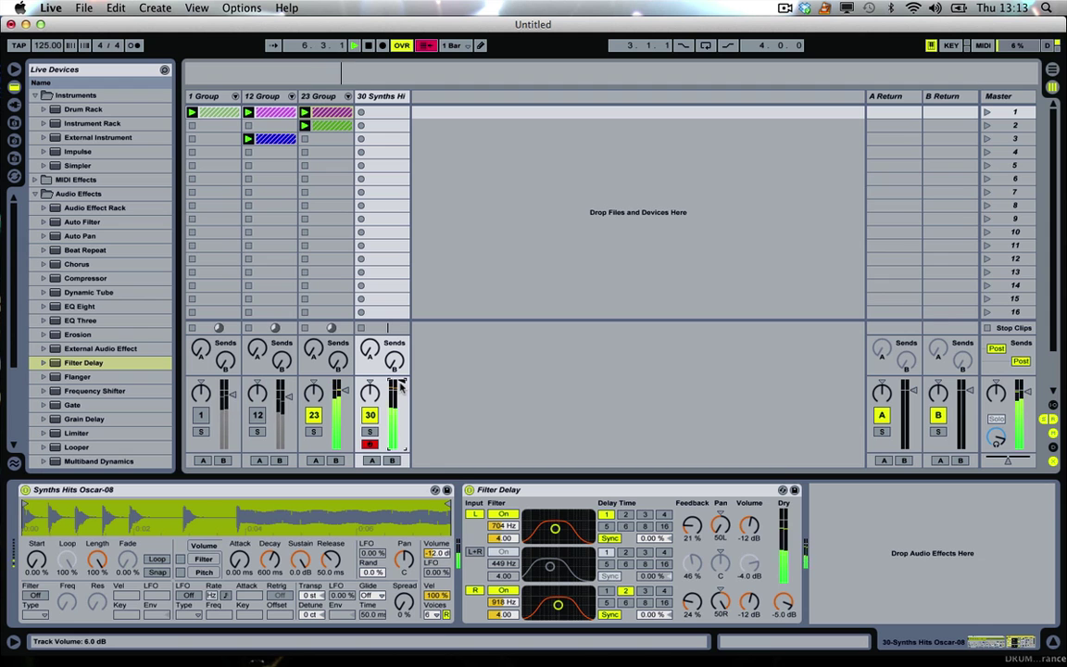
Record a synth-hit MIDI clip in track 30's second slot and set a two-bar loop from 4.3.1
click(361, 126)
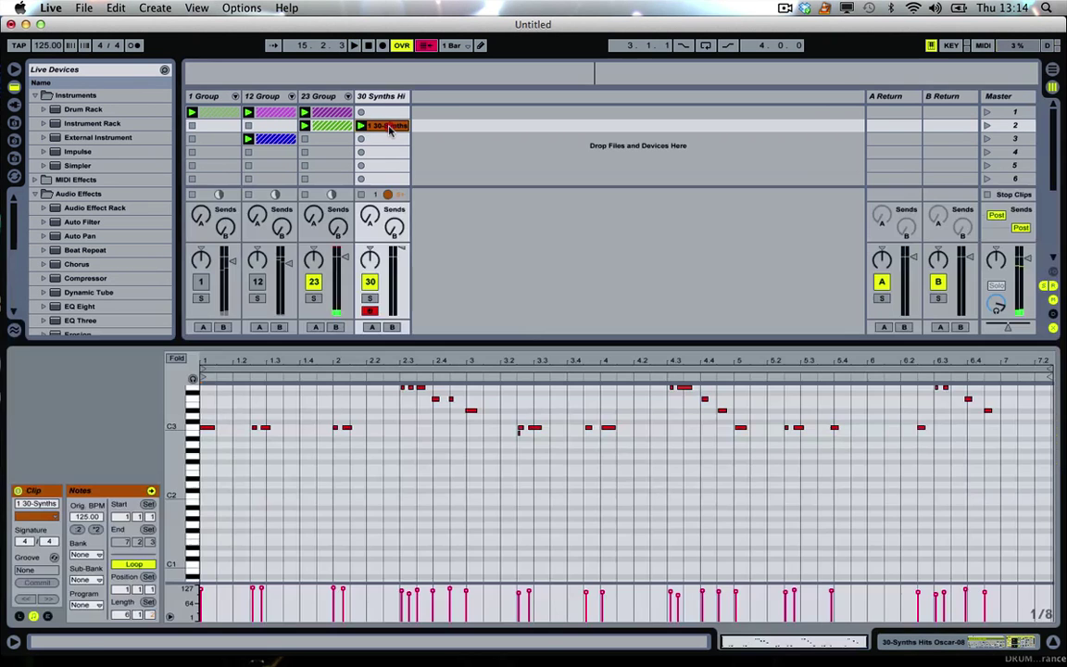
double_click(366, 125)
key(super+a)
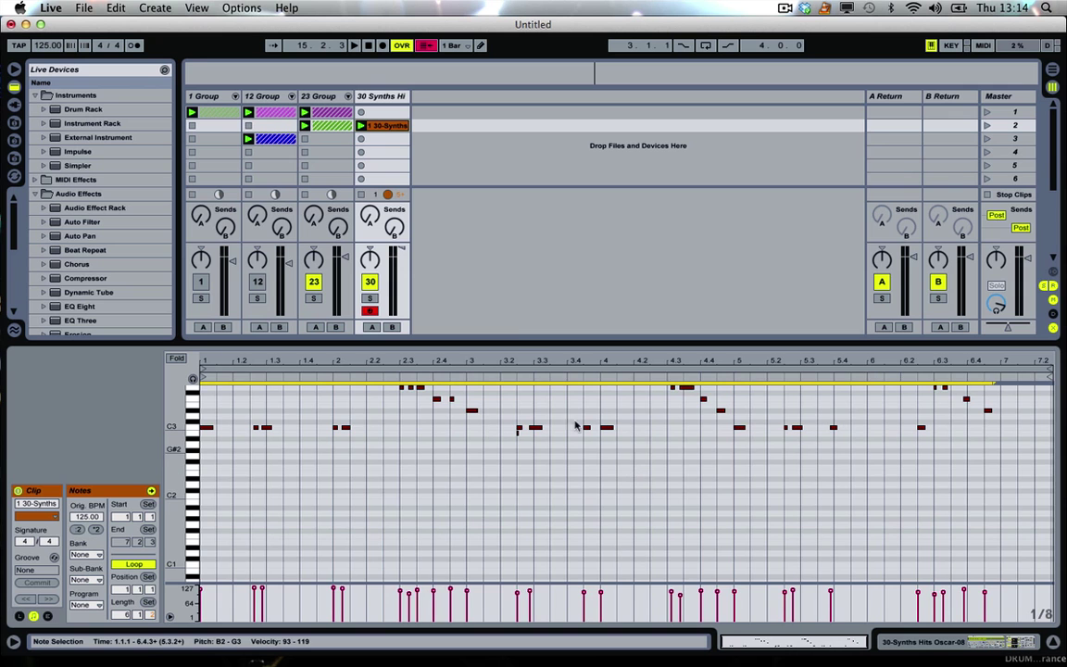
mouse_move(226, 382)
mouse_down()
mouse_move(424, 374)
mouse_move(400, 368)
mouse_up()
key(space)
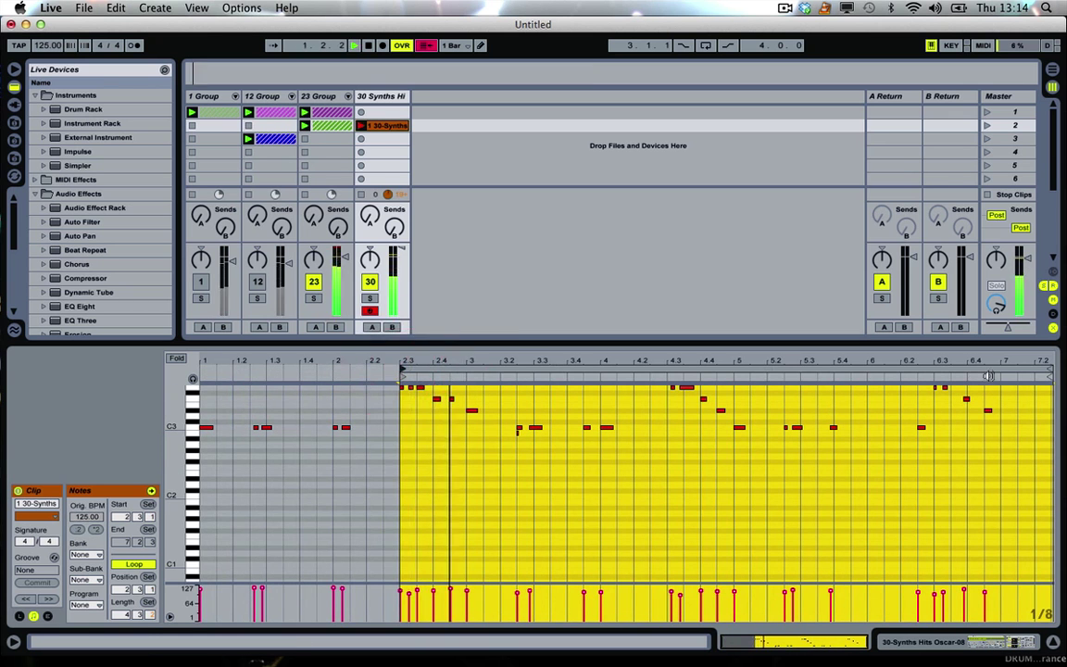
drag(1050, 371, 891, 387)
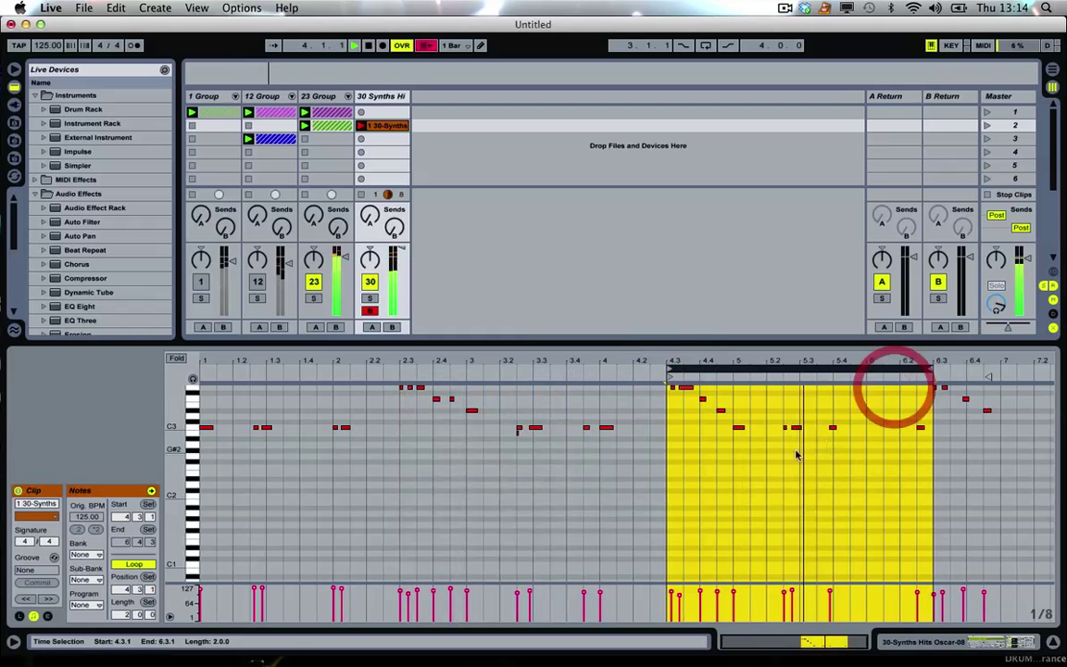
Quantize the clip's notes to a 1/16 grid
right_click(870, 397)
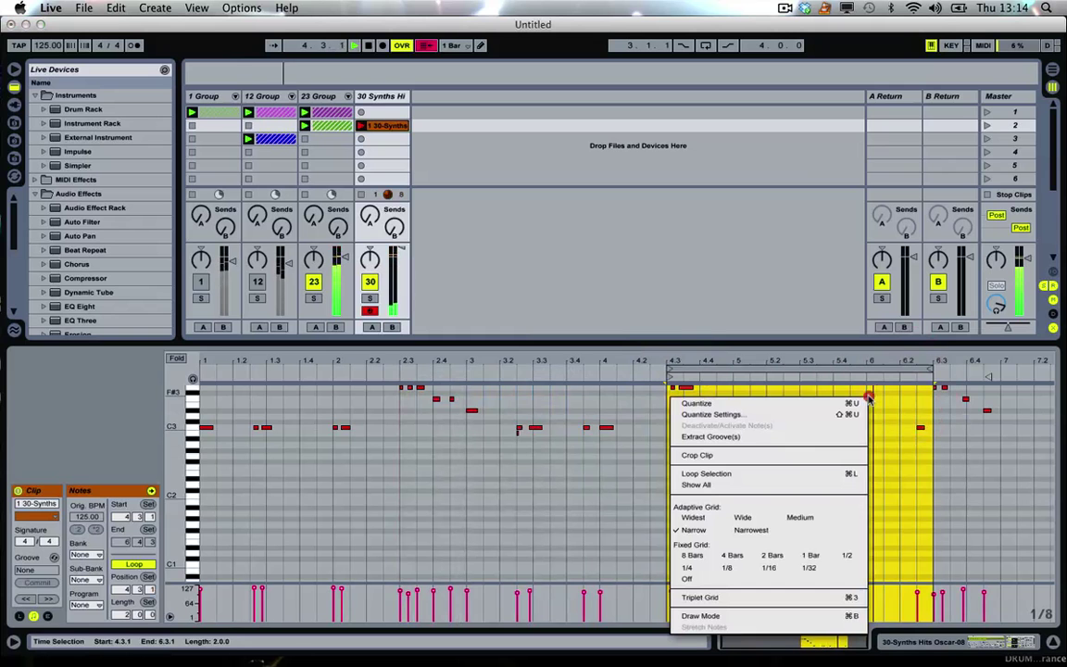
click(776, 414)
click(574, 301)
click(562, 368)
click(507, 356)
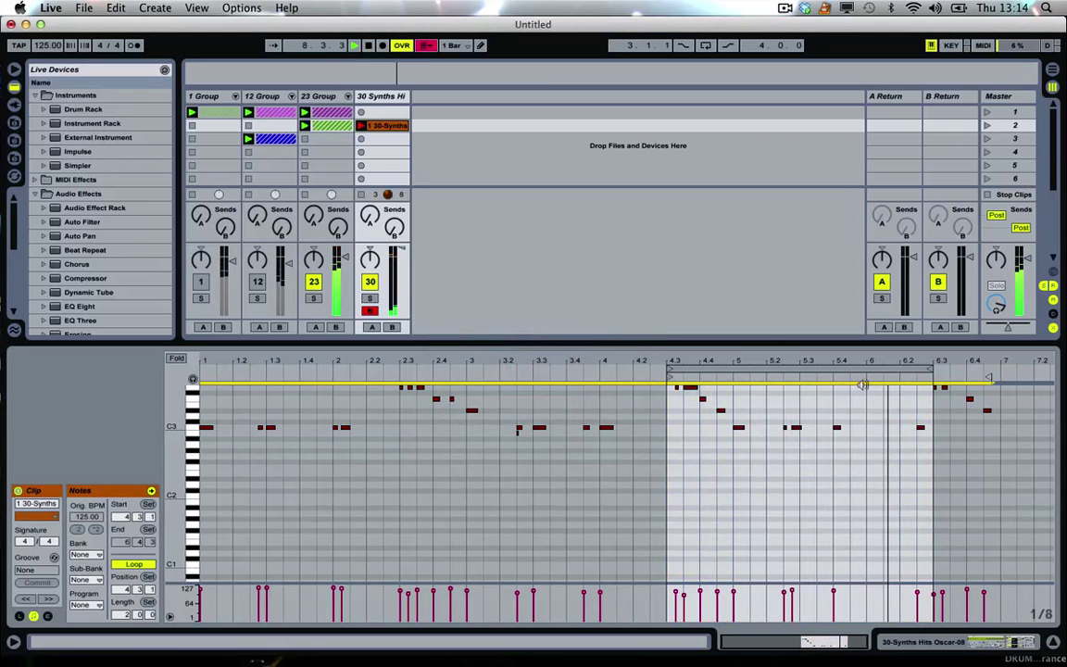
Solo track 30 and add an EQ Eight with band 3 boosted 10.3 dB at 1.92 kHz
click(370, 298)
click(380, 96)
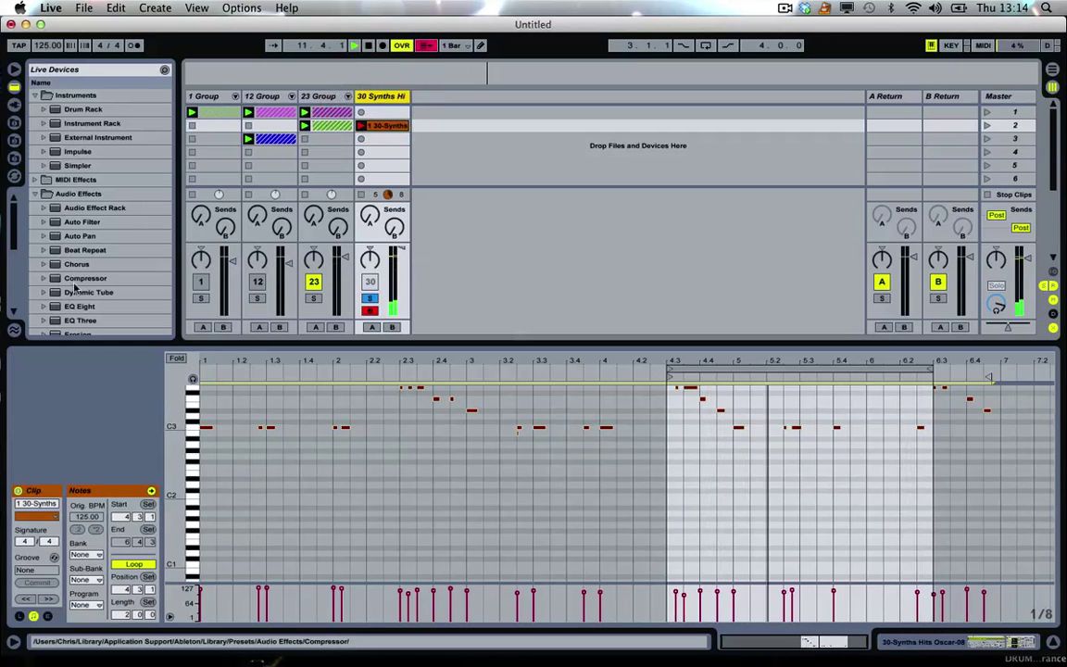
drag(55, 307, 376, 161)
drag(948, 549, 945, 518)
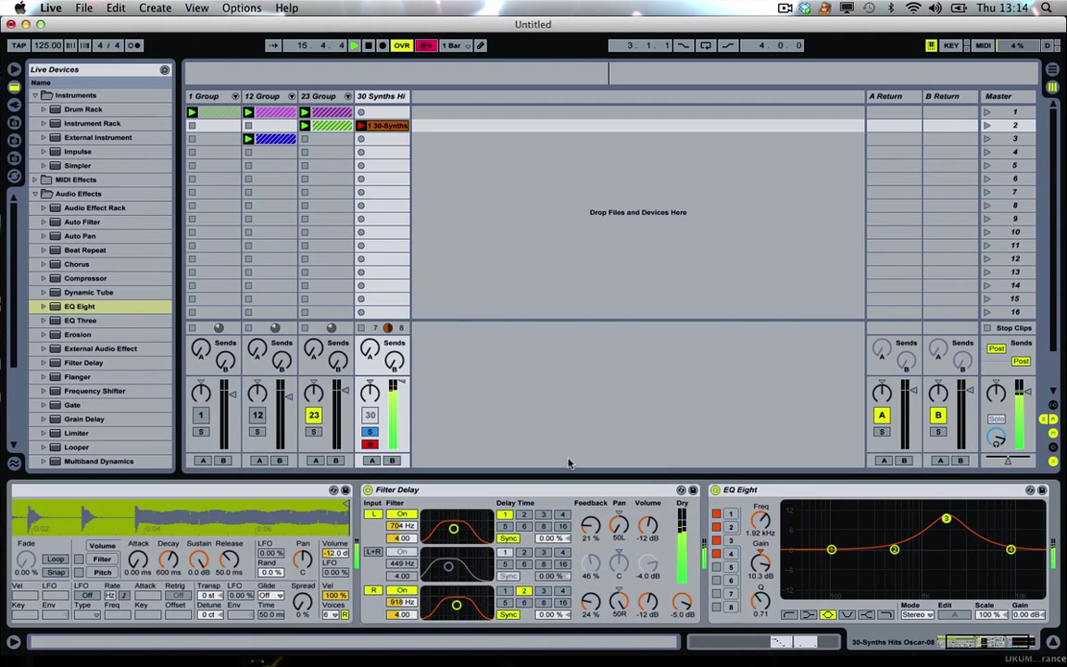
Unsolo track 30, set its fader to 4.0 dB, stop playback, and expand the 23 Group
click(369, 432)
click(370, 415)
drag(400, 382, 401, 384)
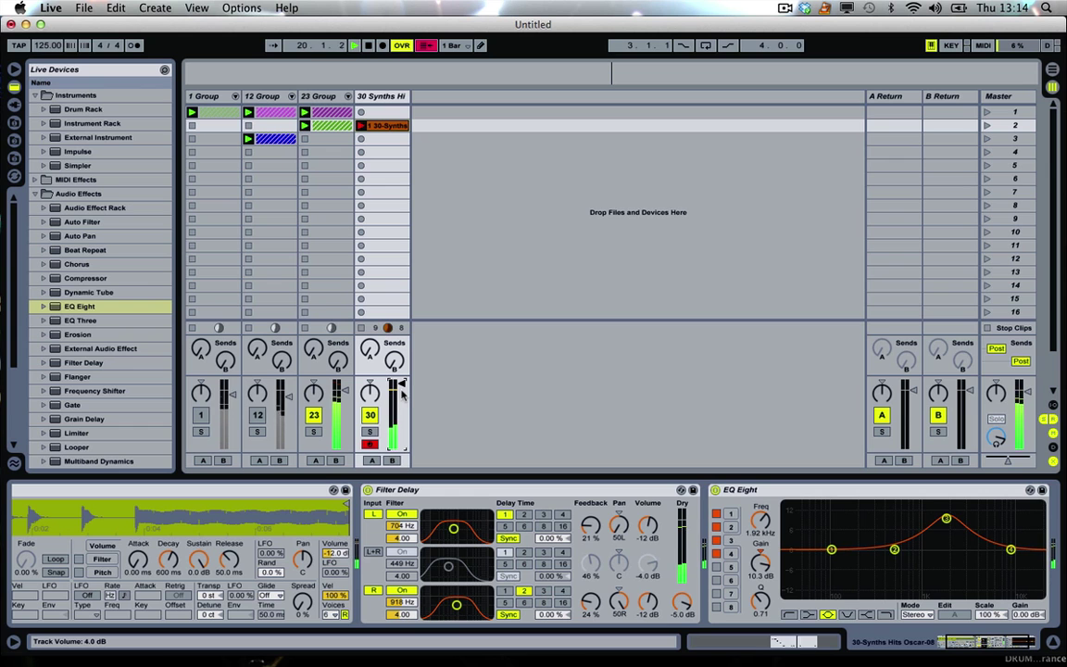
key(space)
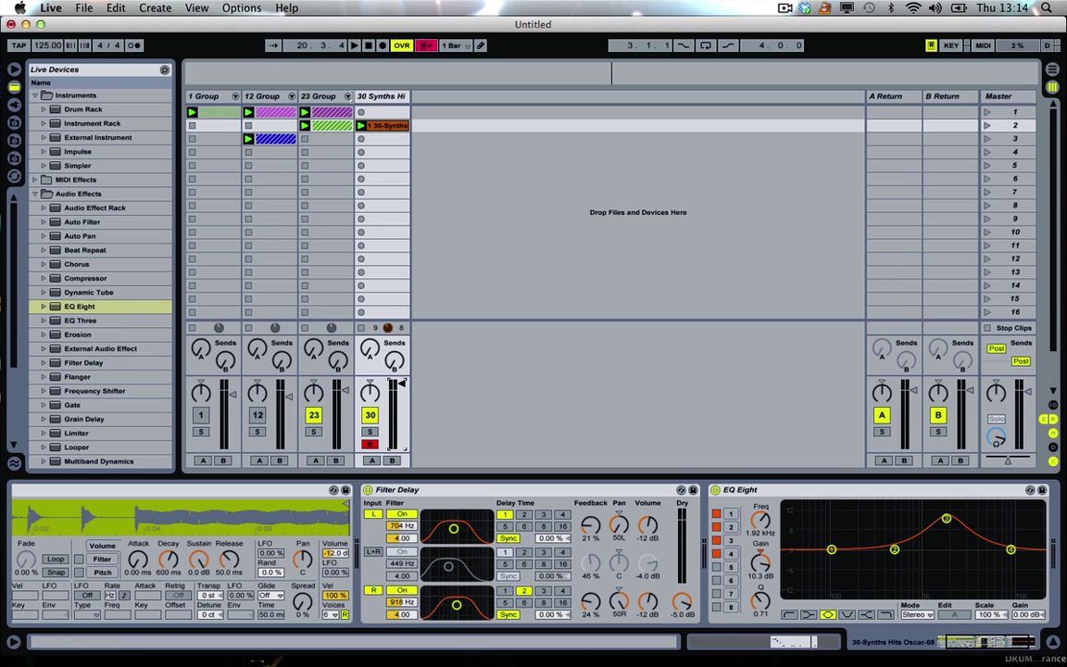
click(320, 96)
click(347, 96)
Fold the 23 Group and preview the 04 - Rare Vinyl 125 samples
click(726, 111)
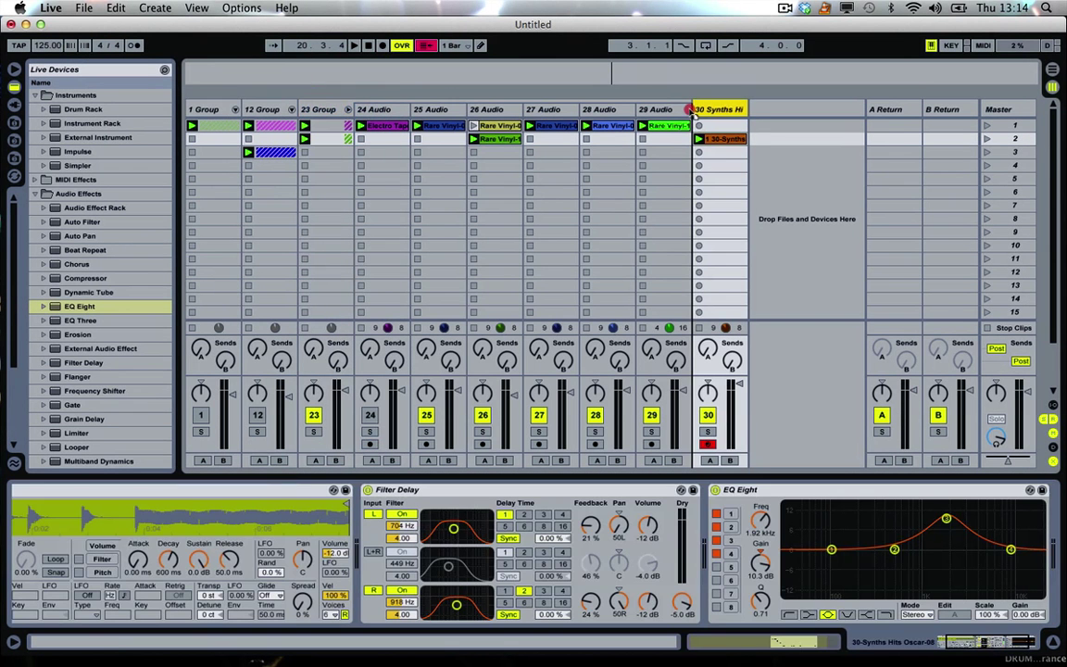
click(348, 110)
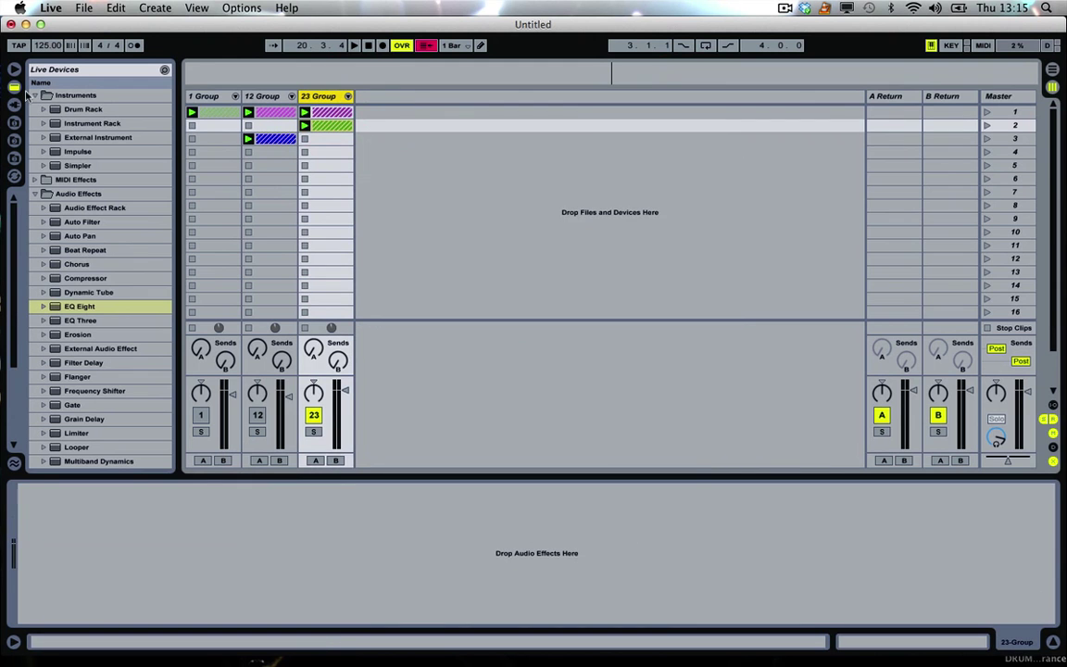
click(14, 122)
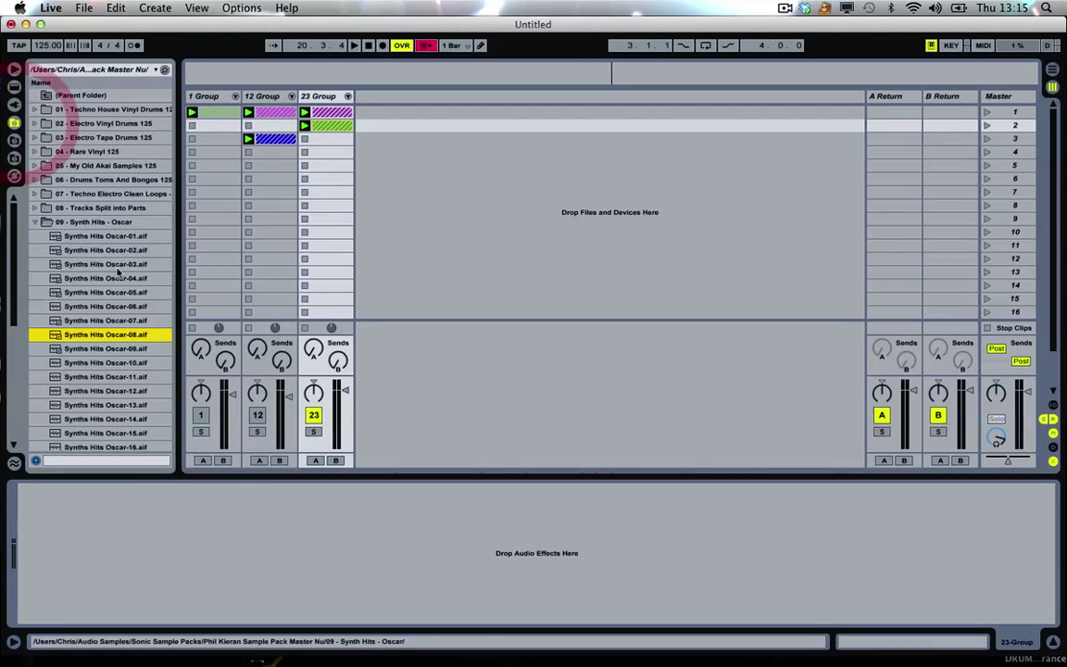
click(35, 223)
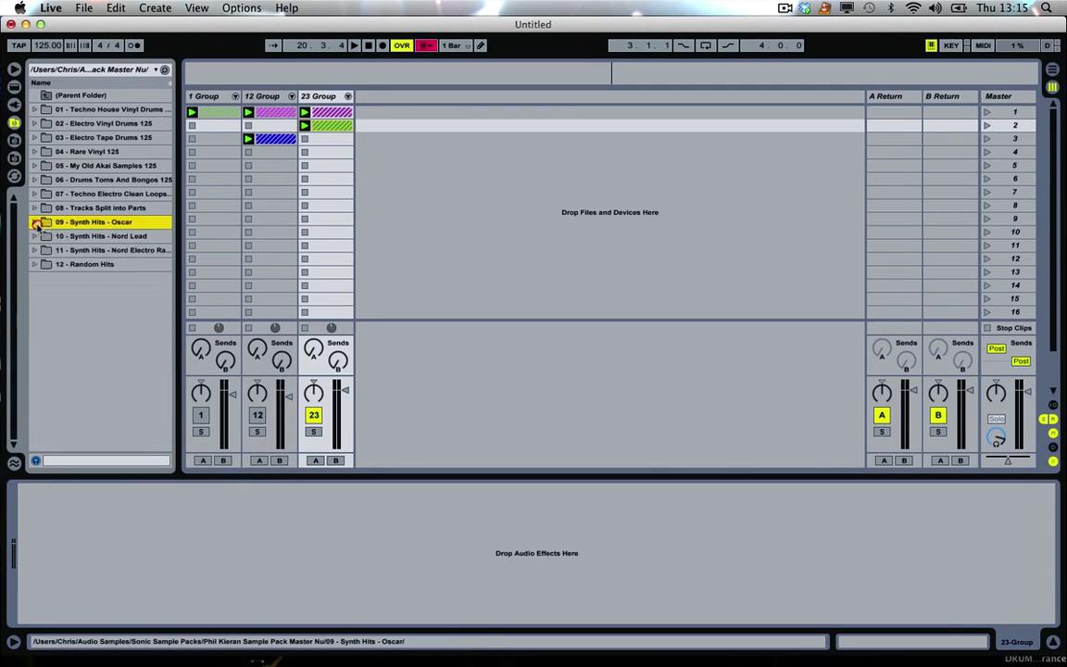
click(35, 151)
click(83, 278)
key(Down)
key(Down)
key(Down)
key(Down)
key(Down)
key(Down)
key(Down)
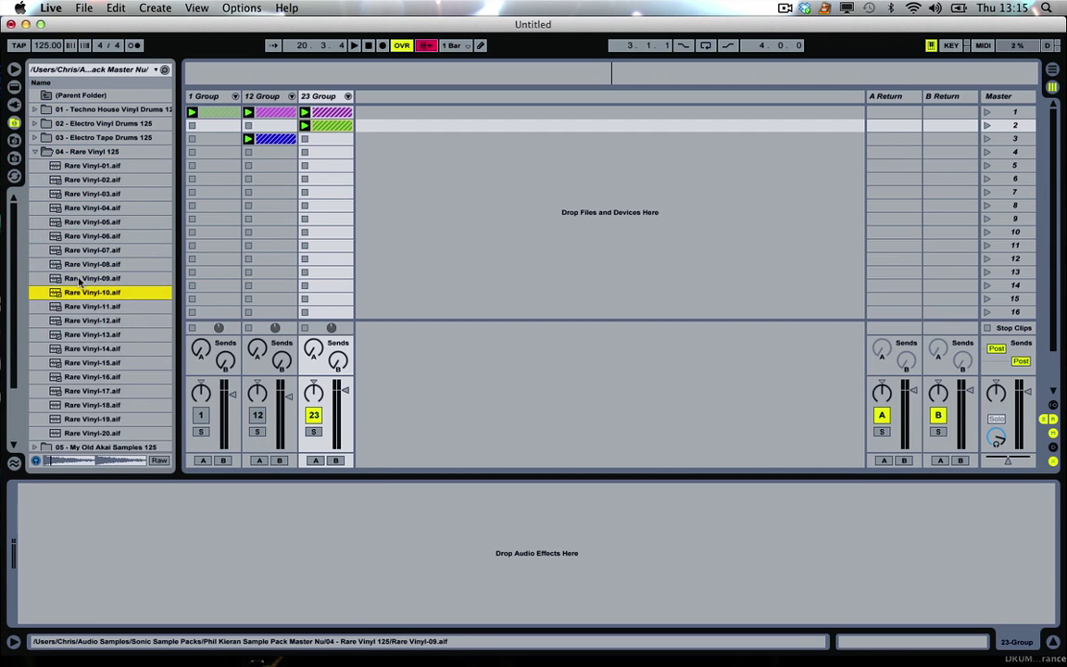
key(Down)
key(Down)
key(Down)
key(Down)
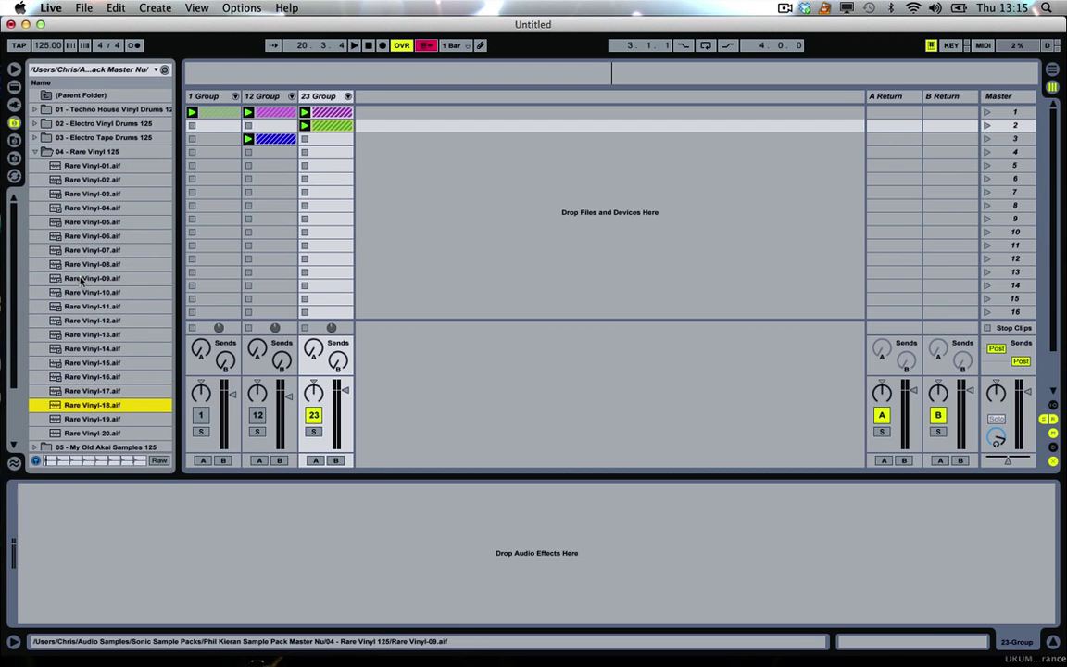
click(34, 152)
Put Old Akai Samp-01 on a new 31 Audio track, launch it, and mute the 23 Group
click(34, 166)
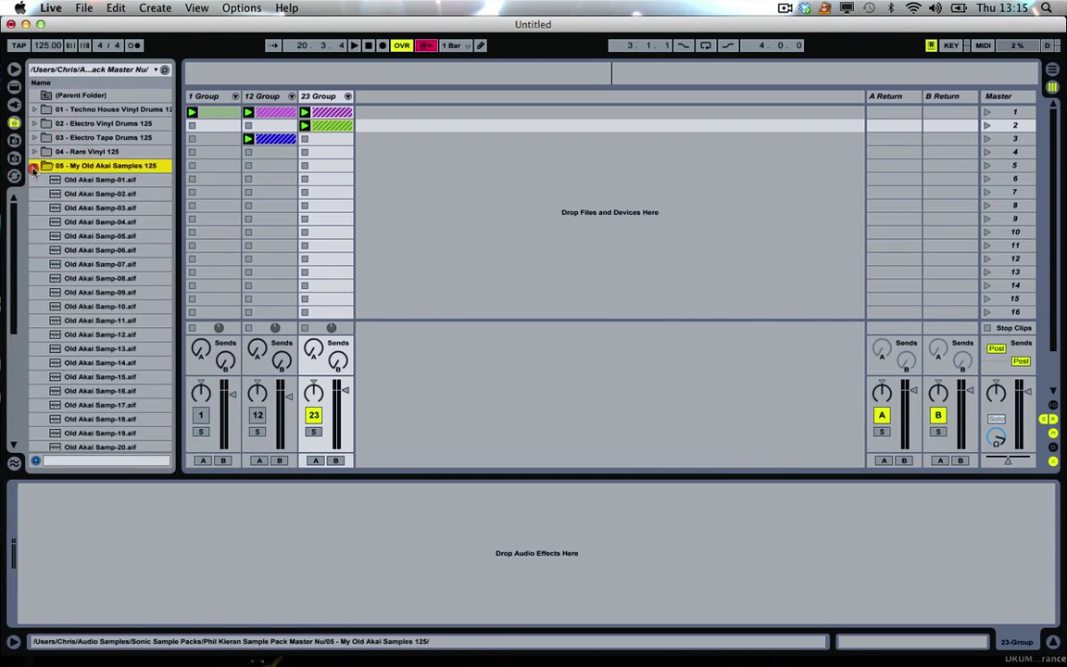
key(Down)
key(Down)
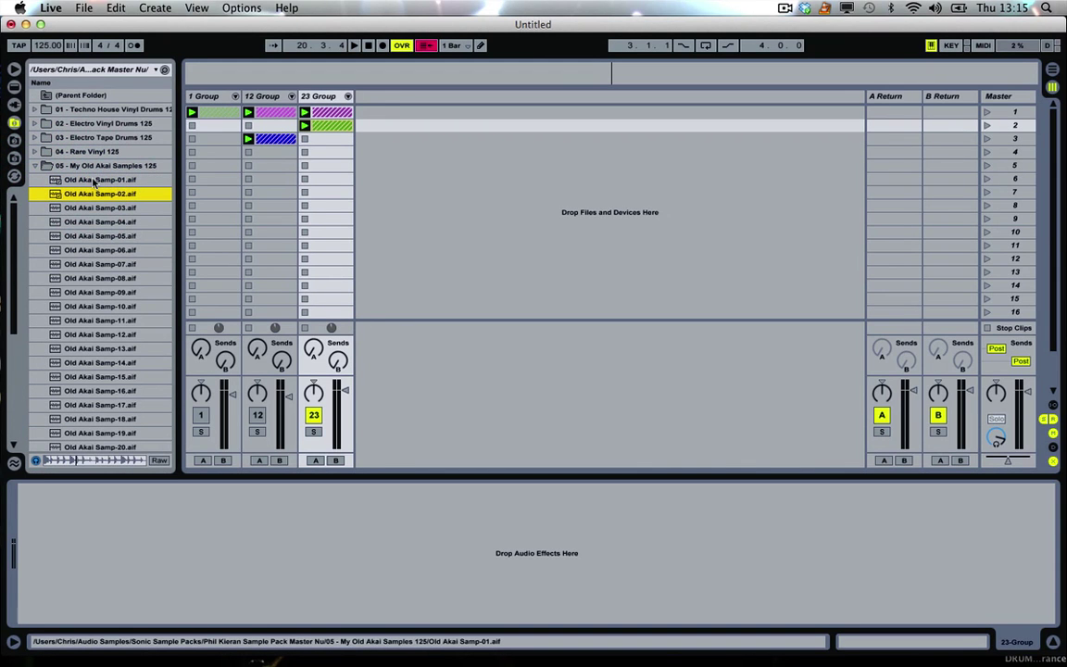
key(Up)
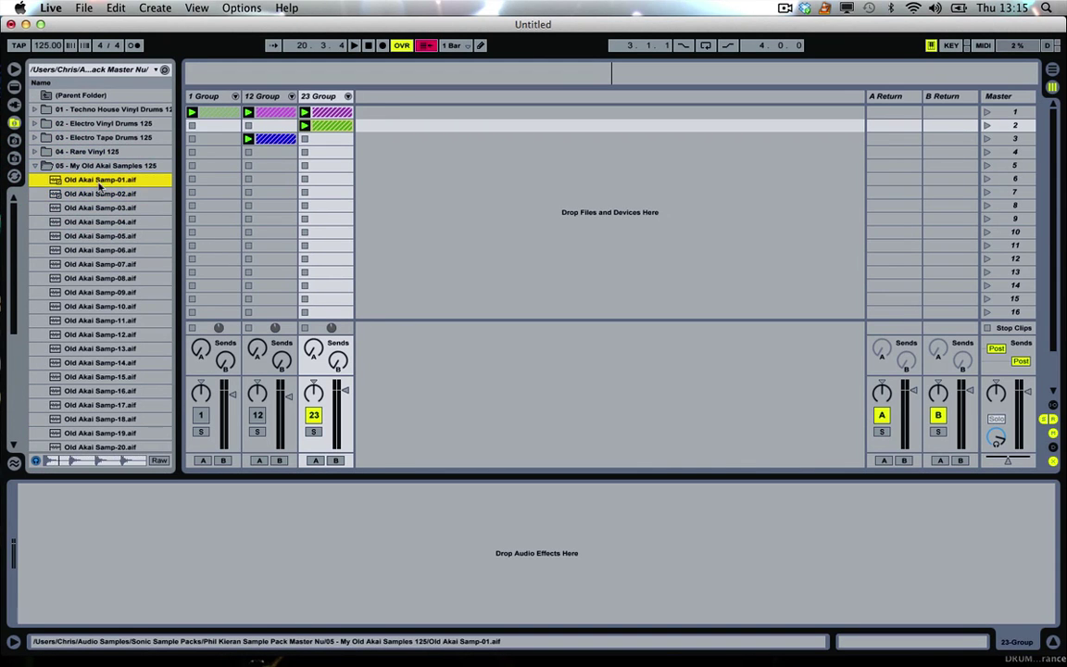
drag(156, 190, 371, 124)
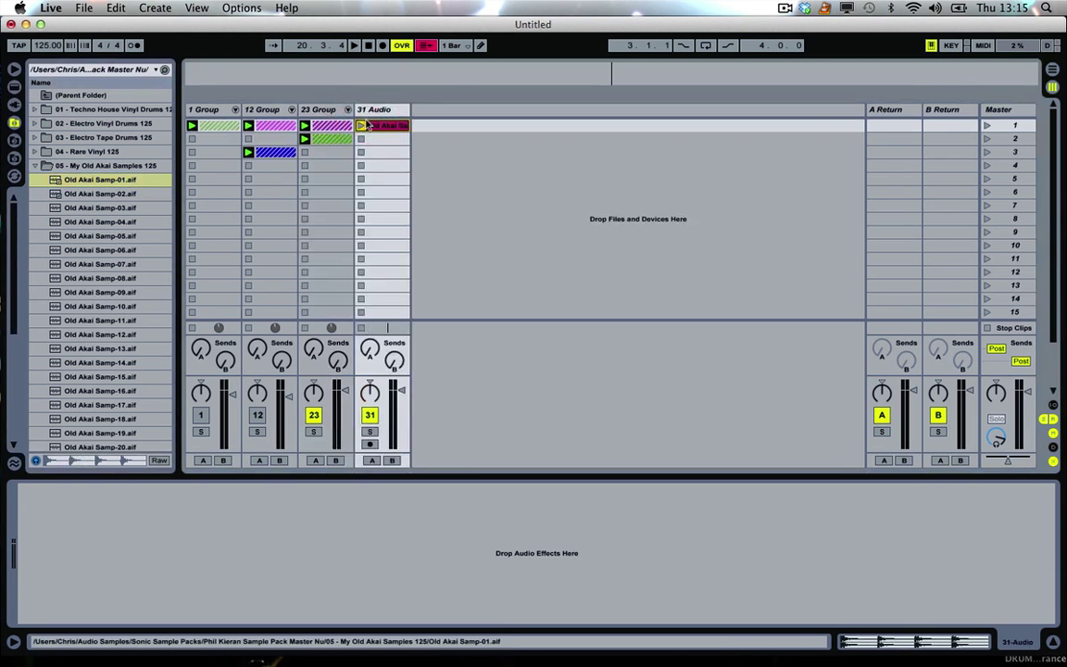
click(364, 125)
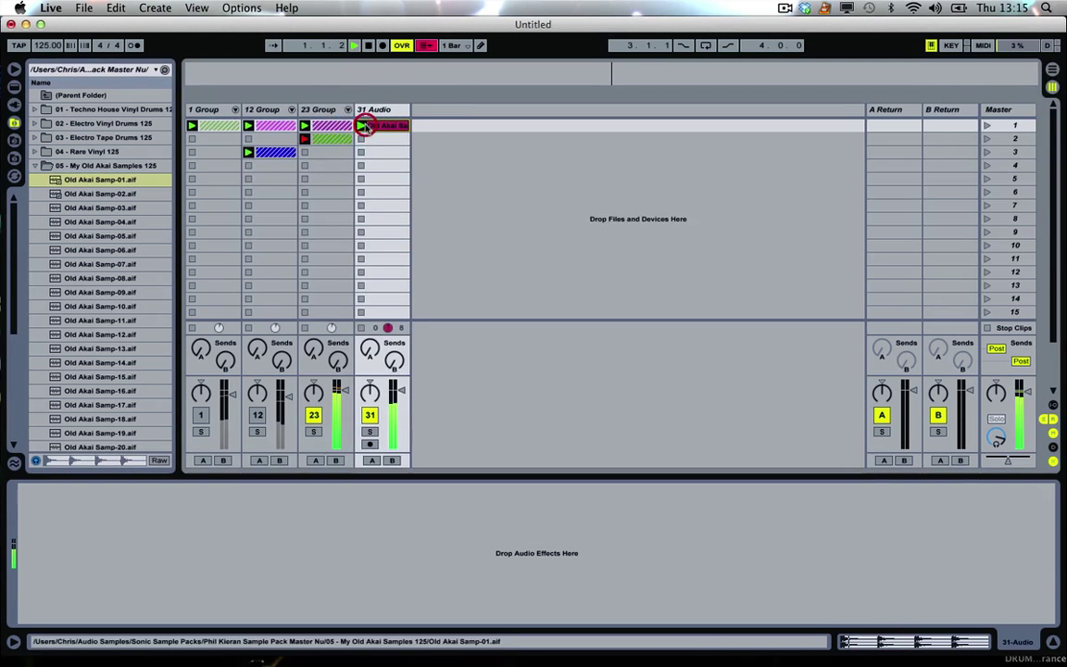
click(313, 415)
click(130, 195)
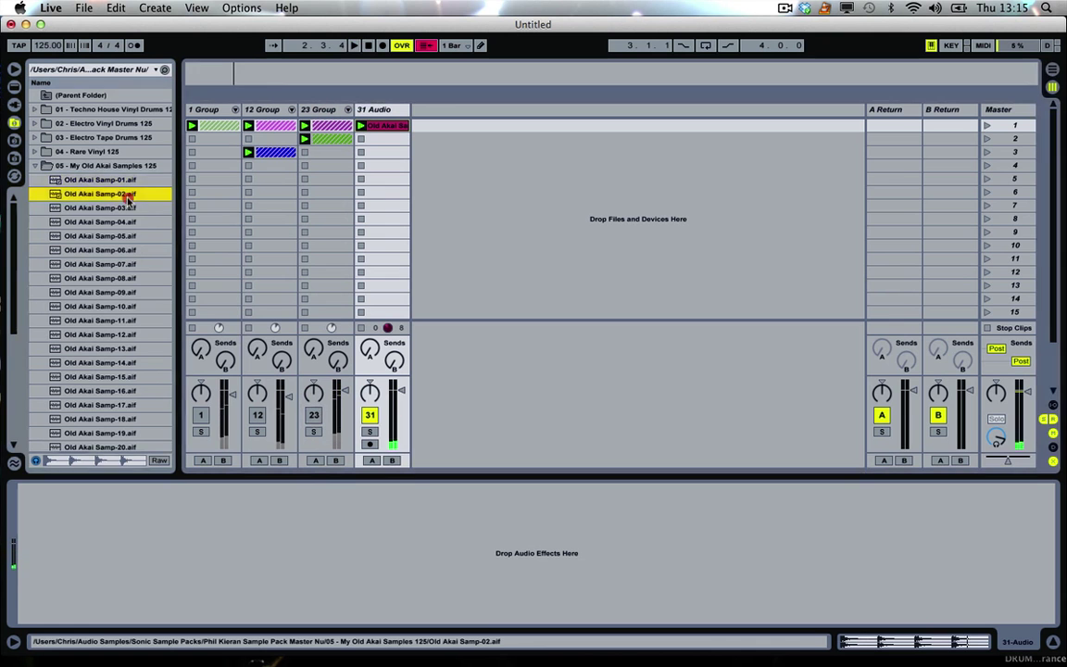
key(Down)
key(Down)
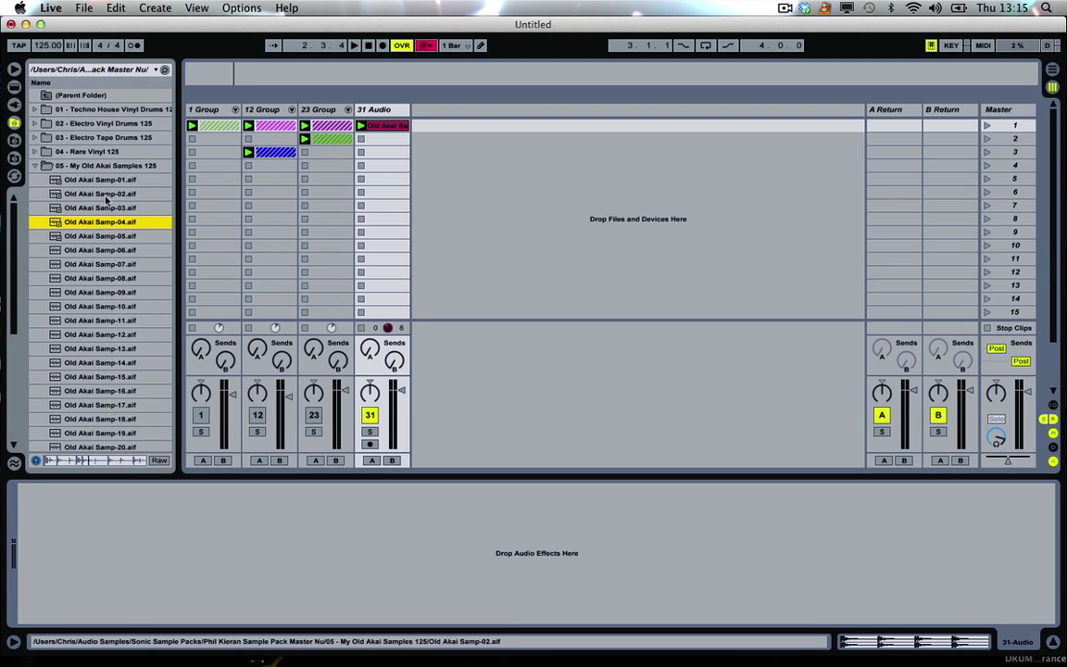
Add Old Akai Samp-04, -08 and -09 as clips on new audio tracks 32–34
drag(87, 223, 443, 125)
click(105, 238)
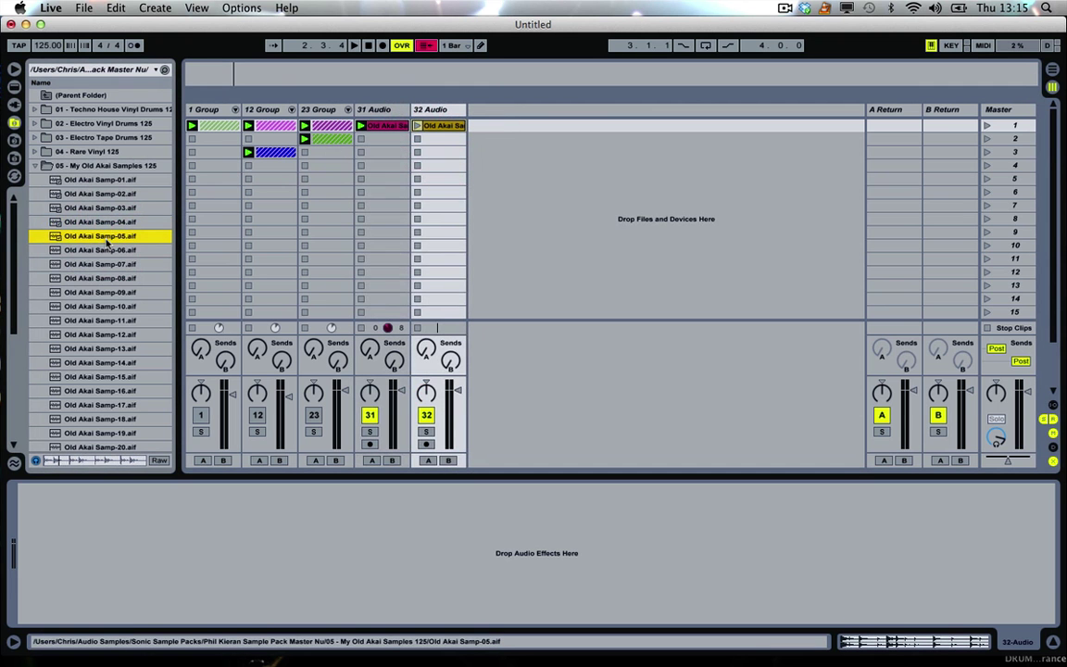
key(Down)
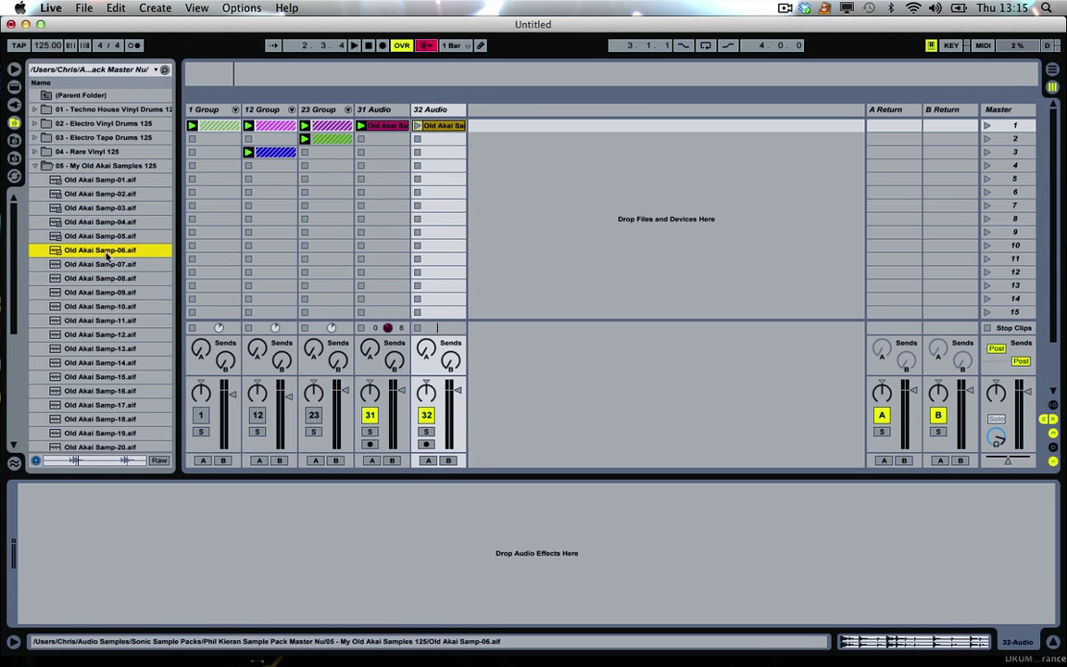
key(Down)
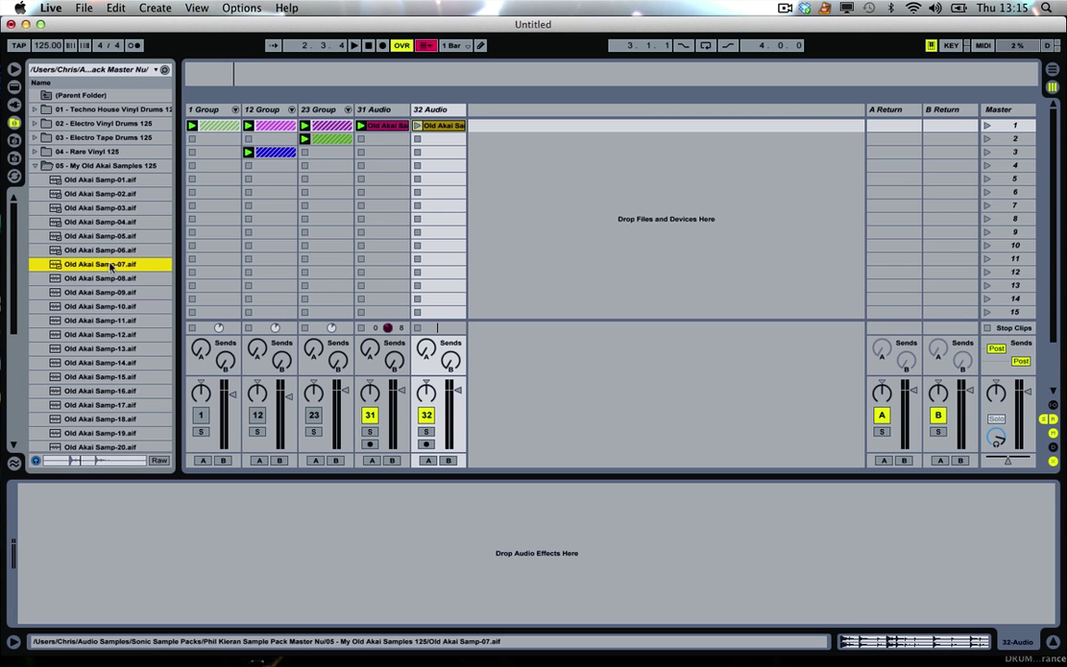
key(Down)
drag(100, 280, 559, 123)
click(130, 293)
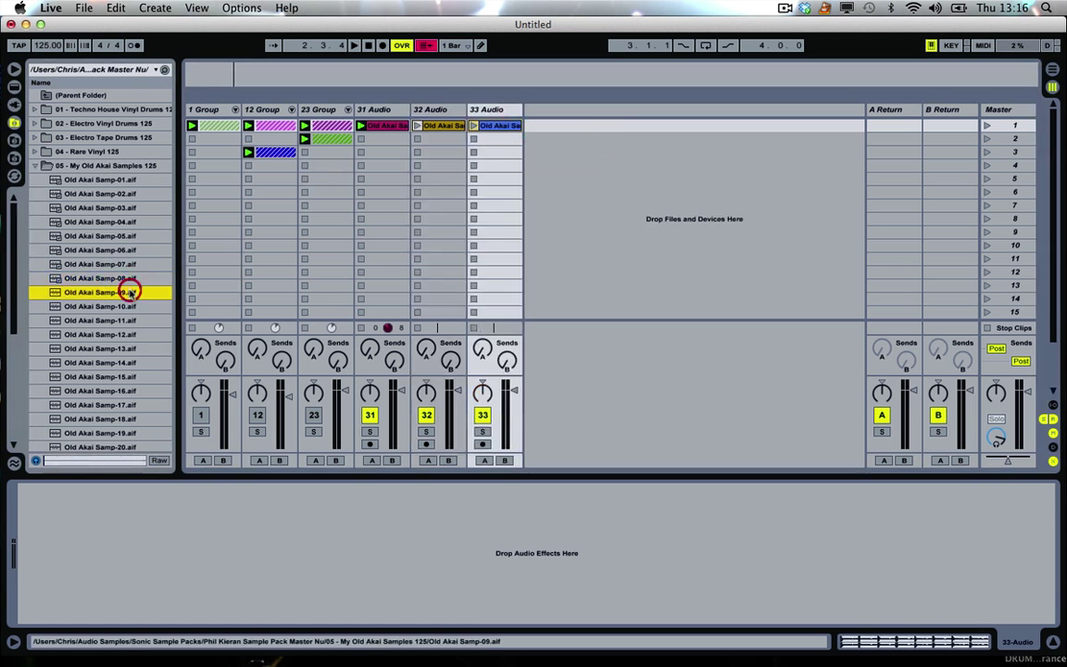
drag(131, 292, 577, 120)
Add Old Akai Samp-11 and Samp-18 as clips on new audio tracks 35 and 36
click(133, 320)
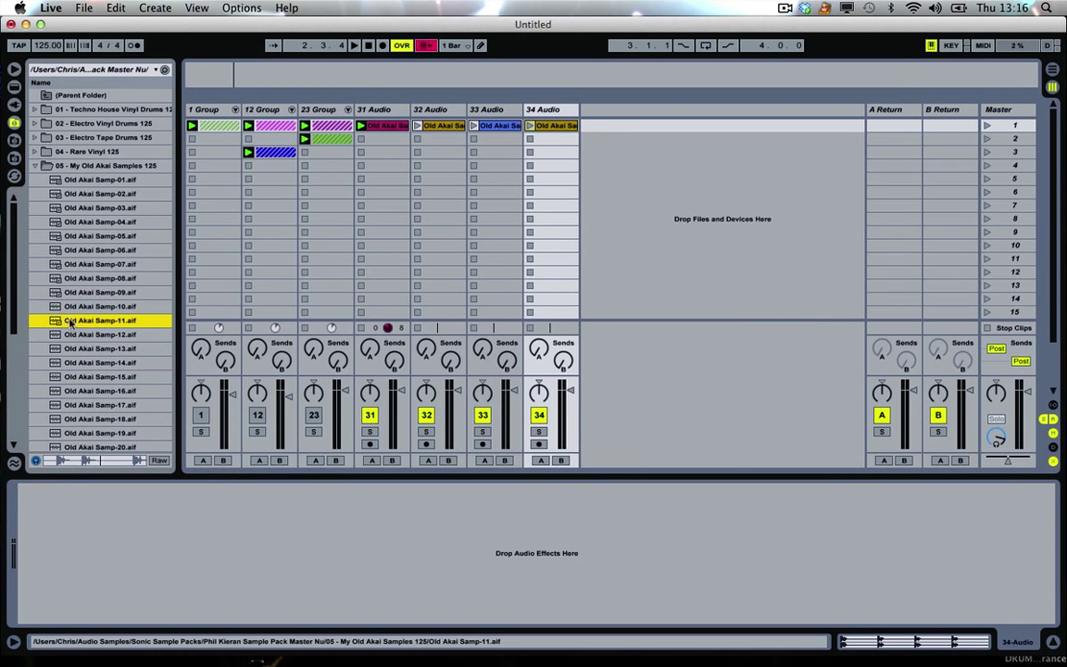
drag(70, 321, 607, 125)
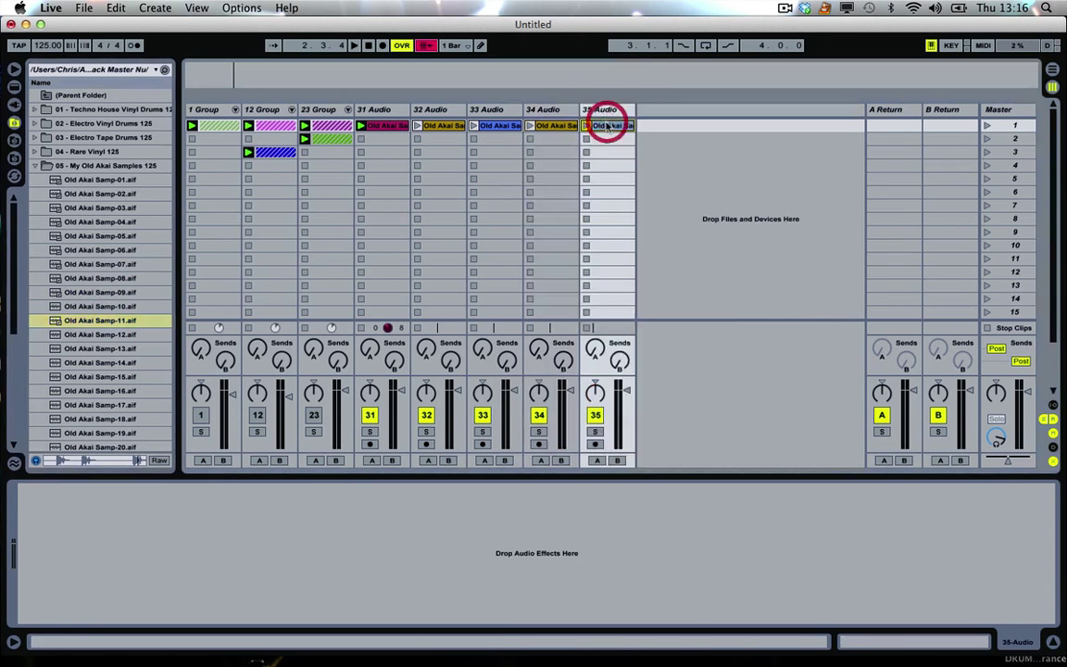
click(105, 363)
click(110, 378)
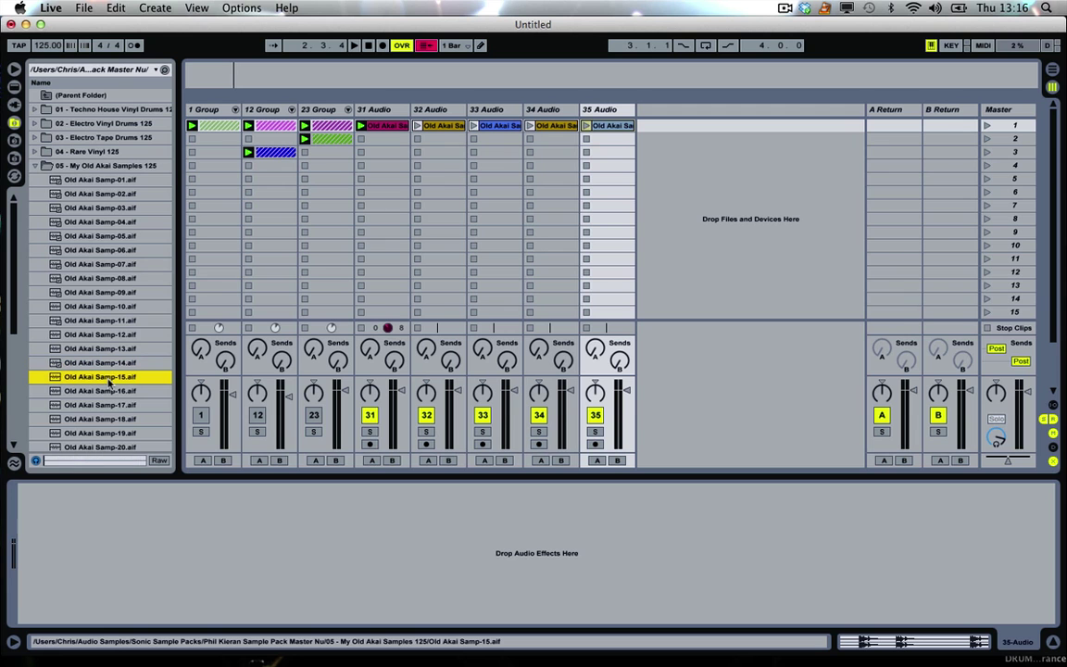
key(Down)
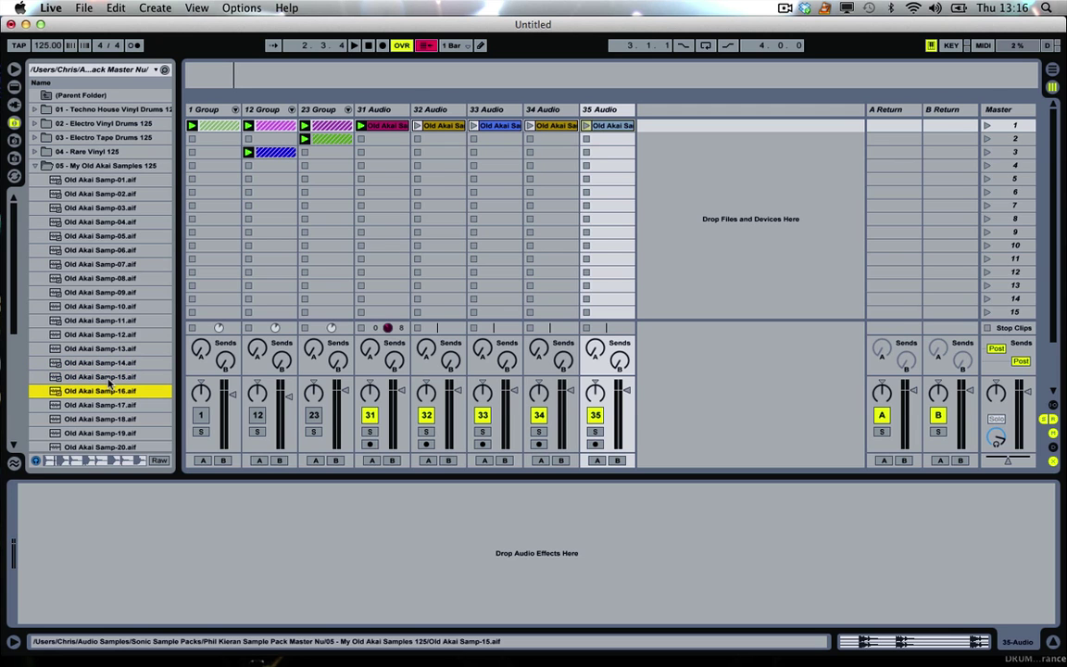
key(Down)
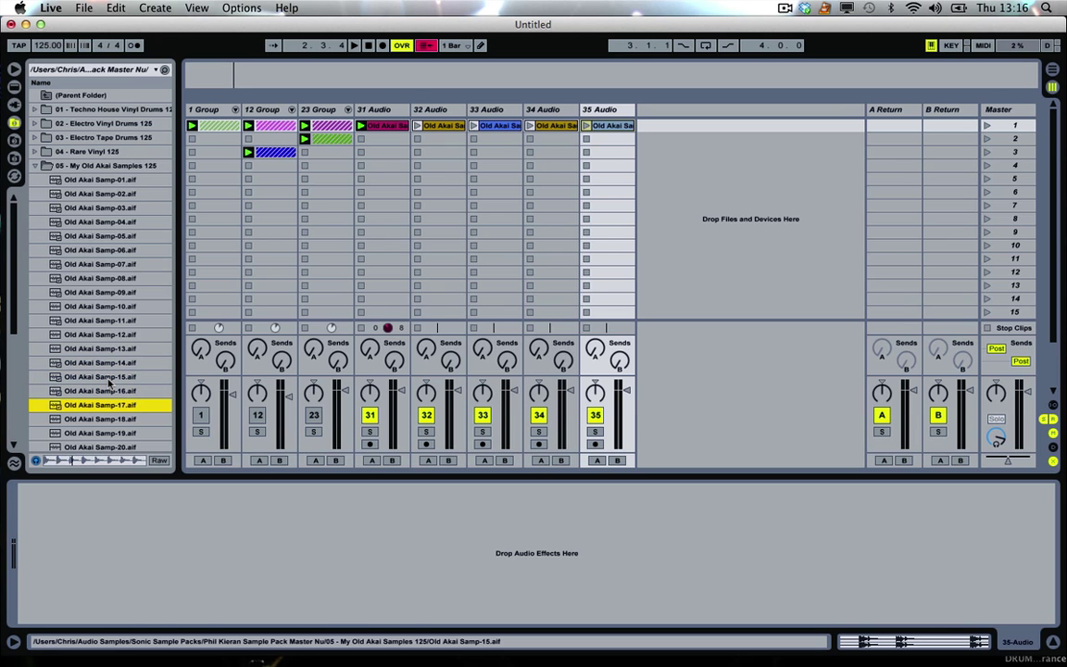
key(Down)
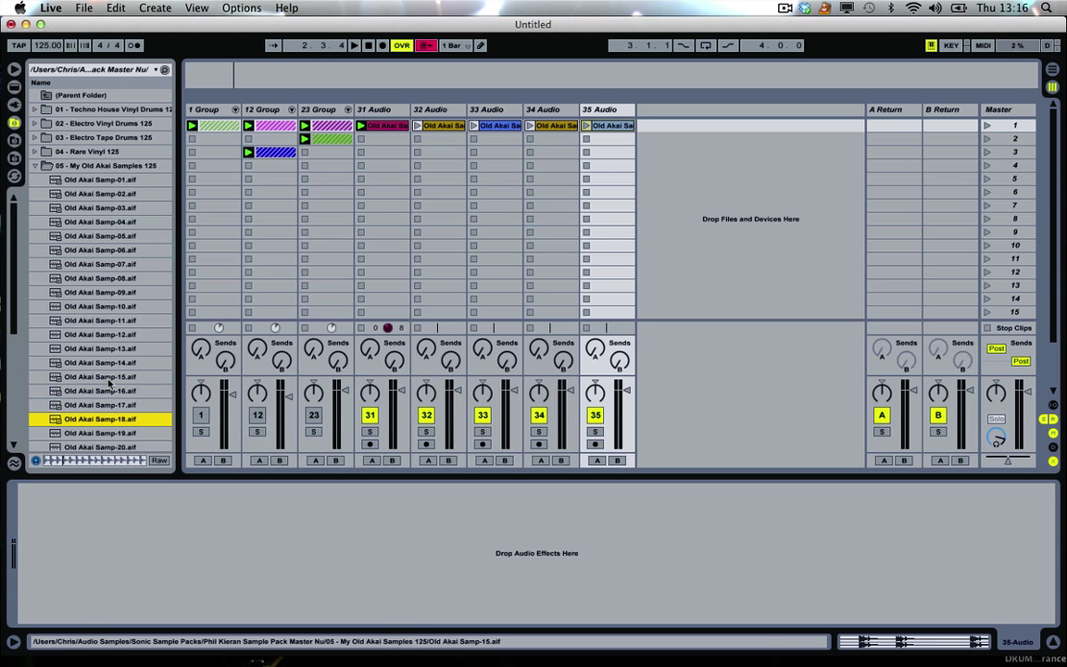
drag(100, 419, 301, 273)
drag(655, 129, 648, 126)
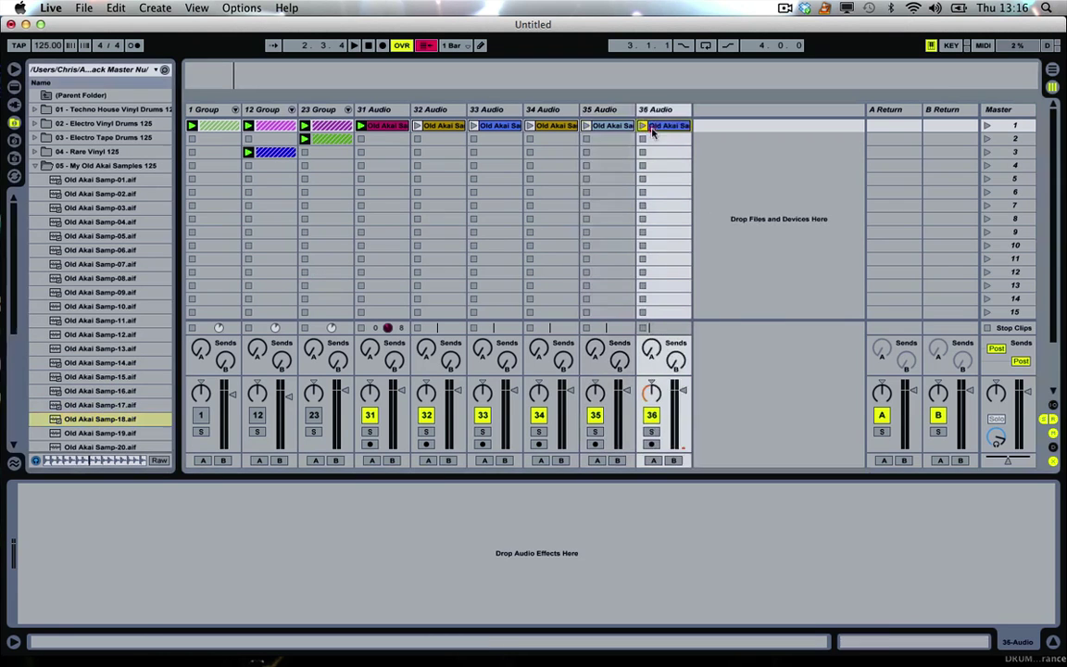
Launch clips on tracks 32–34, start the Samp-09 clip at 1.2, and lower track 34 to -17.3 dB
click(418, 125)
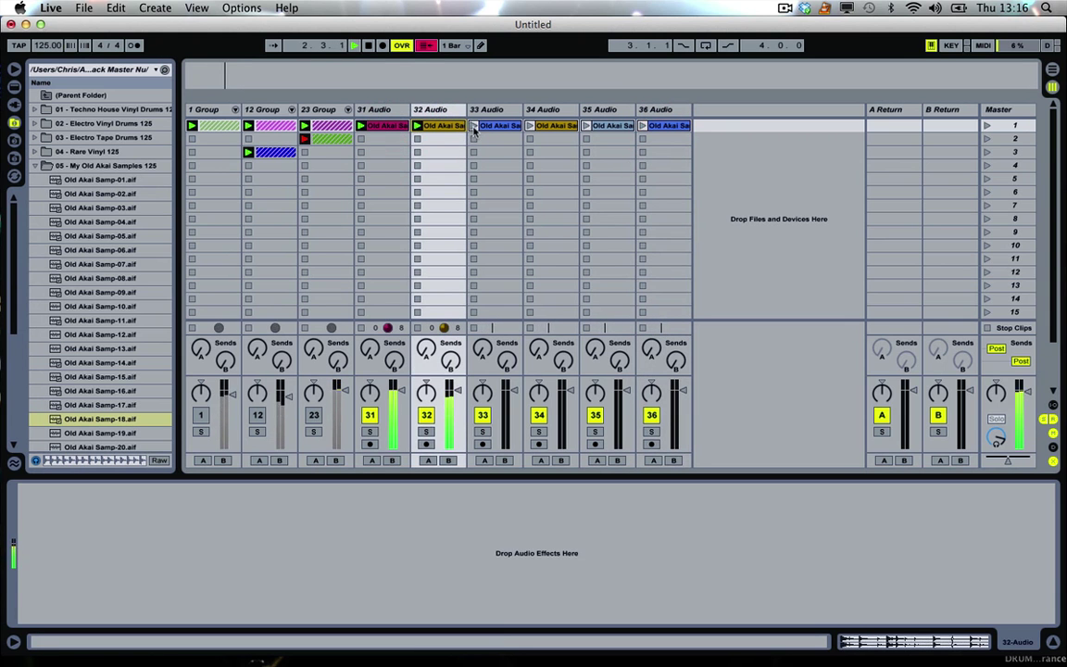
click(474, 126)
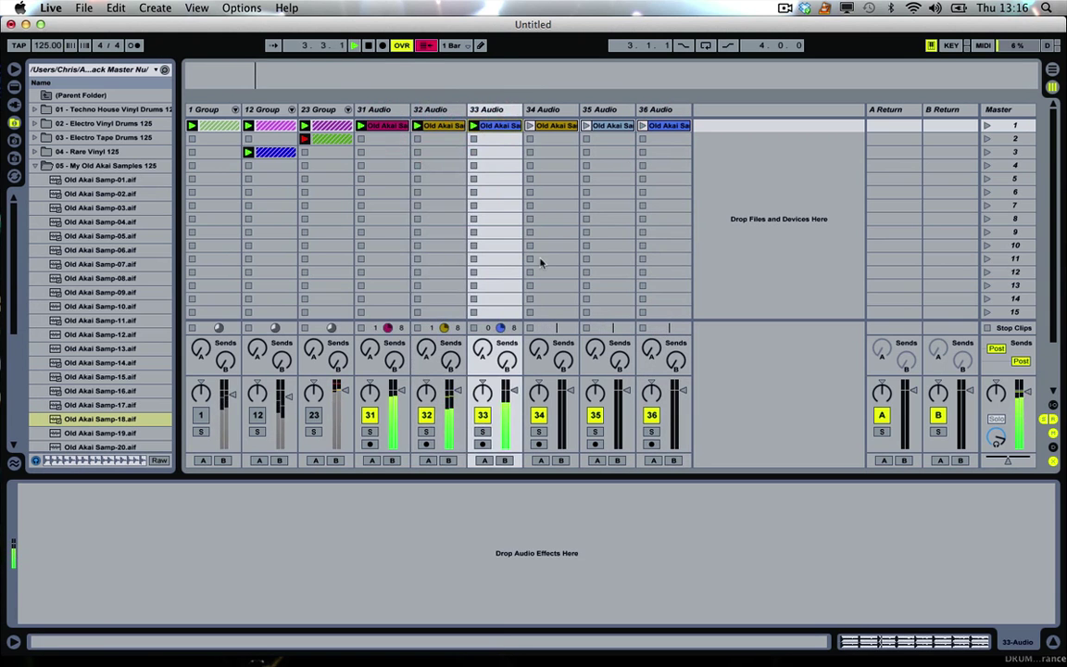
click(529, 127)
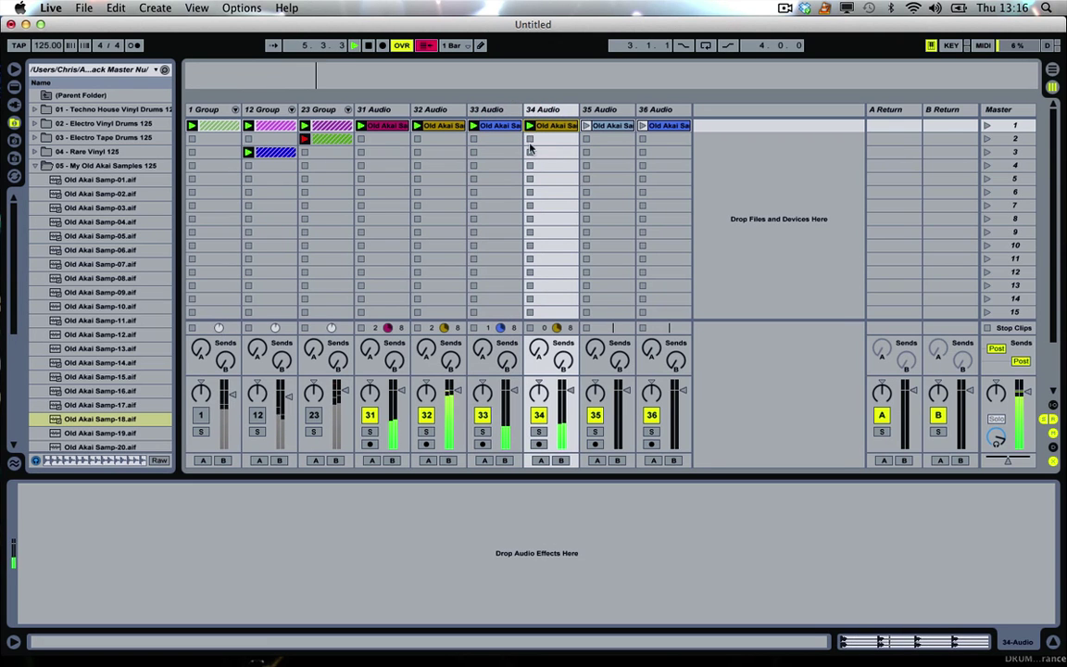
click(538, 130)
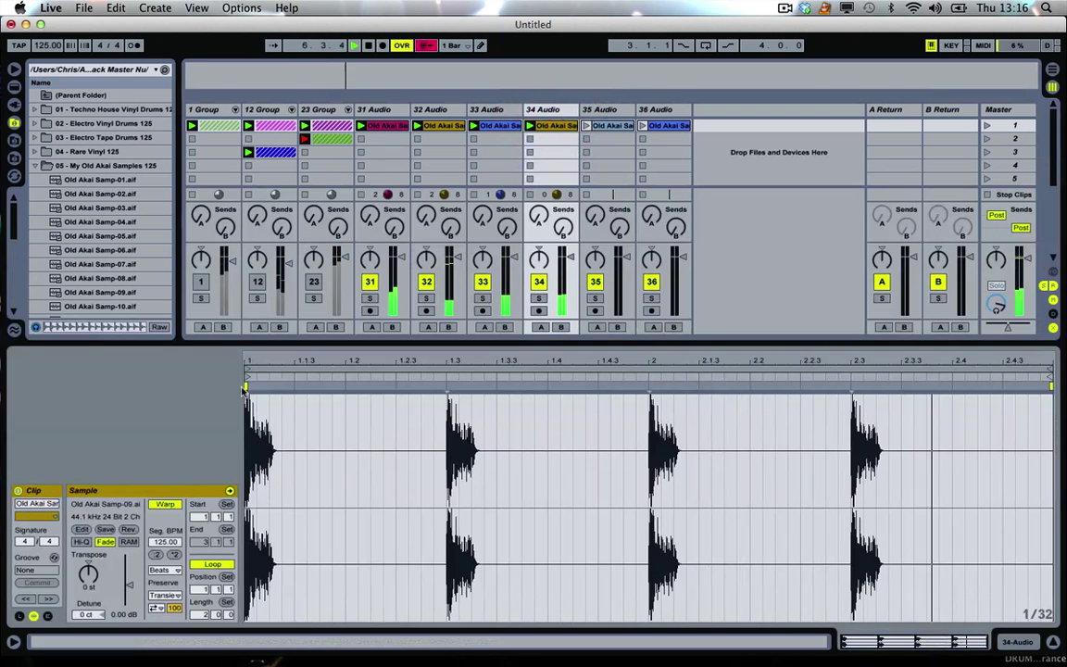
mouse_move(248, 380)
mouse_down()
mouse_move(405, 398)
mouse_move(347, 398)
mouse_up()
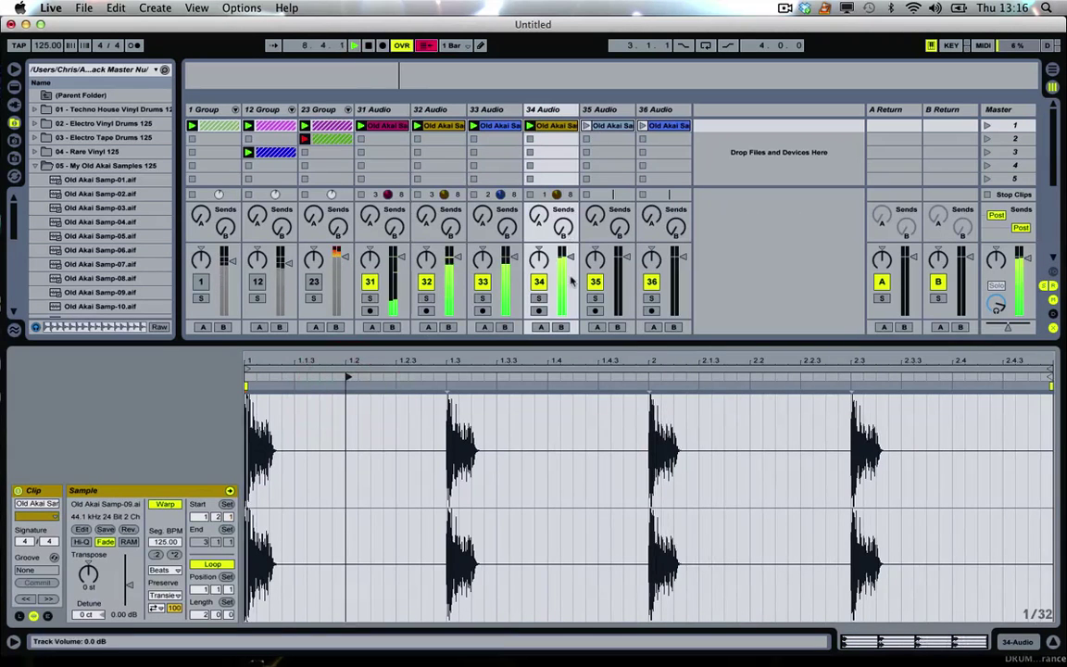
drag(569, 256, 570, 286)
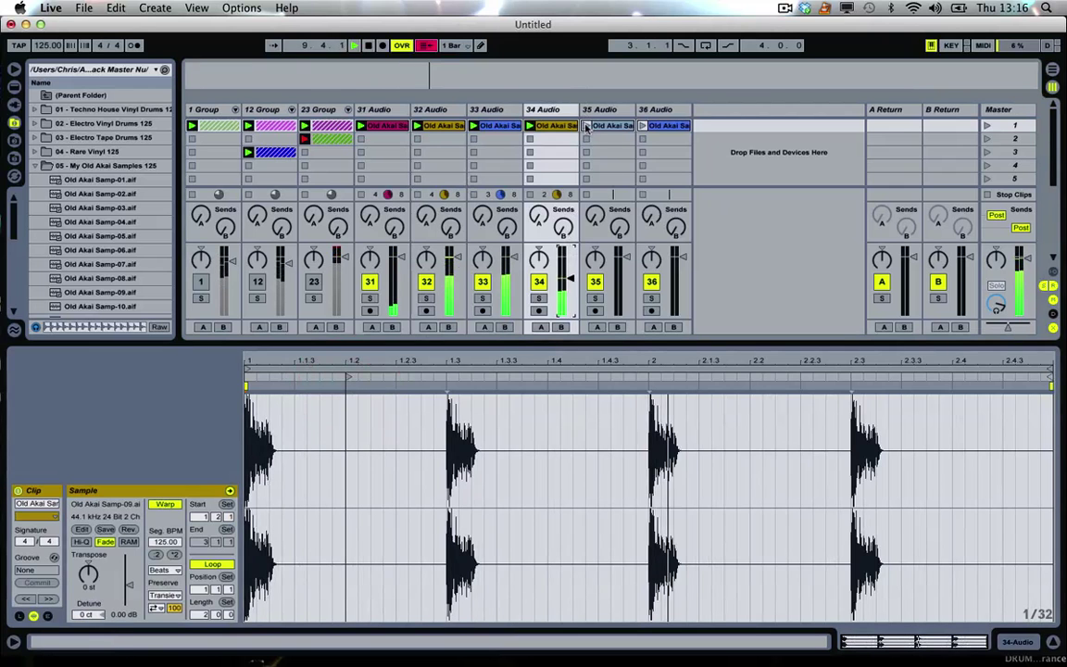
Launch tracks 35 and 36, set track 35 to -4.0 dB, and end the Samp-11 loop at bar 2
click(587, 125)
drag(626, 256, 626, 263)
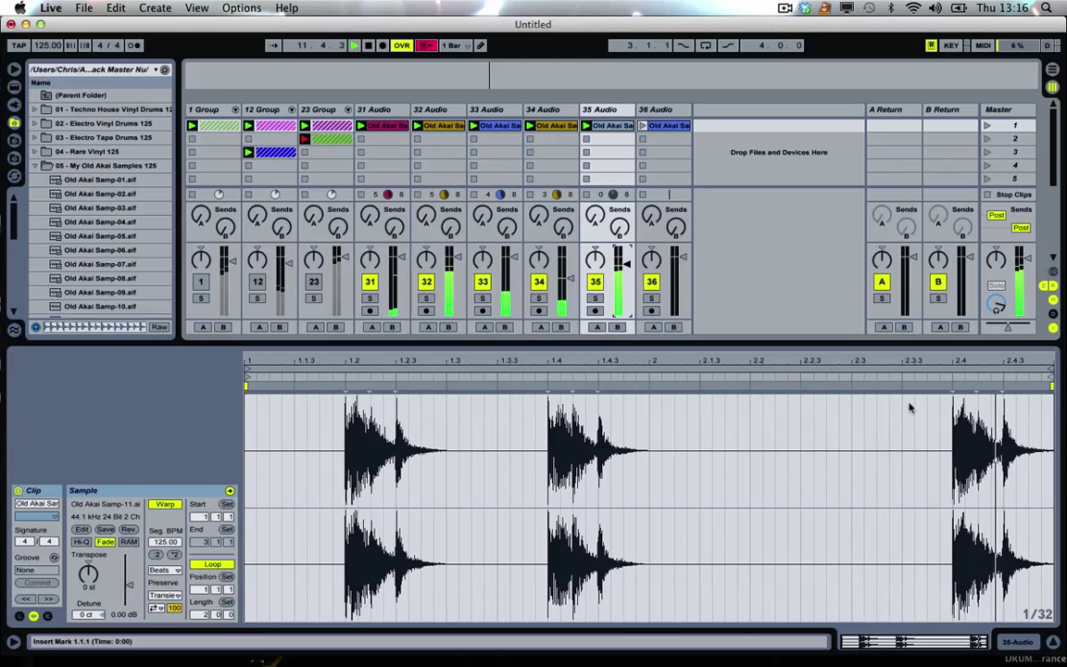
mouse_move(1050, 380)
mouse_down()
mouse_move(904, 387)
mouse_move(717, 420)
mouse_move(650, 425)
mouse_move(648, 413)
mouse_up()
click(643, 126)
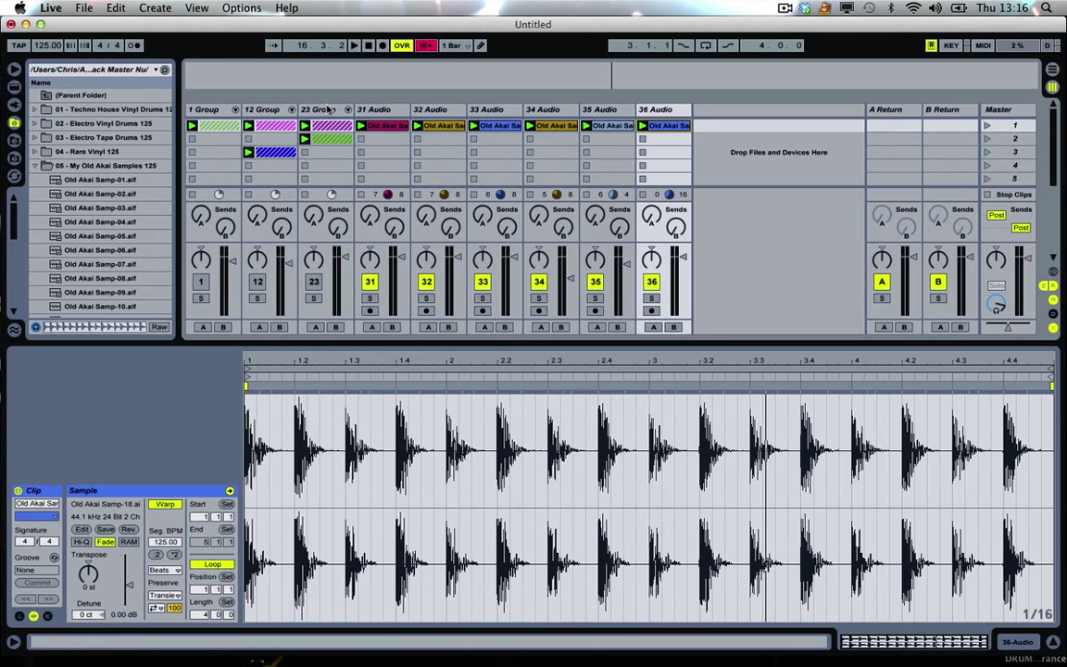
key(space)
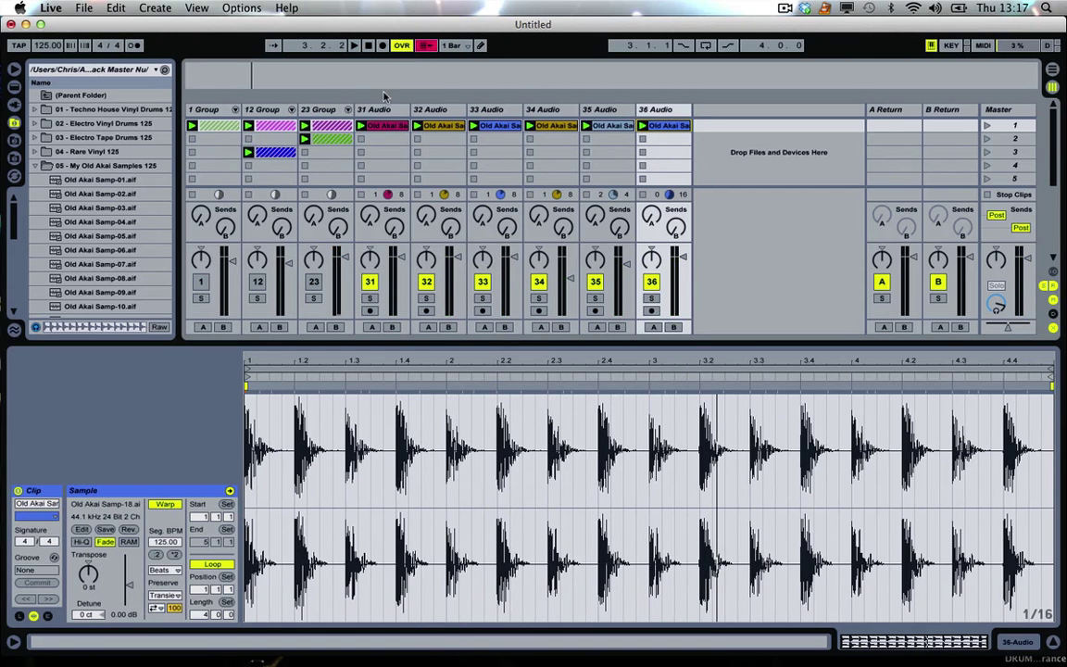
Add Old Akai Samp-20 as a clip on new track 37 Audio and play it
scroll(125, 218, down, 5)
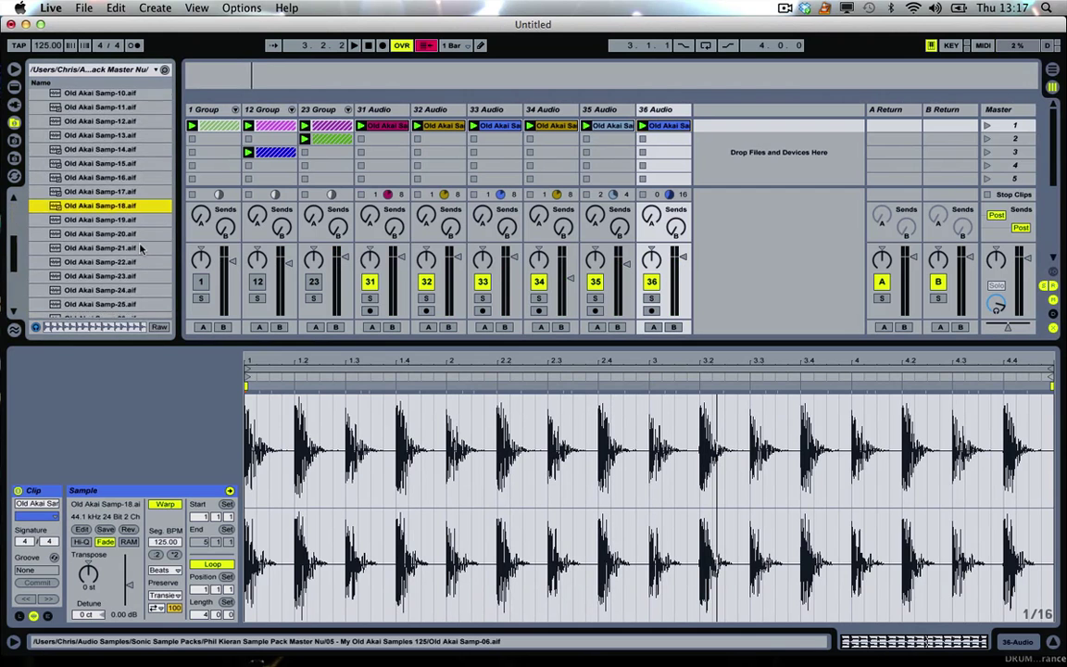
scroll(130, 231, down, 3)
click(115, 112)
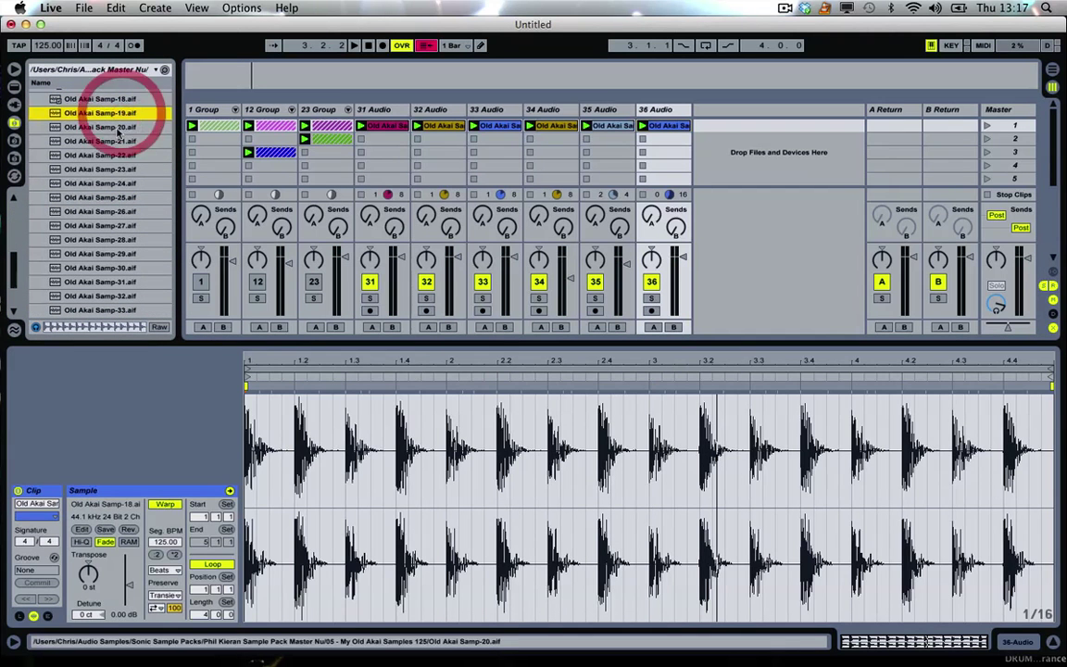
click(116, 128)
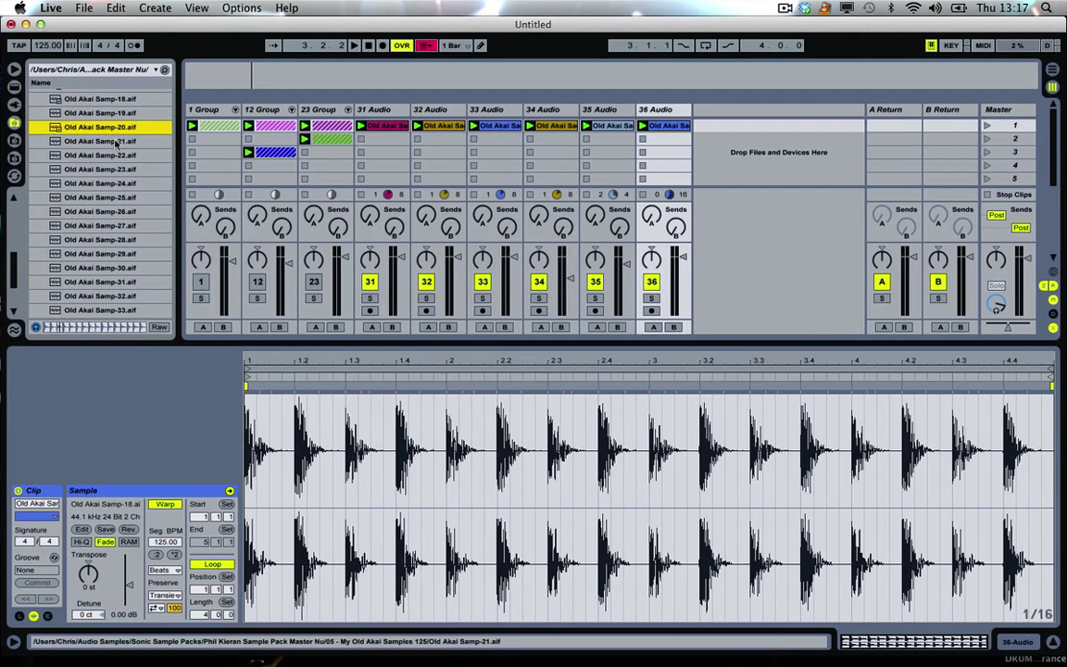
click(109, 141)
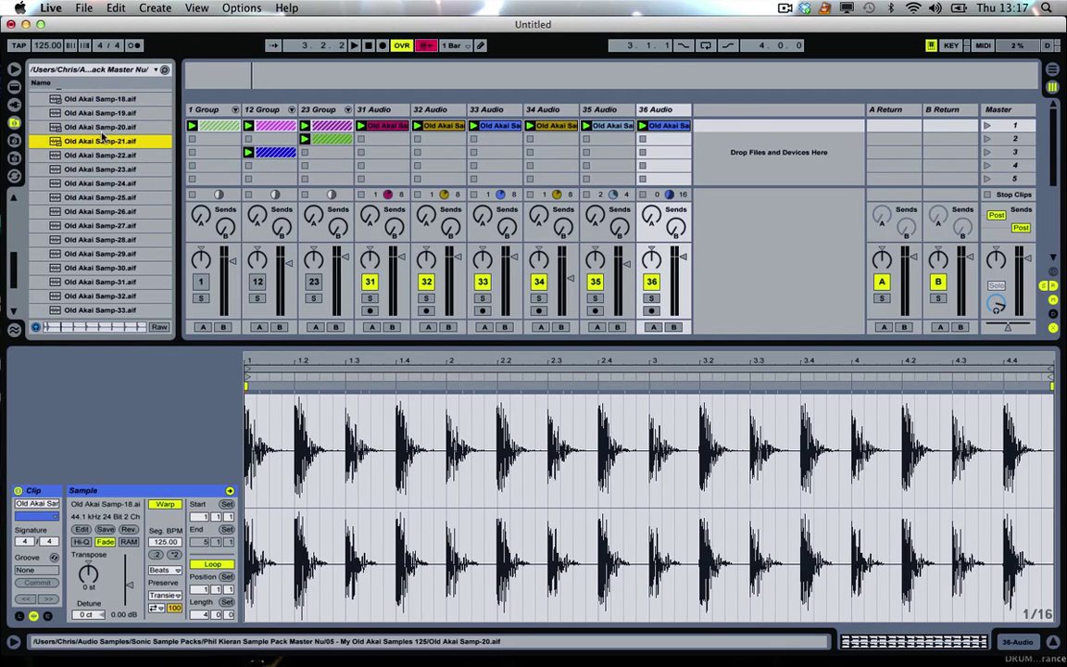
drag(102, 130, 700, 127)
click(700, 126)
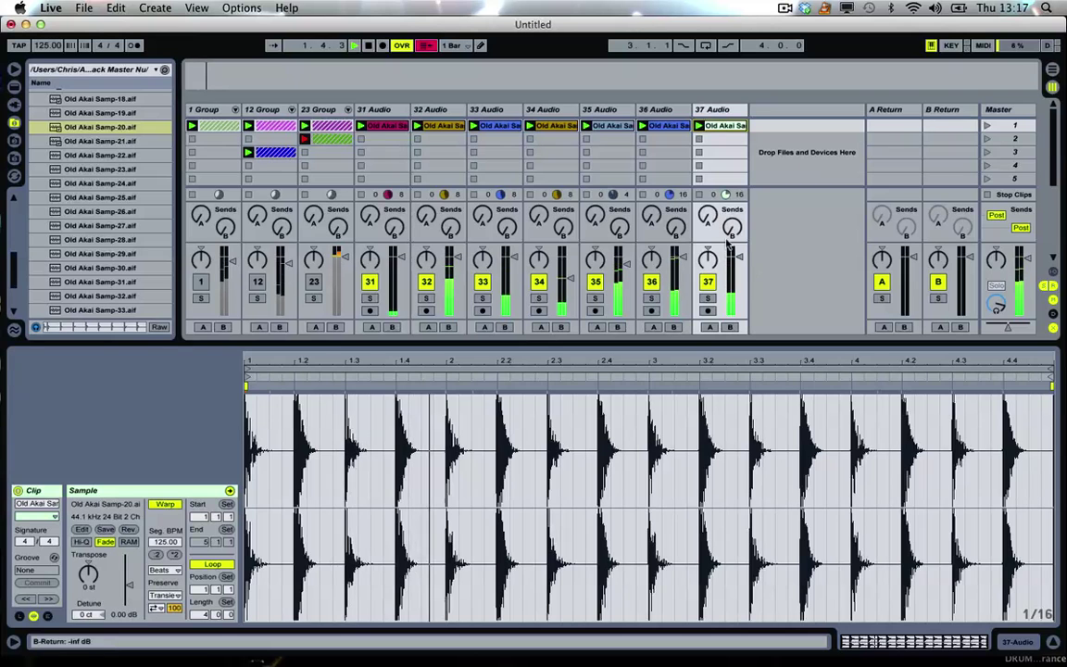
Add Old Akai Samp-22 on new track 38 Audio, play it, and set track 37's volume to -inf dB
click(139, 141)
click(134, 154)
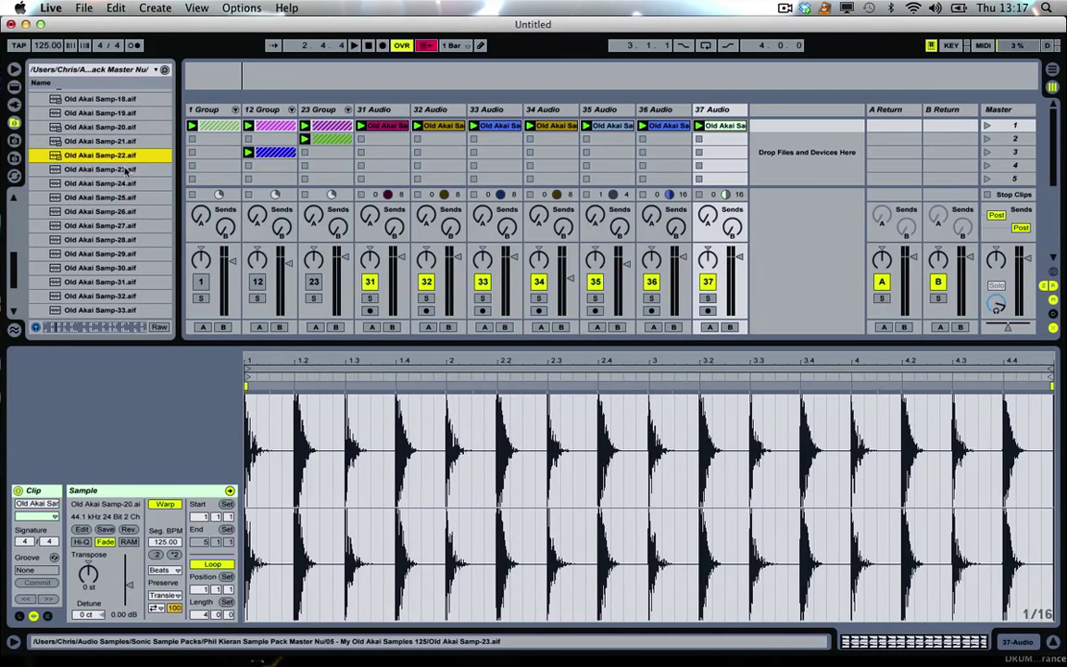
drag(109, 154, 336, 75)
drag(726, 68, 779, 126)
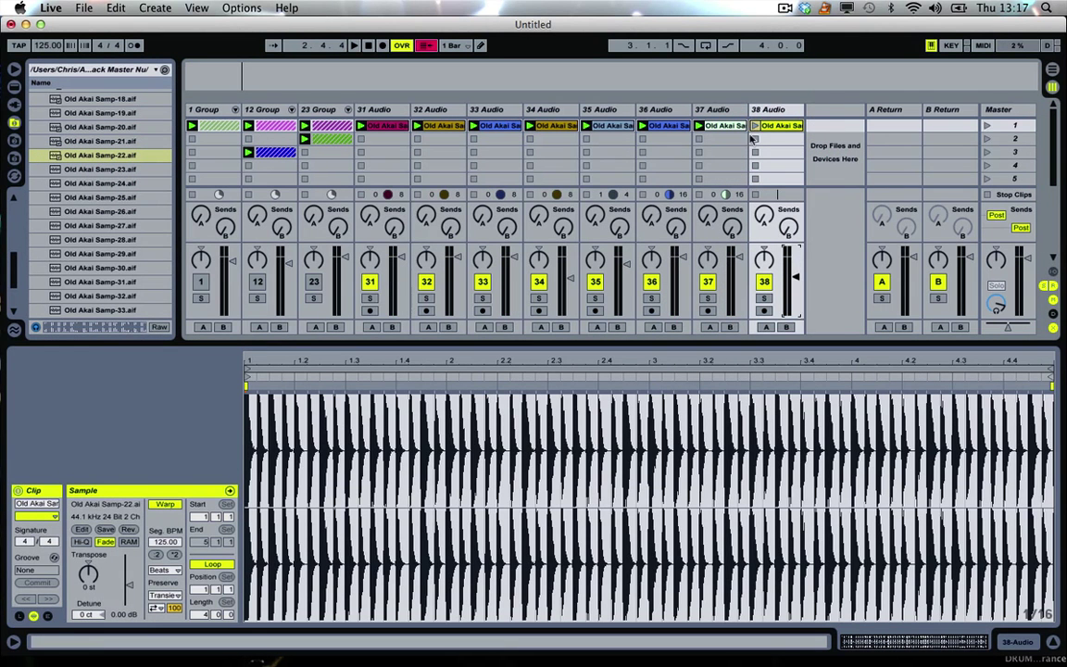
click(755, 125)
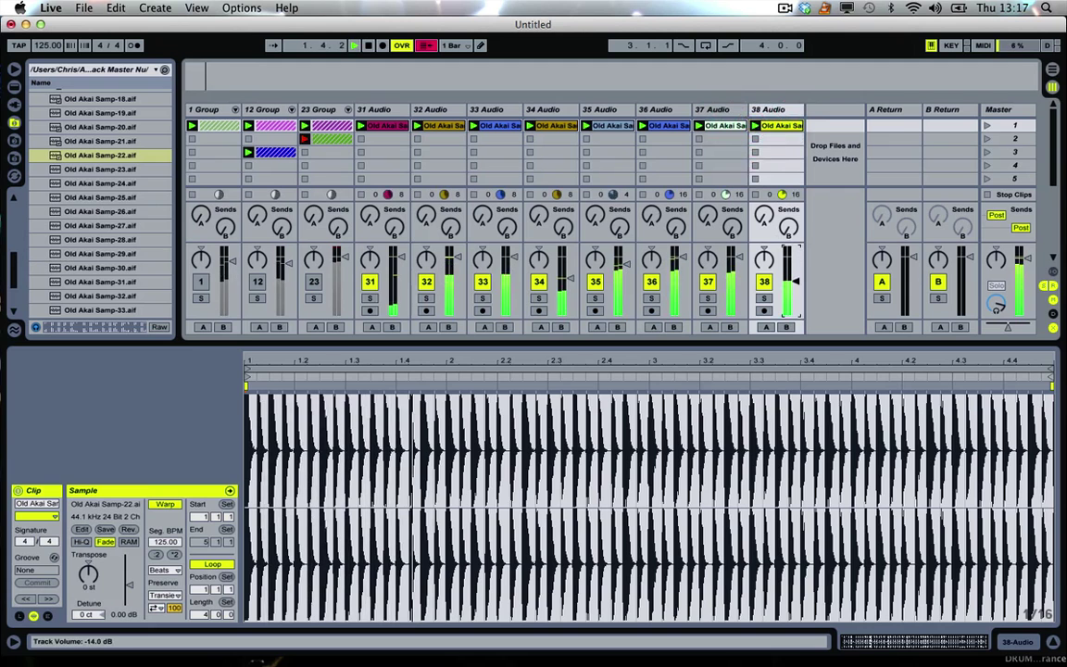
drag(731, 264, 732, 313)
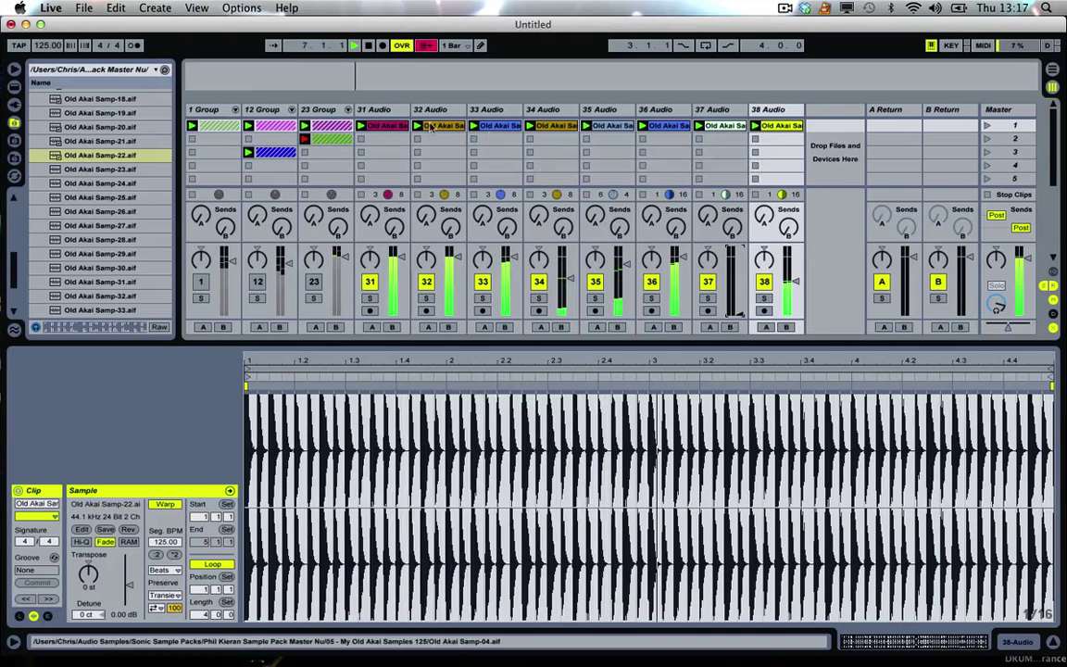
click(376, 119)
Group tracks 31–38 with Cmd+G into 31 Group and fold it
shift+click(773, 118)
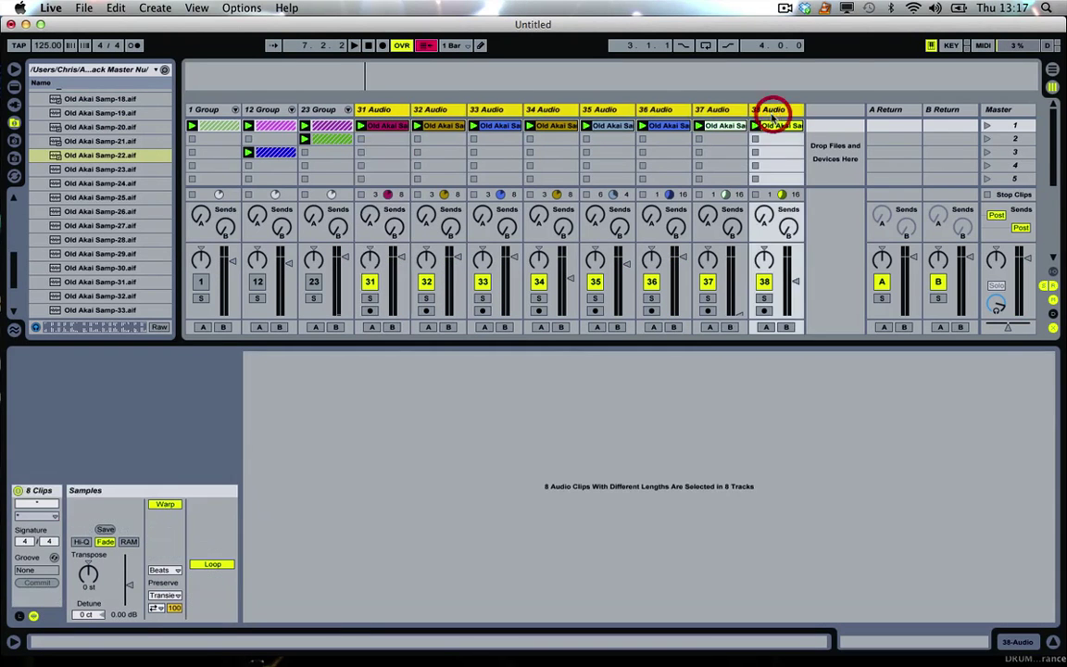
key(super+g)
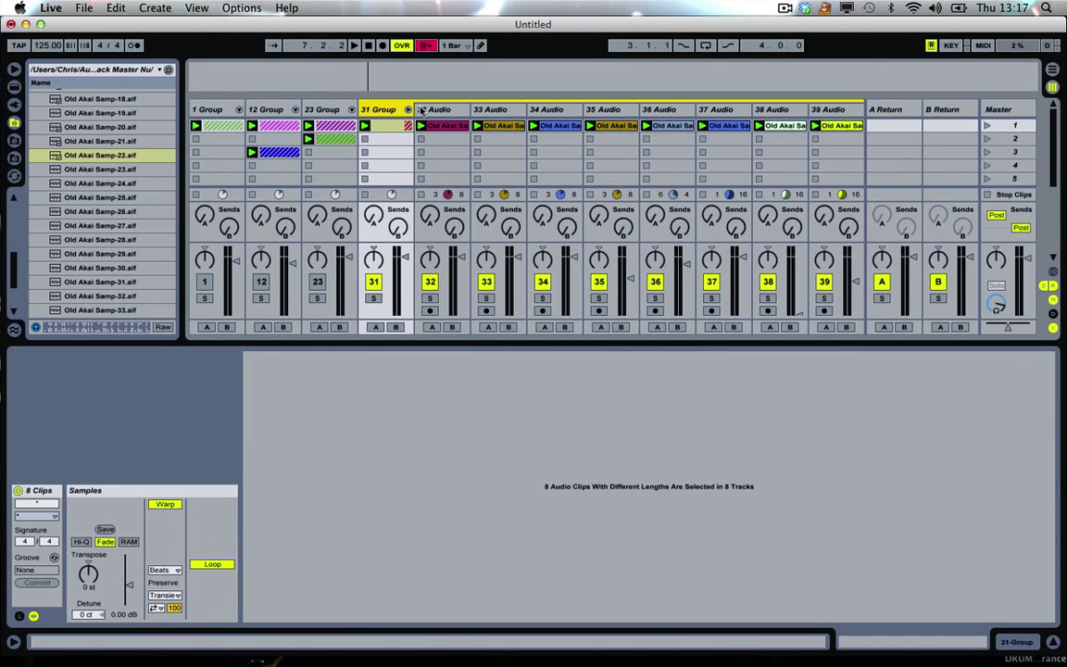
click(407, 109)
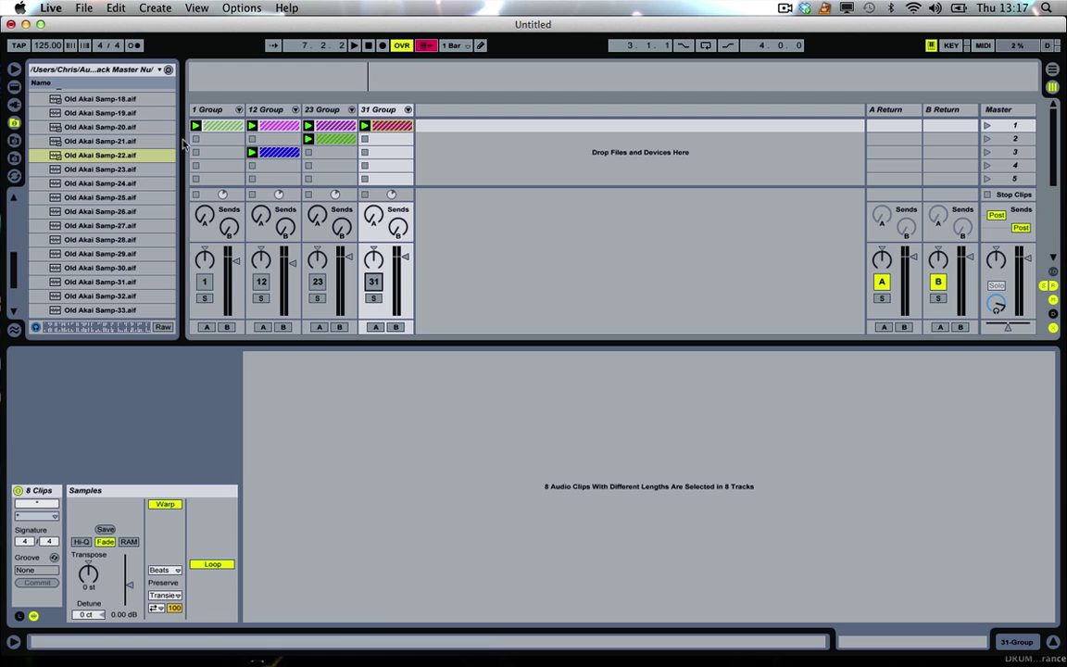
Audition Old Akai Samp-22 through Samp-28, then unfold 31 Group
click(60, 156)
click(76, 183)
click(83, 211)
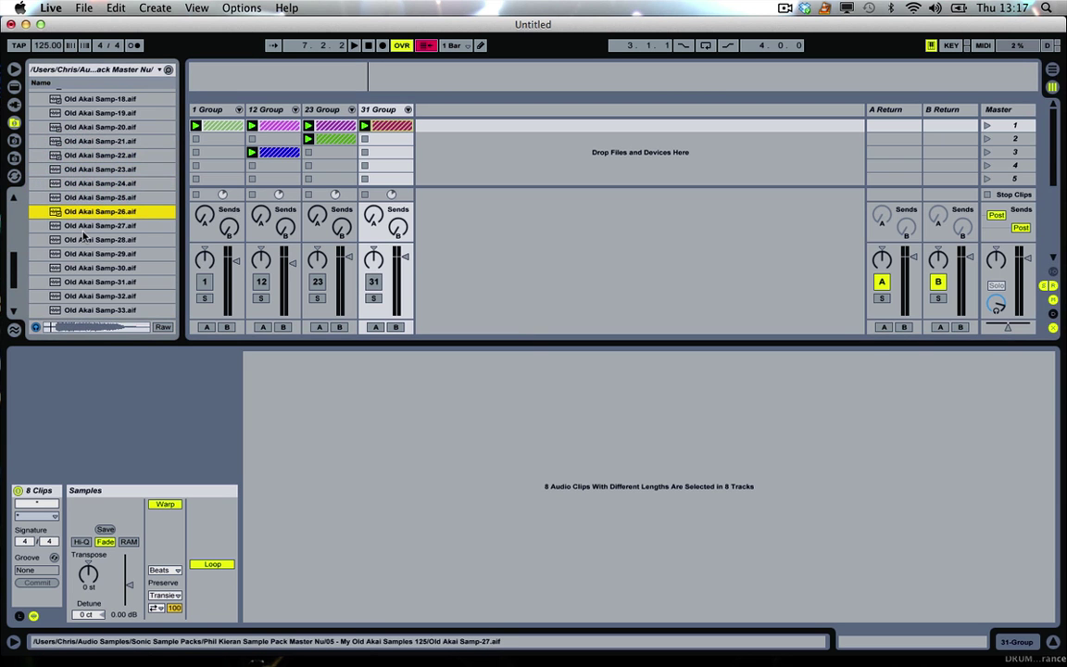
scroll(79, 215, down, 5)
click(90, 157)
click(97, 174)
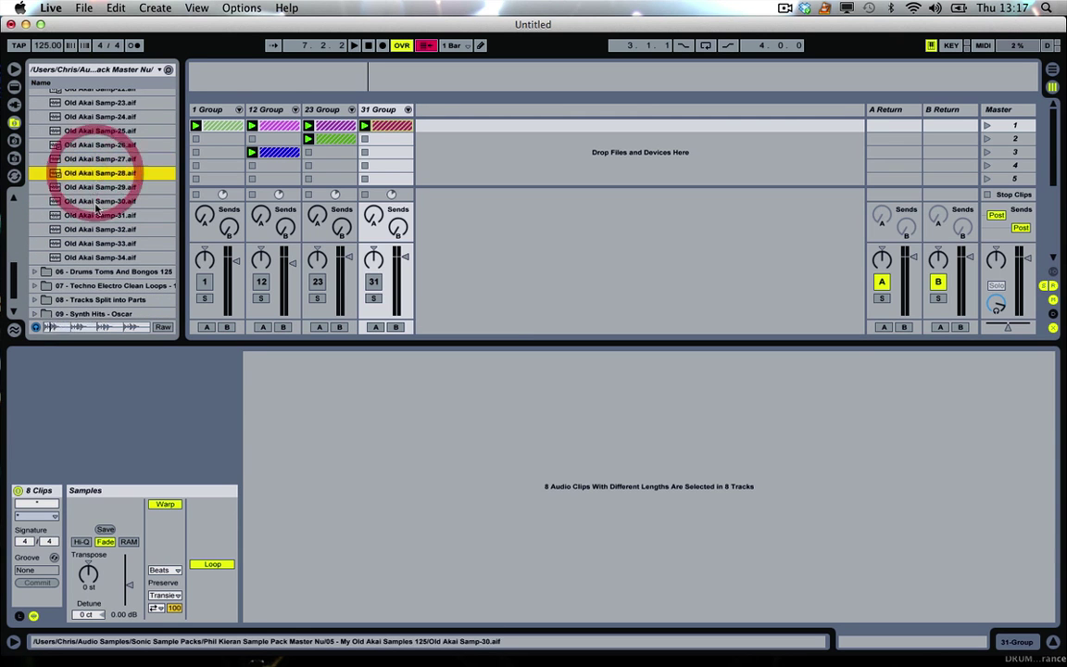
click(407, 110)
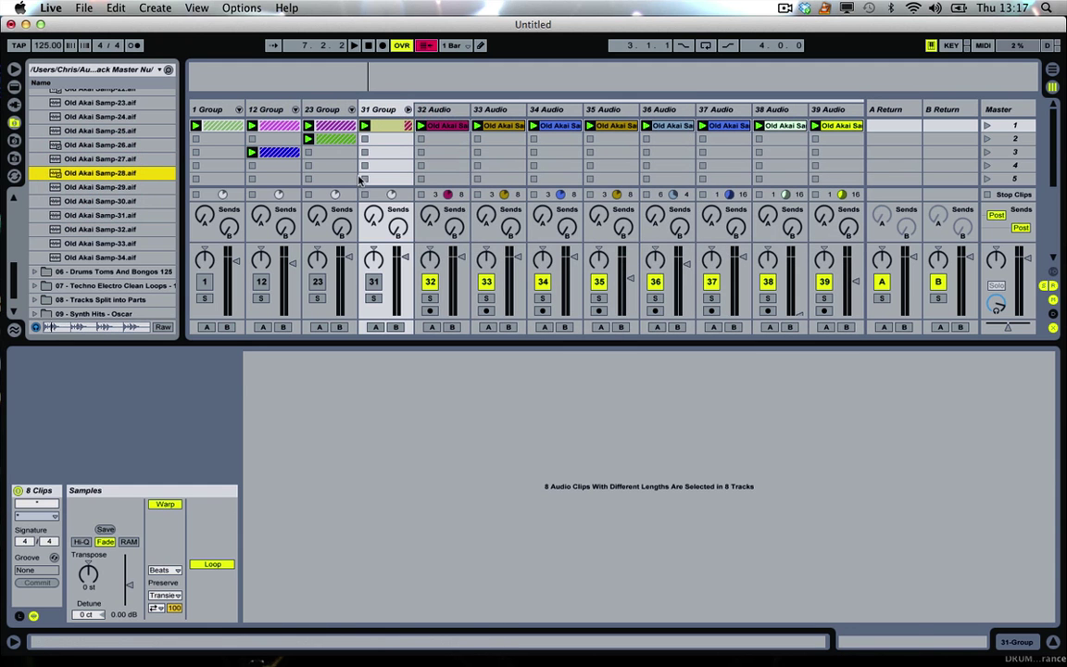
Insert a new audio track after 32 Audio holding Old Akai Samp-28 and launch it
click(435, 110)
right_click(436, 111)
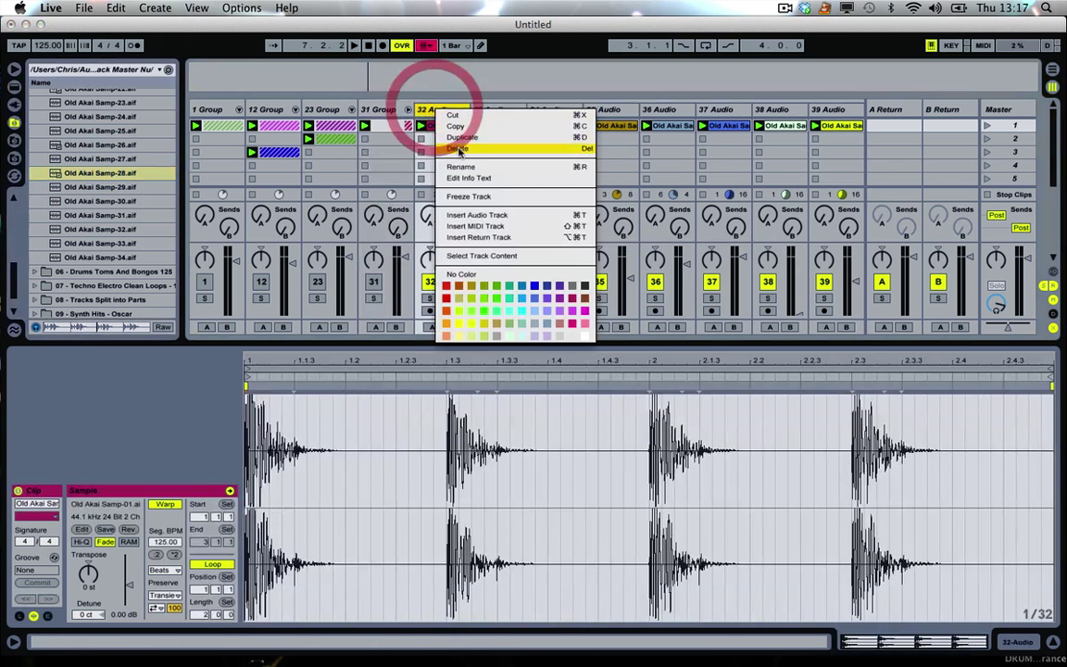
click(460, 214)
drag(100, 172, 381, 144)
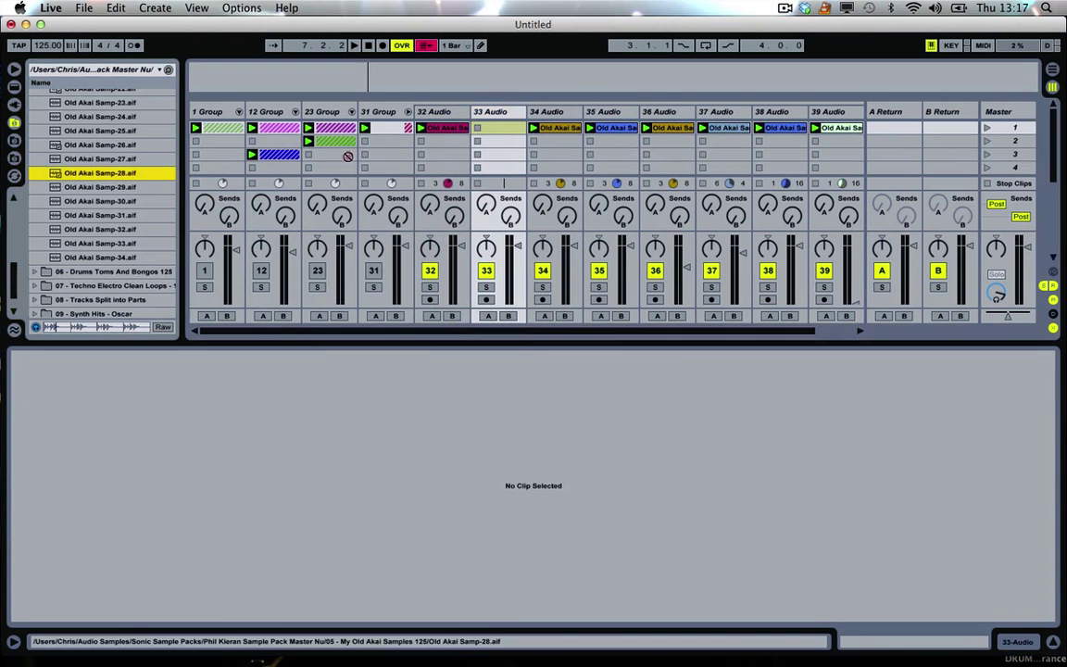
drag(497, 132, 497, 132)
click(477, 128)
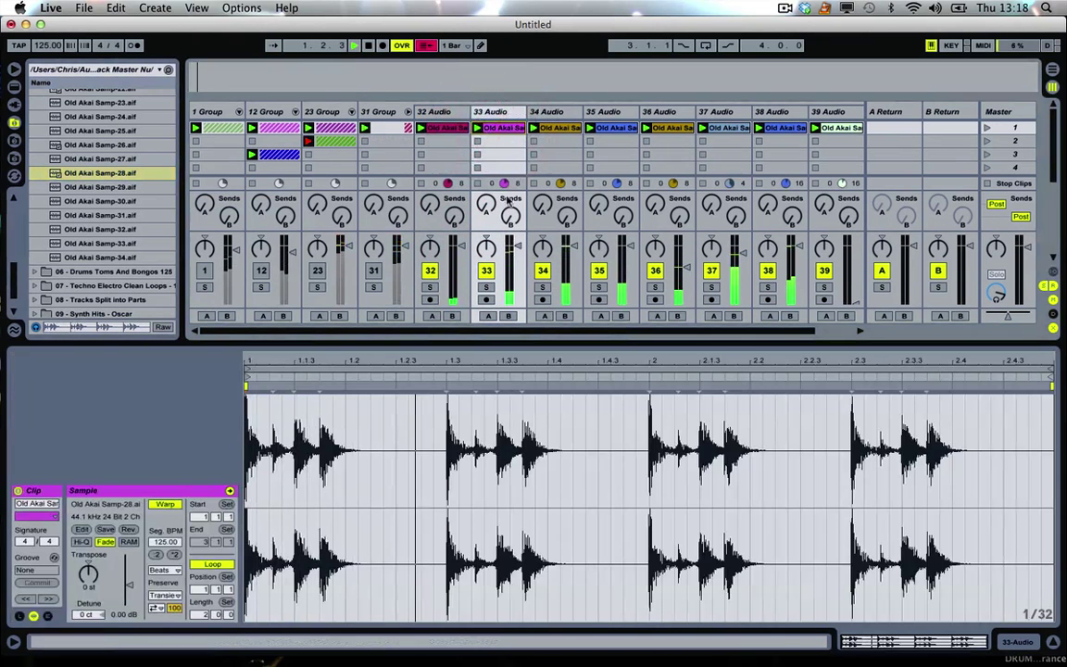
Switch 31 Group on and fold it to hide its tracks
click(374, 269)
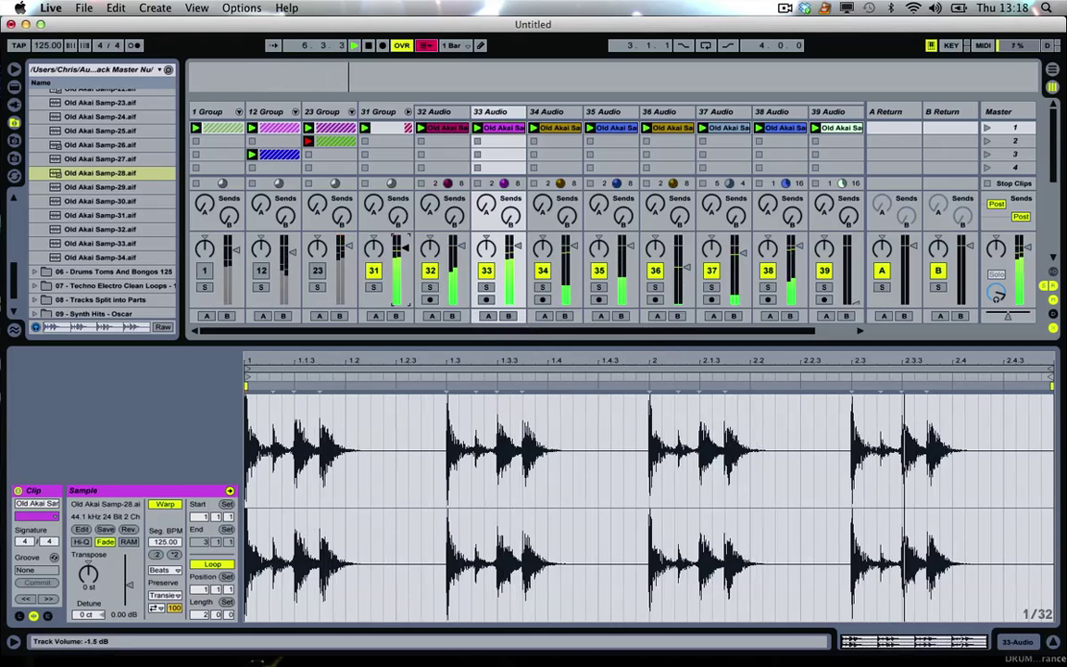
click(406, 112)
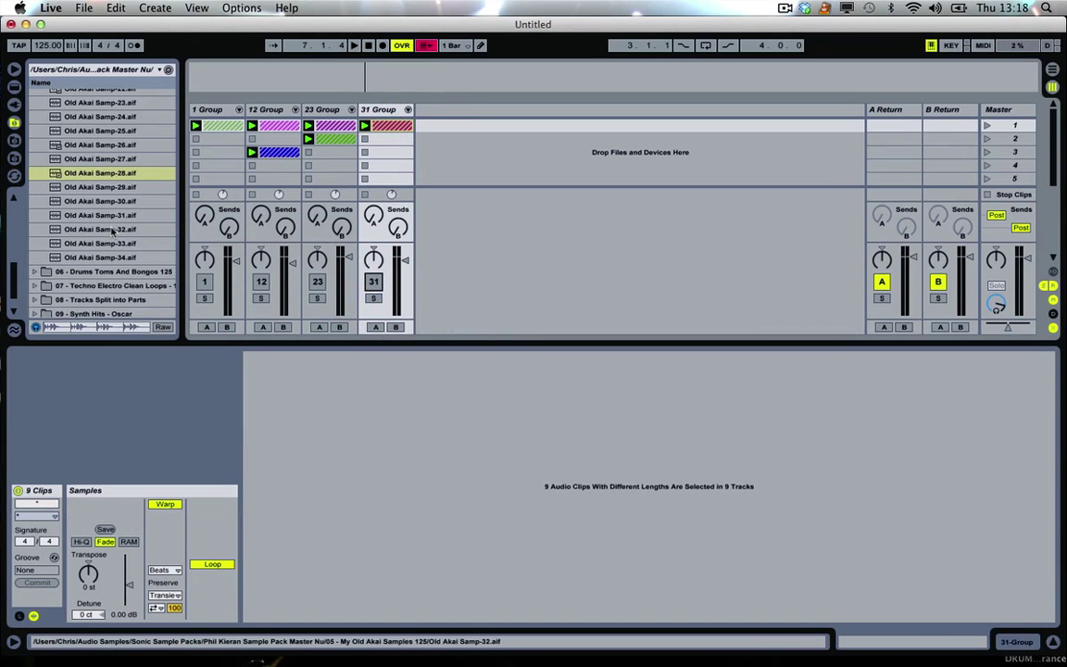
scroll(130, 231, down, 1)
Open the 06 - Drums Toms And Bongos 125 folder and preview DTandBongos-01 and -02
scroll(115, 232, down, 1)
click(35, 225)
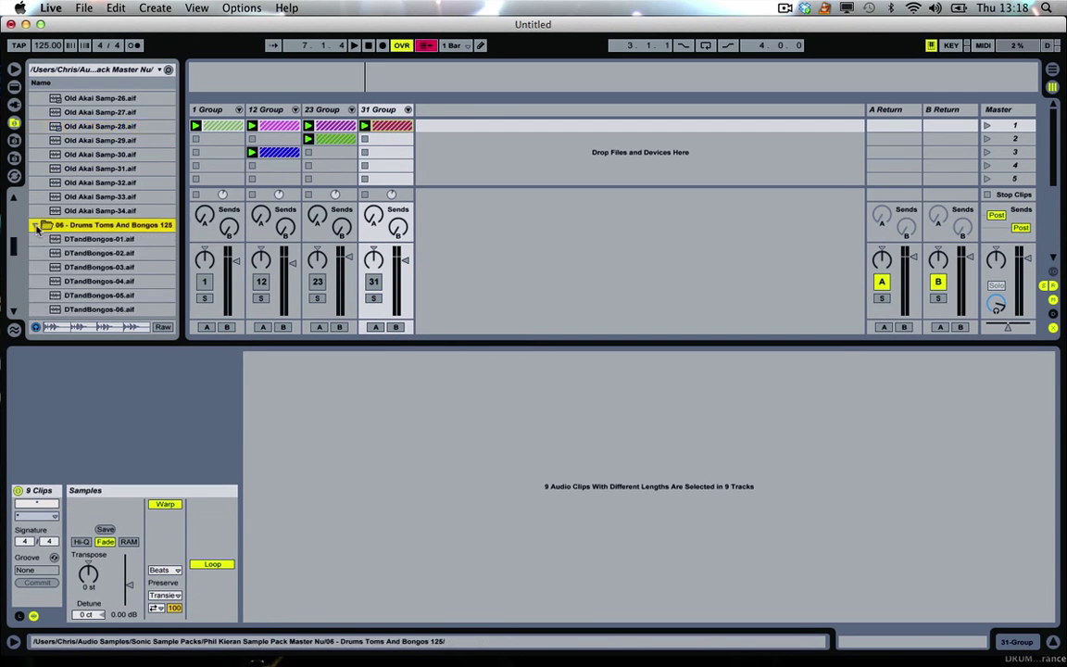
scroll(100, 239, down, 3)
click(104, 145)
click(105, 159)
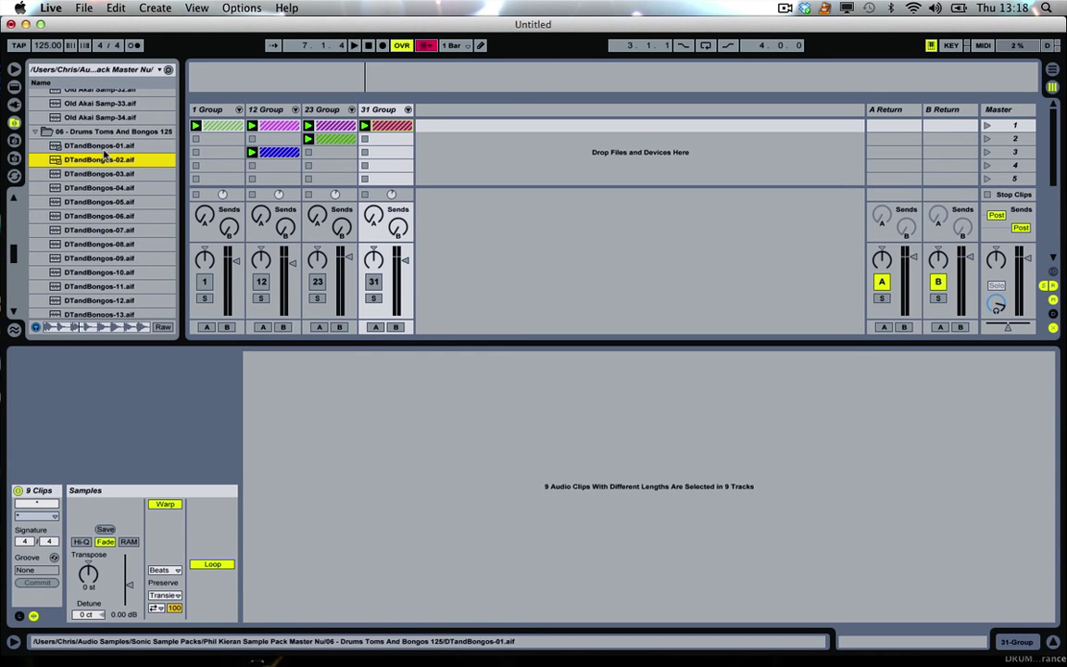
Step through DTandBongos samples 03 to 15, then on to DTandBongos-25
key(Down)
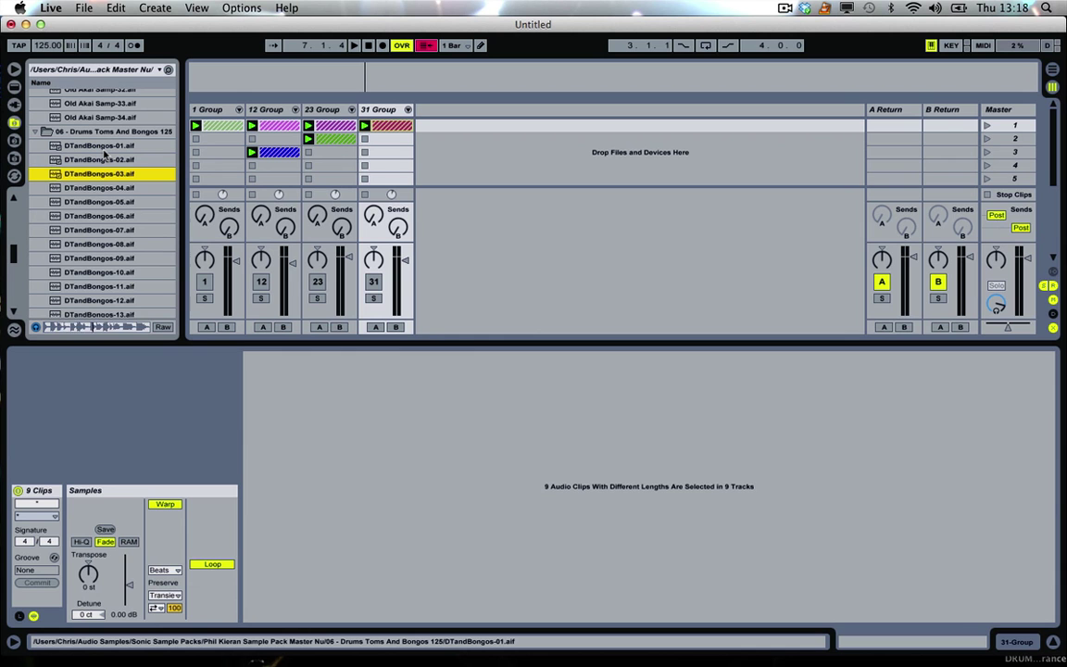
key(Down)
key(Down)
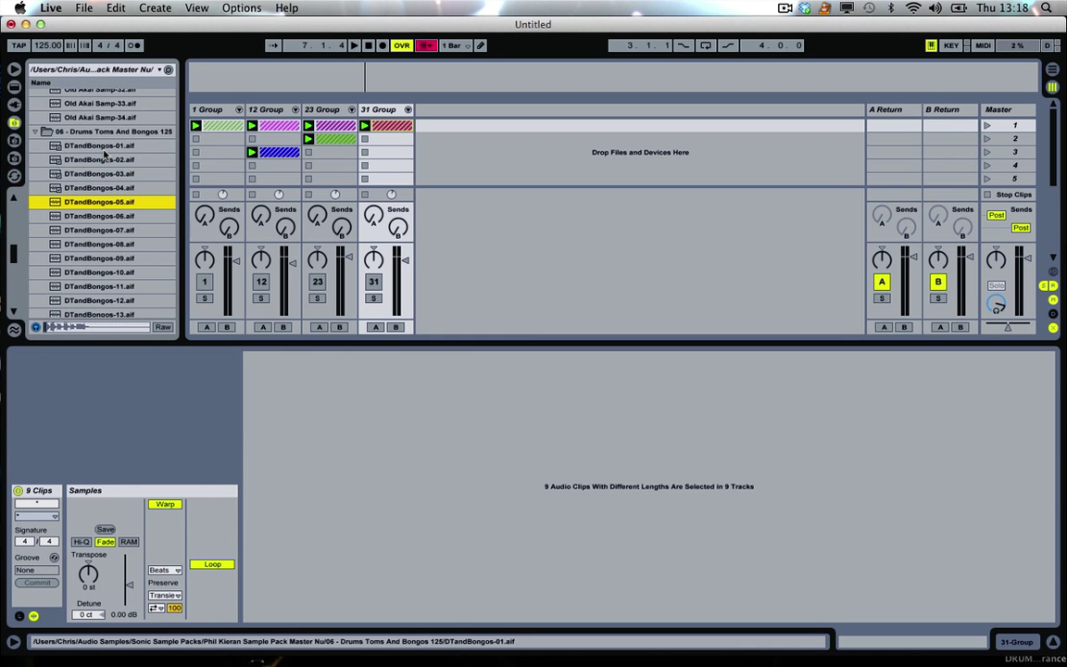
key(Down)
key(Down)
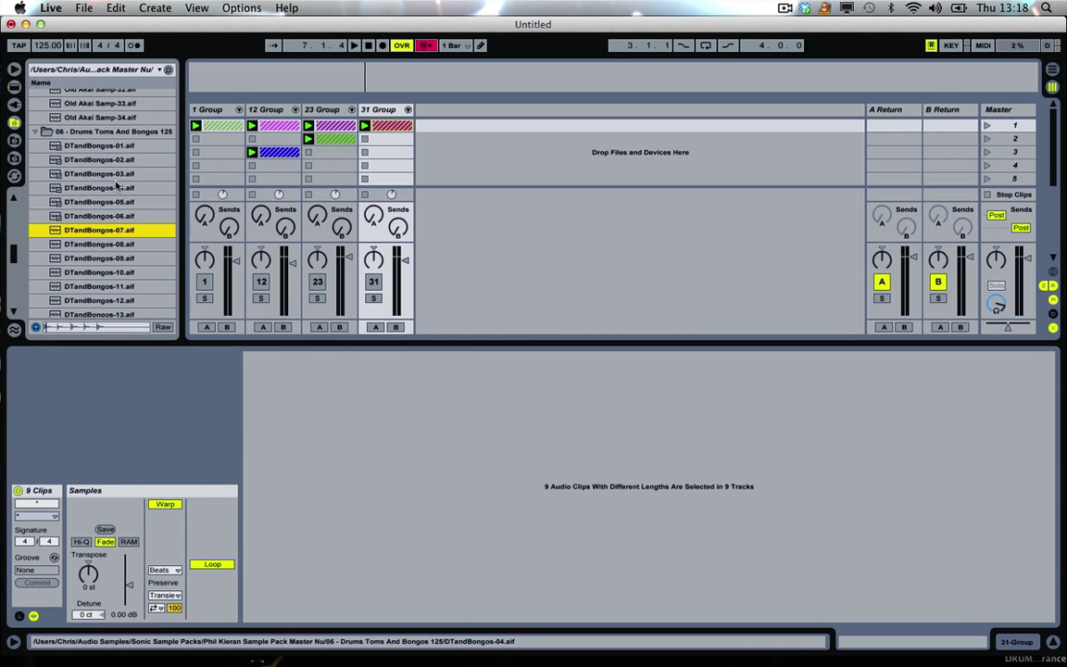
key(Down)
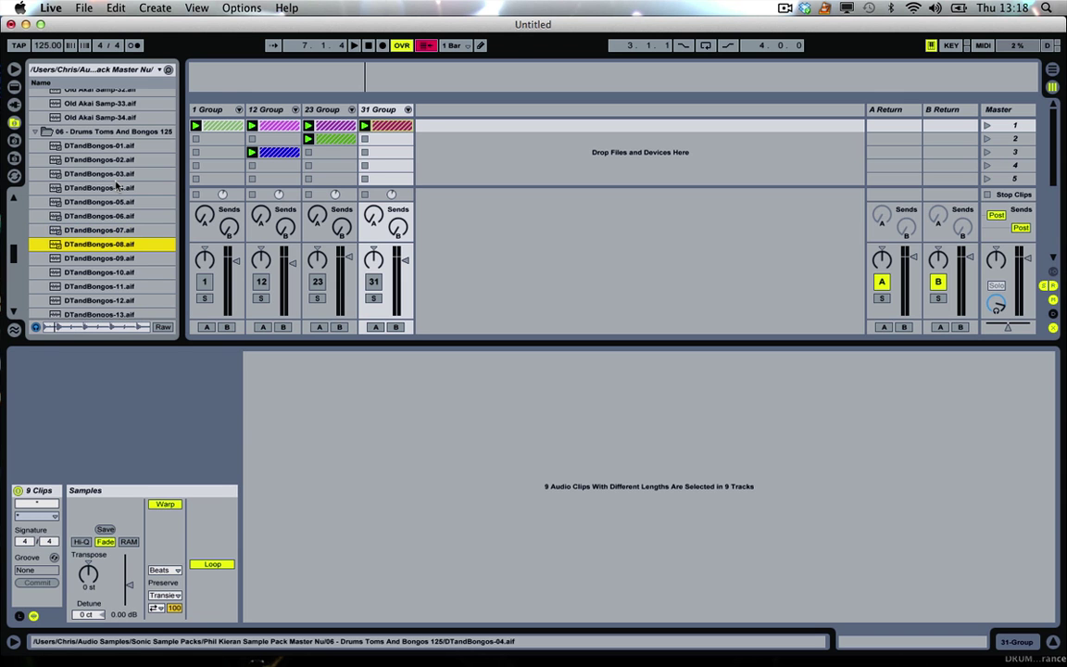
key(Down)
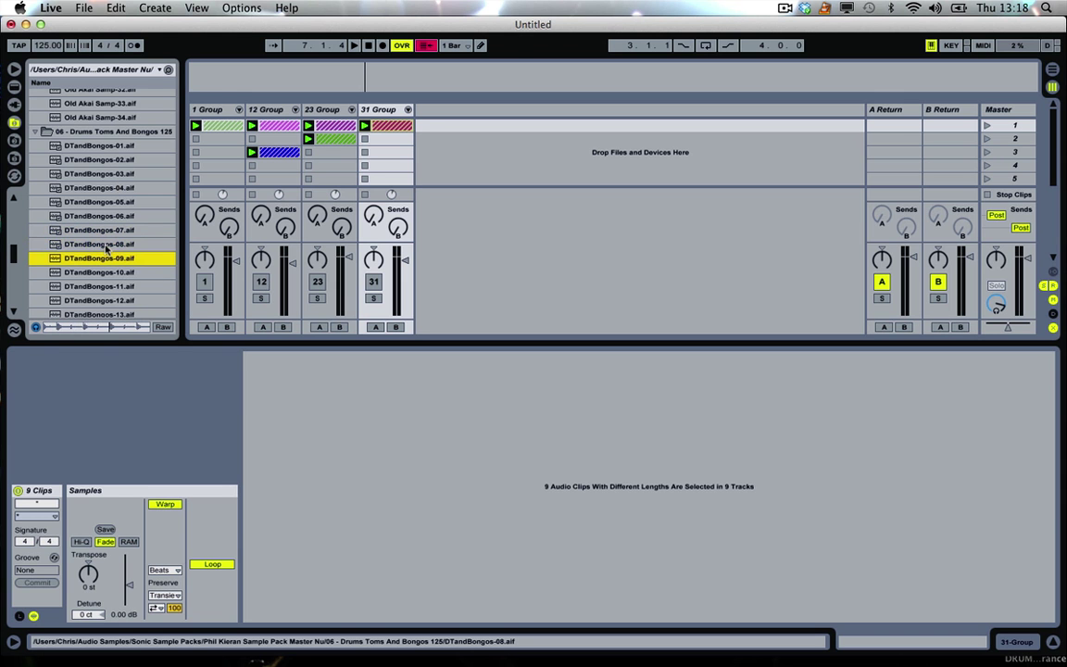
key(Down)
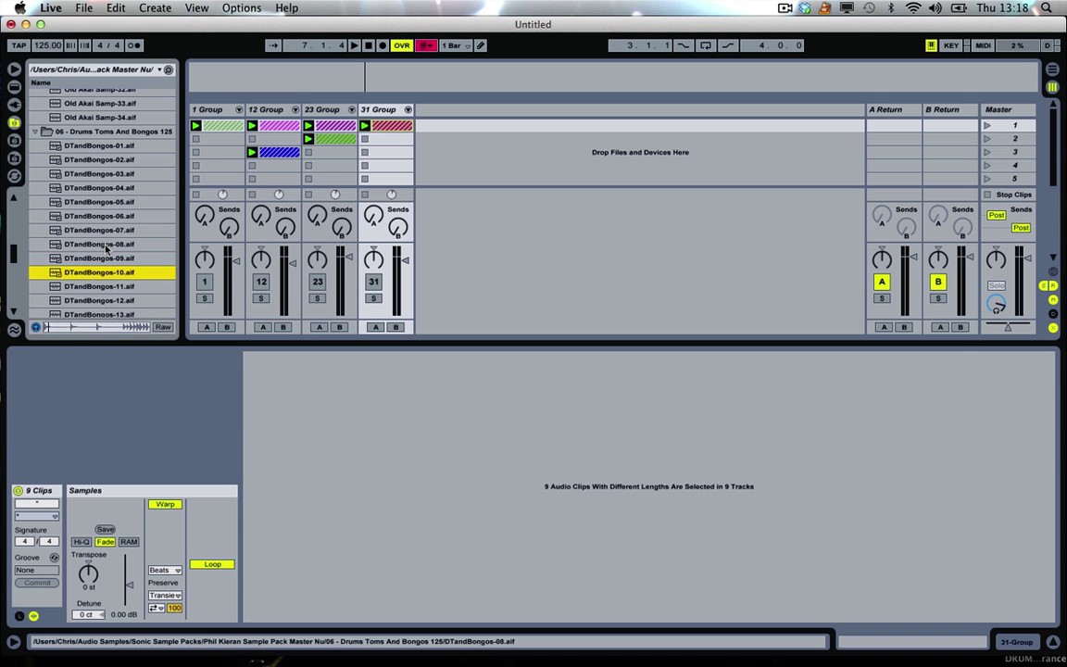
key(Down)
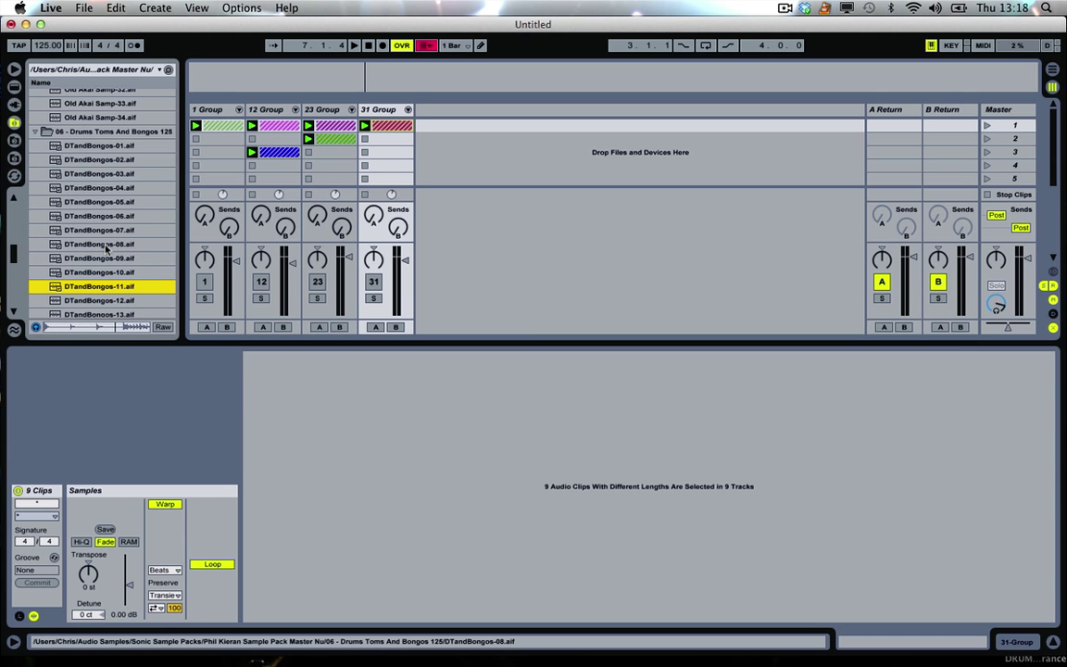
key(Down)
key(Down)
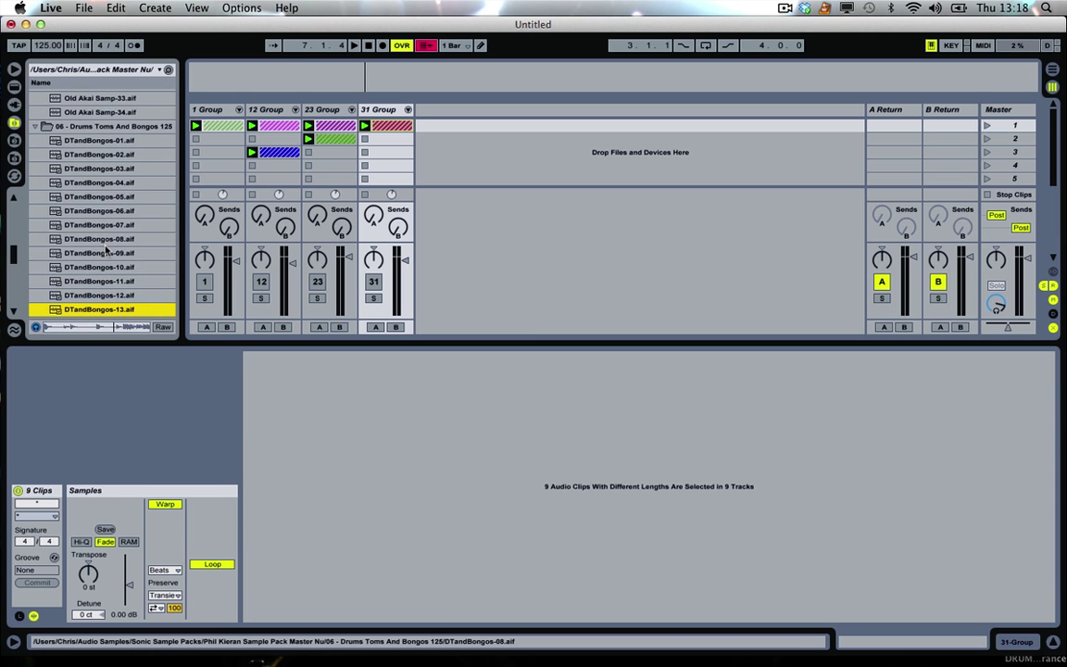
key(Down)
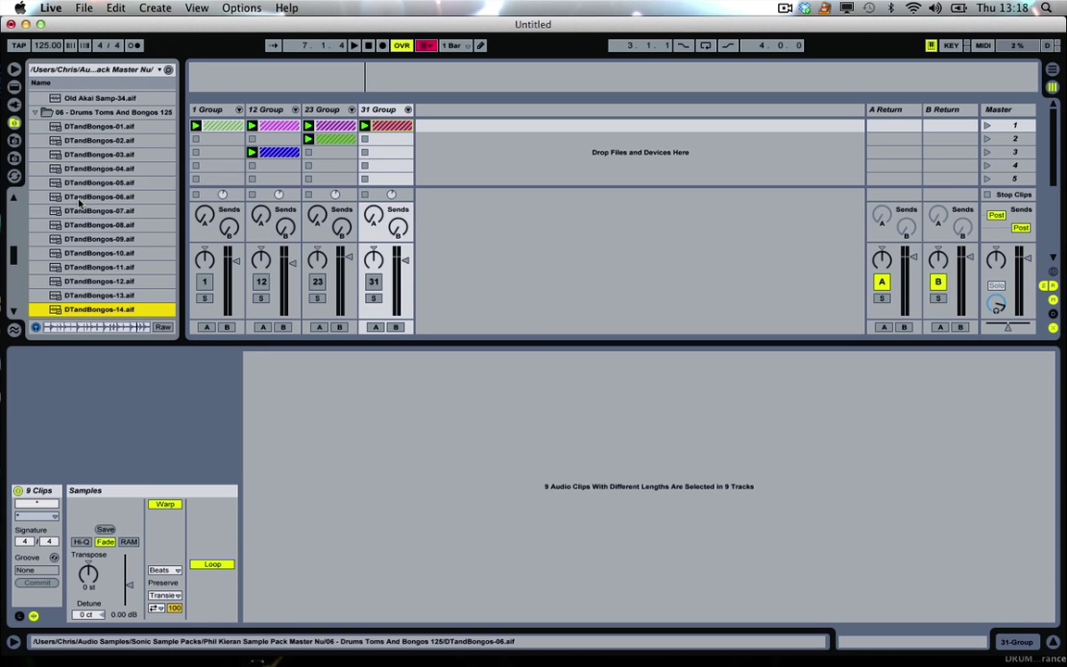
key(Down)
key(Down)
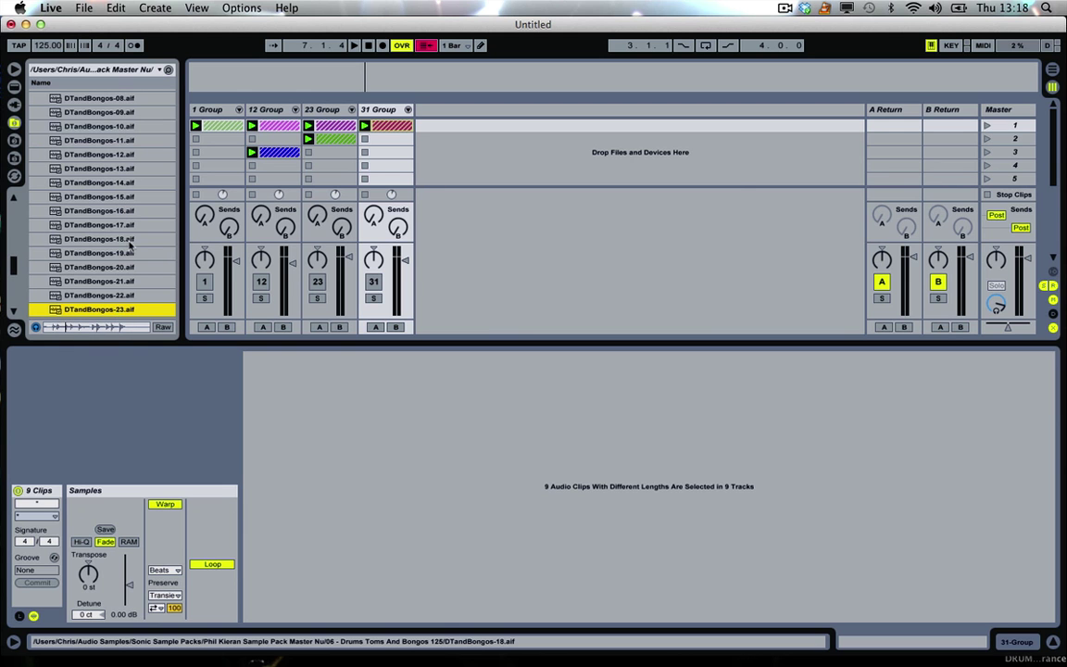
scroll(116, 229, down, 4)
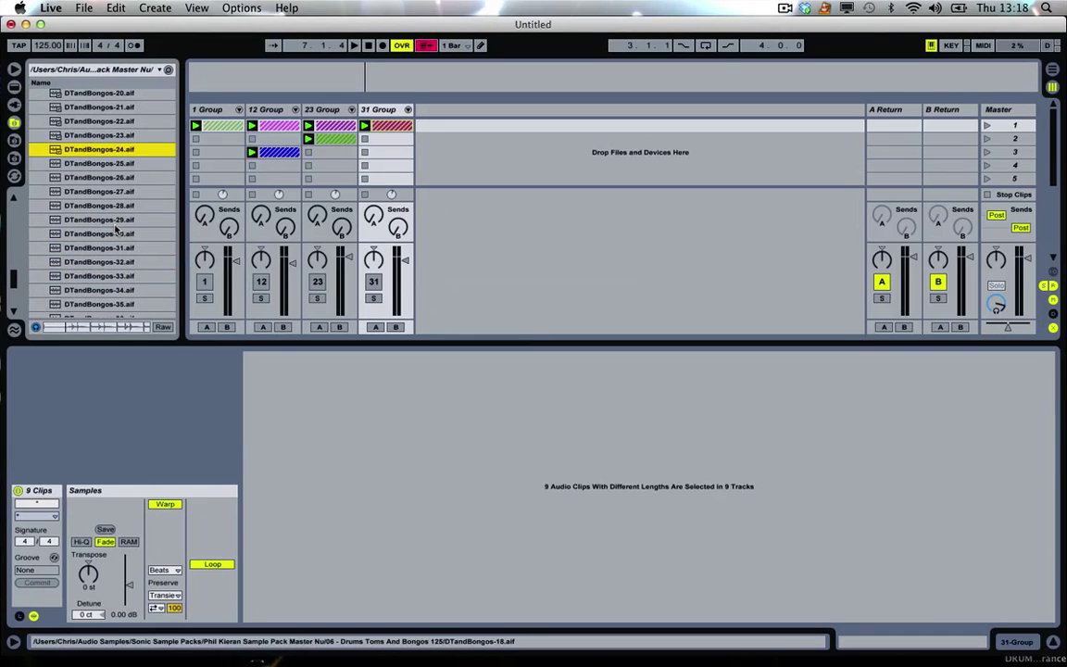
key(Down)
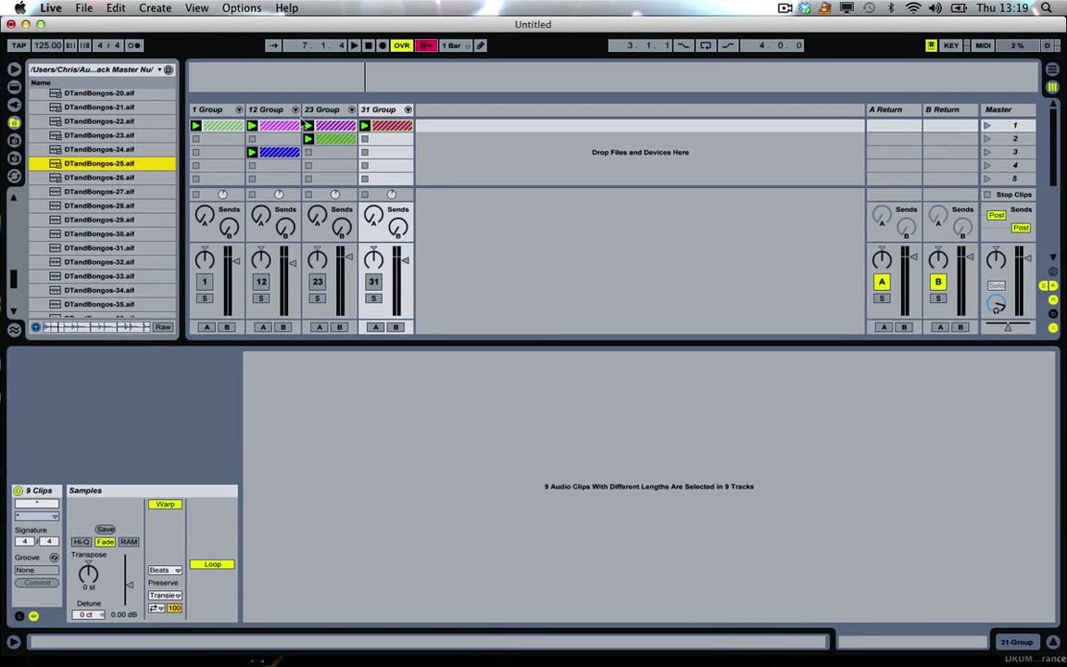
Unfold 31 Group, drop DTandBongos-25 into track 32's second slot and launch it
click(408, 109)
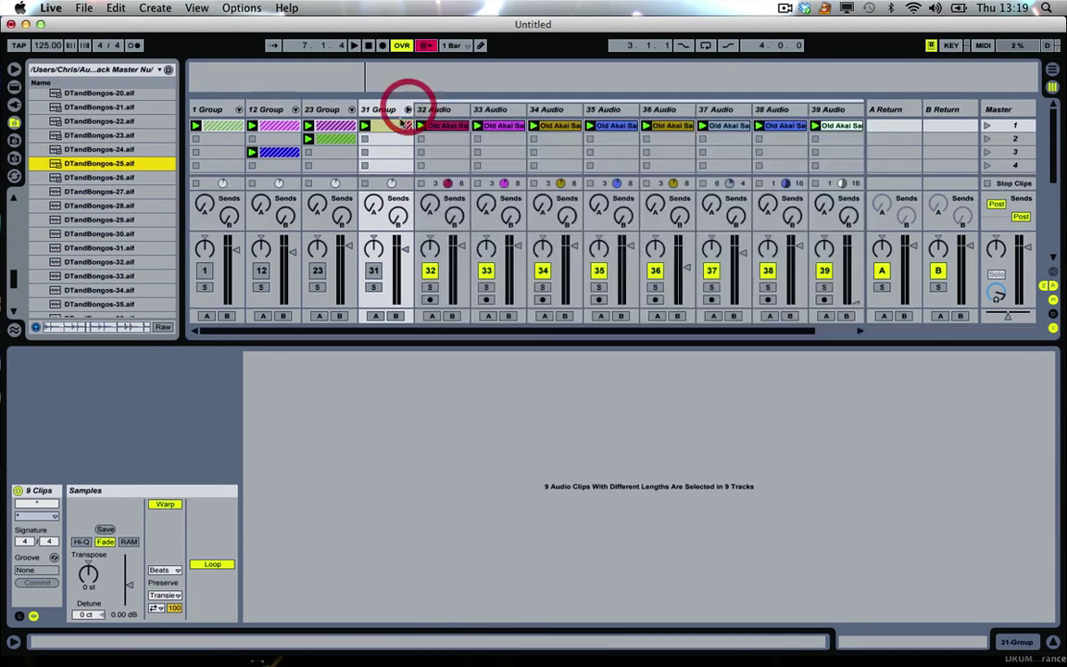
drag(438, 146, 430, 139)
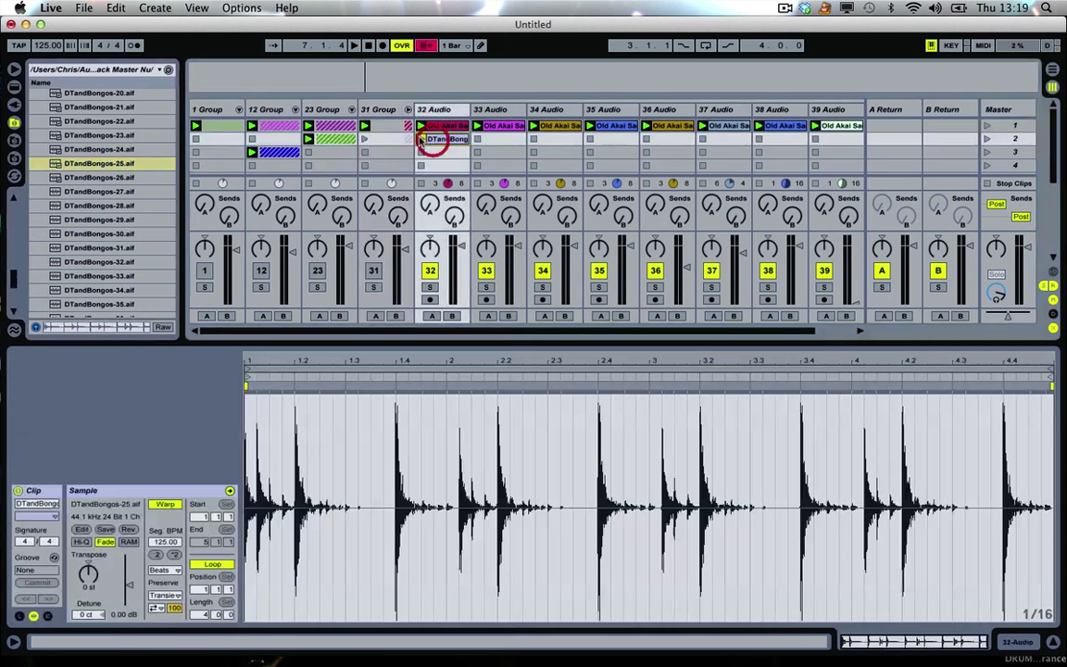
click(421, 139)
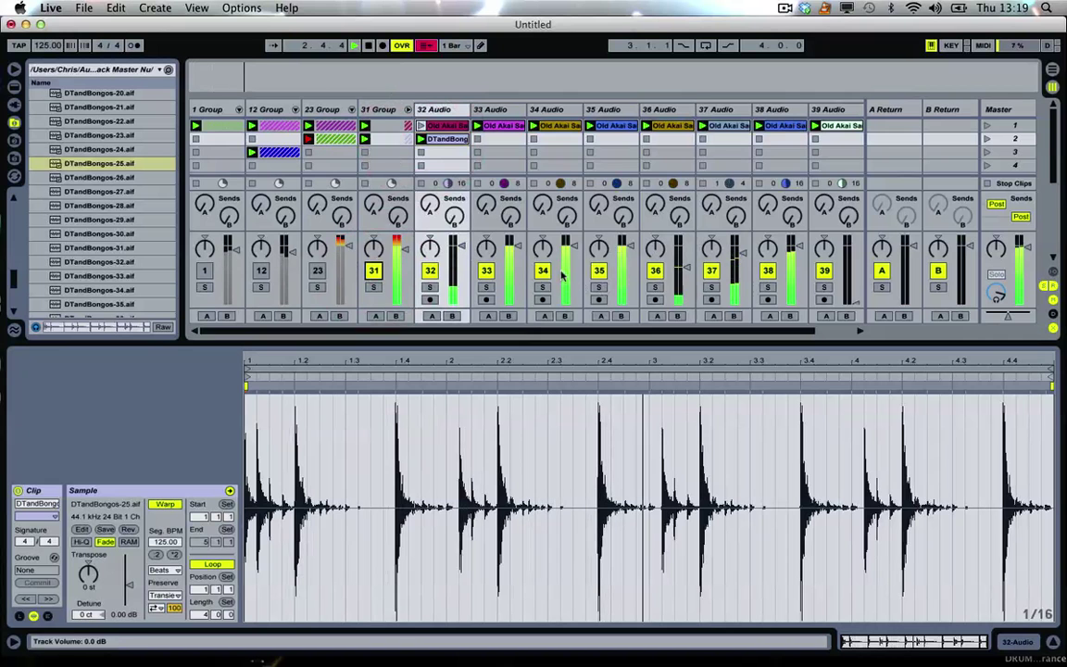
Mute tracks 33, 34 and 36 via faders, set 35 to about -10 dB and 37 to -4.4 dB, then fold the group
drag(516, 245, 516, 298)
drag(573, 245, 574, 301)
drag(626, 245, 626, 302)
click(679, 268)
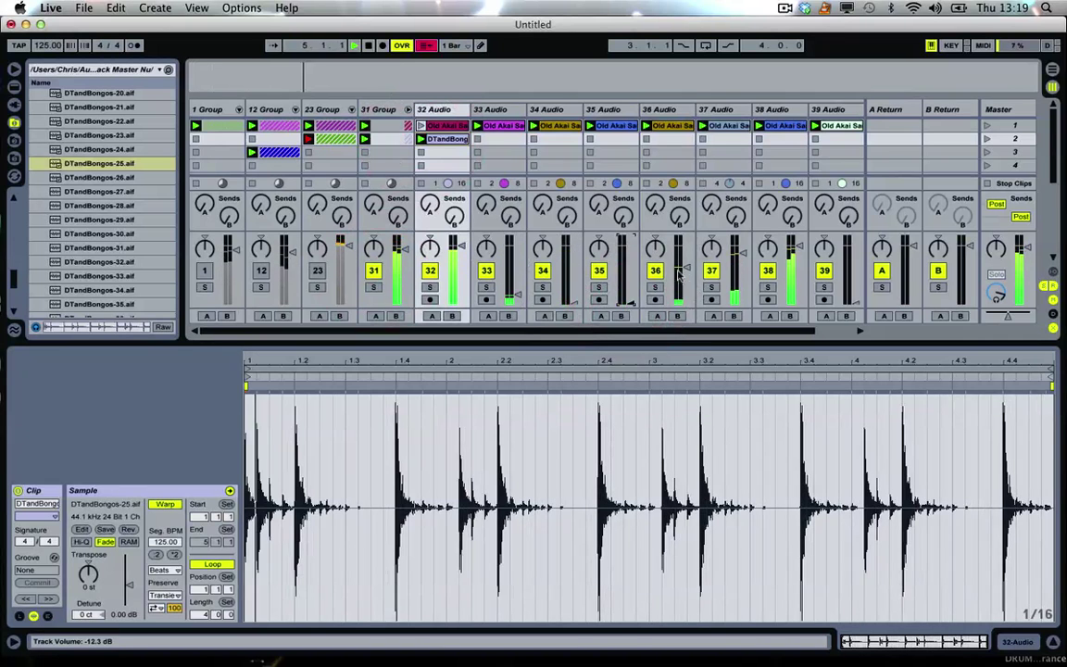
drag(690, 285, 690, 306)
drag(737, 239, 737, 304)
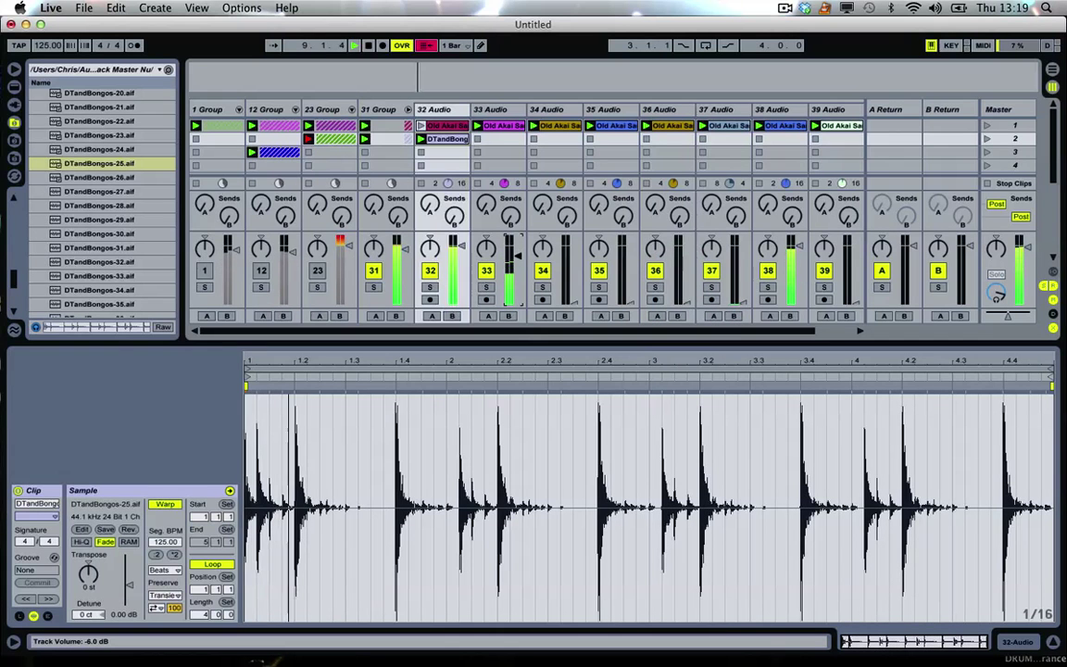
mouse_move(627, 248)
mouse_down()
mouse_move(622, 265)
mouse_move(630, 245)
mouse_up()
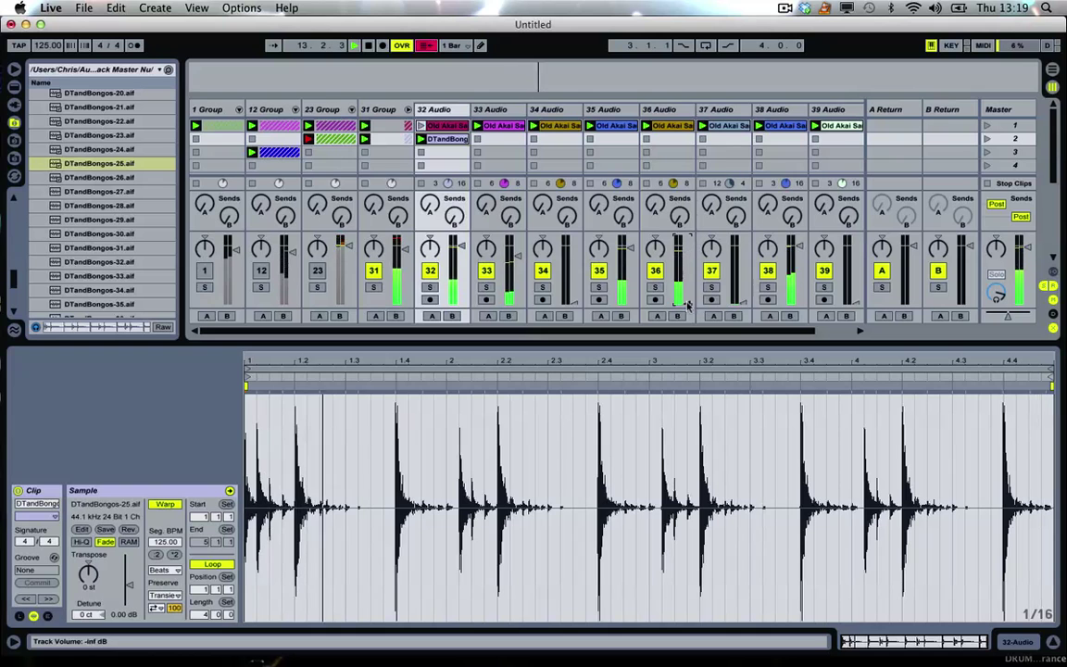
drag(741, 244, 742, 256)
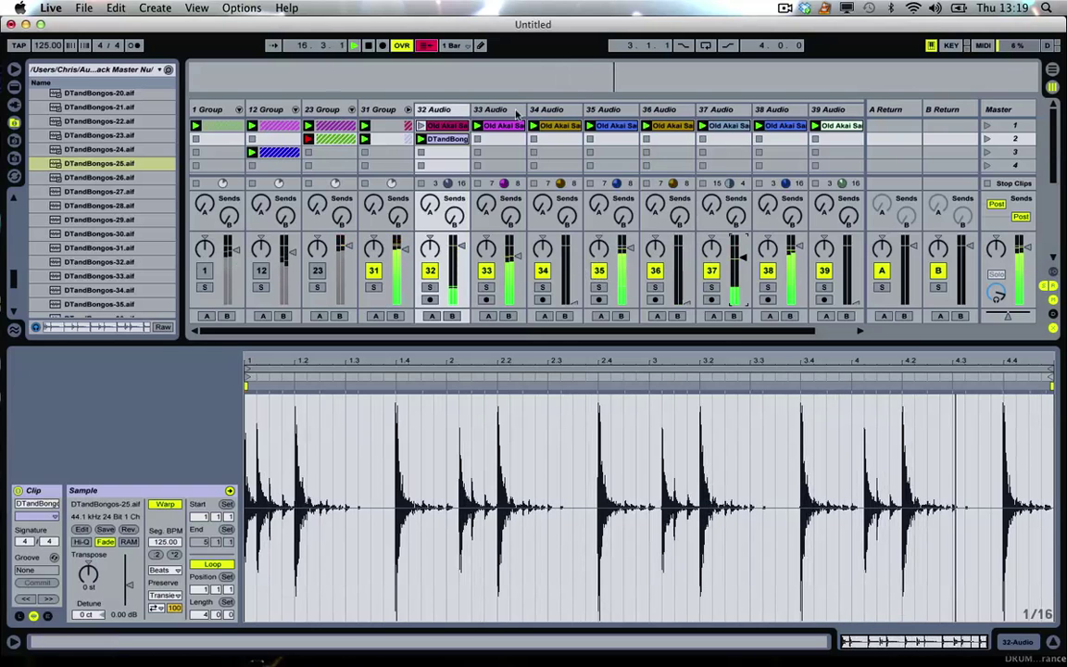
click(407, 109)
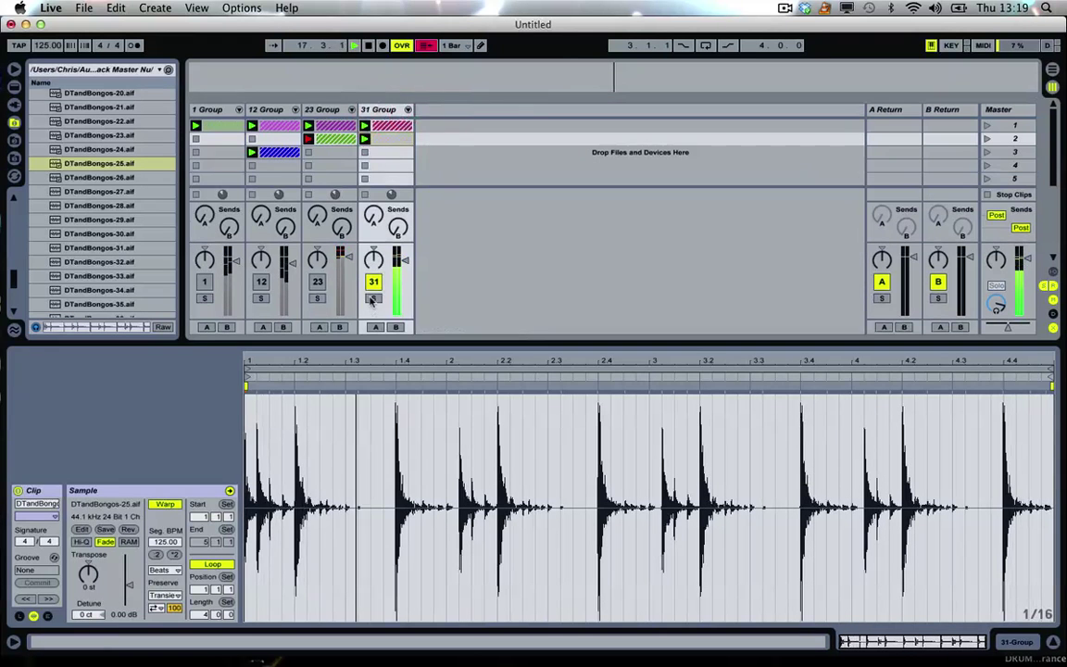
Stop playback and audition further DTandBongos samples, including 32 and 39
key(space)
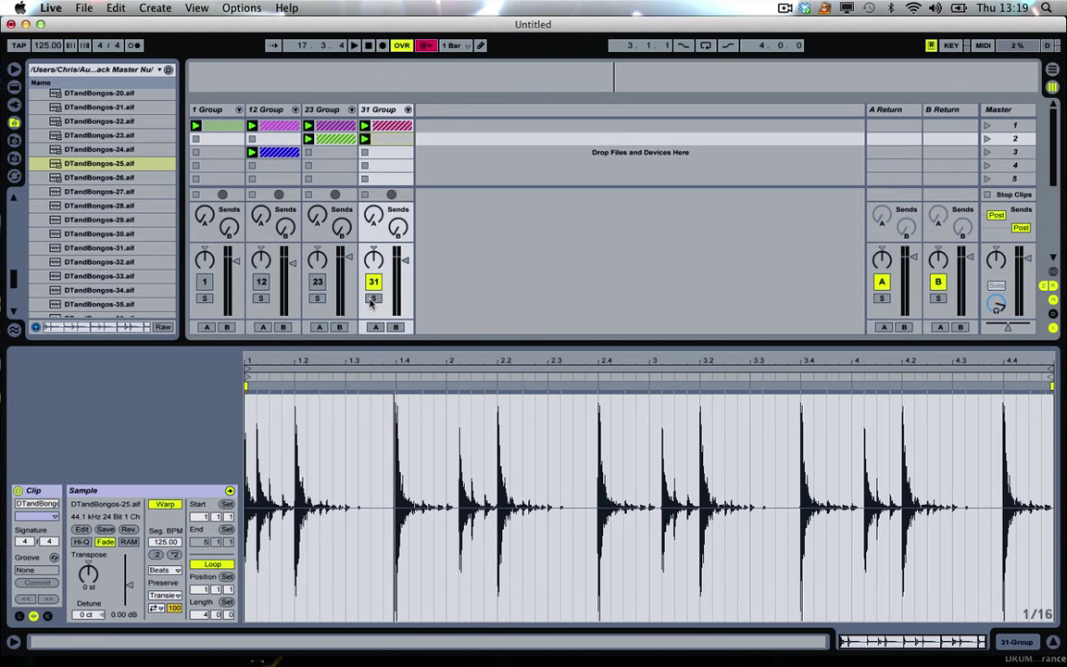
scroll(90, 222, down, 3)
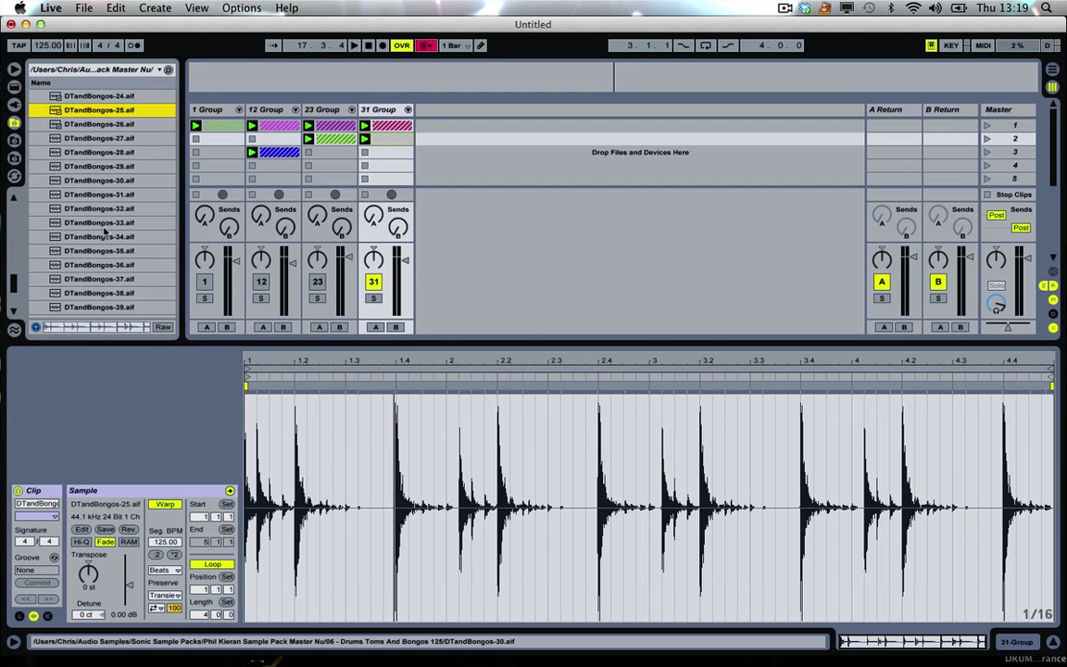
click(110, 136)
click(102, 208)
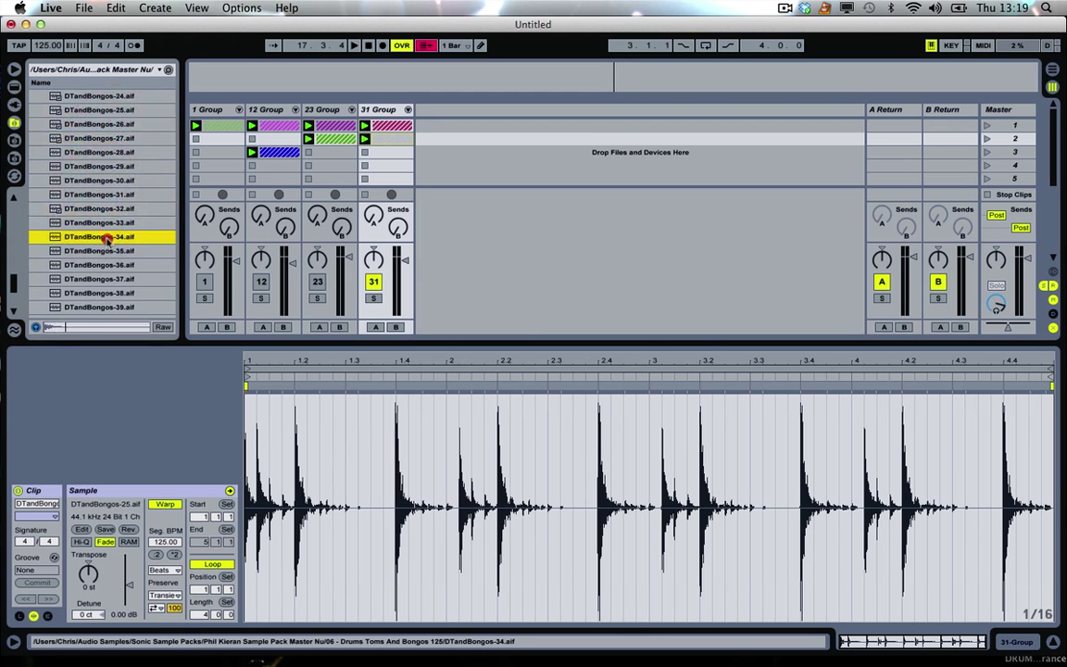
scroll(107, 236, down, 4)
click(99, 227)
scroll(99, 248, down, 2)
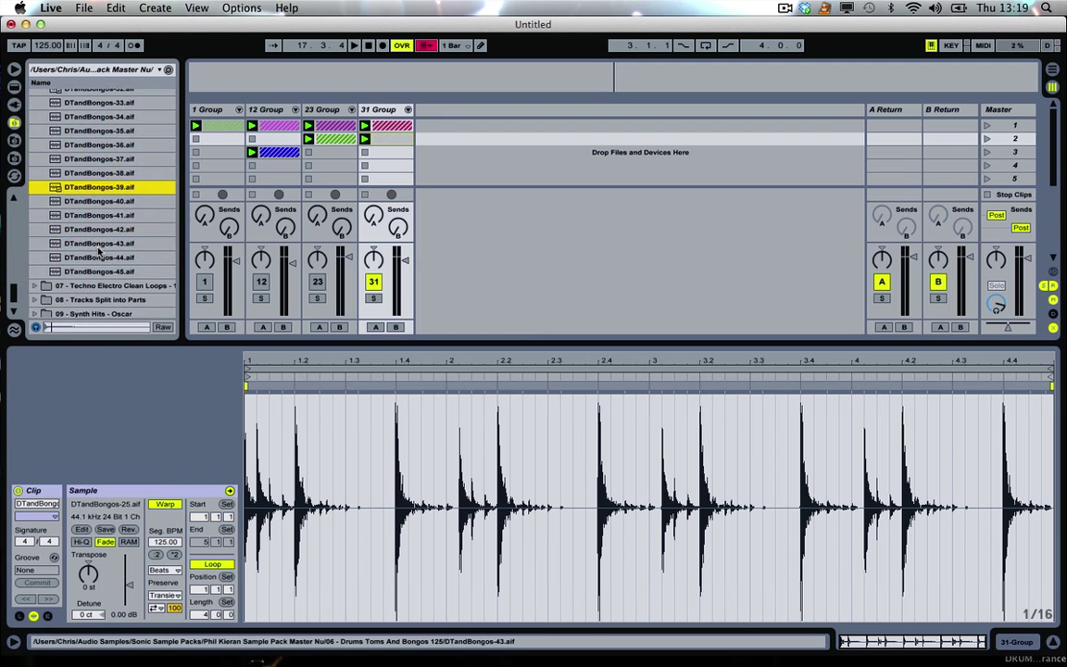
click(96, 236)
scroll(95, 243, down, 2)
scroll(94, 246, up, 7)
scroll(93, 246, down, 10)
Collapse the Akai and Drums folders, open Techno Electro Clean Loops, and preview Loops125-01, -02 and -04
click(35, 138)
click(34, 152)
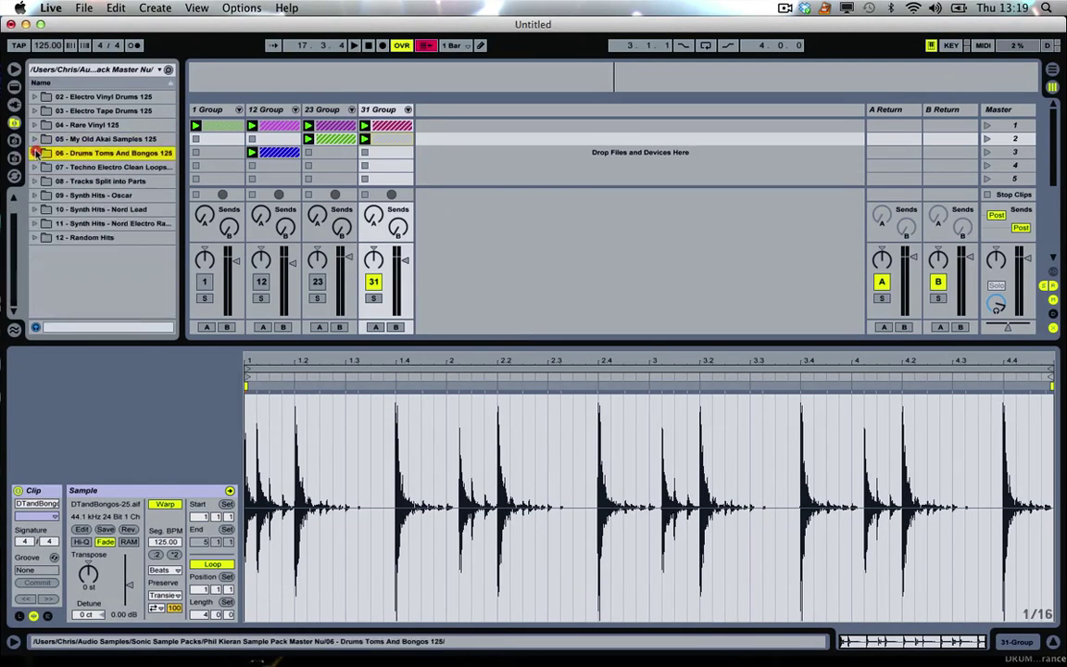
click(34, 167)
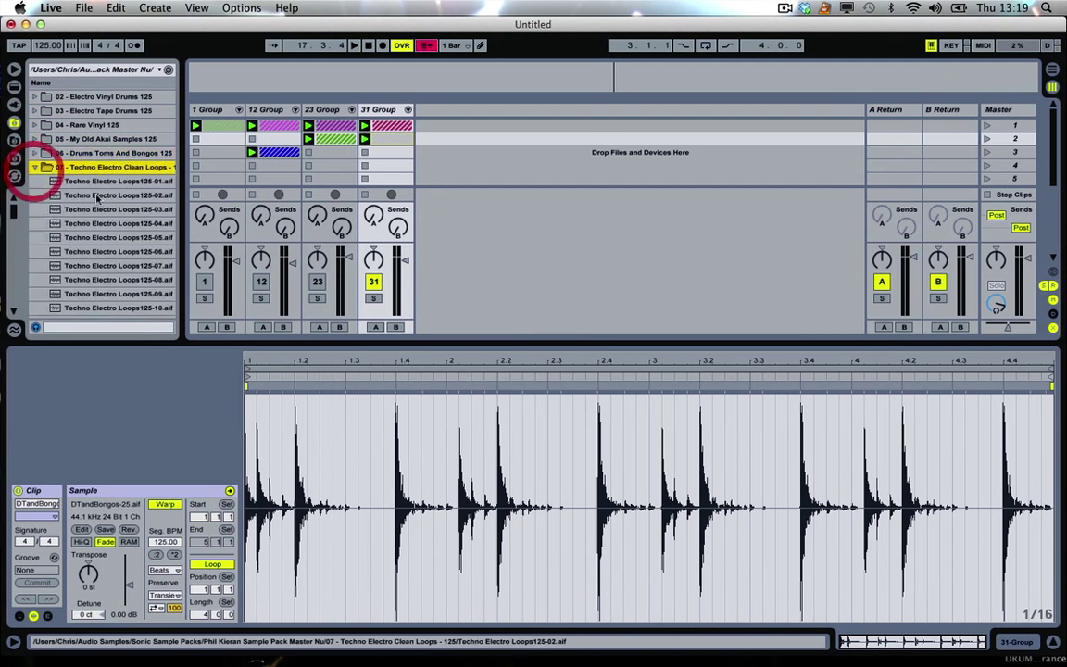
click(104, 192)
key(Up)
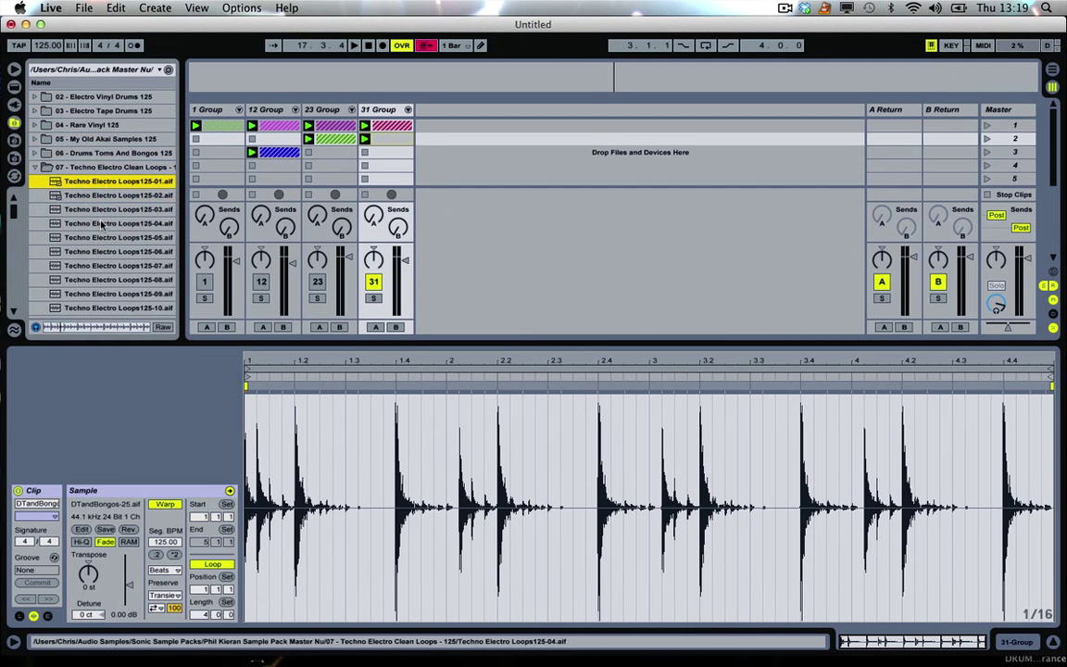
click(101, 223)
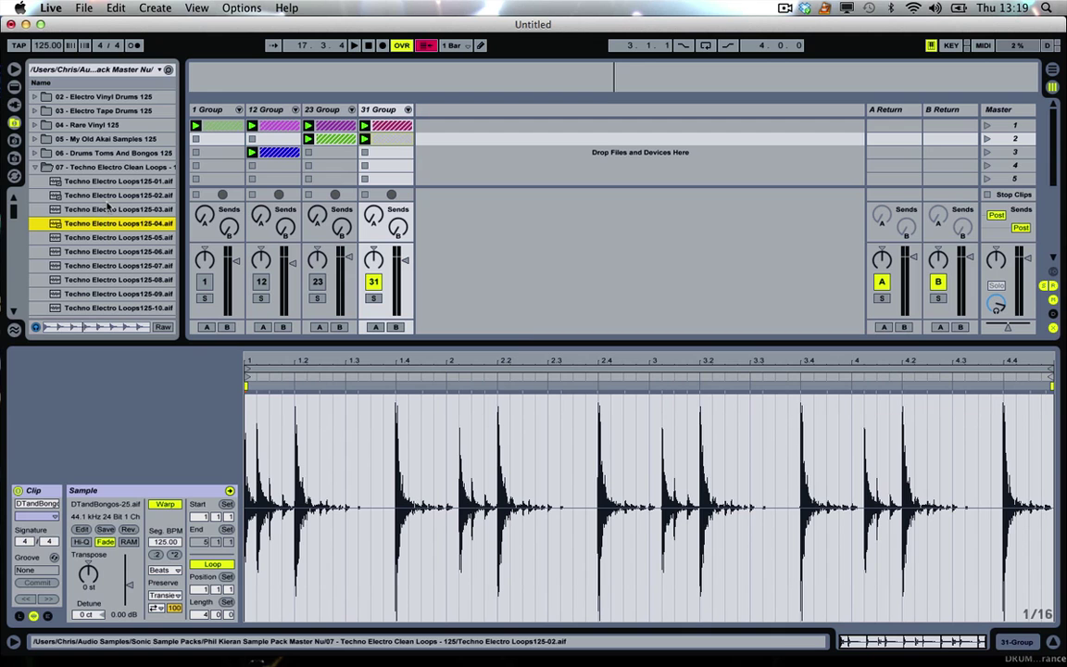
Add Techno Electro loops 04 and 05 on track 41 and loop 07 as new track 42
drag(100, 228, 466, 137)
click(137, 237)
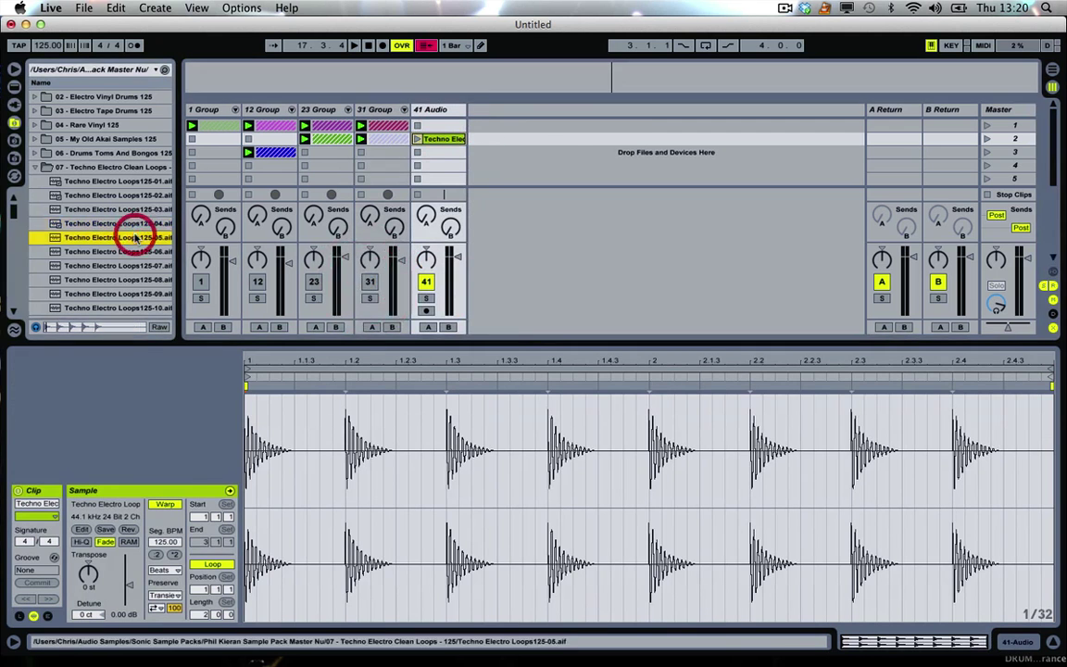
drag(121, 239, 428, 154)
click(132, 254)
click(109, 265)
scroll(98, 238, down, 3)
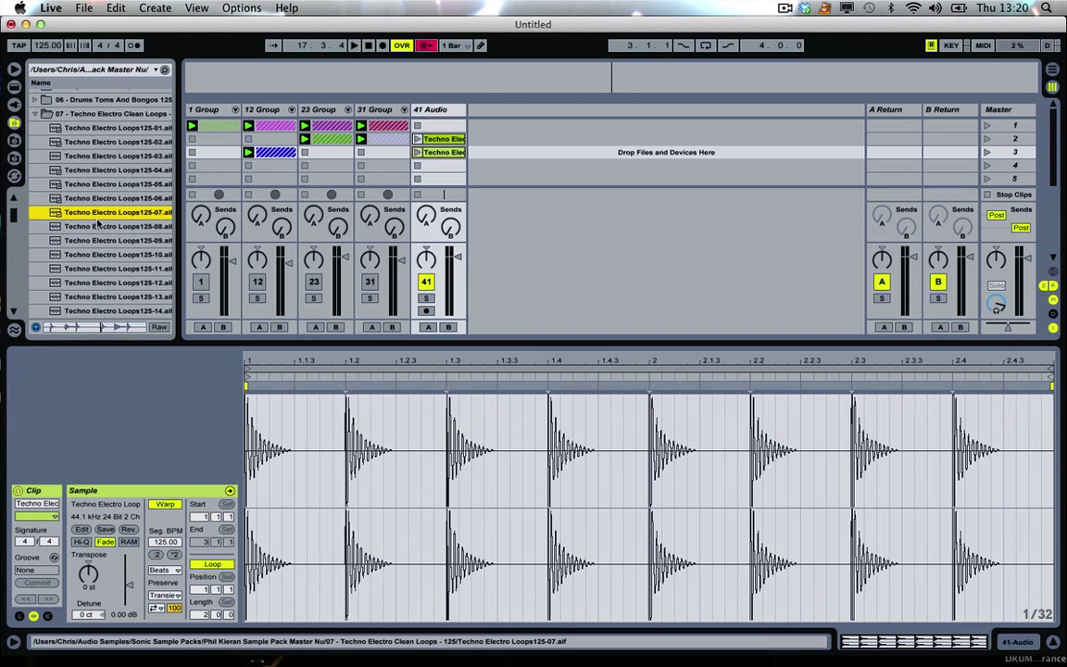
drag(102, 212, 505, 138)
click(111, 226)
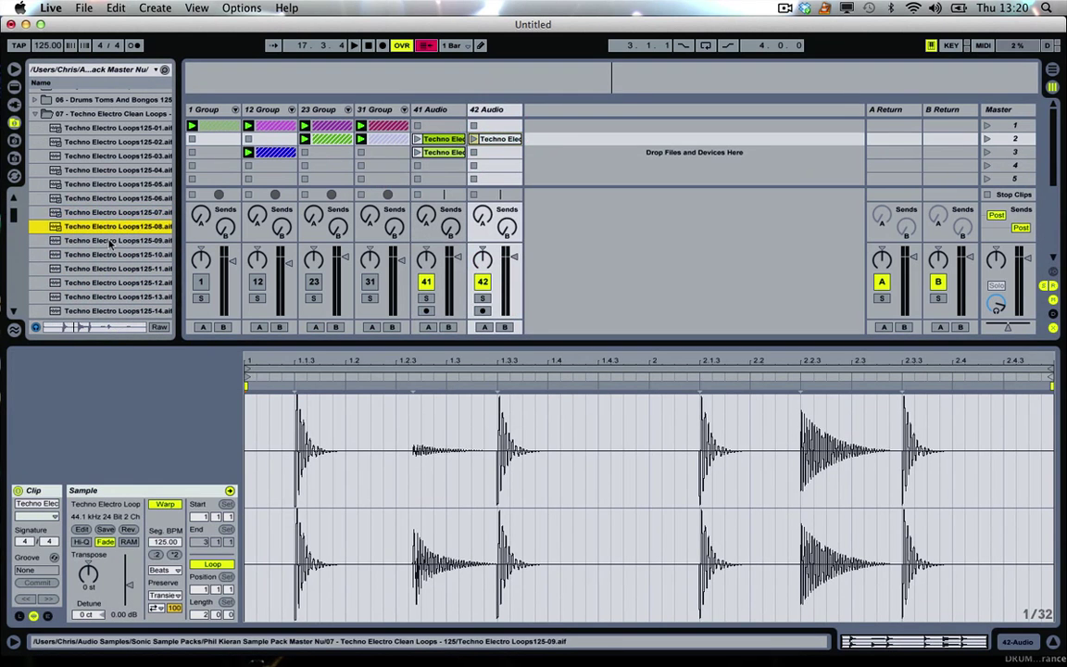
Preview loops 09–12 and add loops 11 and 12 as new tracks 43 and 44
click(110, 241)
click(107, 254)
scroll(102, 231, down, 3)
click(95, 190)
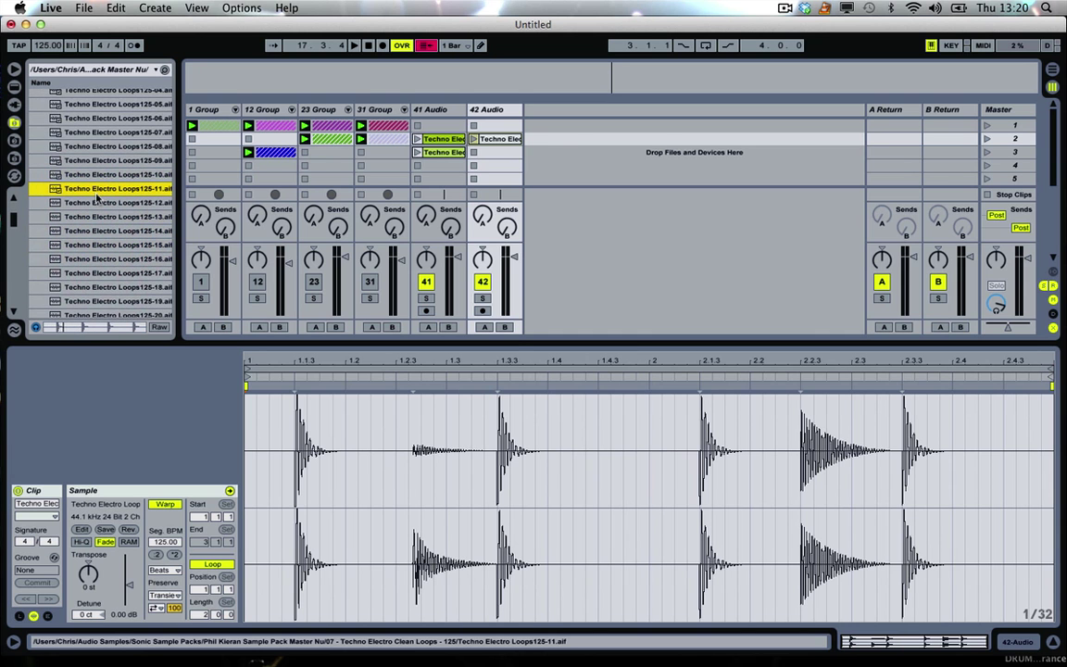
drag(93, 185, 473, 159)
drag(550, 142, 547, 142)
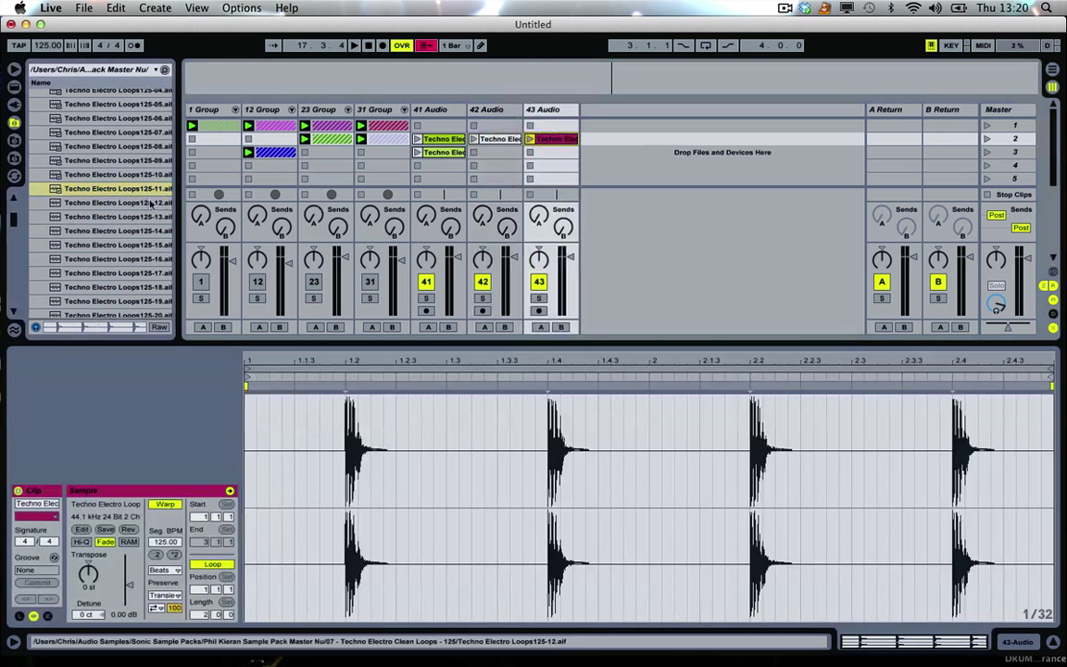
click(125, 201)
scroll(107, 222, down, 2)
scroll(116, 203, down, 1)
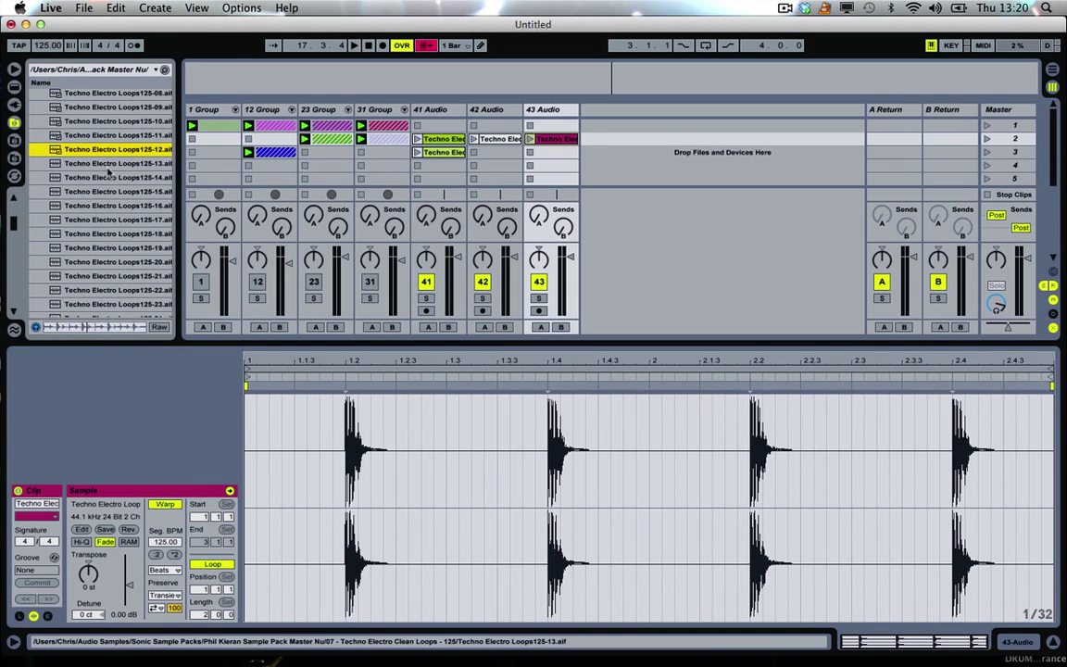
drag(92, 154, 590, 162)
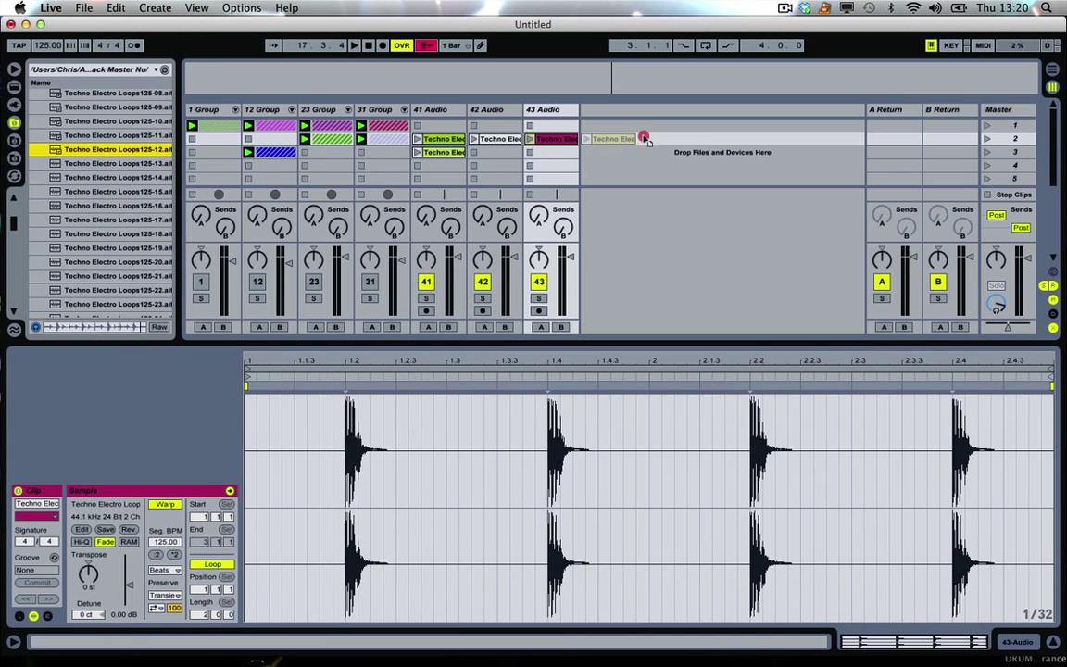
drag(644, 139, 639, 141)
Preview loops 14–19 and add loop 18 as track 45 and loop 19 as track 46
click(105, 177)
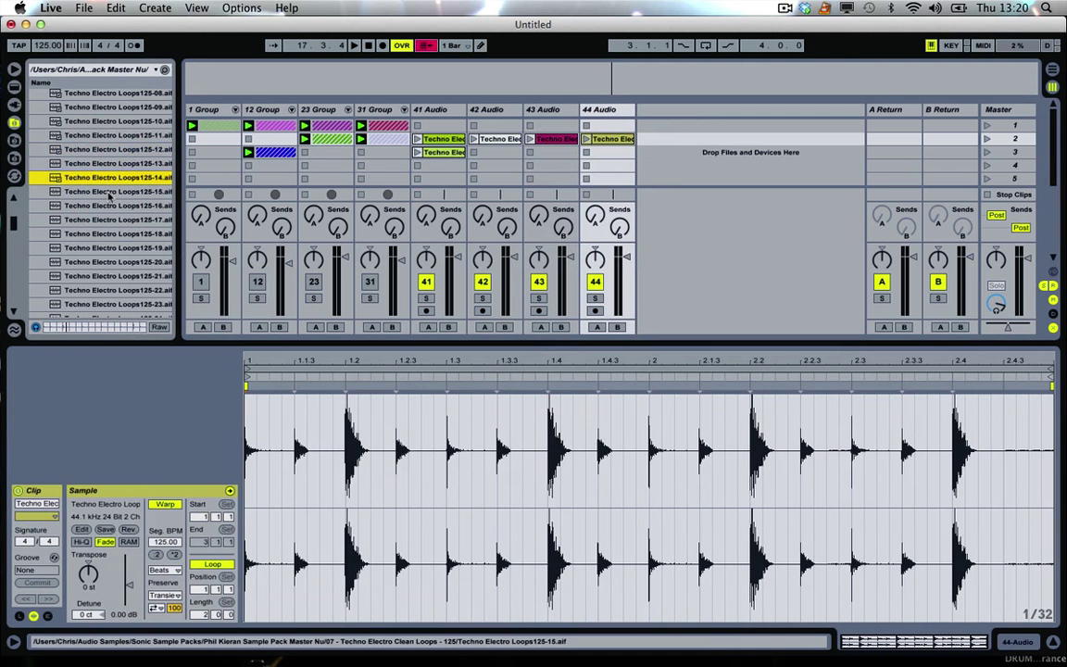
click(107, 191)
click(110, 207)
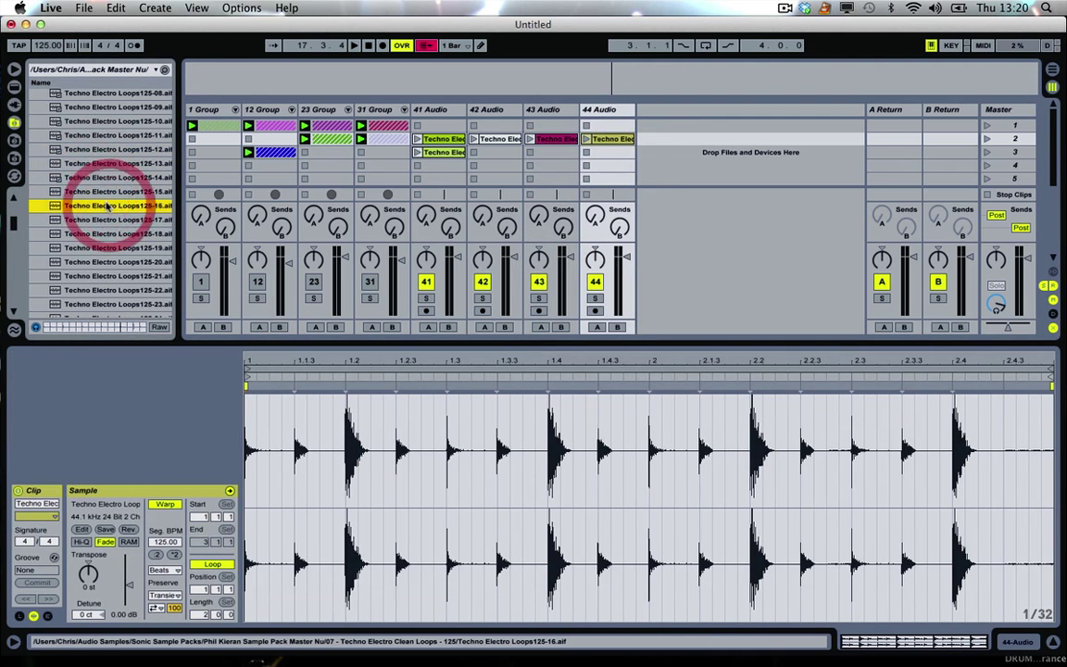
click(112, 220)
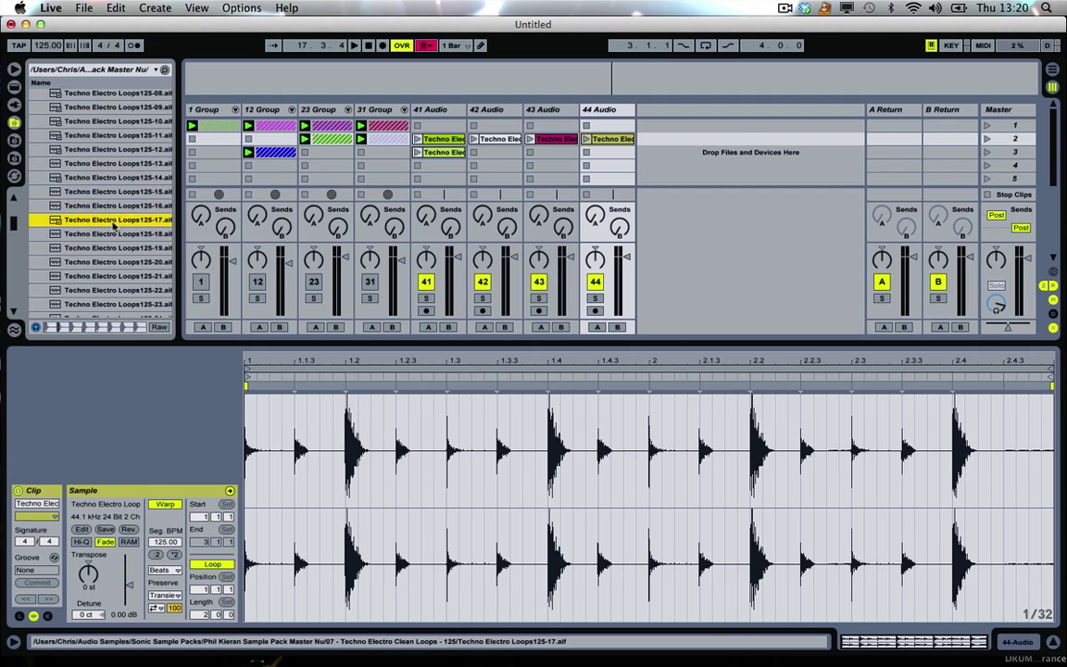
click(113, 233)
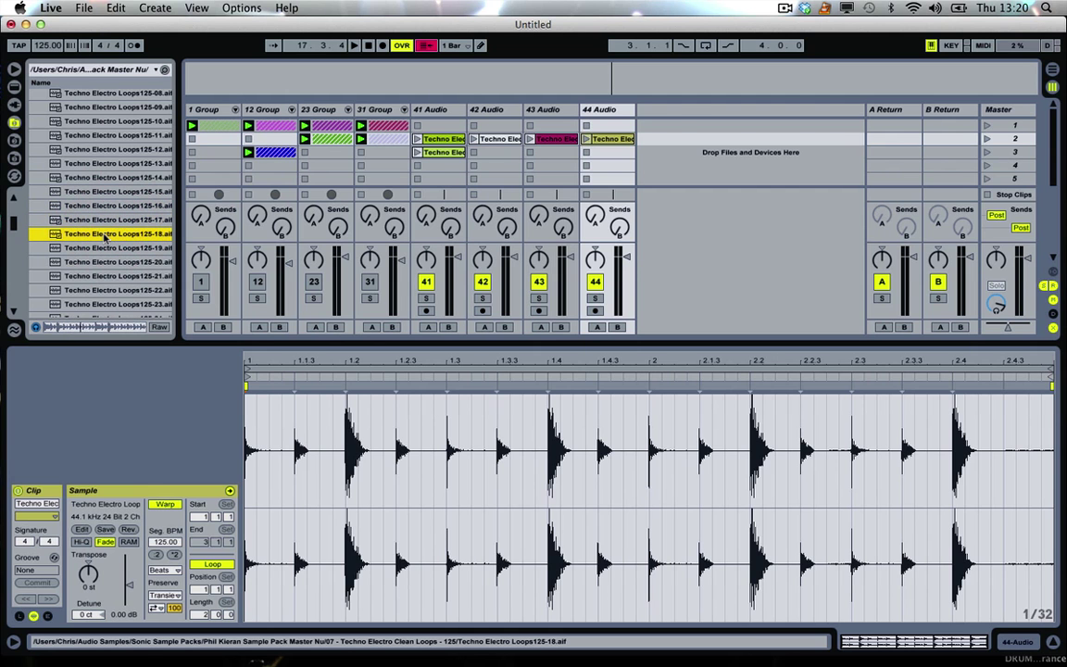
drag(105, 237, 379, 218)
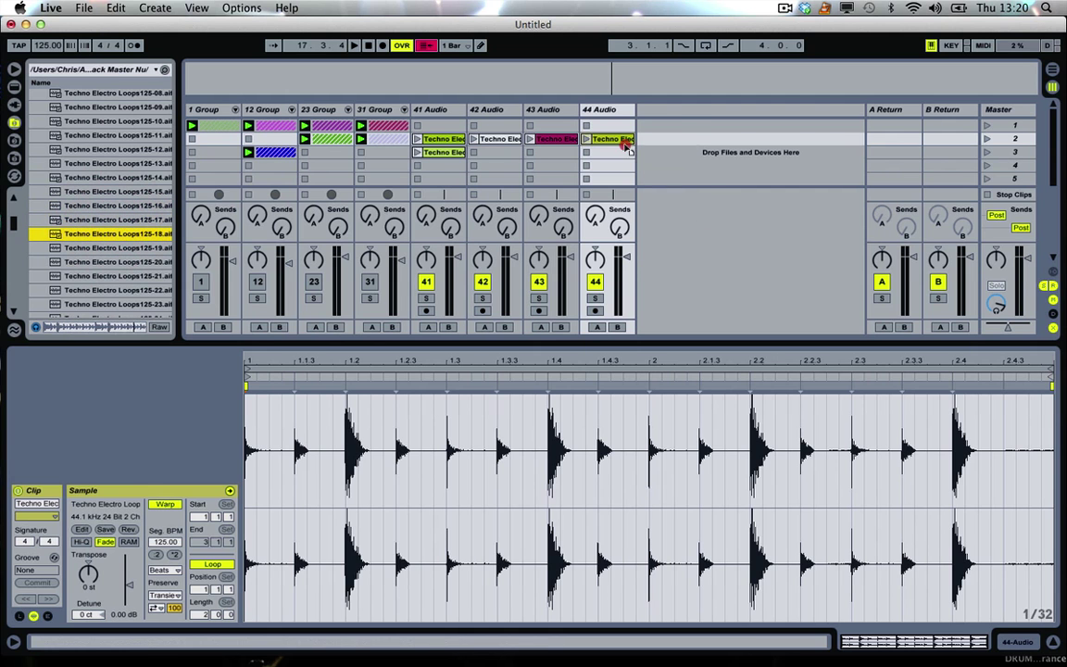
drag(672, 135, 658, 120)
click(88, 247)
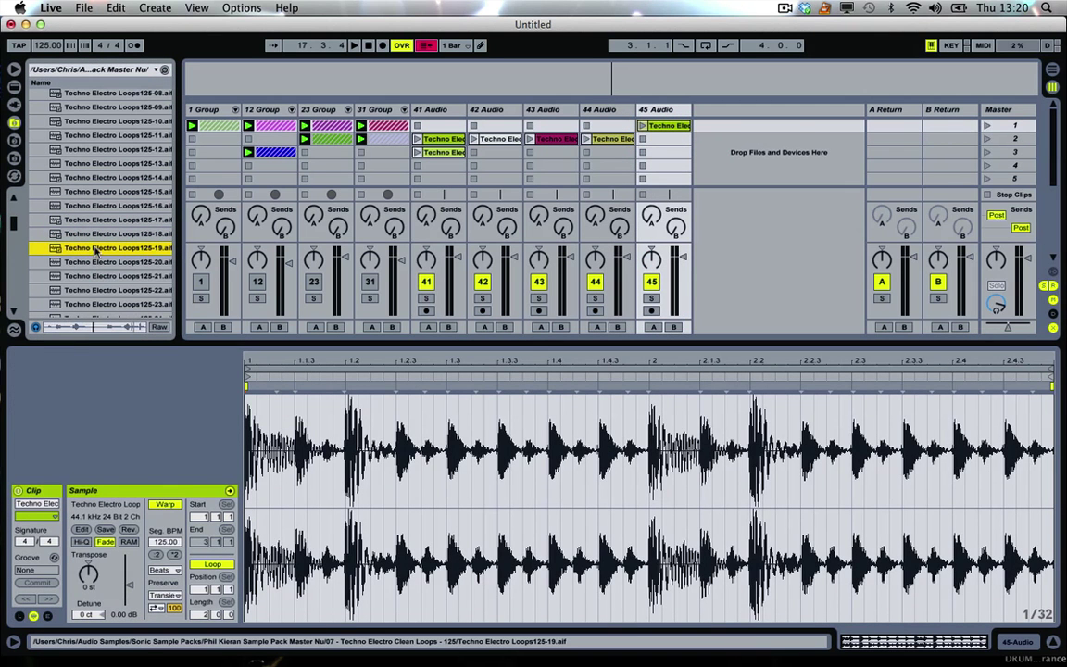
drag(97, 249, 775, 135)
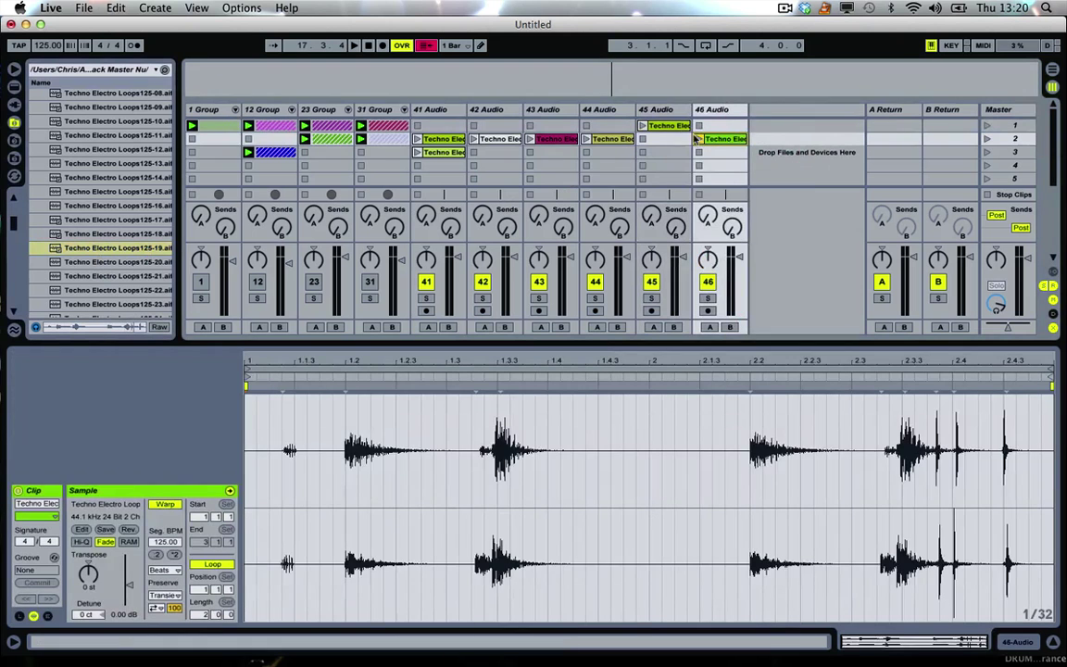
Launch the clips on tracks 41–46, pulling track 45 to -55 dB and track 46 to -3.6 dB
click(475, 139)
click(530, 139)
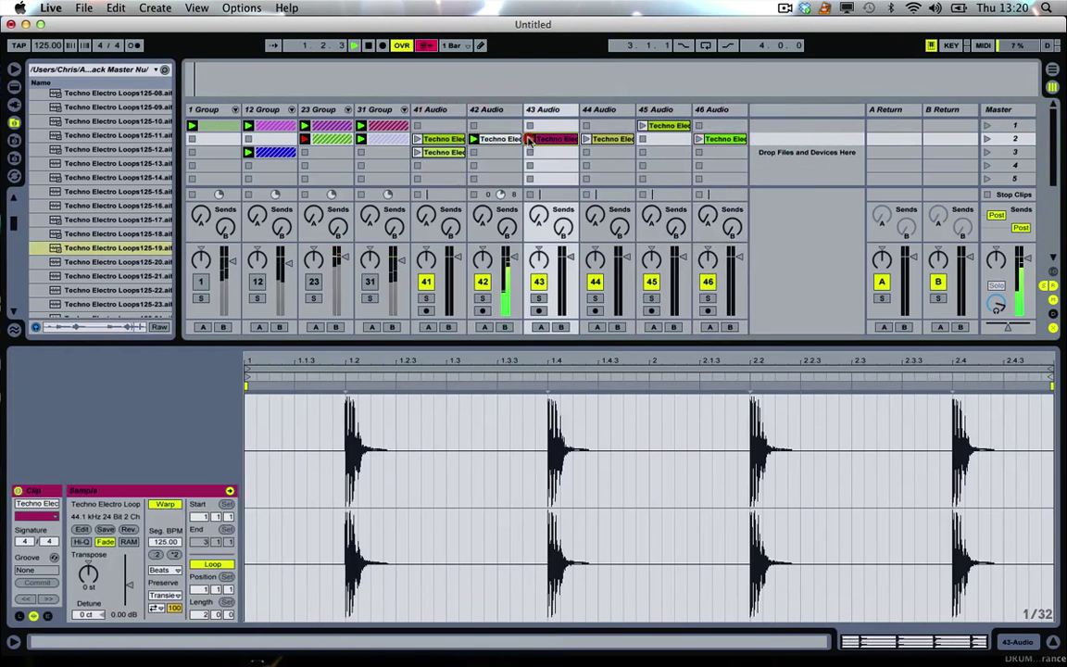
click(417, 152)
click(586, 139)
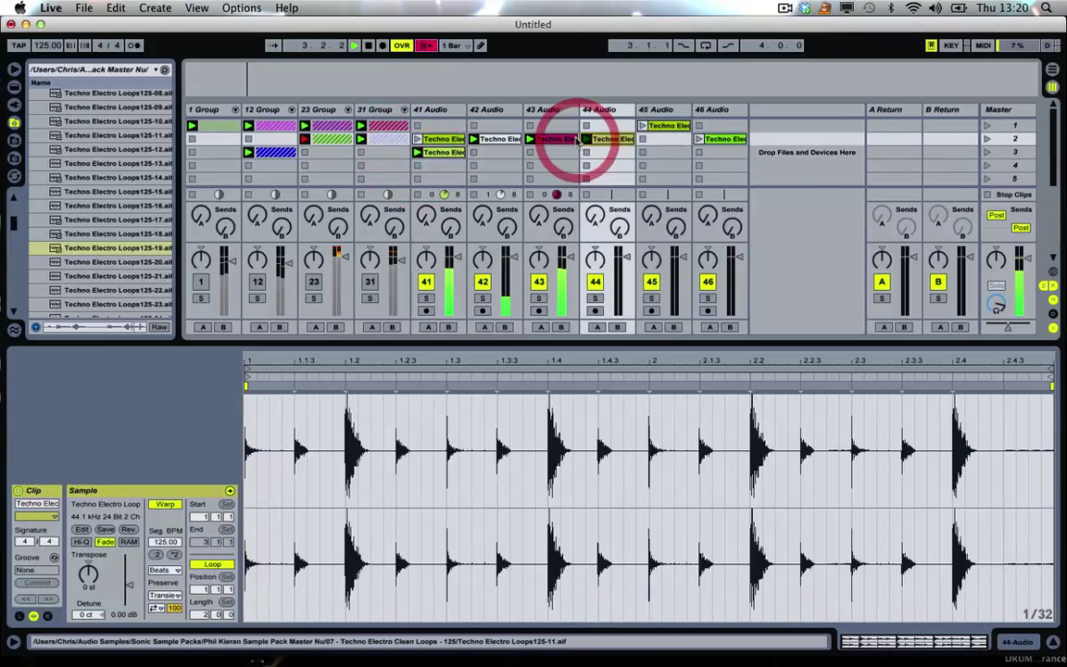
click(645, 128)
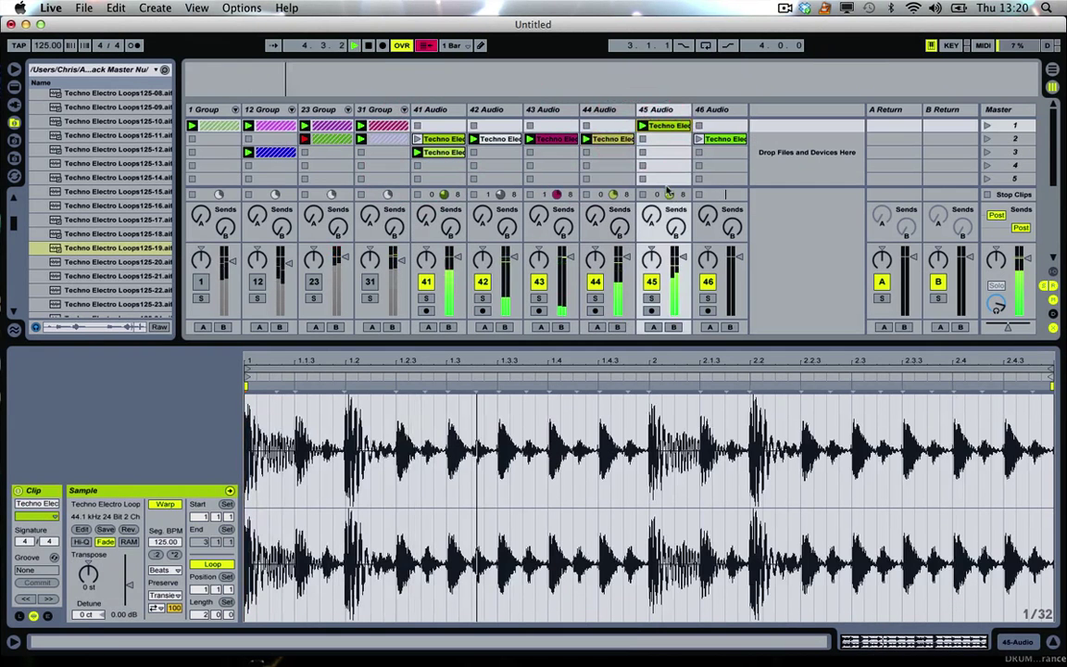
drag(683, 259, 683, 313)
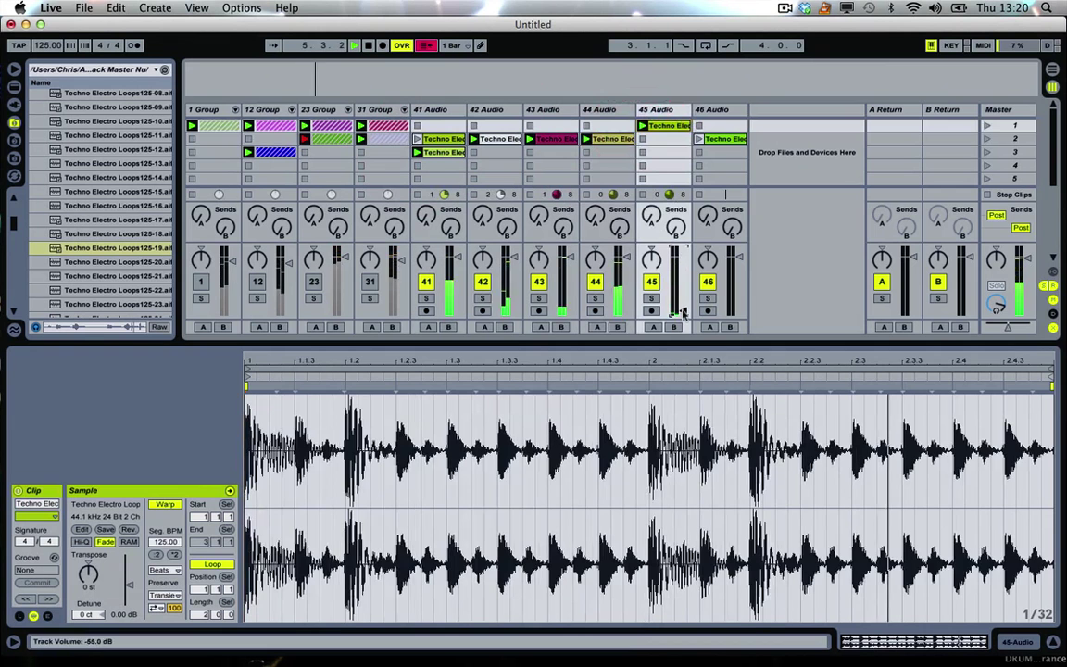
click(700, 139)
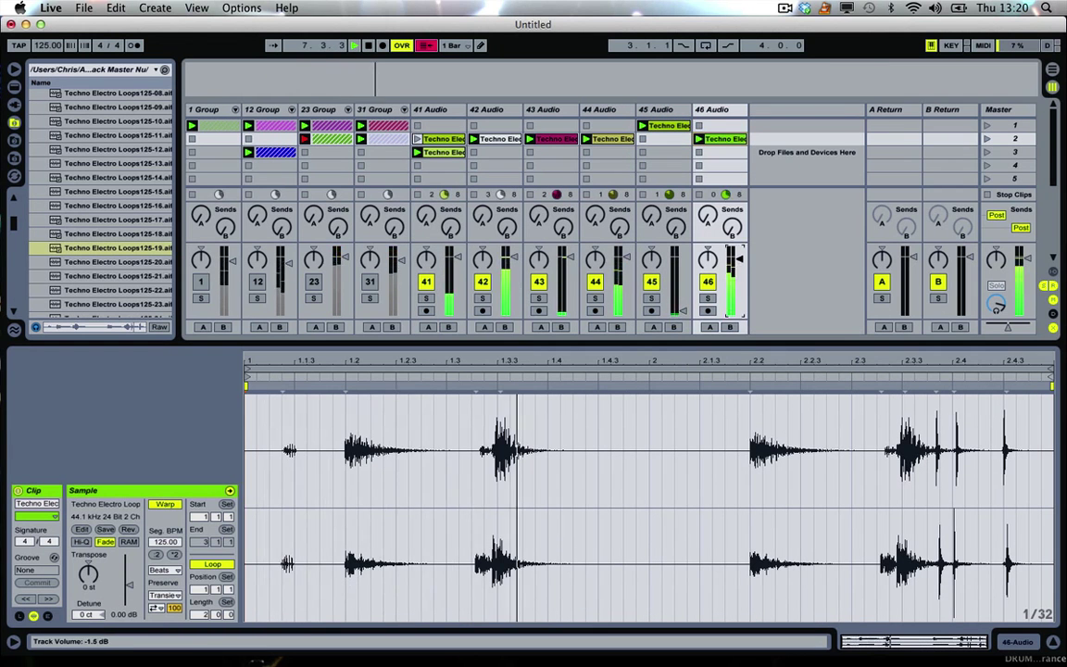
drag(738, 258, 738, 262)
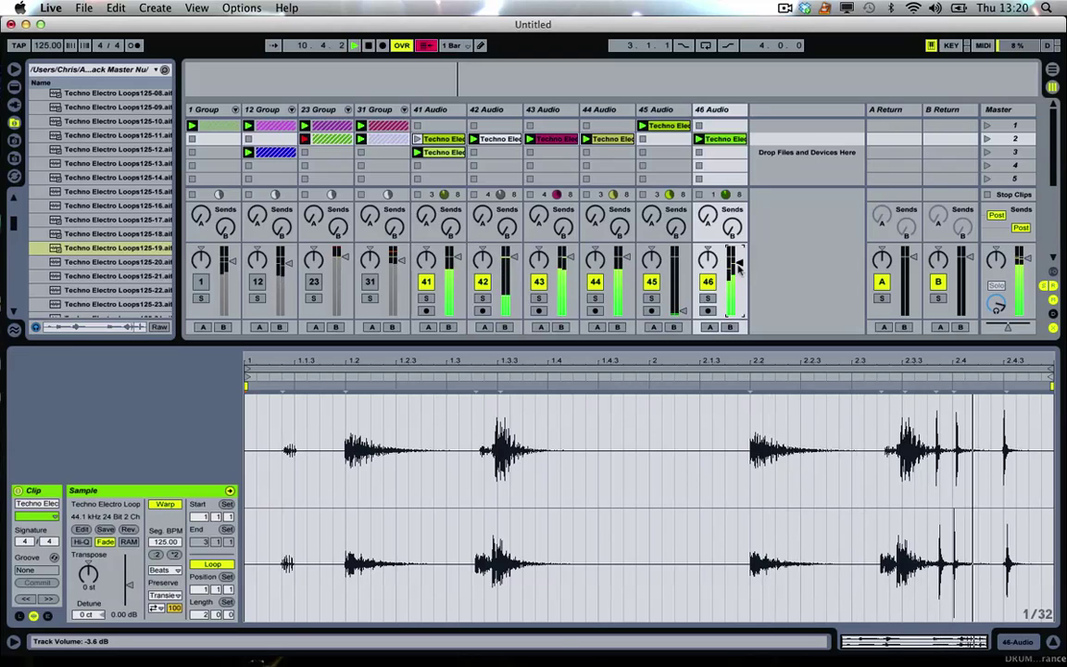
Audition loops 19–23, then place Loops125-24 in track 45's third slot and launch it
click(83, 248)
scroll(68, 255, down, 2)
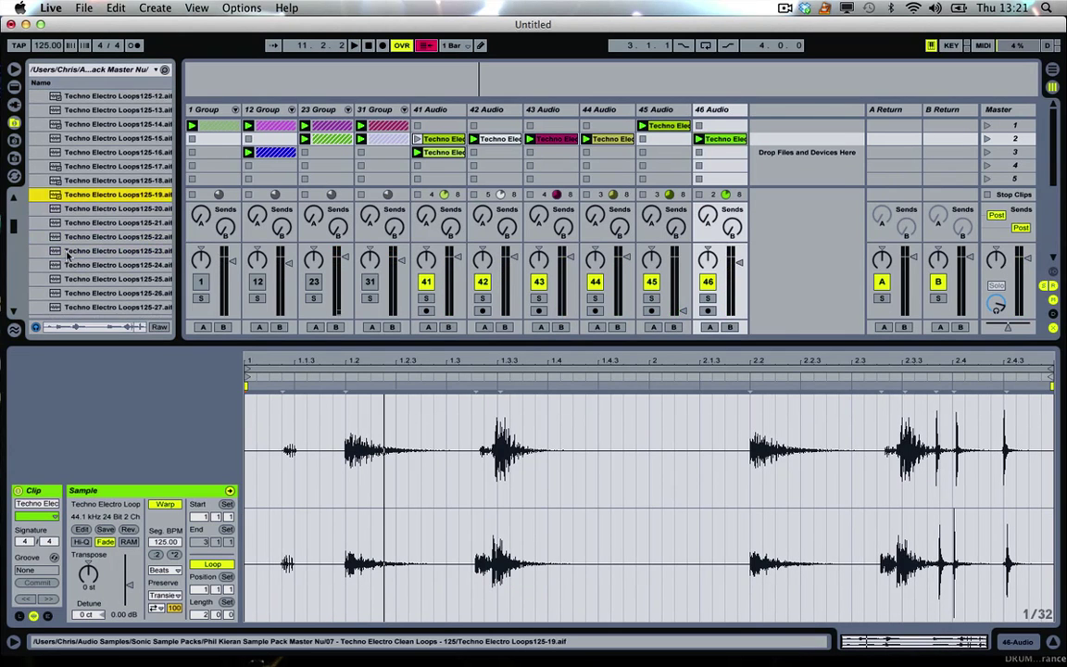
click(72, 206)
key(Down)
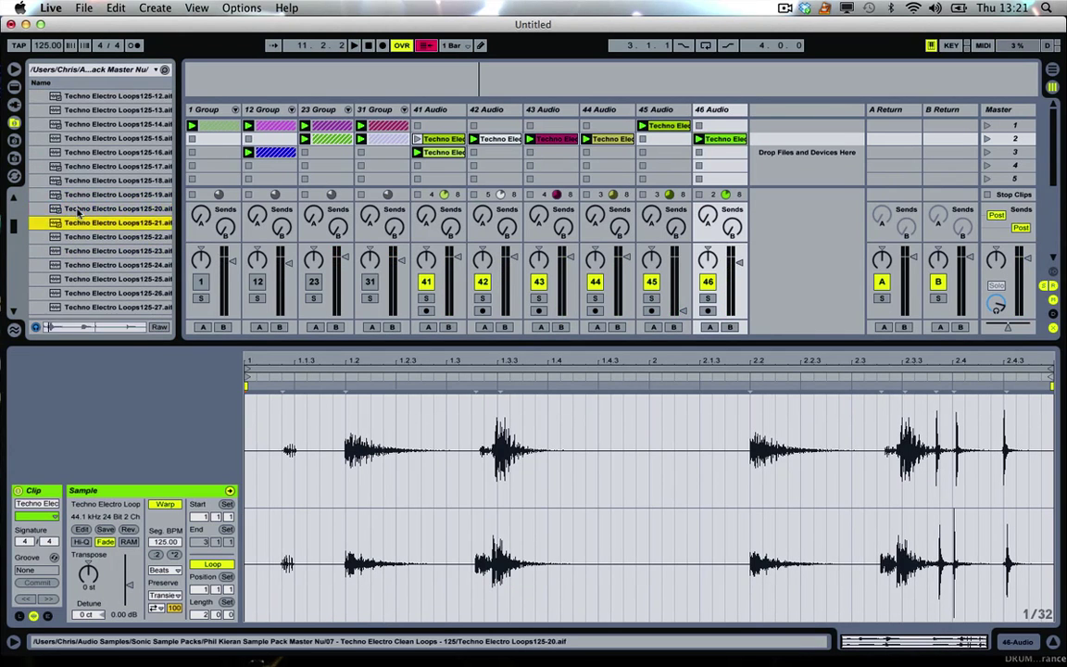
key(Down)
key(Down)
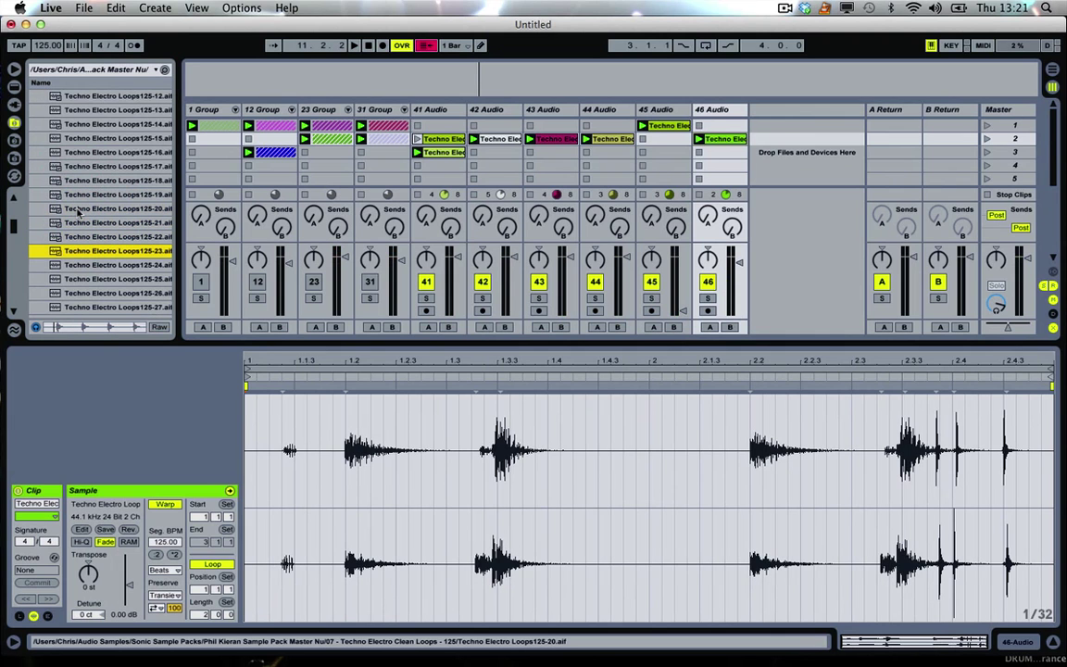
key(Down)
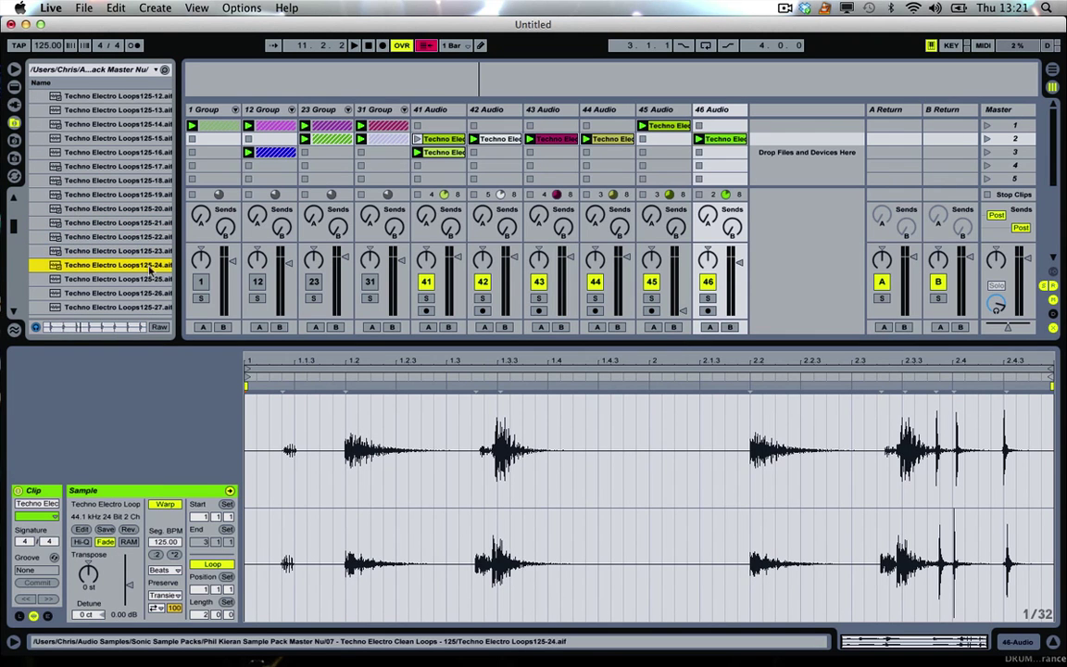
drag(722, 170, 674, 154)
click(643, 152)
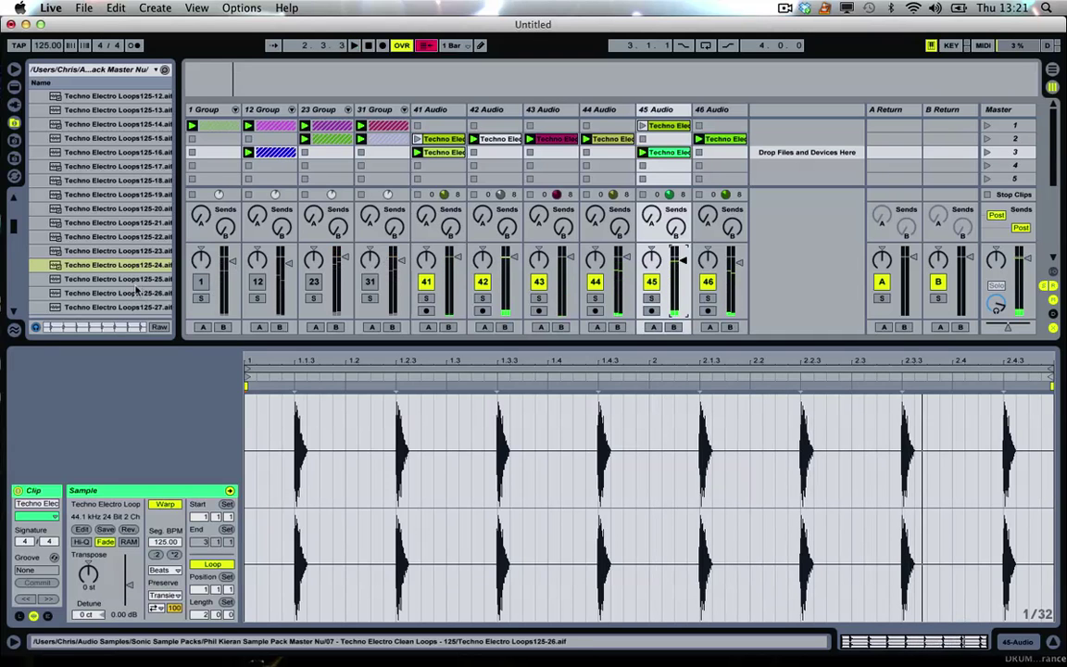
Preview Techno Electro Loops125-25, -26 and -27
click(114, 279)
scroll(132, 284, down, 2)
click(108, 211)
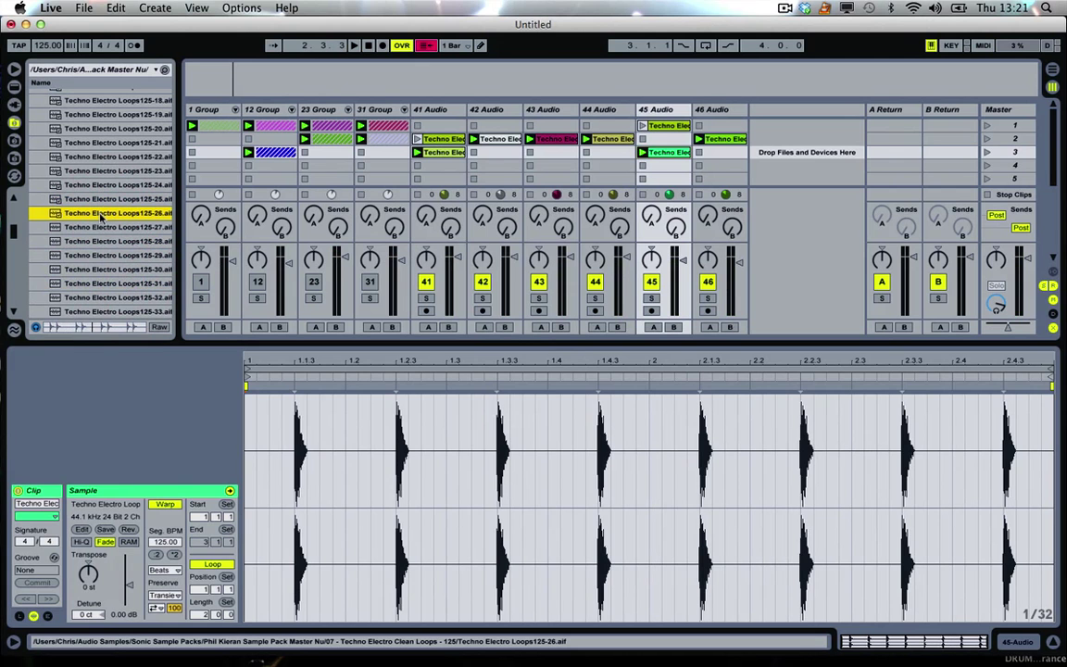
key(Down)
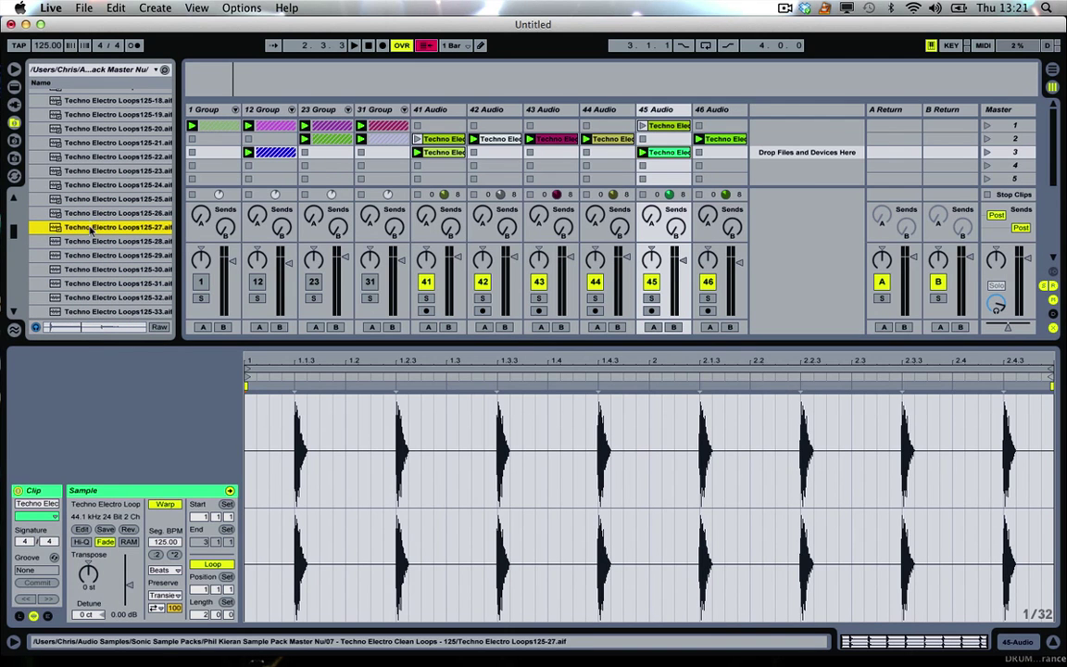
Add Loops125-27 as track 47 and Loops125-28 as track 48, and play them
drag(90, 228, 765, 139)
key(space)
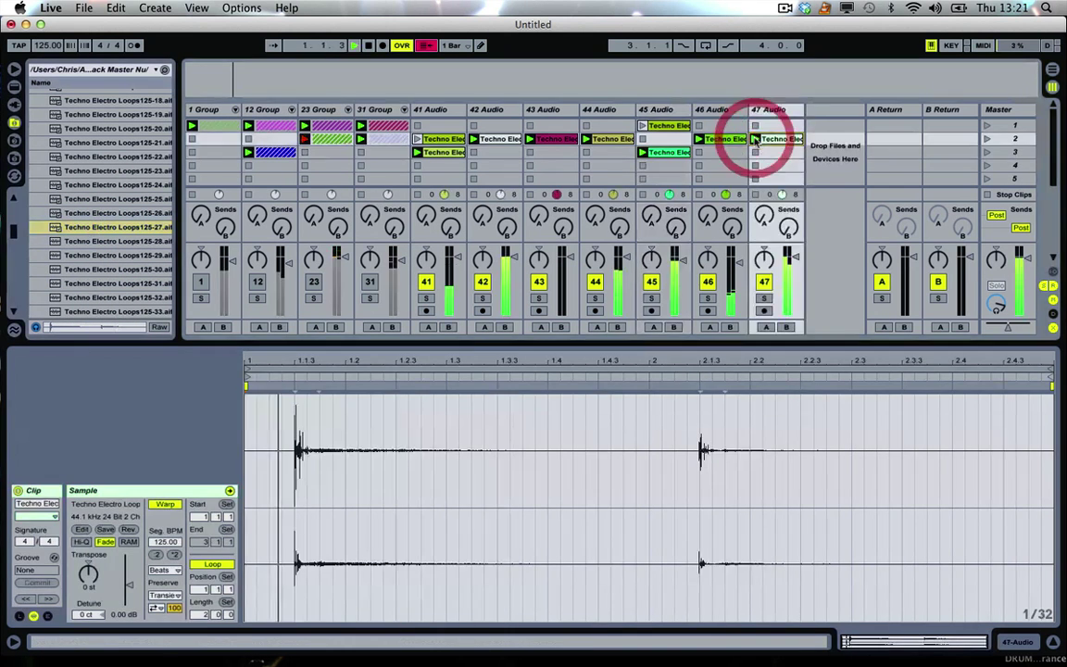
click(767, 152)
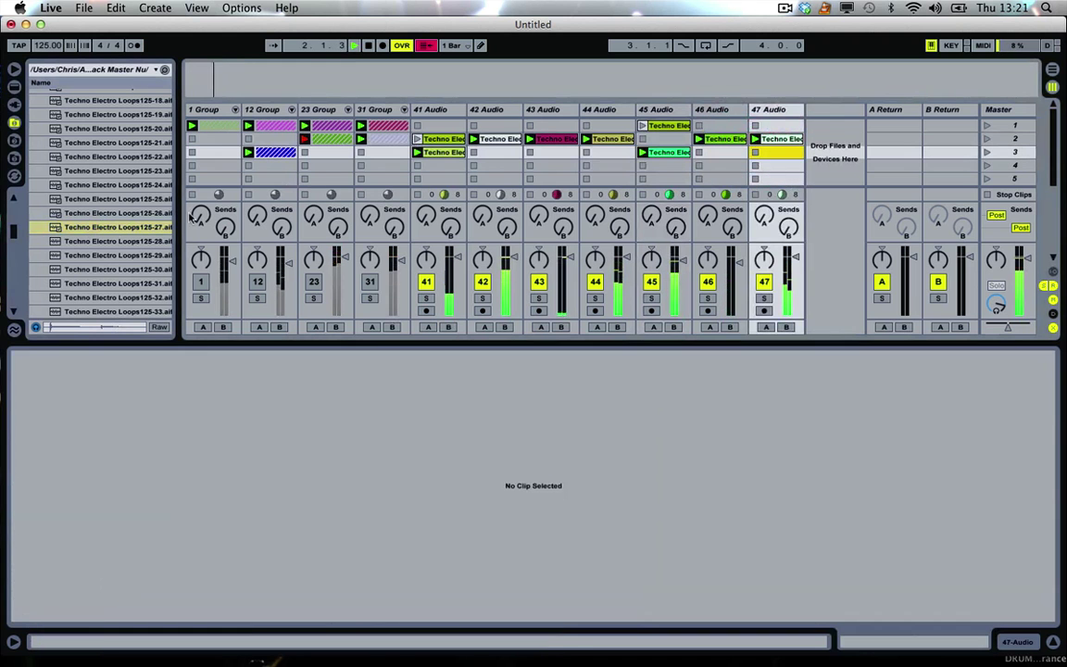
click(113, 229)
click(118, 243)
scroll(127, 217, down, 4)
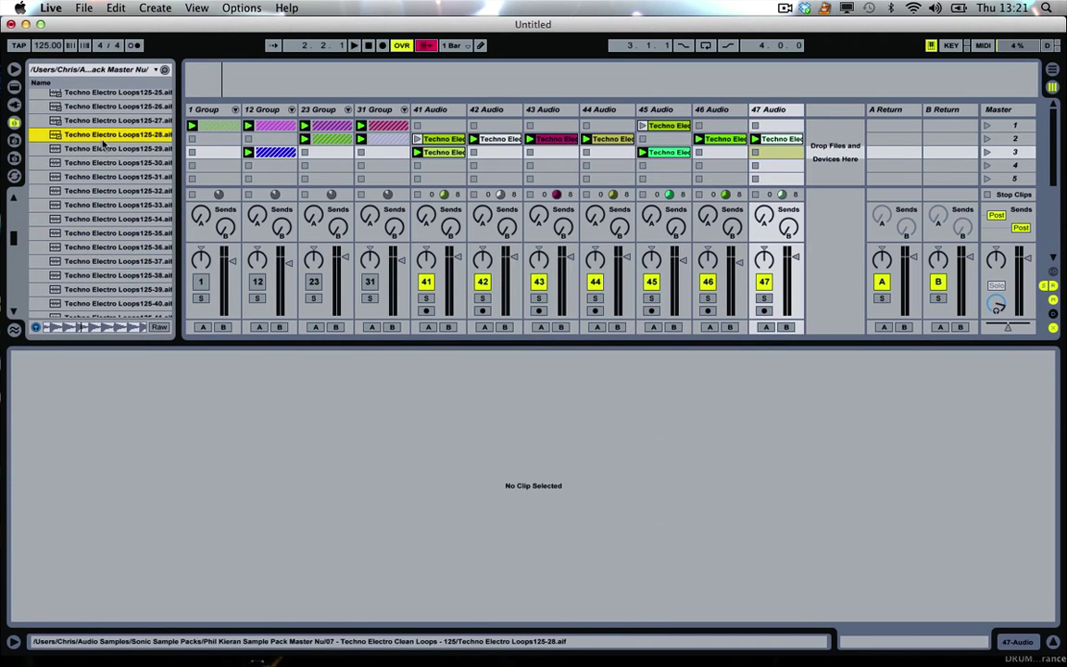
drag(101, 136, 815, 139)
click(815, 139)
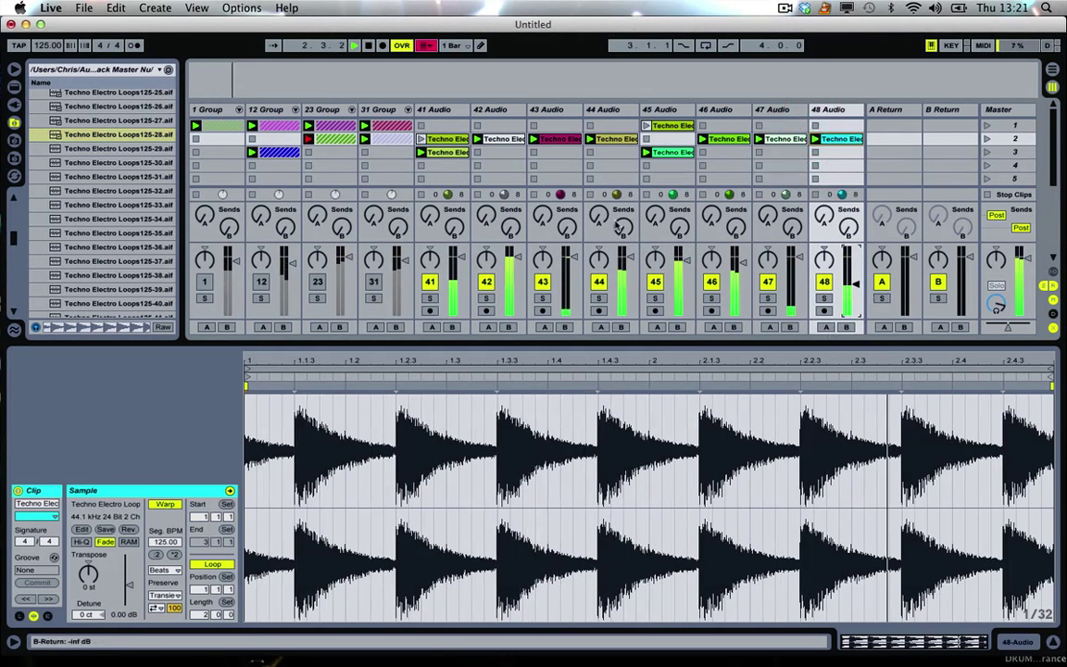
Group tracks 41–48 into 41 Group, then fold and mute it
shift+click(441, 110)
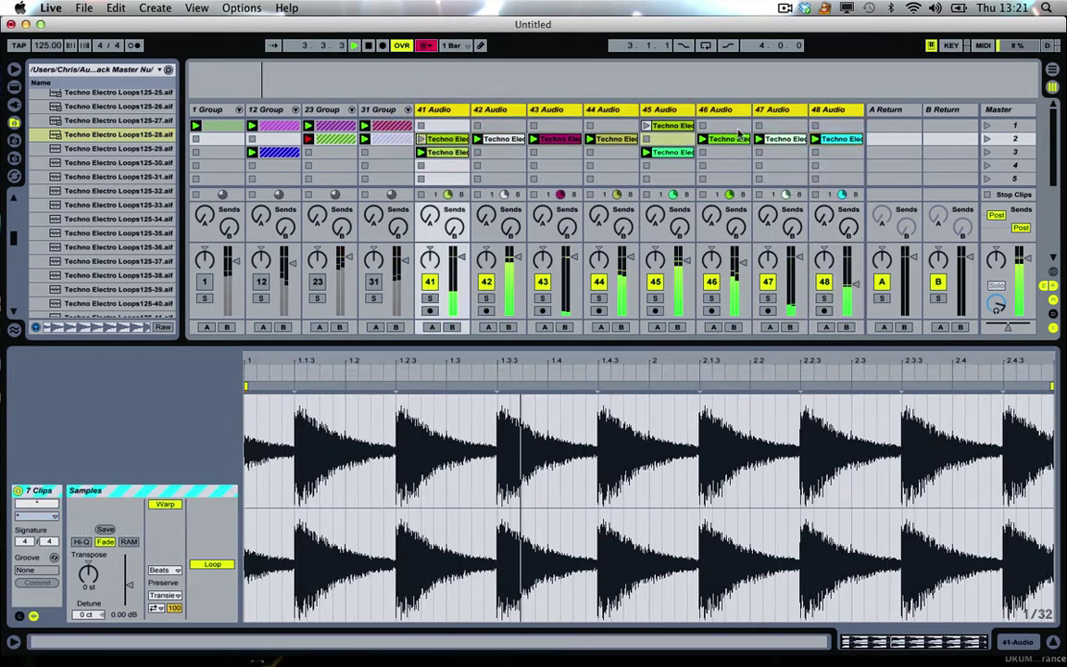
key(super+g)
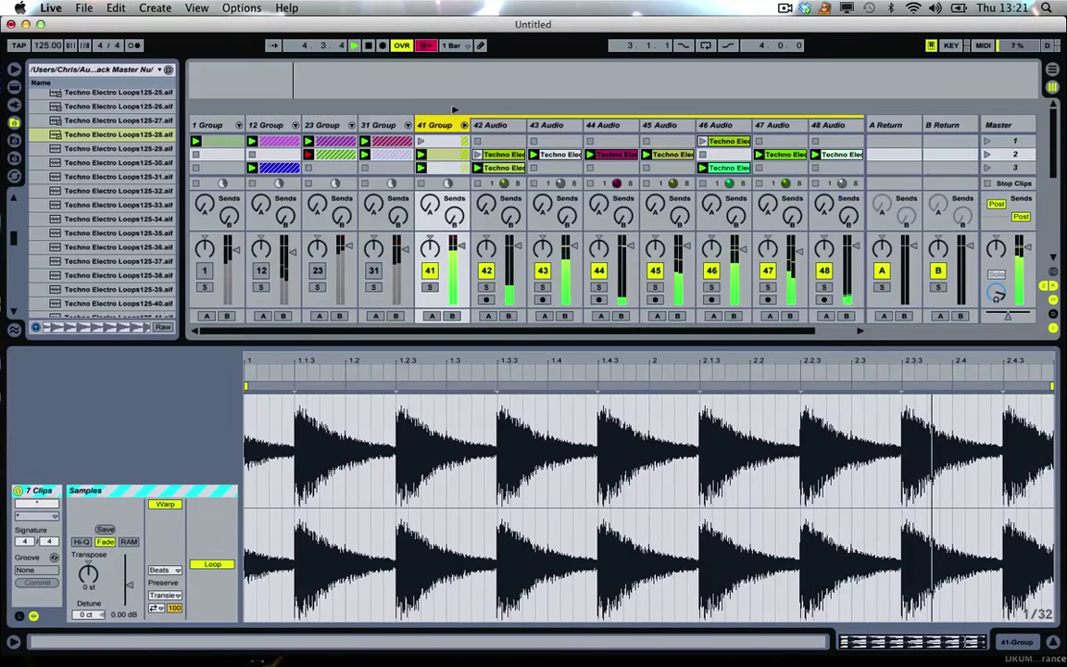
click(464, 123)
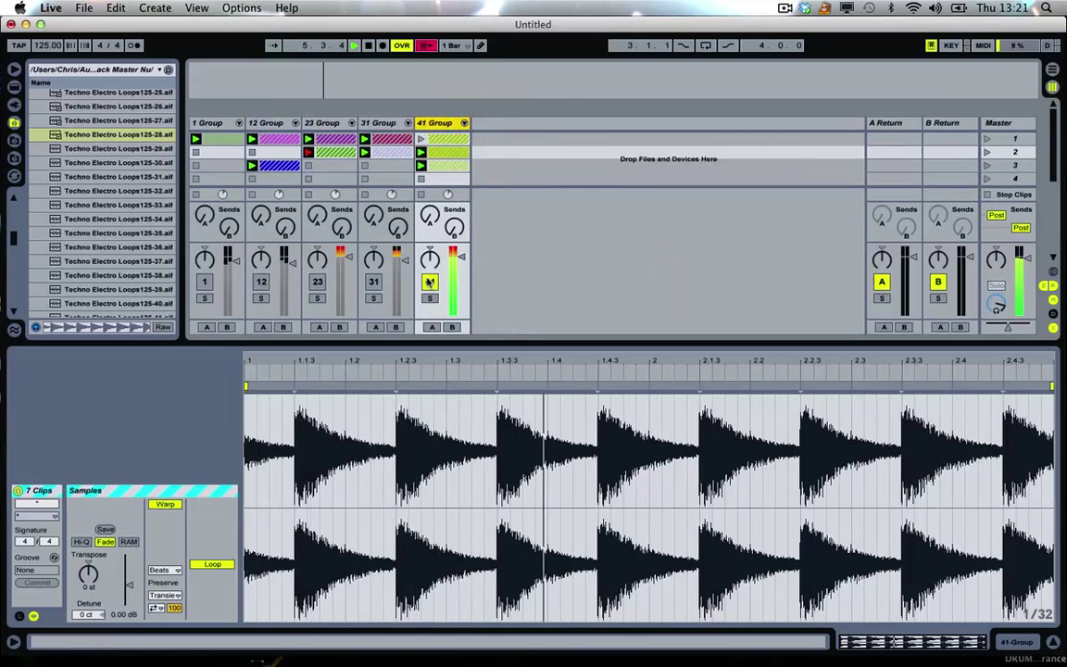
click(429, 281)
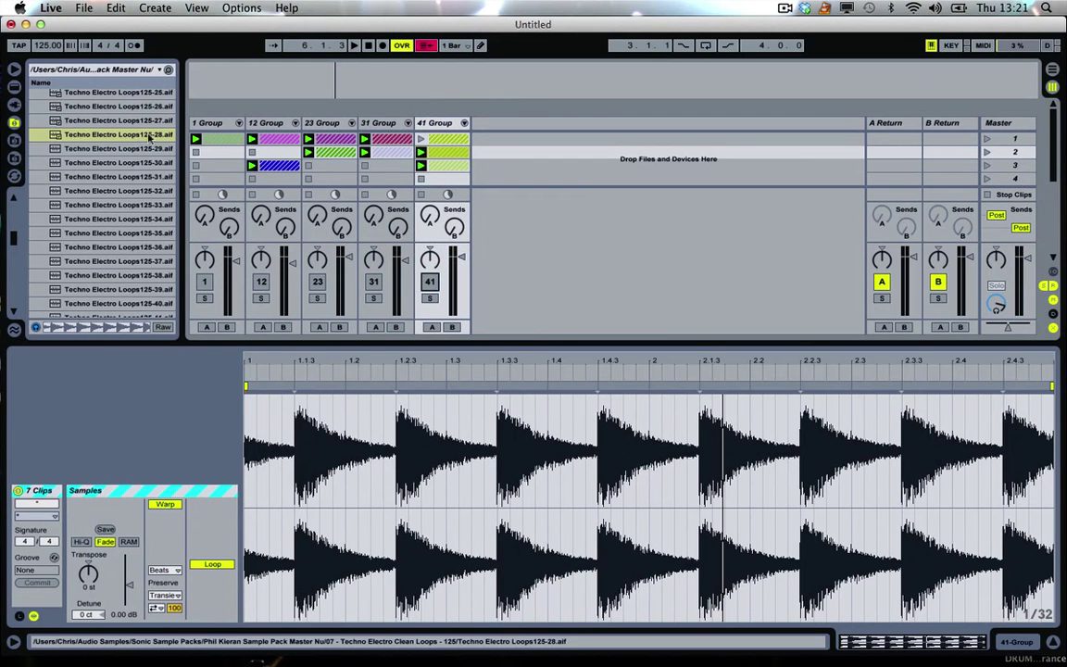
Audition Techno Electro Loops125-29 through 125-41 in the browser
click(108, 148)
click(104, 165)
scroll(104, 183, down, 3)
click(104, 111)
key(Down)
key(Down)
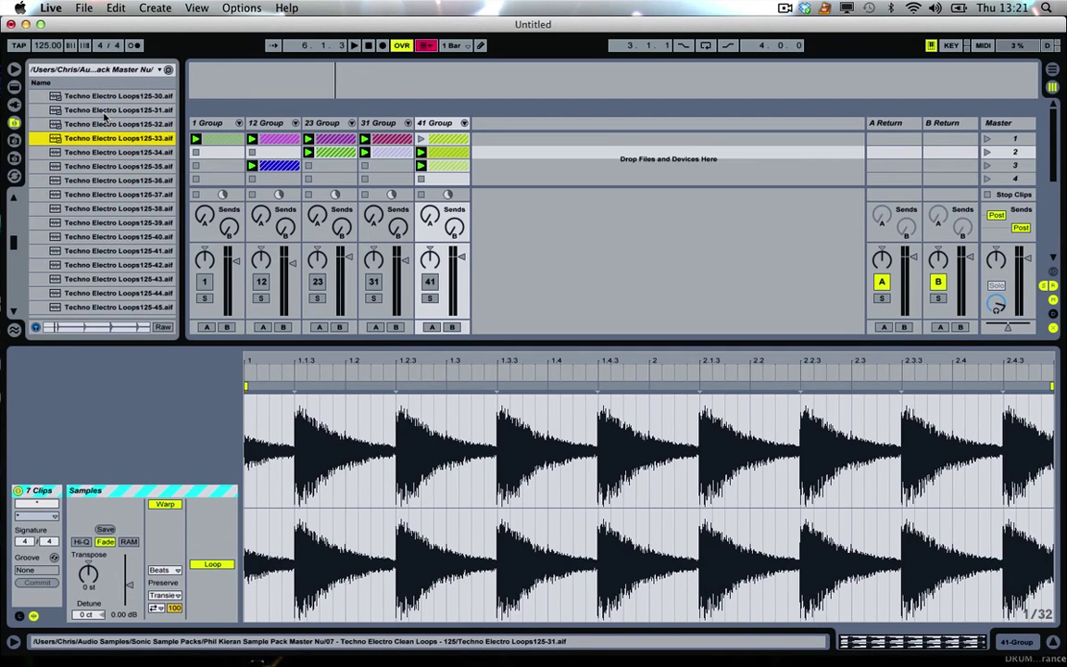
key(Down)
key(Down)
key(Down)
key(Down)
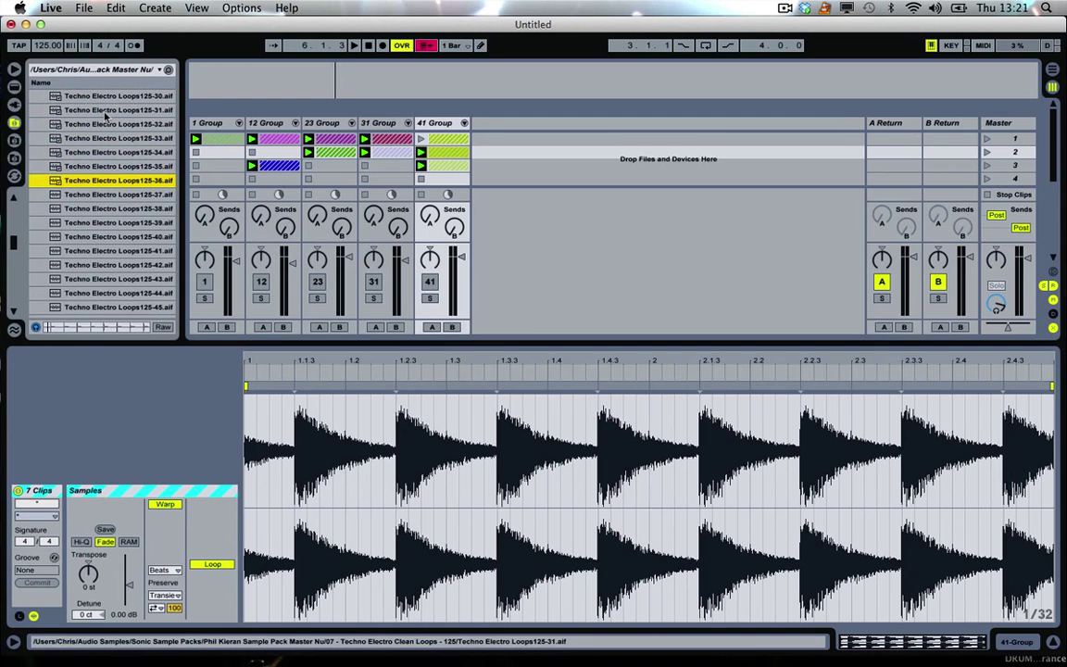
key(Down)
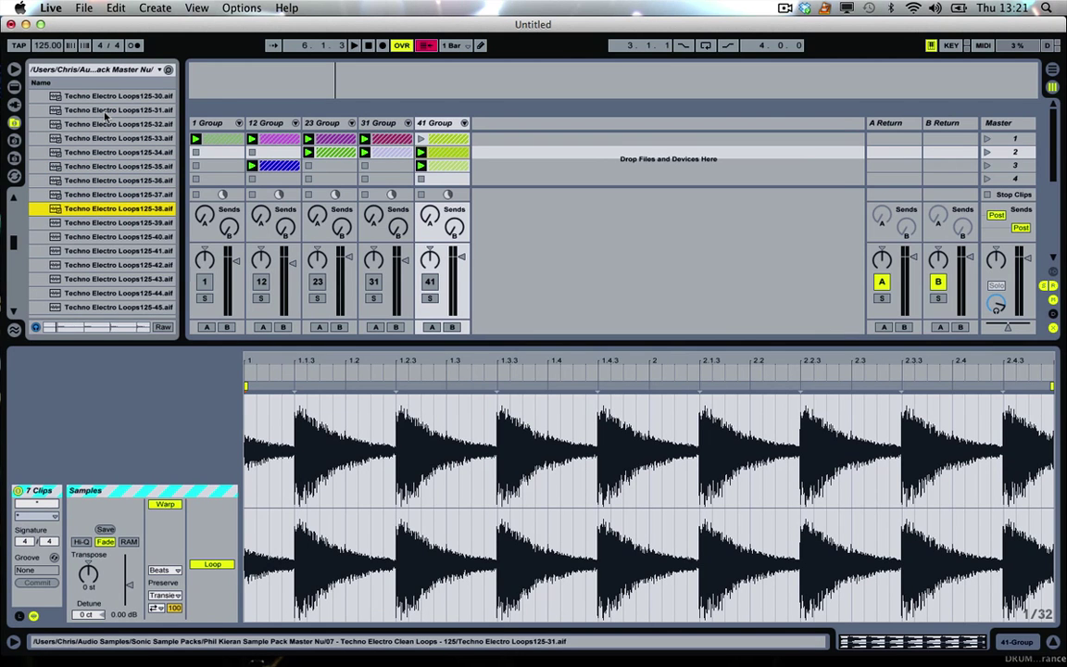
key(Down)
key(Down)
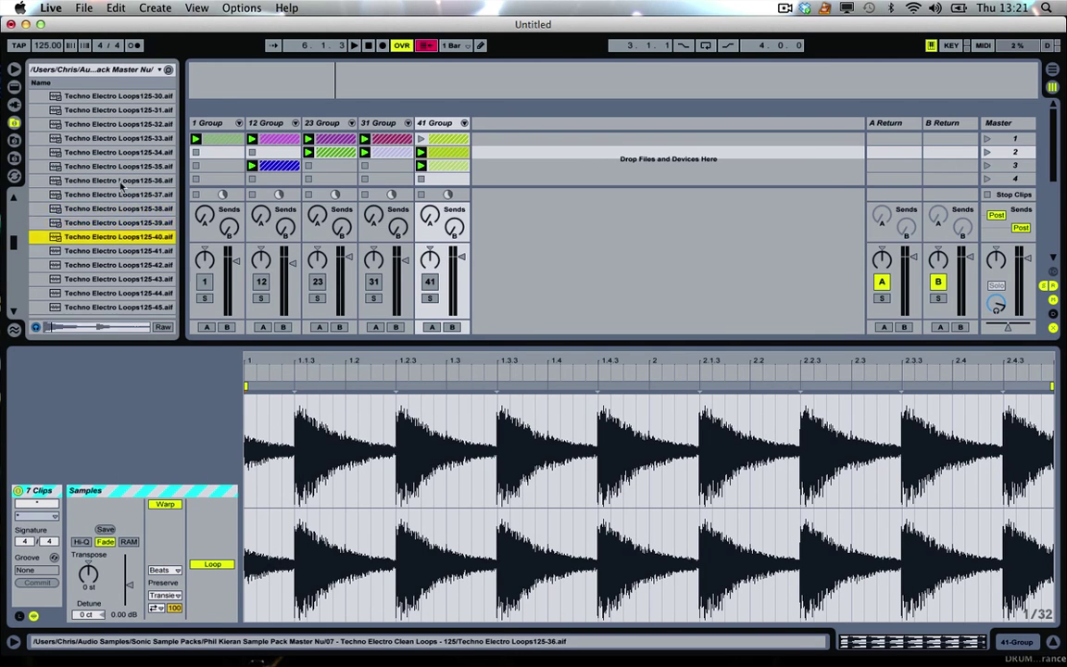
key(Down)
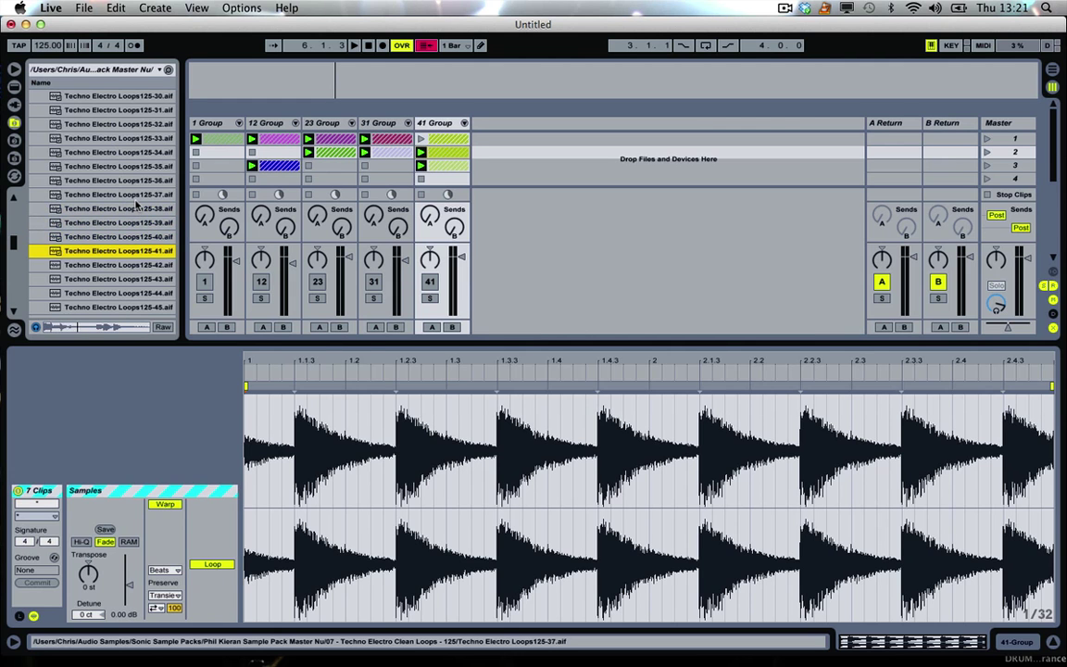
key(Down)
key(Down)
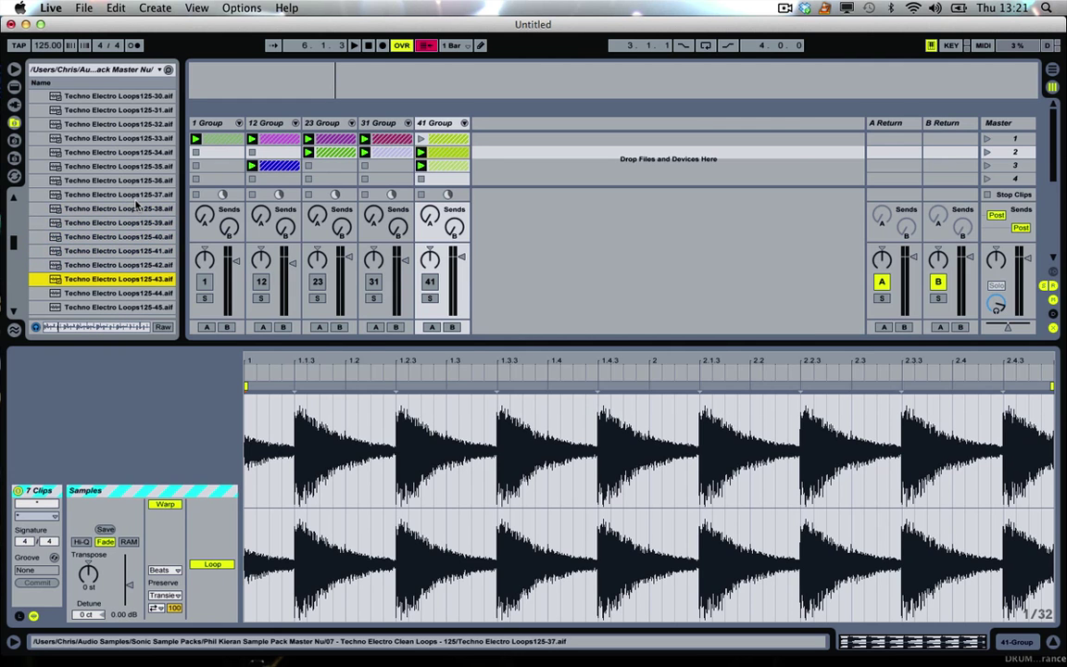
Unfold 41 Group, launch track 46's scene 3 clip, then fold and mute 41 Group
click(468, 123)
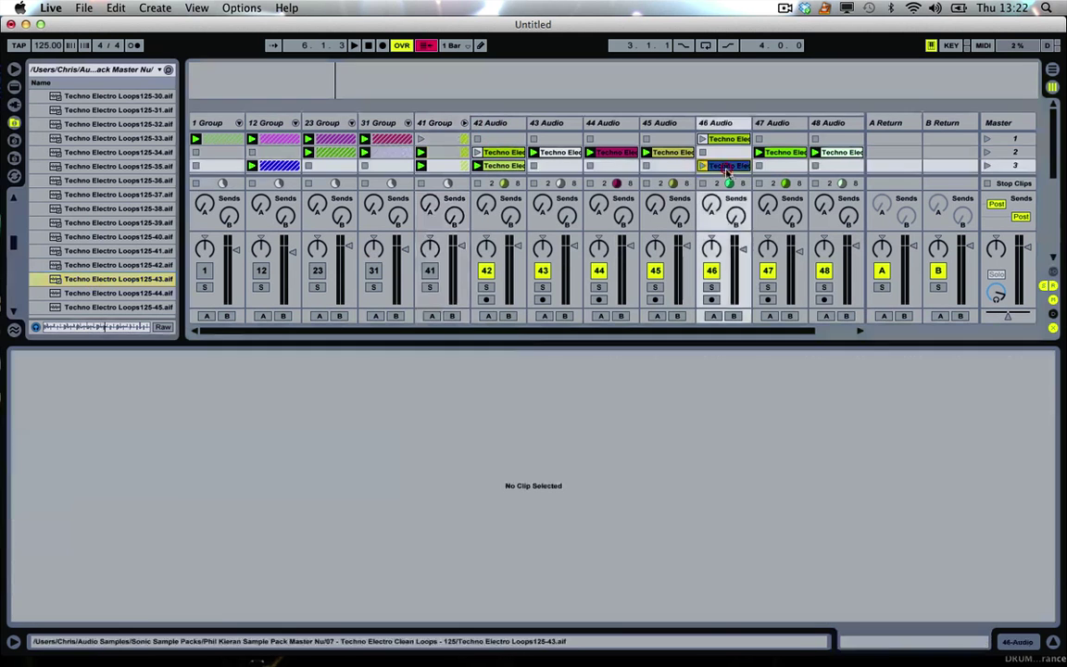
click(704, 166)
click(430, 271)
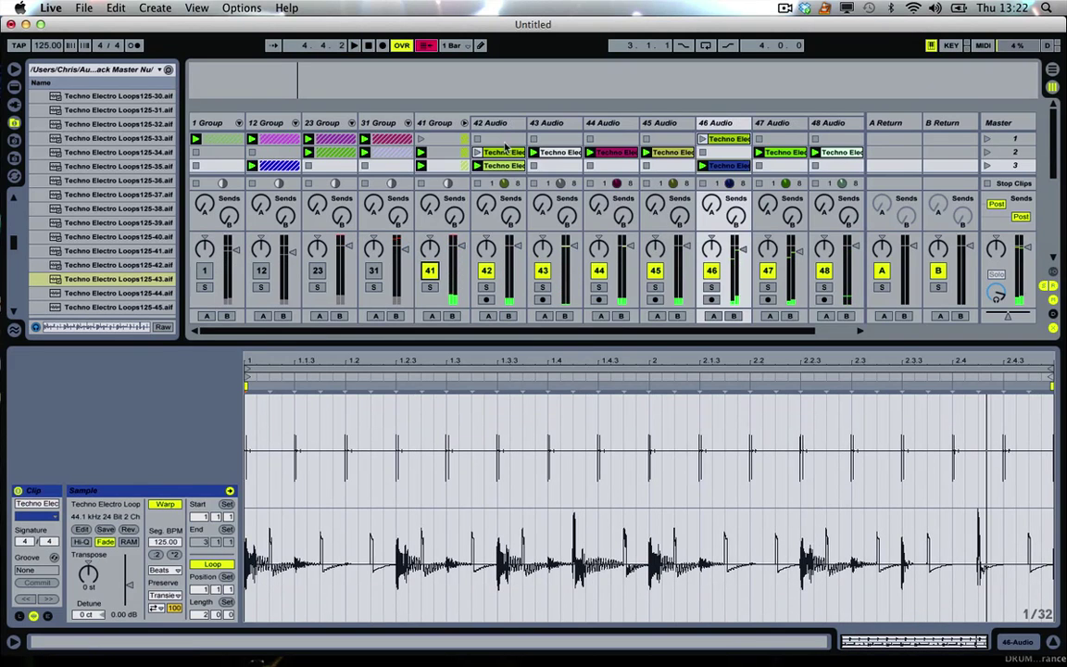
click(464, 122)
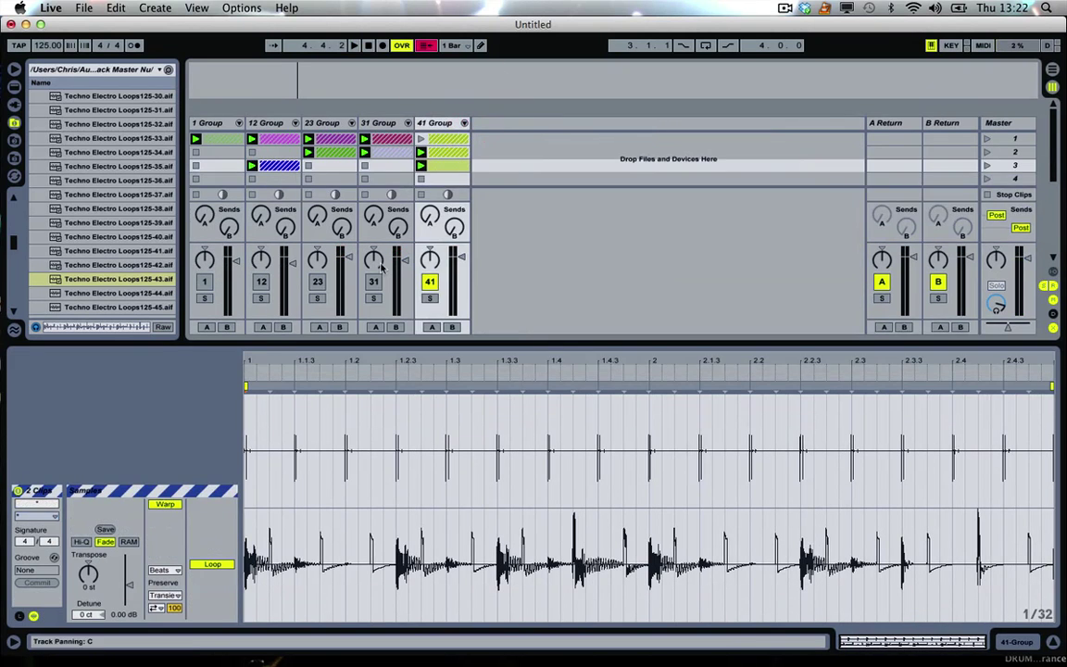
click(427, 281)
Audition Techno Electro Loops125-44 through 125-51
scroll(148, 261, down, 4)
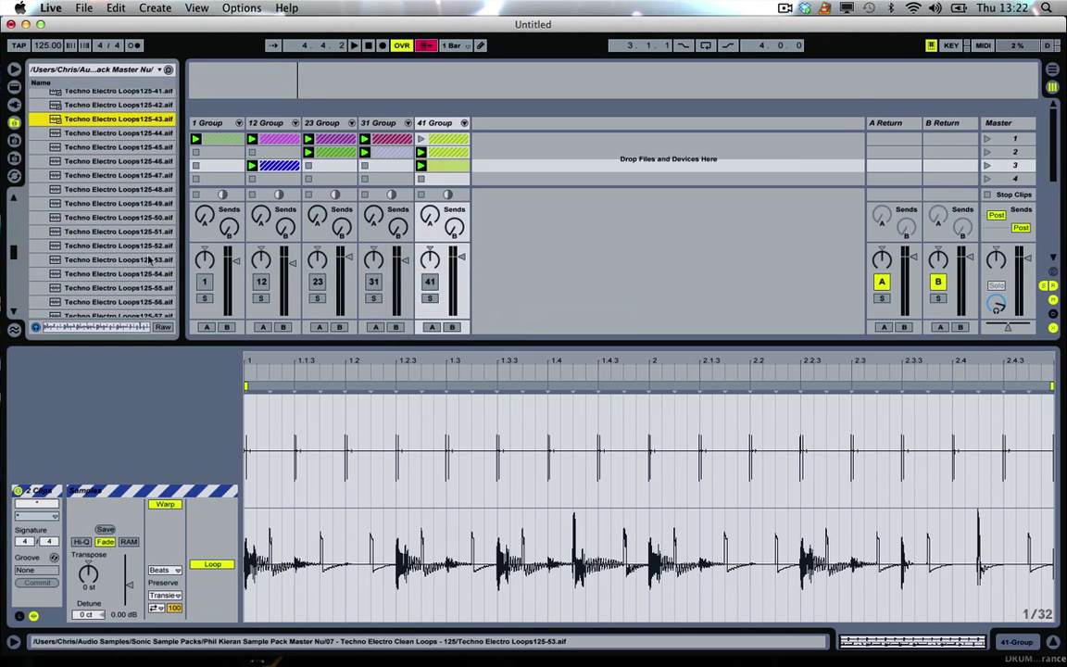
click(127, 133)
click(120, 147)
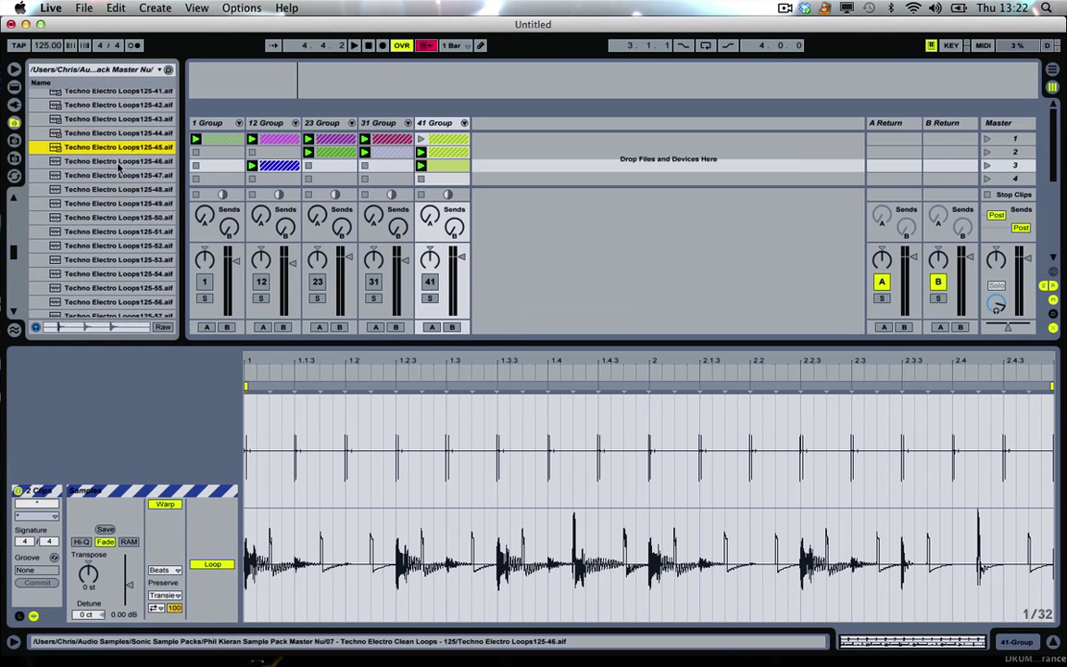
click(116, 162)
click(116, 189)
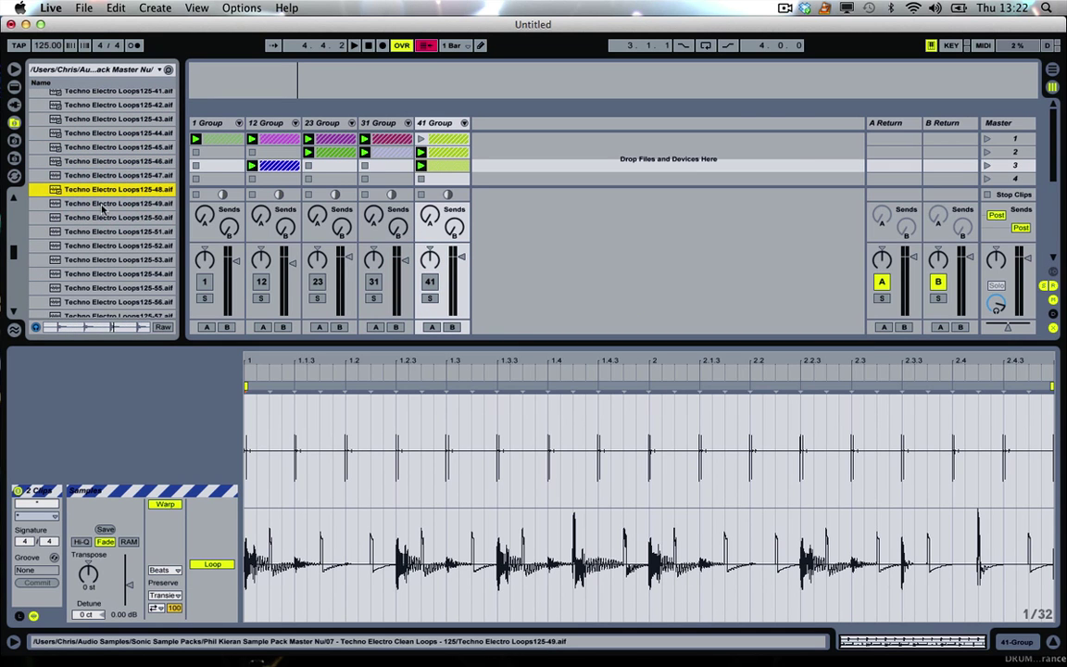
click(102, 202)
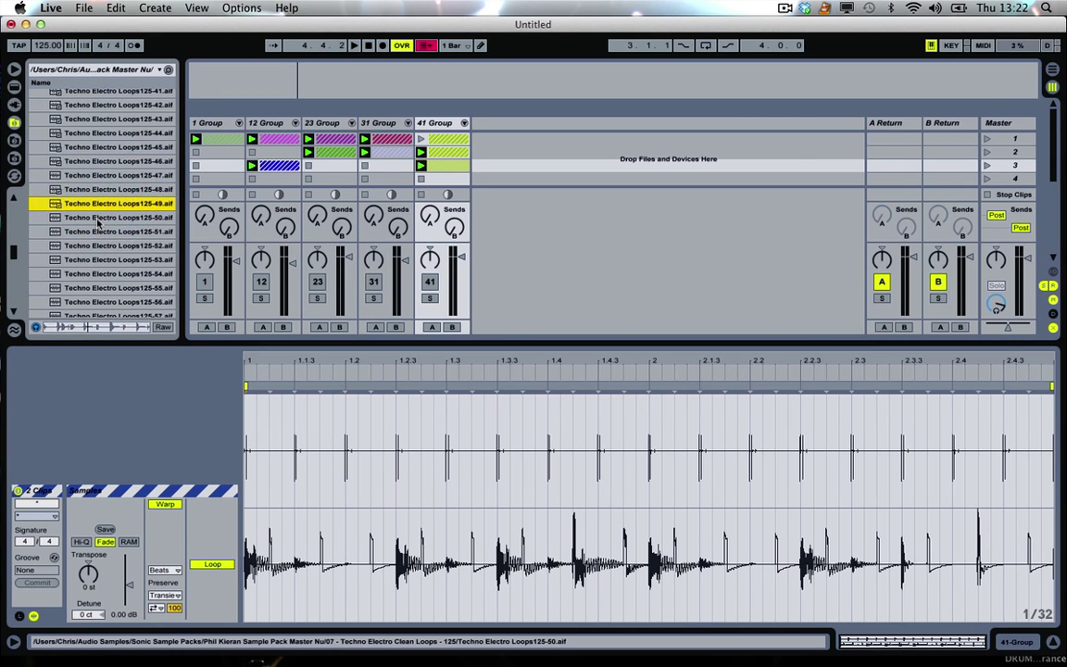
click(96, 219)
scroll(83, 223, down, 3)
click(125, 177)
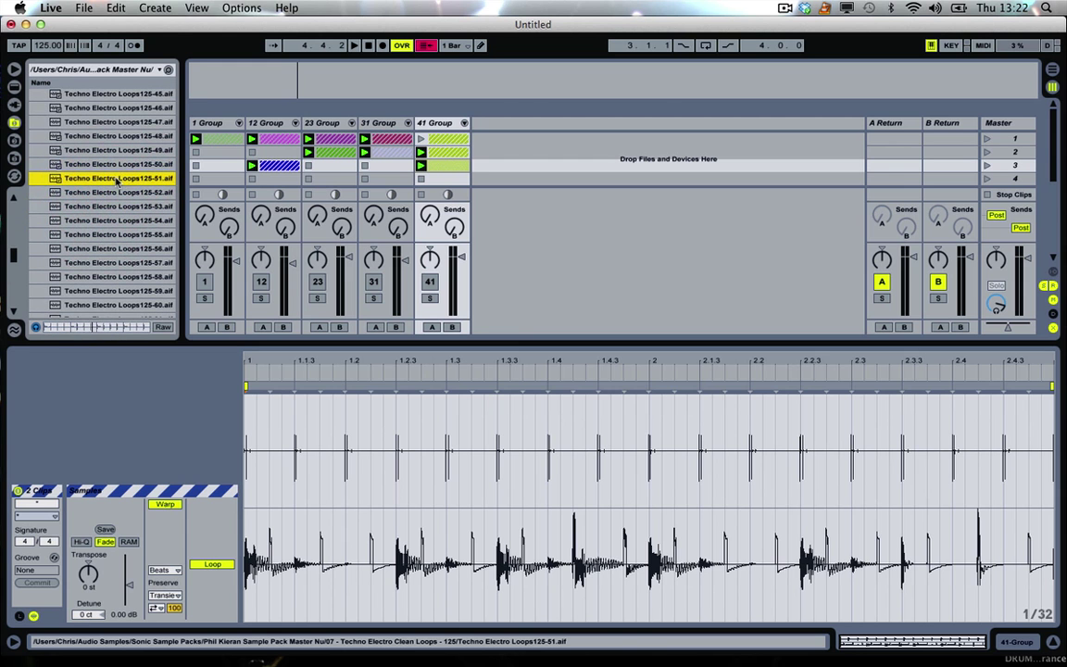
Add Loops125-51, 125-53 and 125-55 each as a new audio track
drag(511, 148, 507, 139)
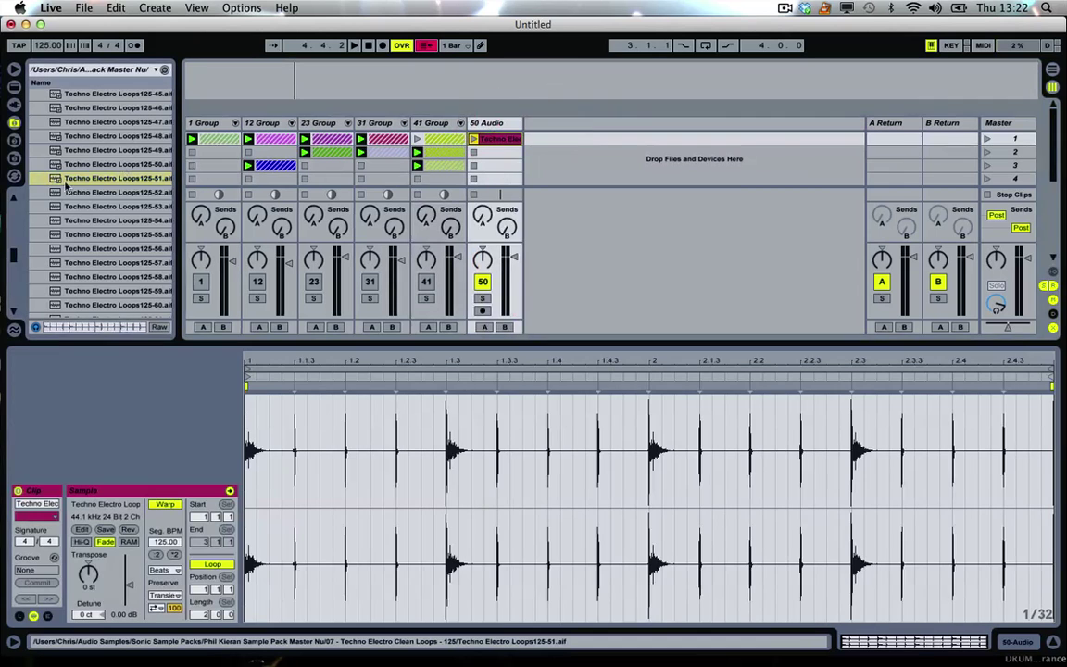
click(74, 192)
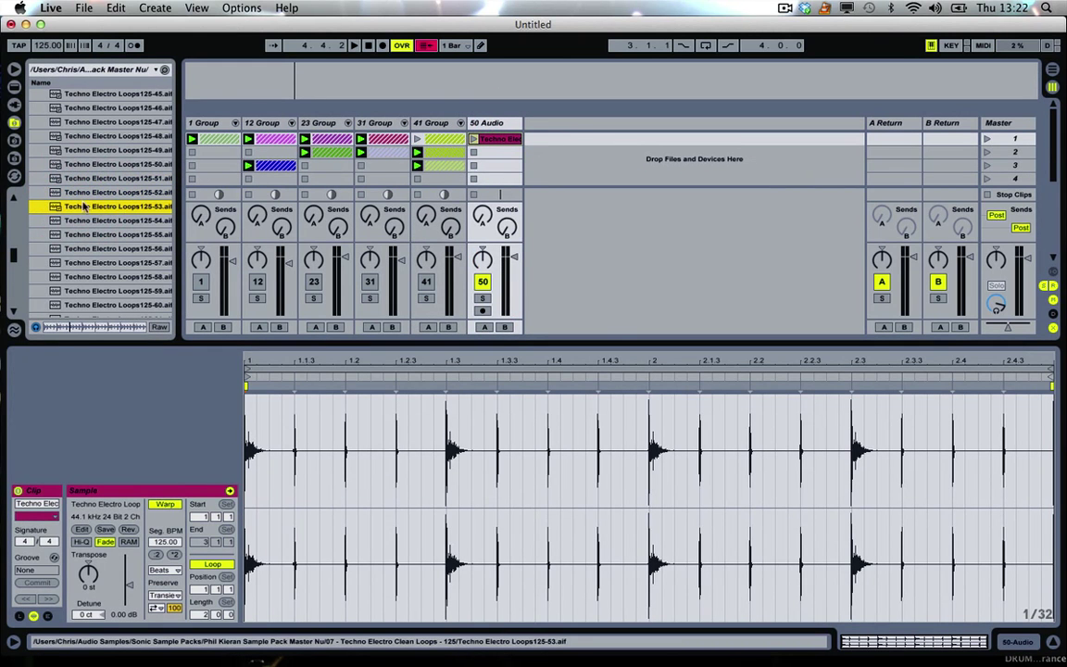
drag(109, 213, 615, 137)
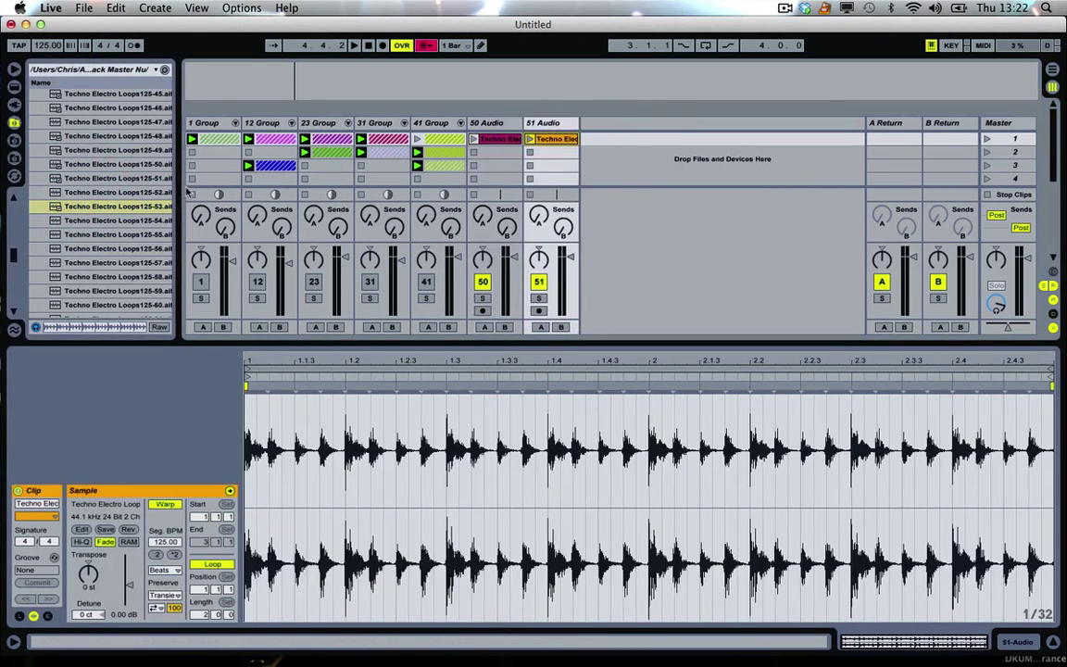
click(144, 219)
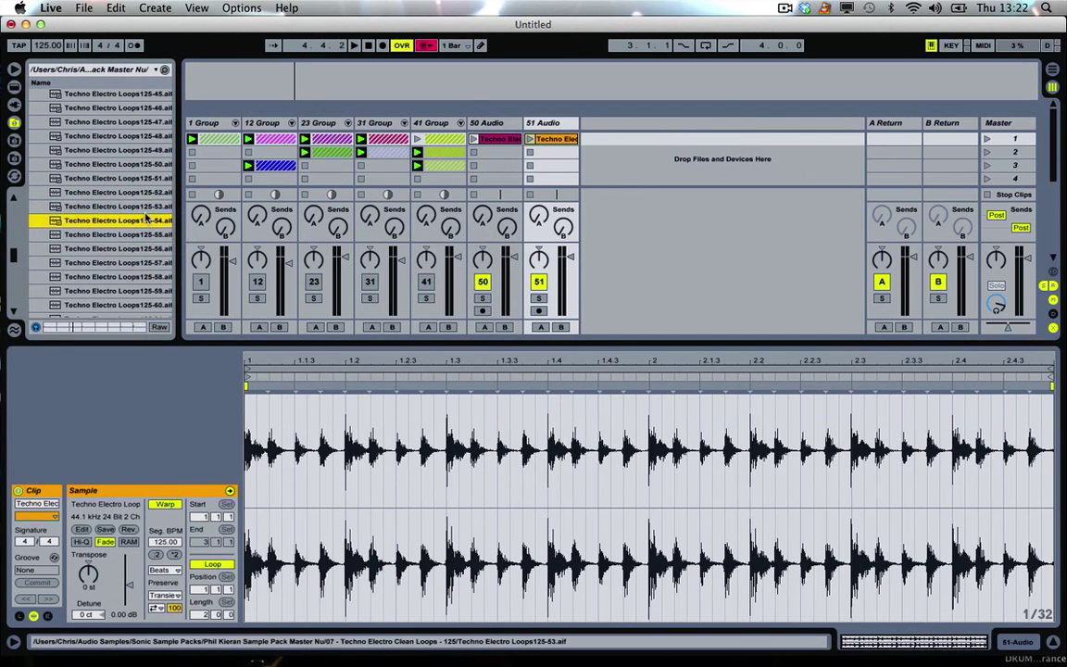
click(121, 234)
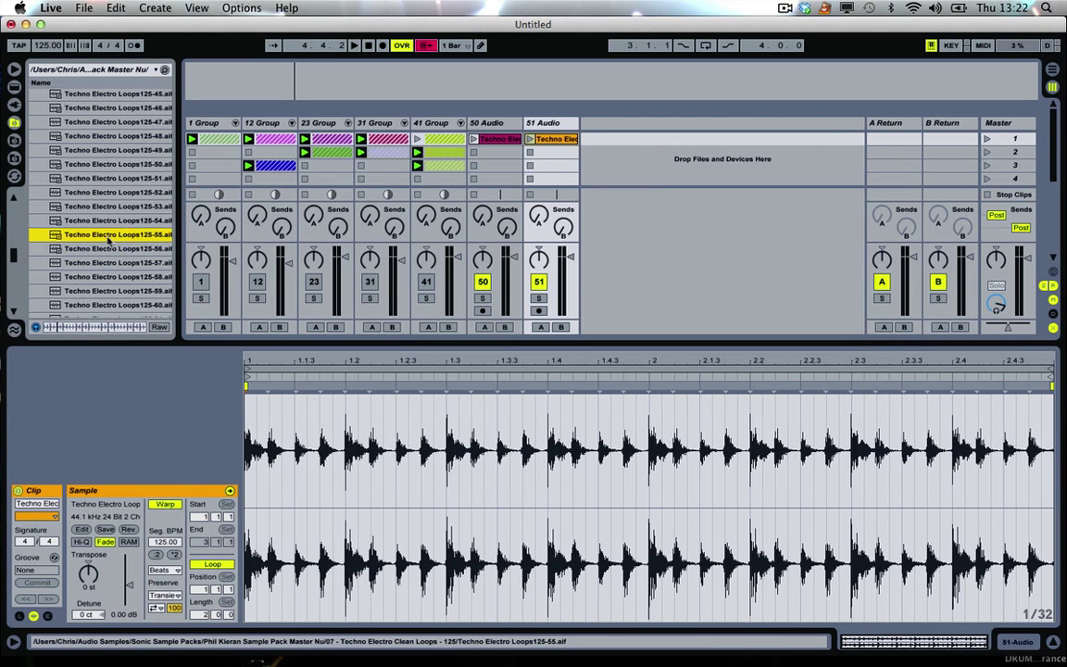
drag(132, 231, 597, 150)
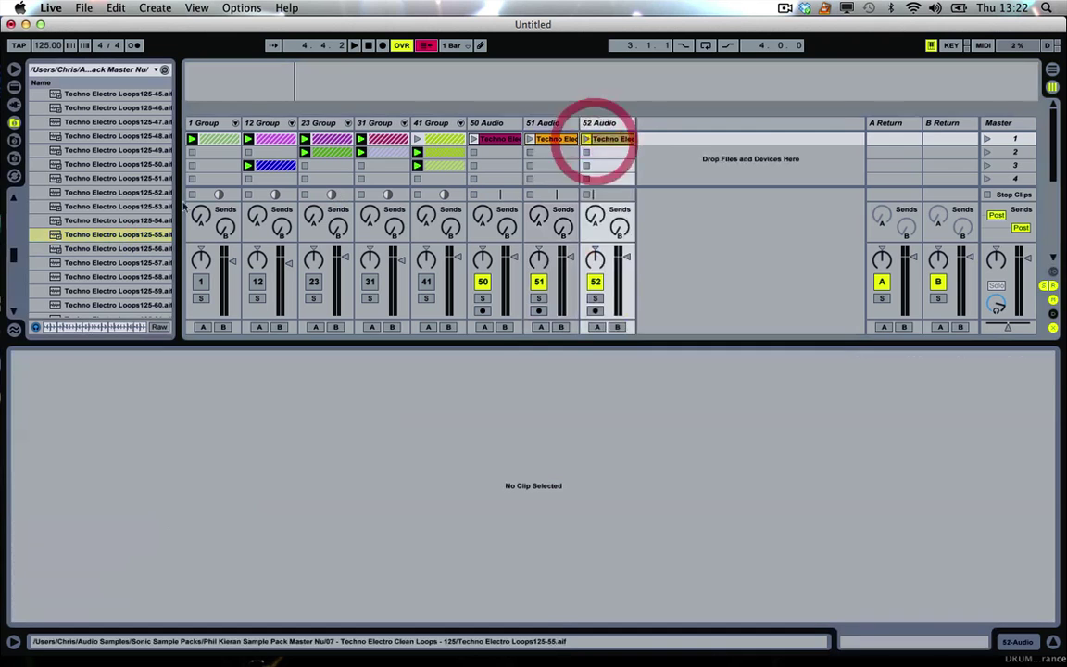
Audition the next loops and add Loops125-59 and 125-61 as new audio tracks
click(105, 249)
key(Down)
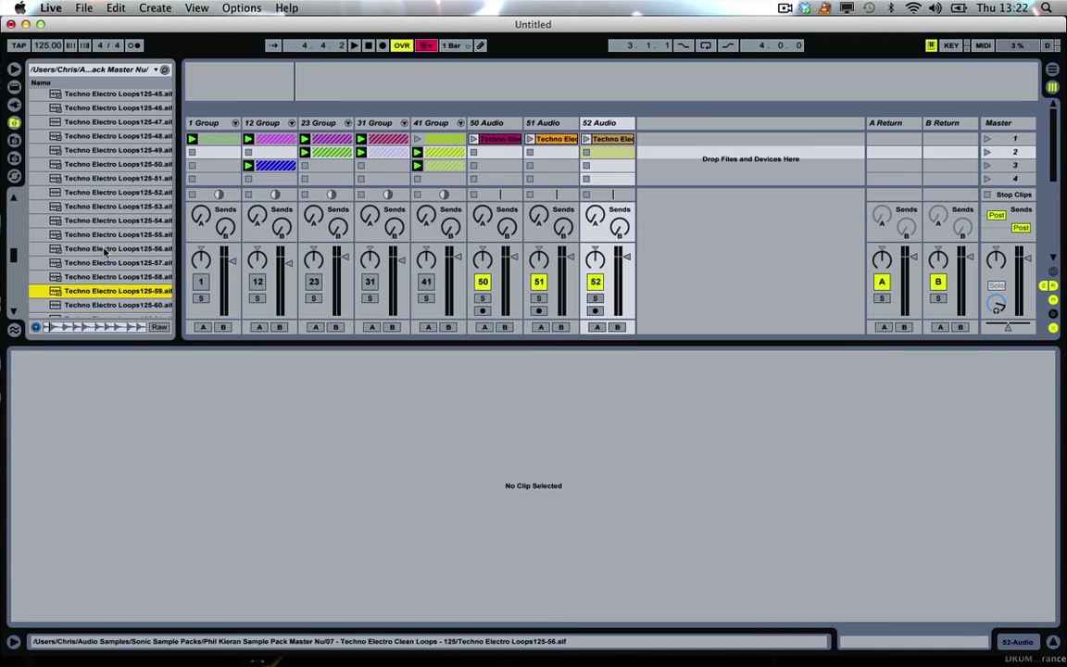
drag(274, 263, 691, 150)
click(77, 305)
key(Down)
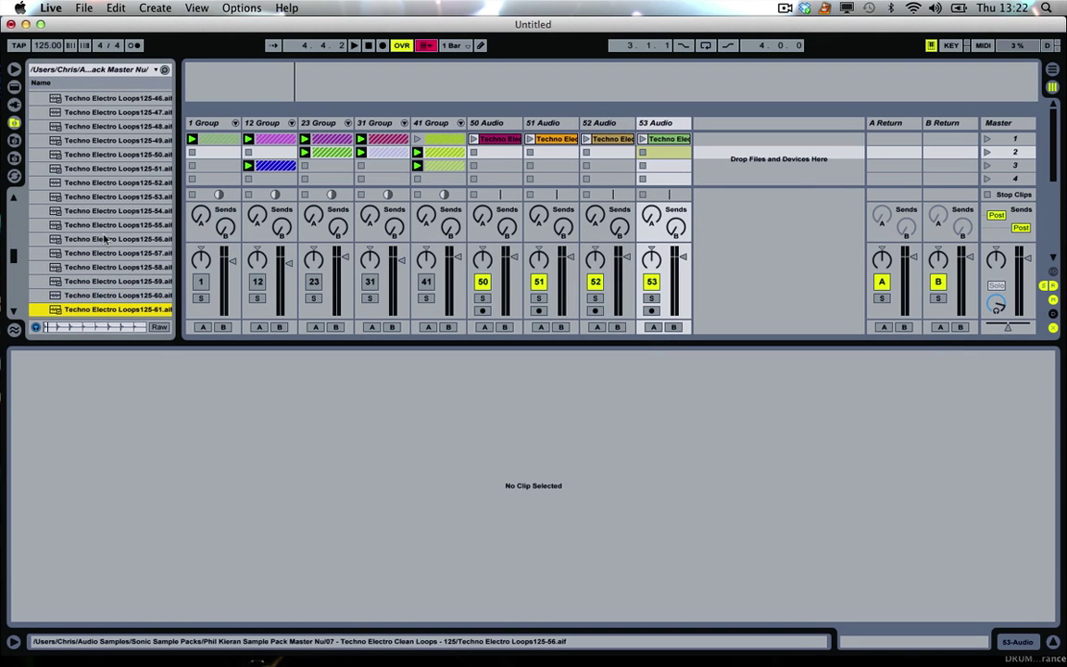
drag(116, 312, 737, 138)
Add Loops125-62 and, after auditioning onward, Loops125-69 as new audio tracks
scroll(111, 252, down, 5)
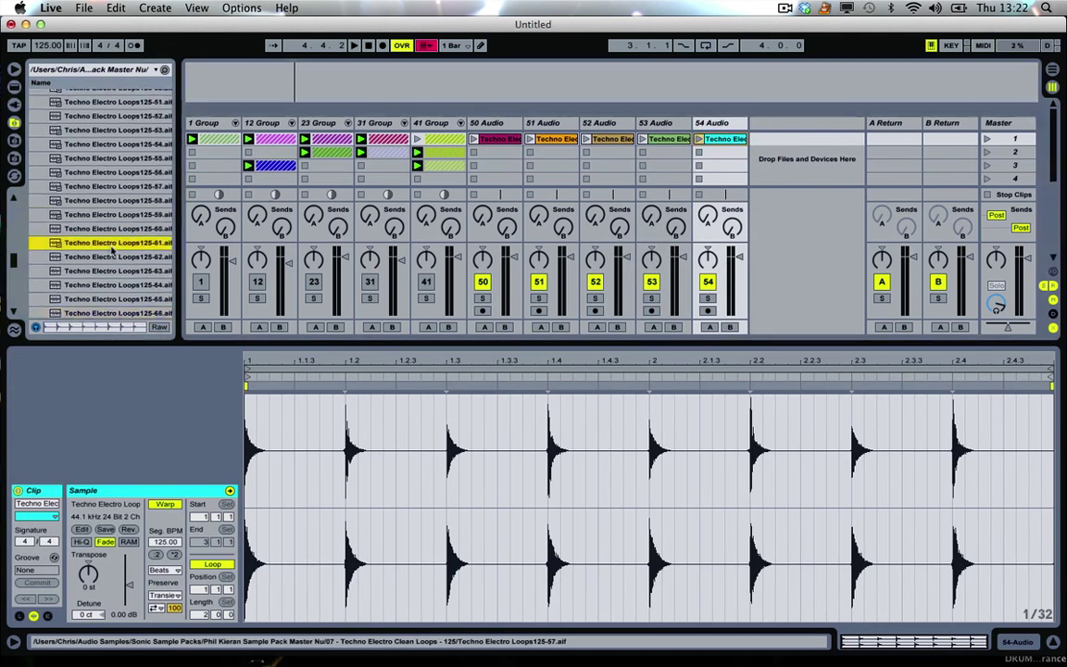
click(121, 125)
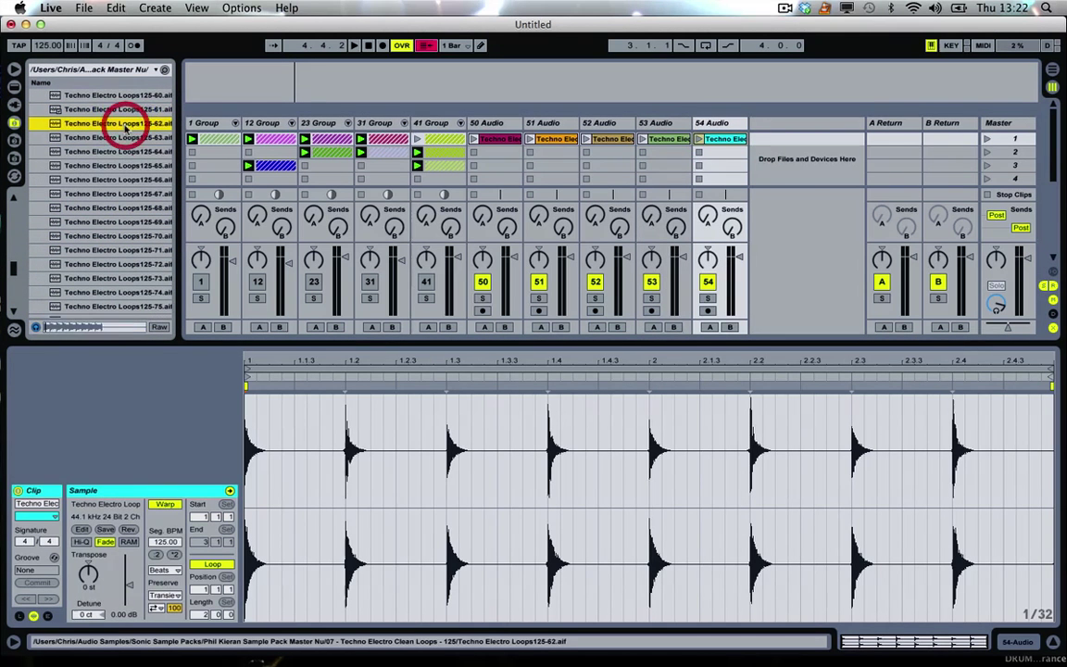
drag(125, 129, 786, 150)
click(78, 136)
key(Down)
key(Down)
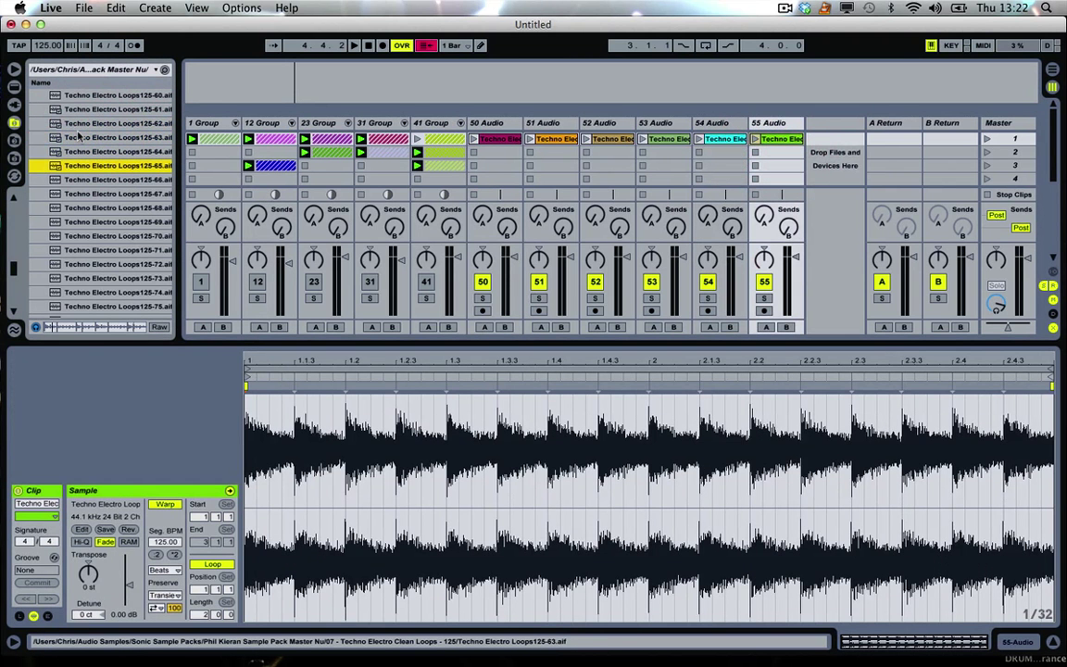
key(Down)
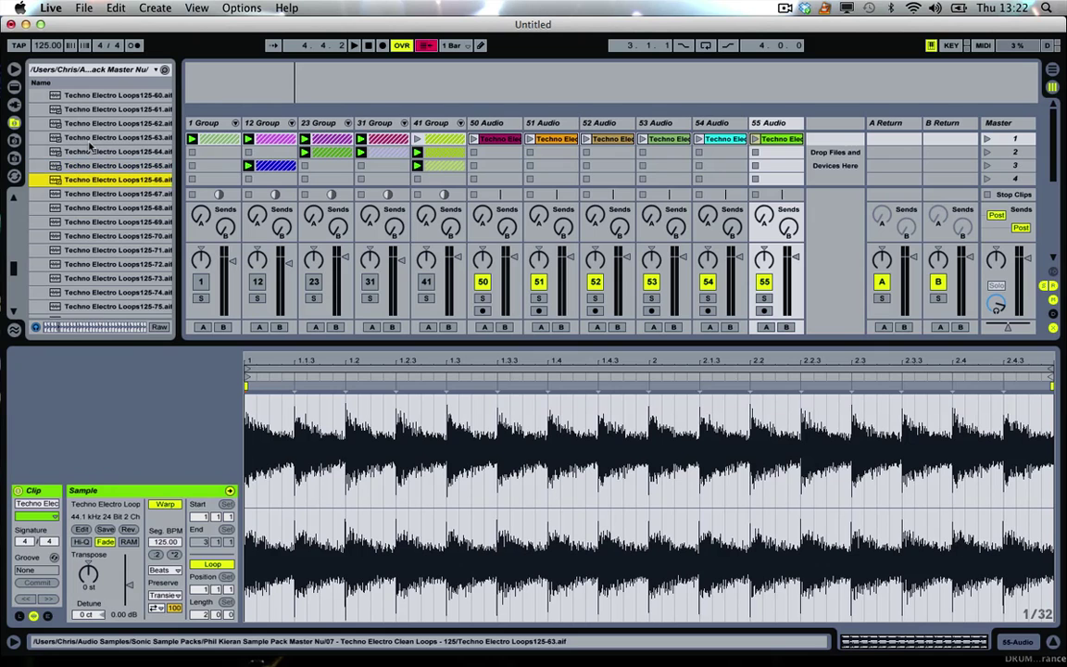
key(Down)
key(Down)
key(Down)
key(Down)
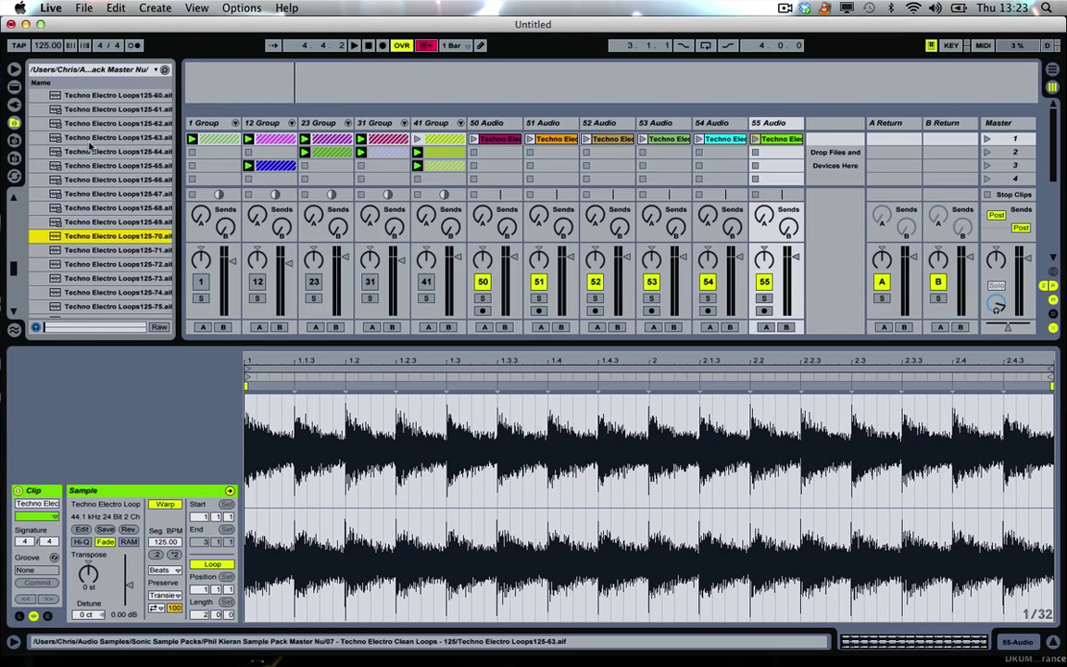
key(Up)
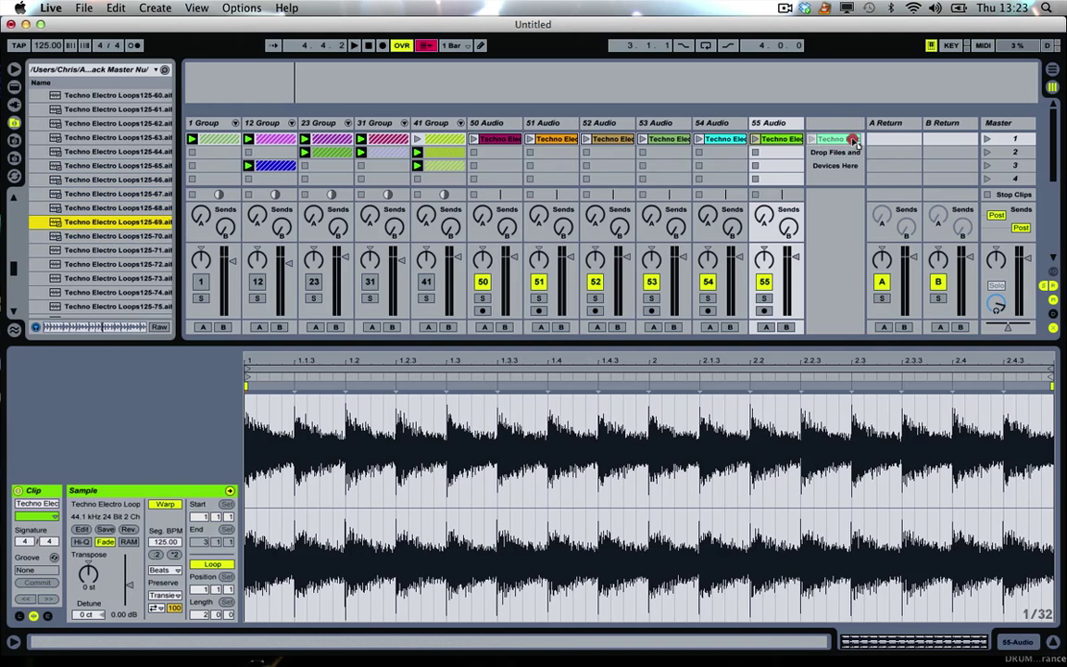
drag(852, 139, 851, 140)
Insert an empty audio track and audition Loops125-71 through 125-74
right_click(821, 124)
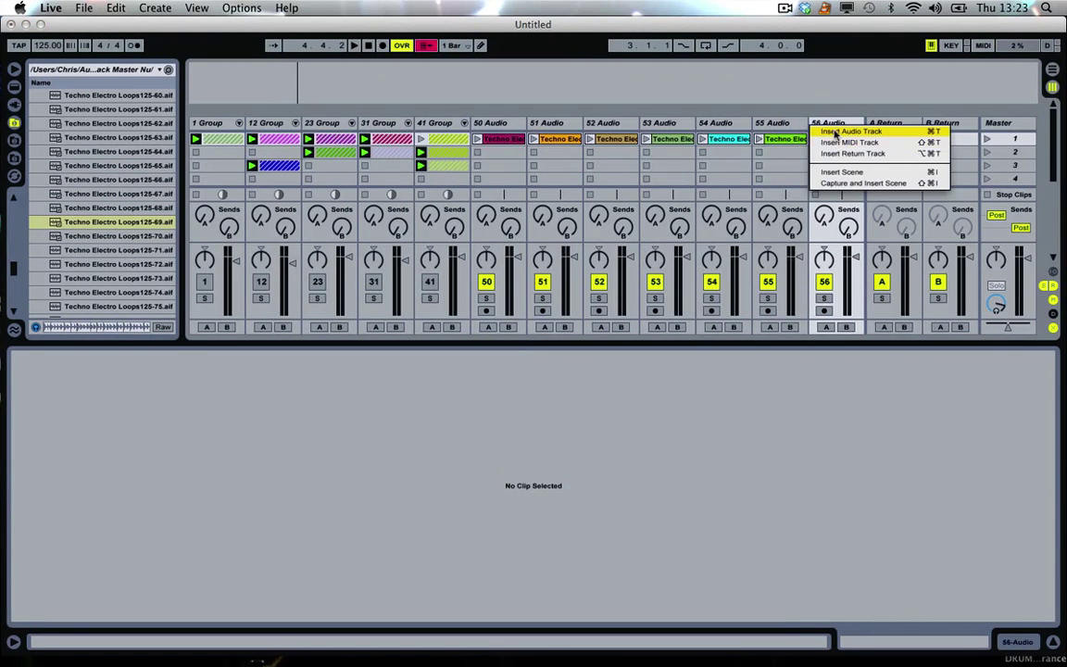
click(835, 132)
click(85, 250)
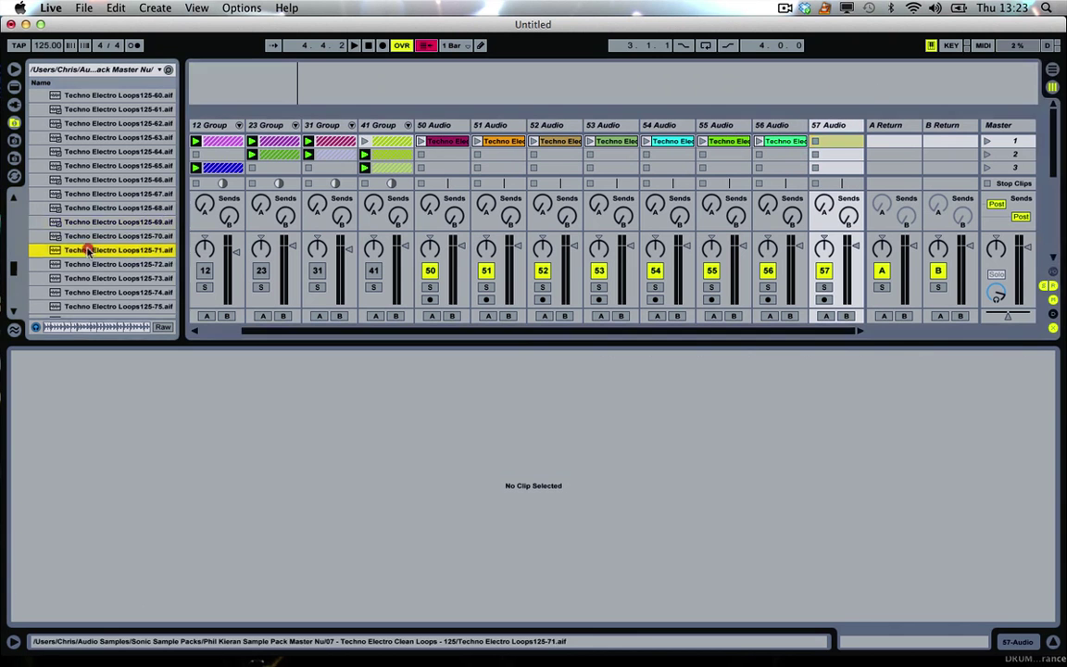
click(90, 265)
click(91, 278)
click(93, 292)
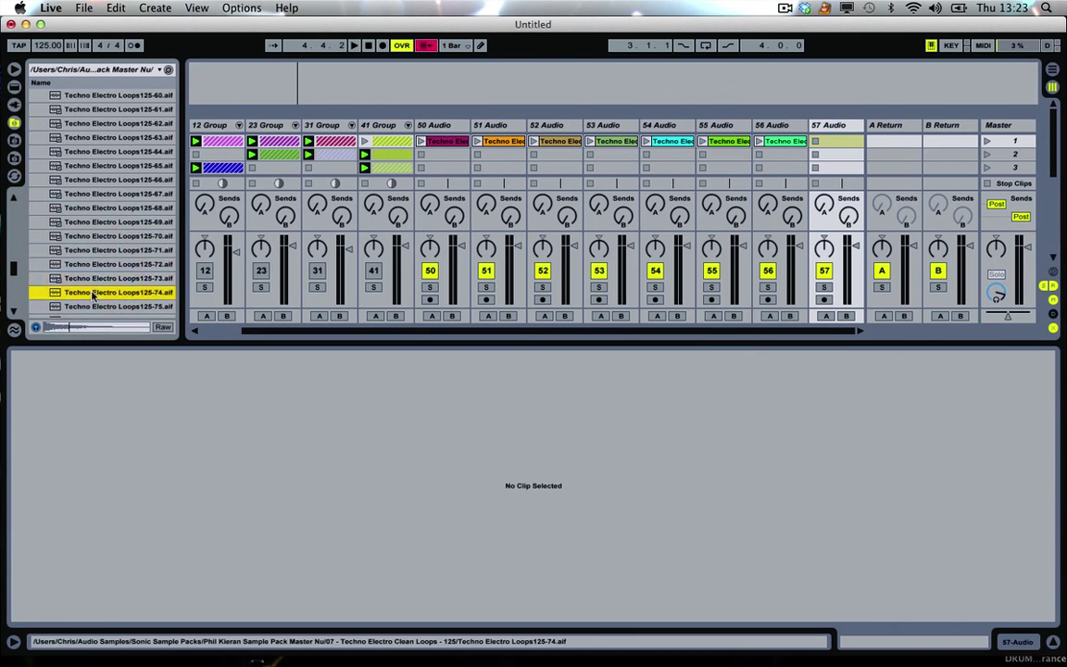
Audition Loops125-75 onward and drop Loops125-83 into track 57's first slot
scroll(93, 278, down, 3)
click(102, 214)
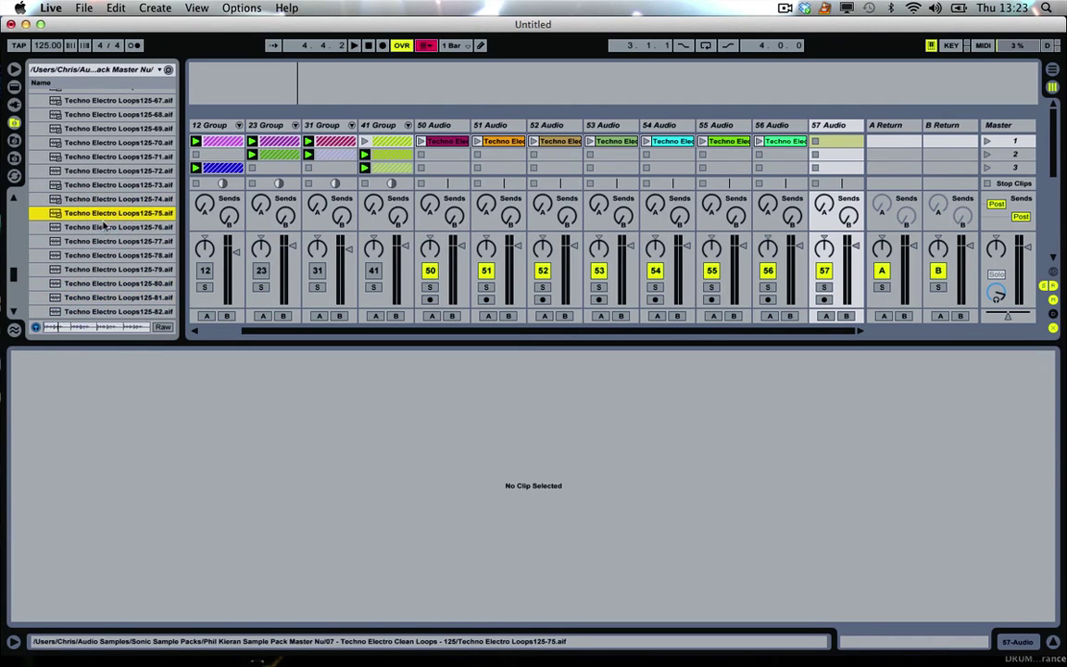
key(Down)
key(Down)
key(Down)
key(Down)
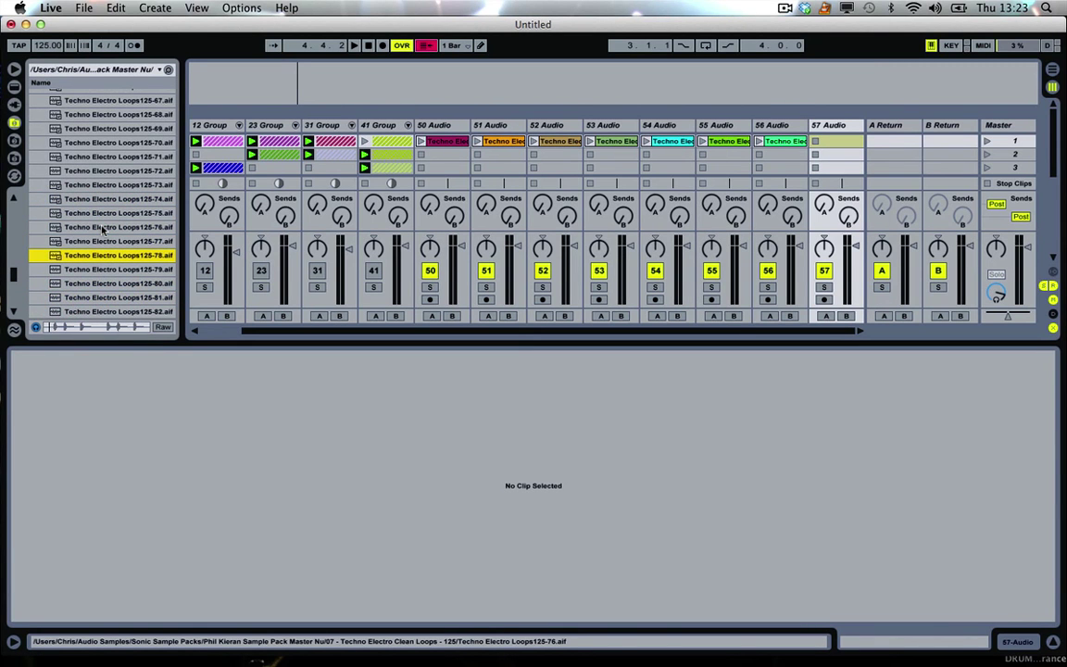
key(Down)
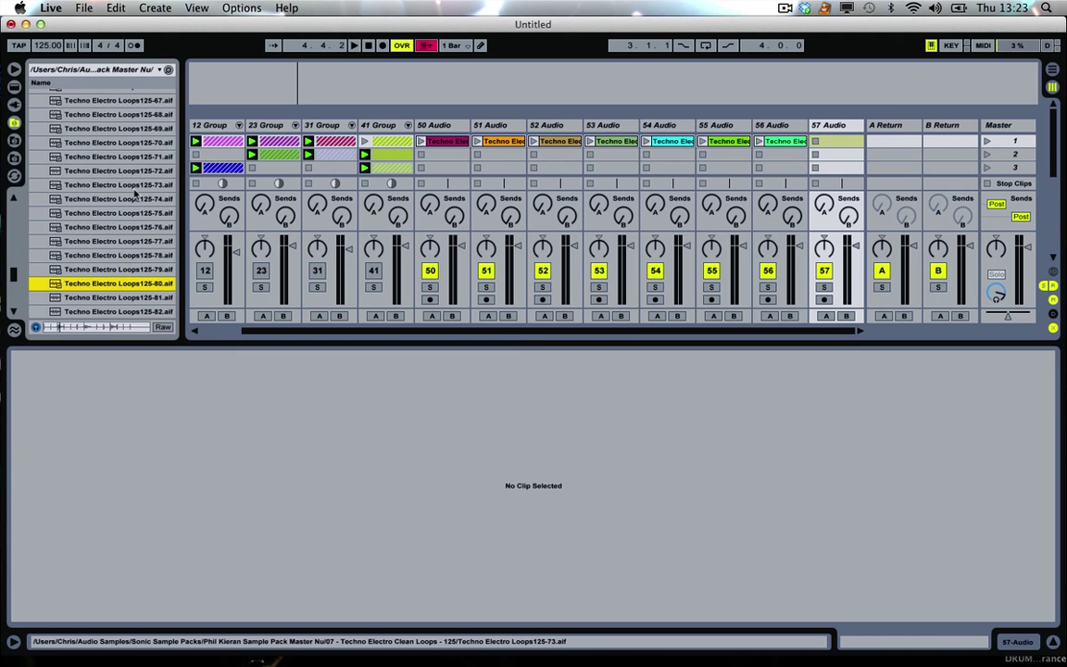
scroll(135, 192, down, 3)
key(Down)
key(Down)
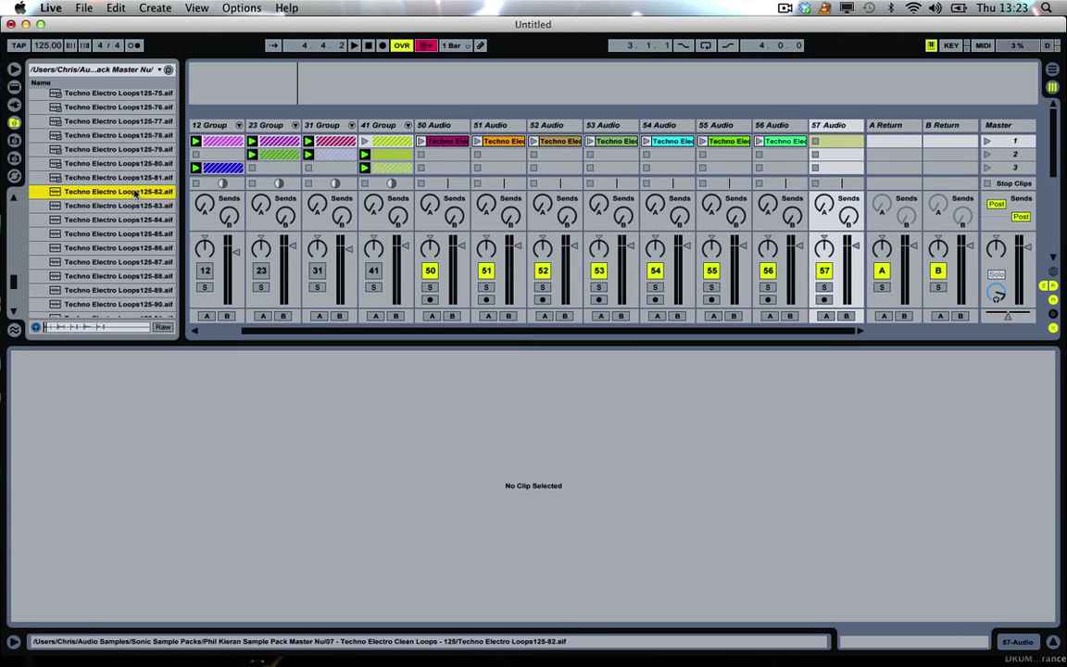
key(Down)
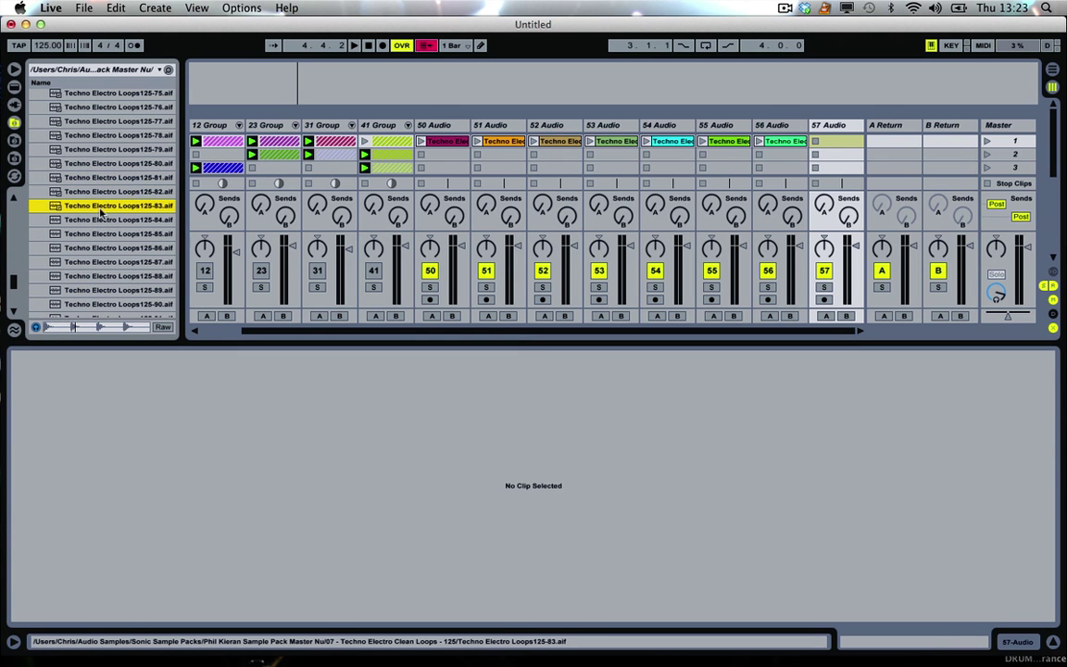
drag(101, 212, 523, 192)
drag(840, 156, 838, 141)
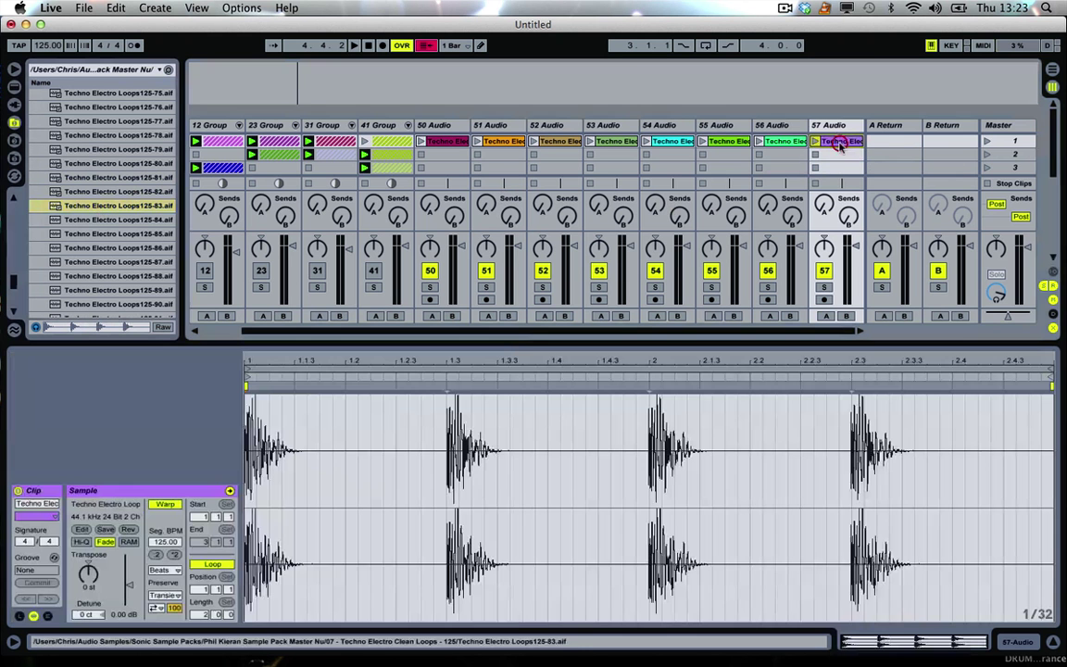
Insert audio track 58 and place Loops125-85 in its first slot
click(95, 230)
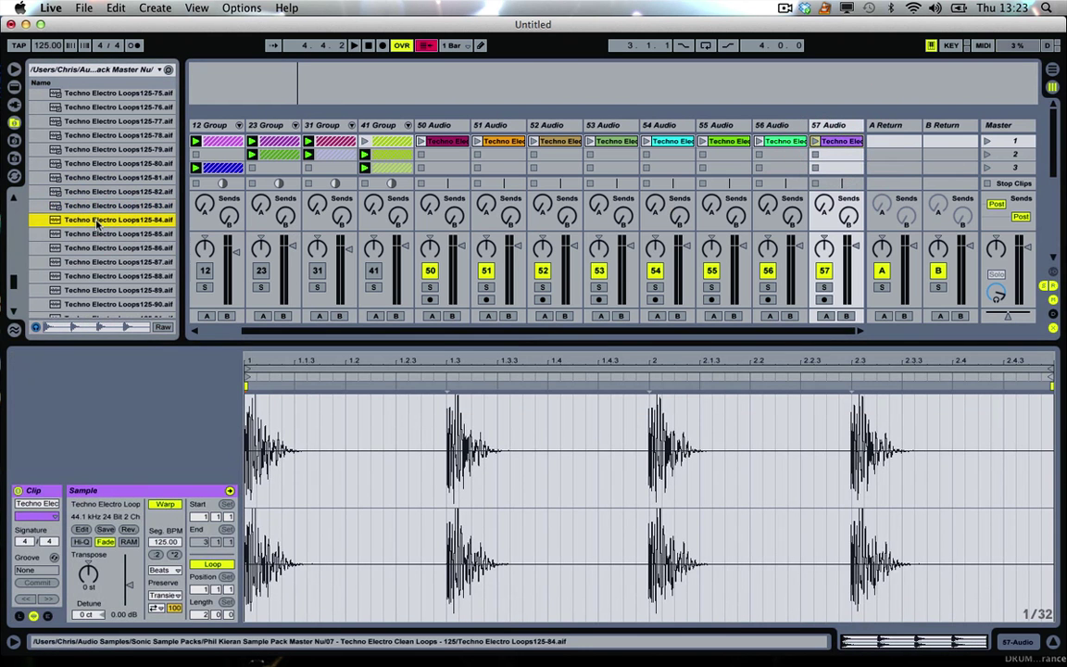
scroll(103, 236, down, 2)
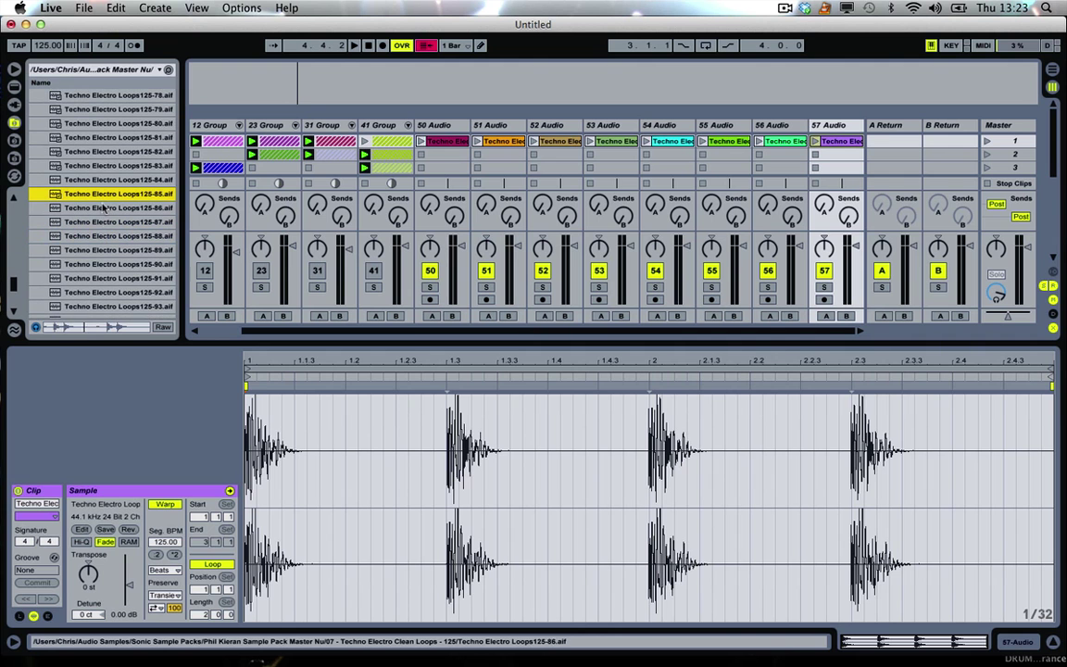
click(824, 128)
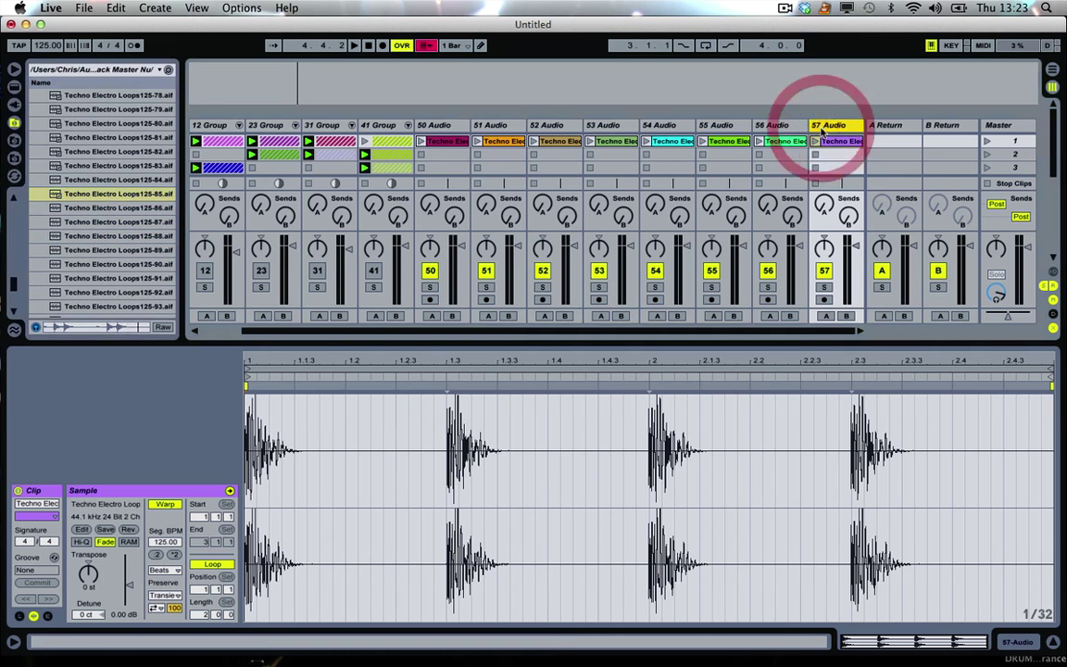
right_click(823, 129)
click(869, 238)
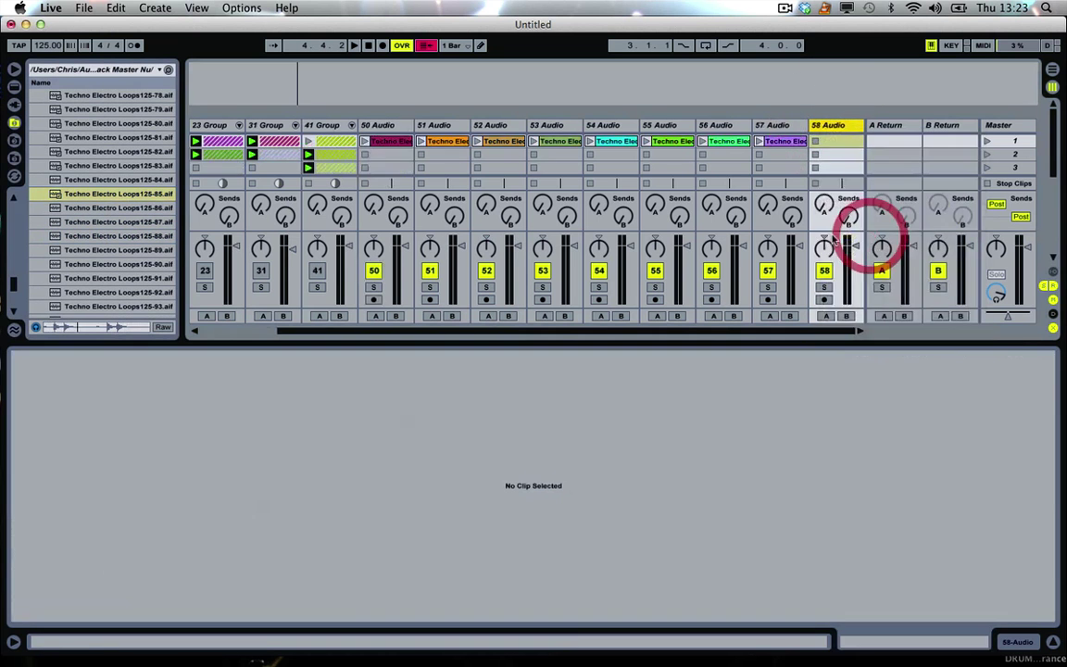
click(147, 197)
drag(834, 146, 837, 142)
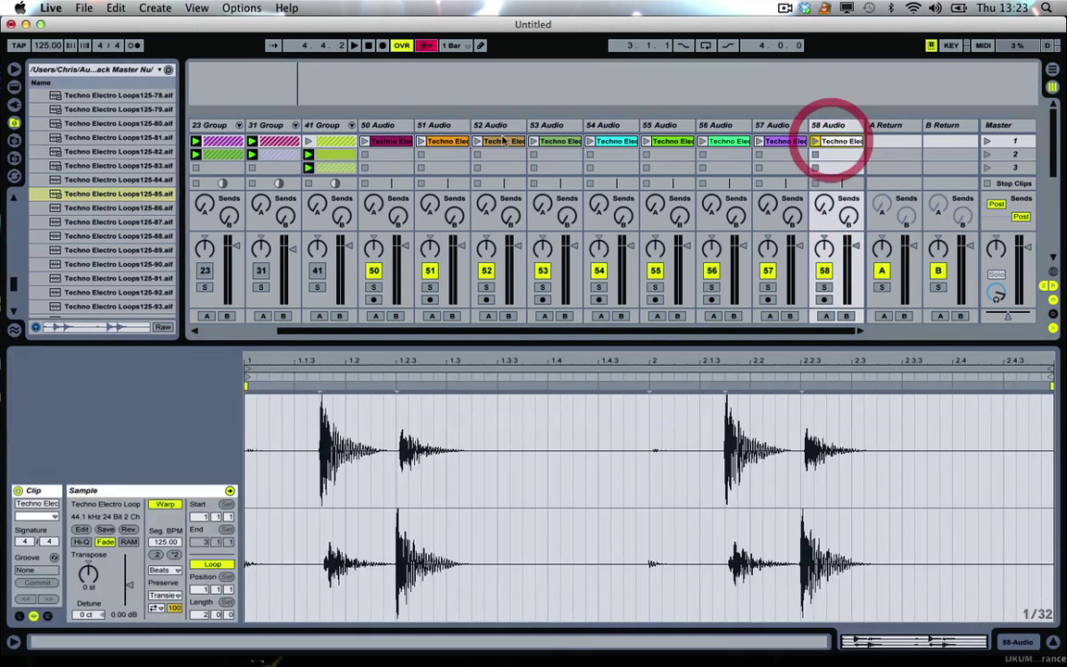
Launch the loops on tracks 50 through 56
click(366, 141)
click(419, 141)
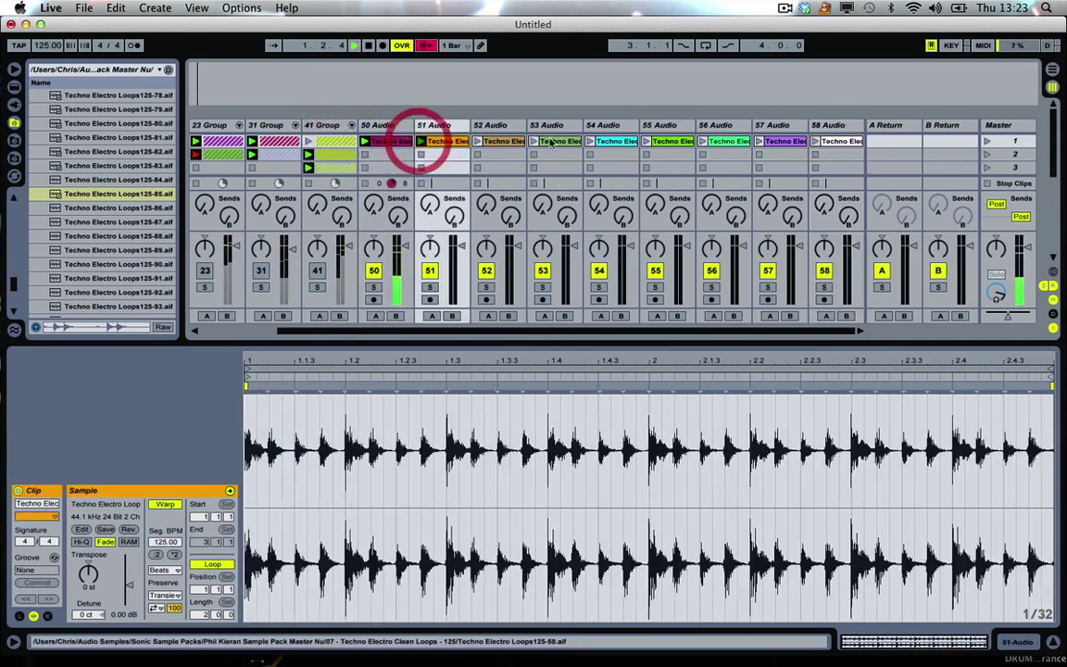
click(478, 141)
click(521, 143)
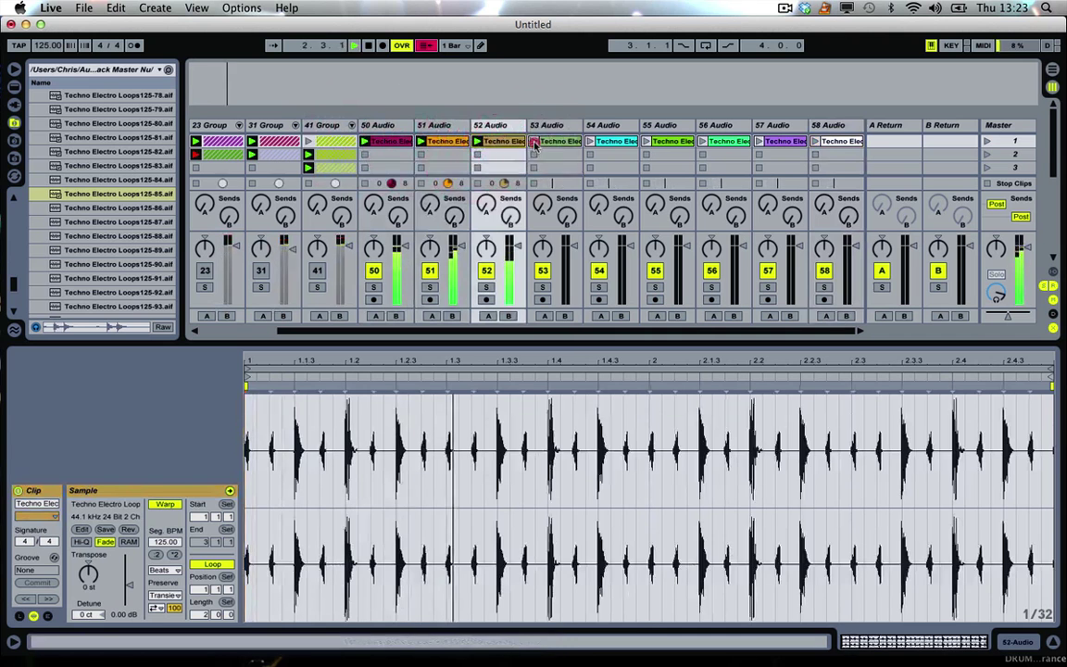
click(535, 141)
click(591, 141)
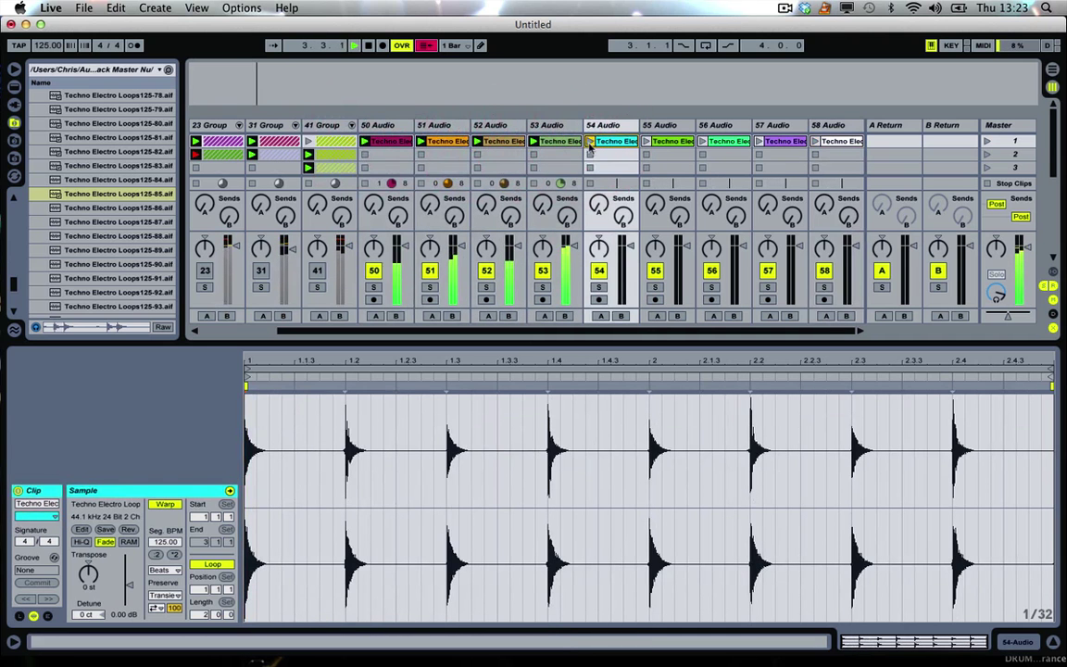
click(596, 142)
click(645, 141)
click(646, 141)
click(702, 141)
Pull the faders of tracks 55 and 56 all the way down and launch tracks 57 and 58
drag(738, 239, 739, 303)
drag(683, 239, 742, 262)
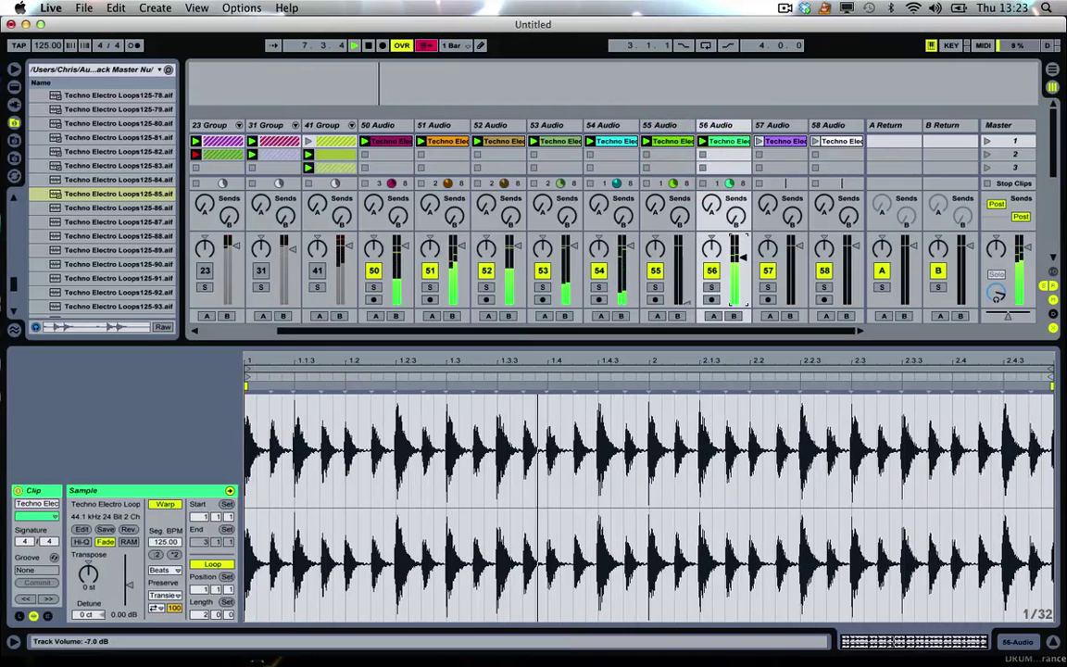
click(761, 142)
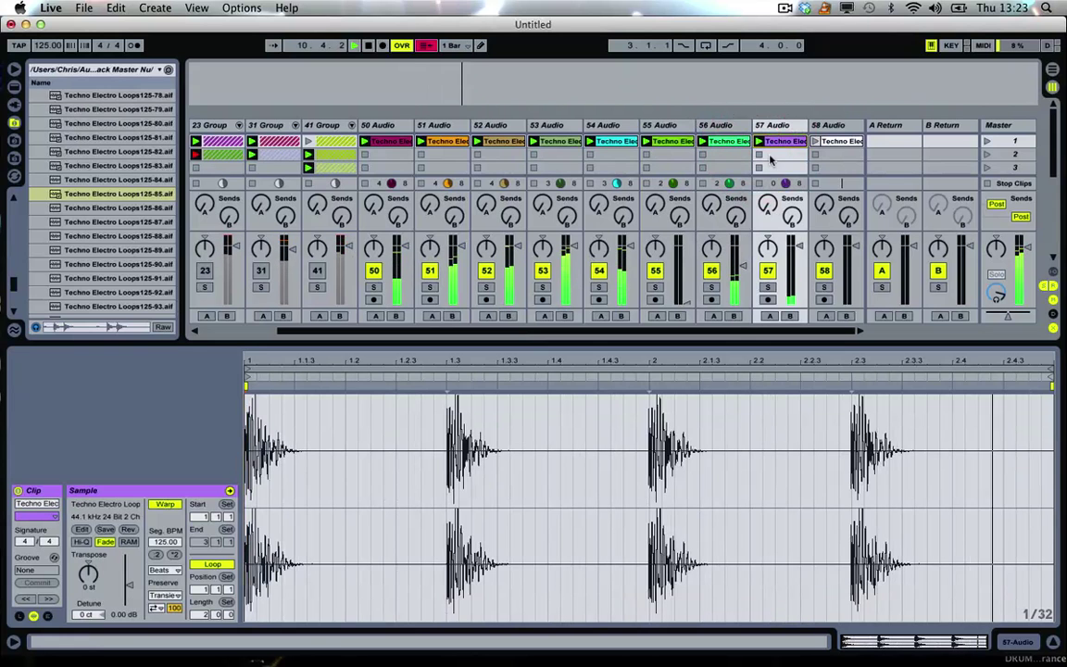
click(816, 140)
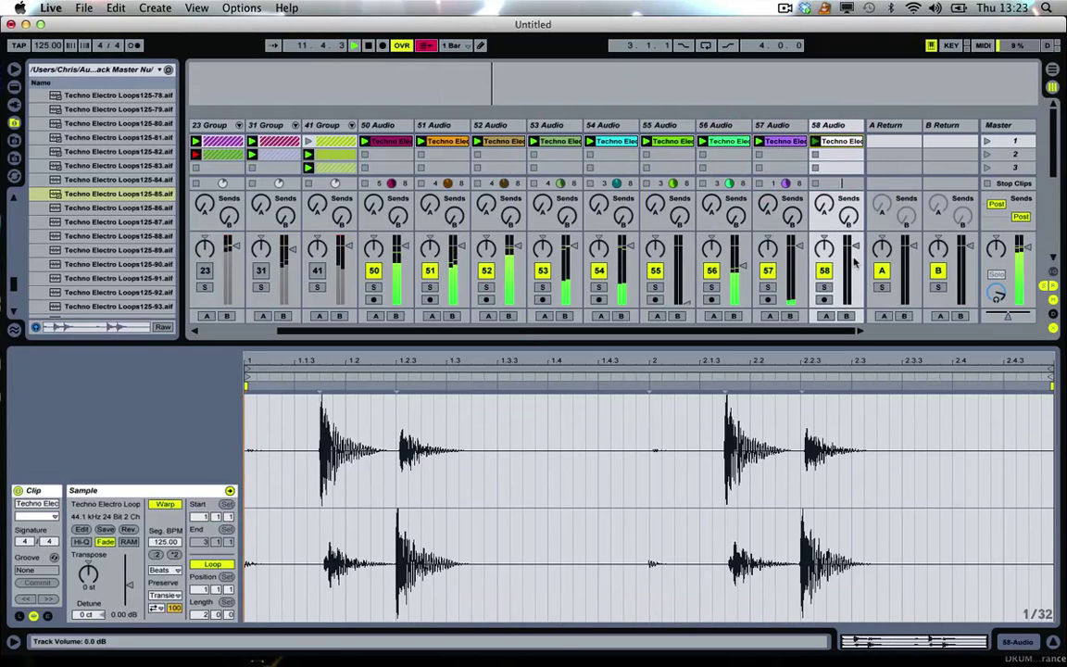
Shorten clip 57's loop to end at bar 1.2 and lower track 58 to about -12 dB
click(781, 141)
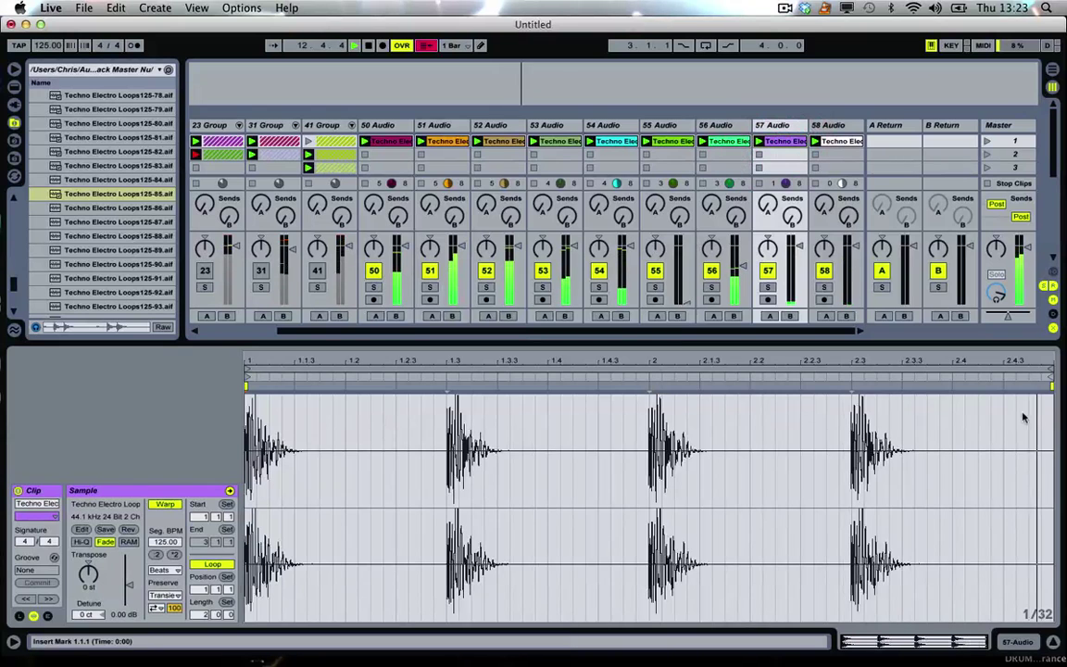
drag(1047, 403, 344, 405)
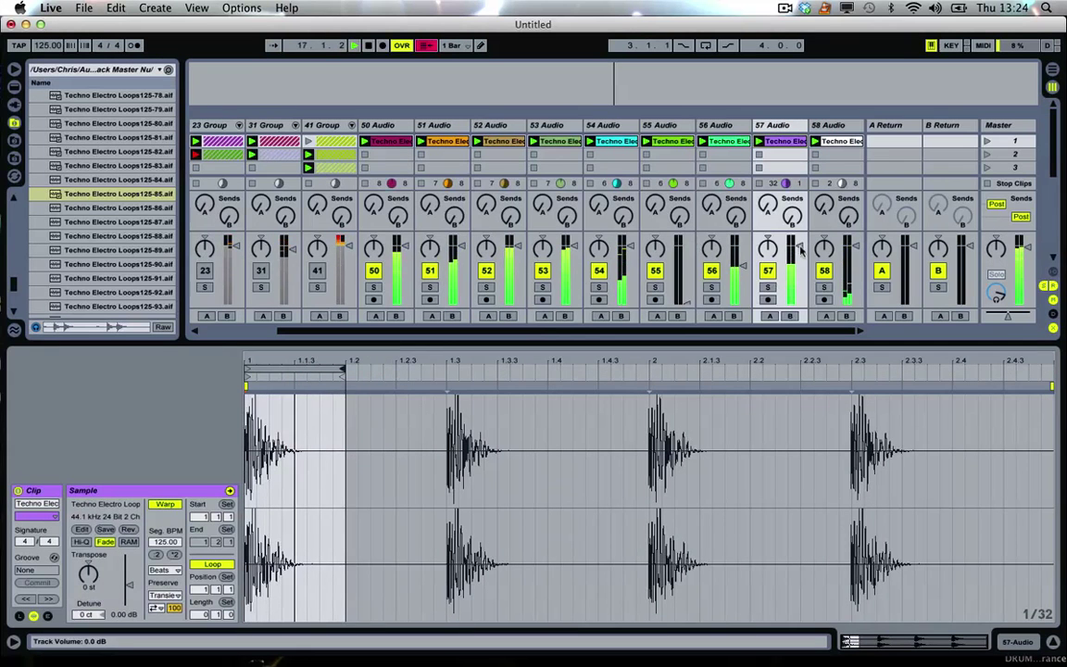
drag(852, 260, 854, 268)
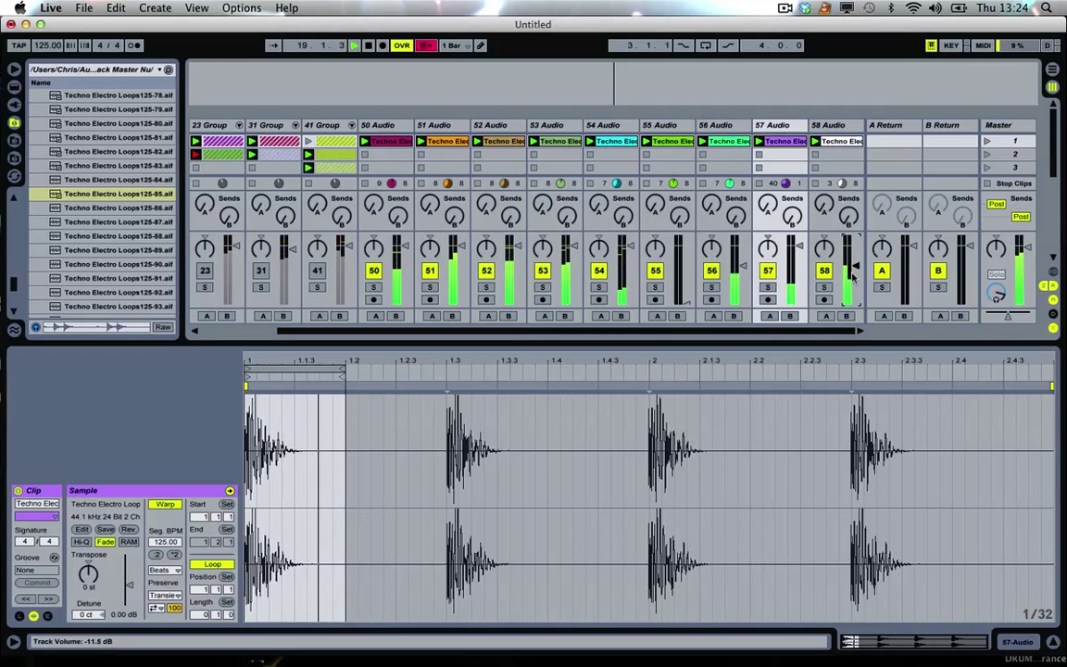
Group tracks 50–58 with Cmd+G and fold the new 50 Group
click(388, 124)
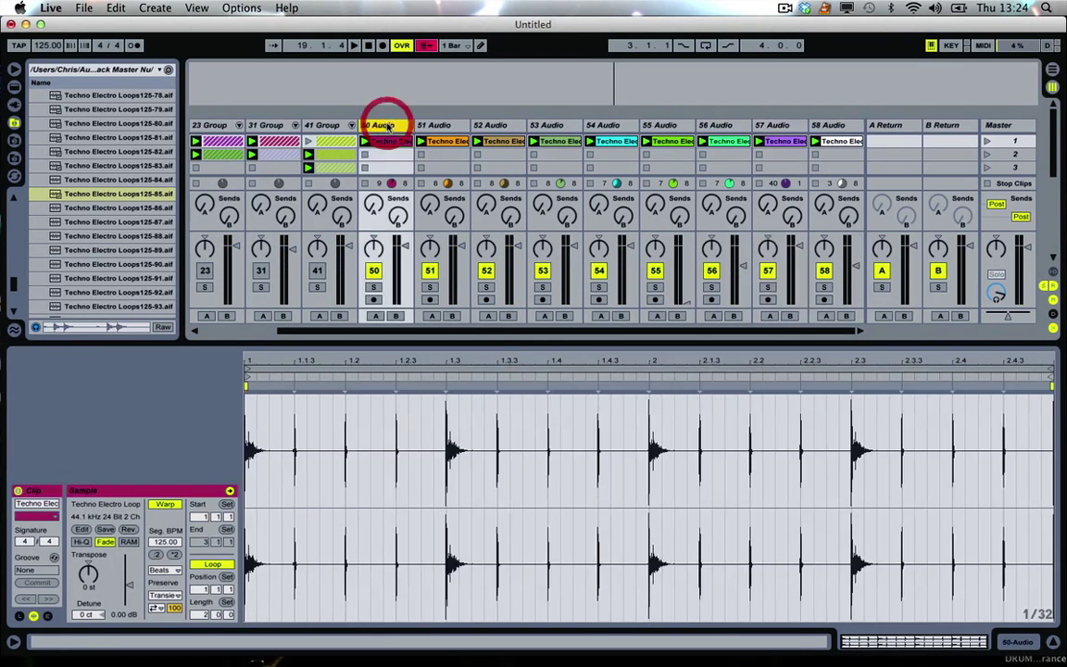
shift+click(830, 126)
key(super+g)
click(407, 124)
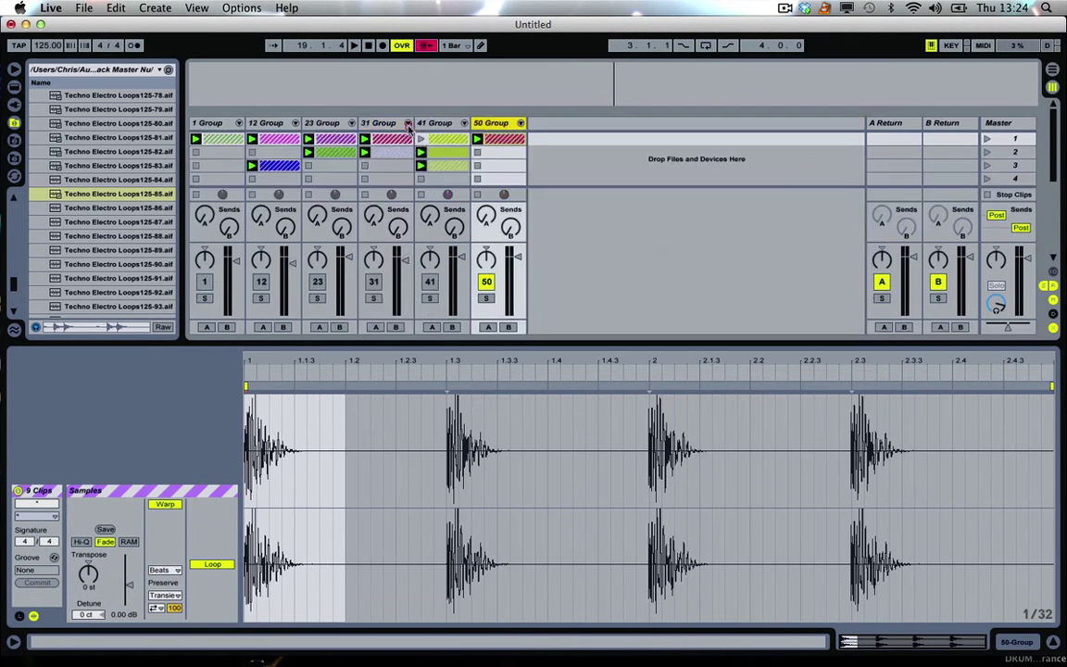
Audition Techno Electro Loops125-89 through 125-104 in the browser
scroll(74, 159, down, 2)
key(Down)
key(Down)
key(Down)
key(Down)
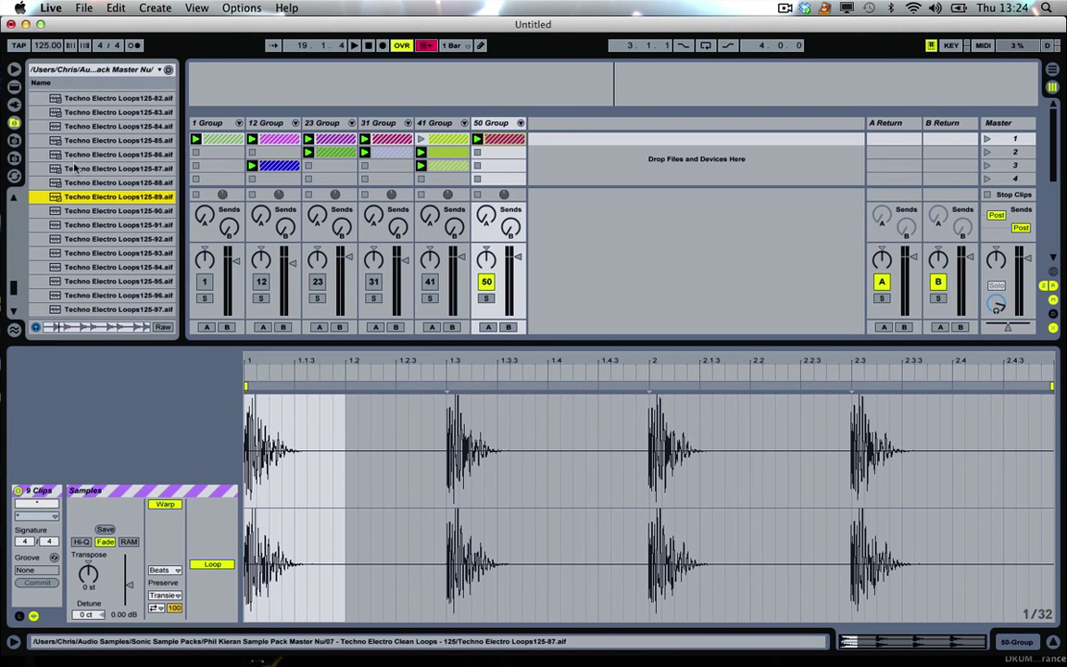
key(Down)
key(Down)
key(Down)
key(Down)
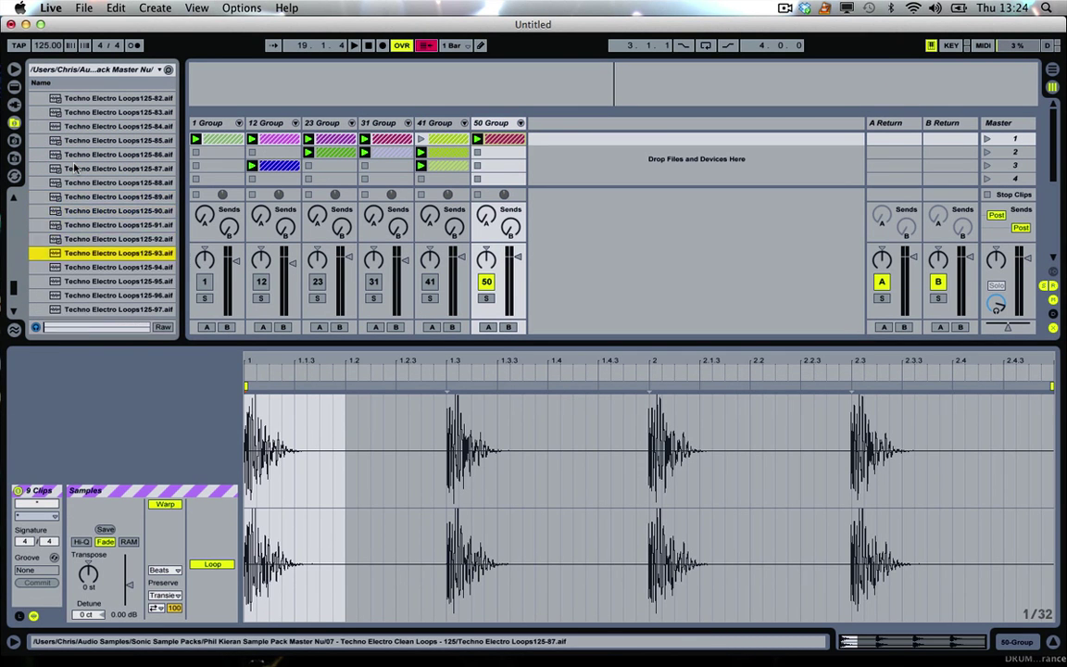
key(Down)
key(Down)
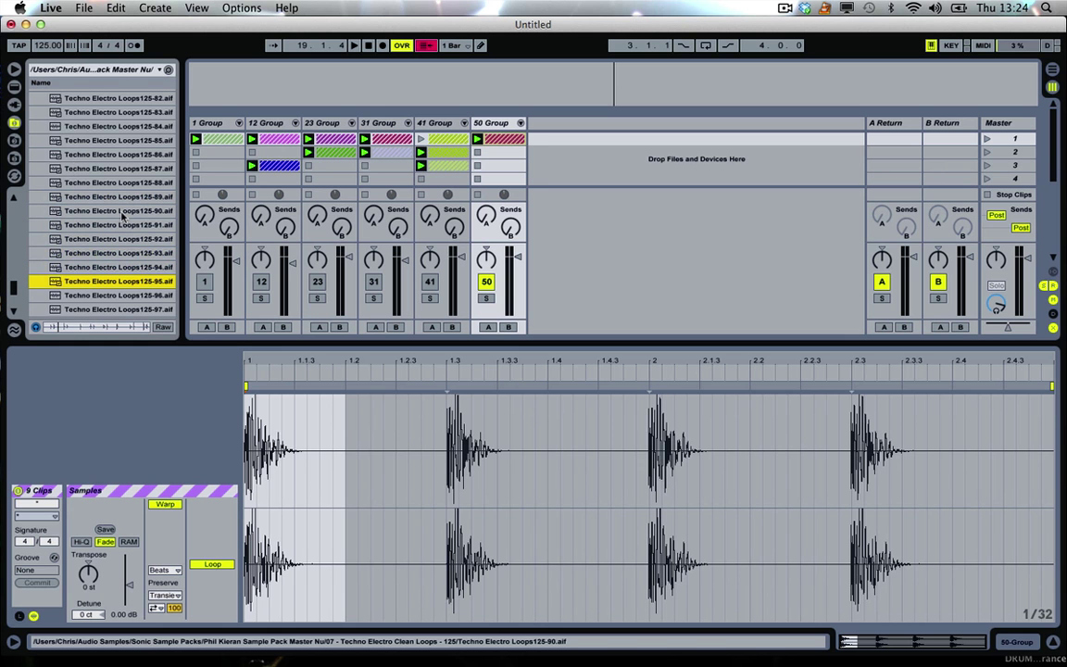
key(Down)
scroll(121, 216, down, 4)
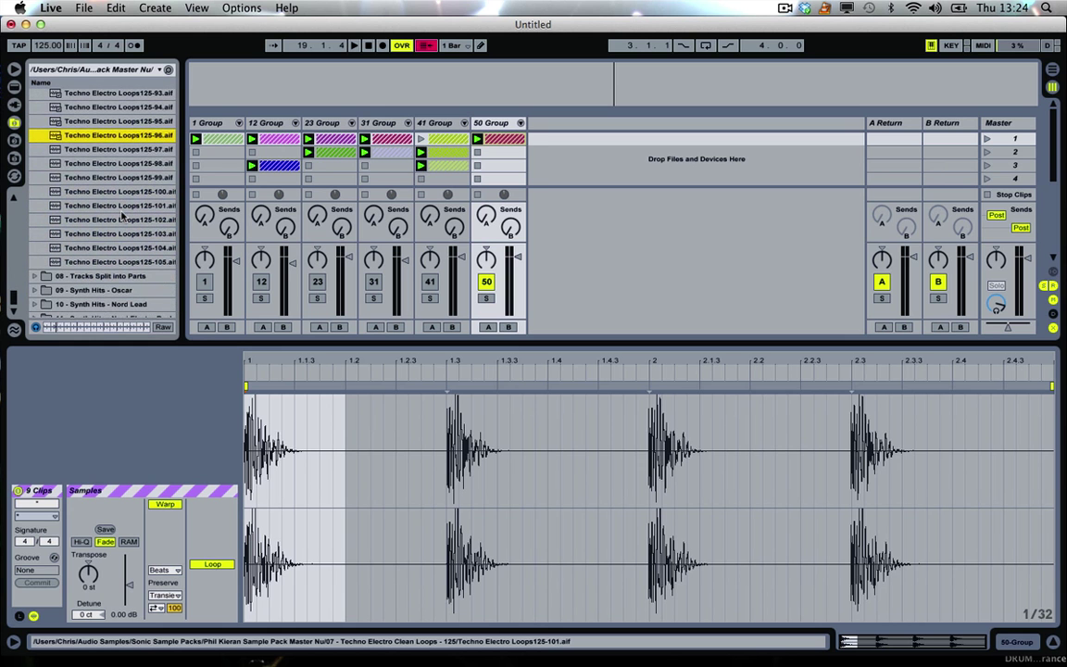
key(Down)
key(Down)
key(Down)
key(Down)
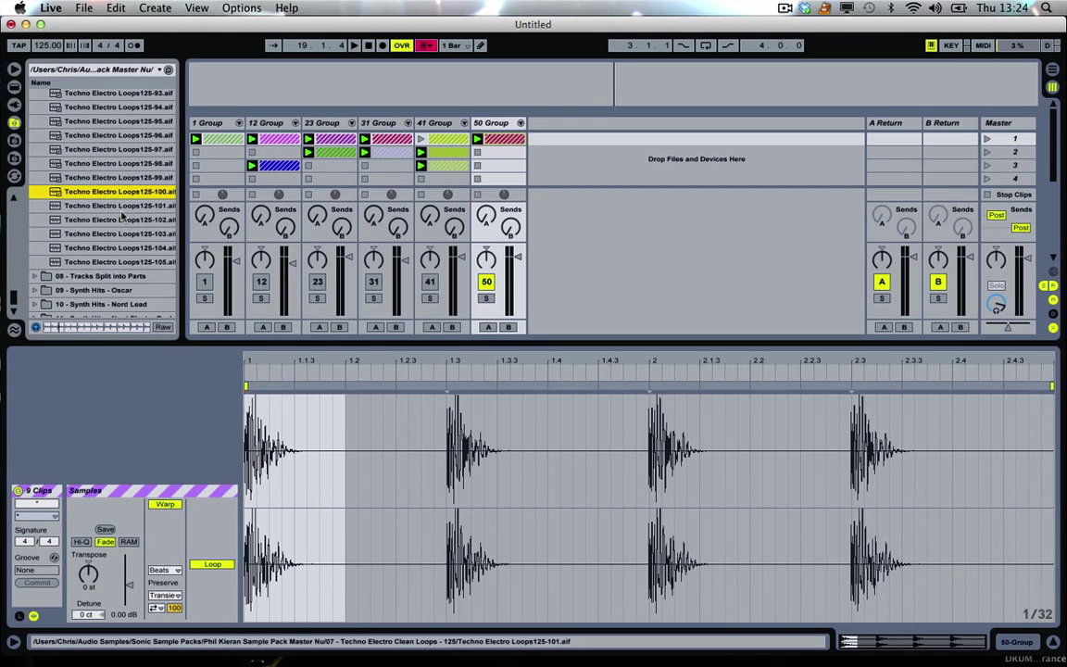
key(Down)
key(Down)
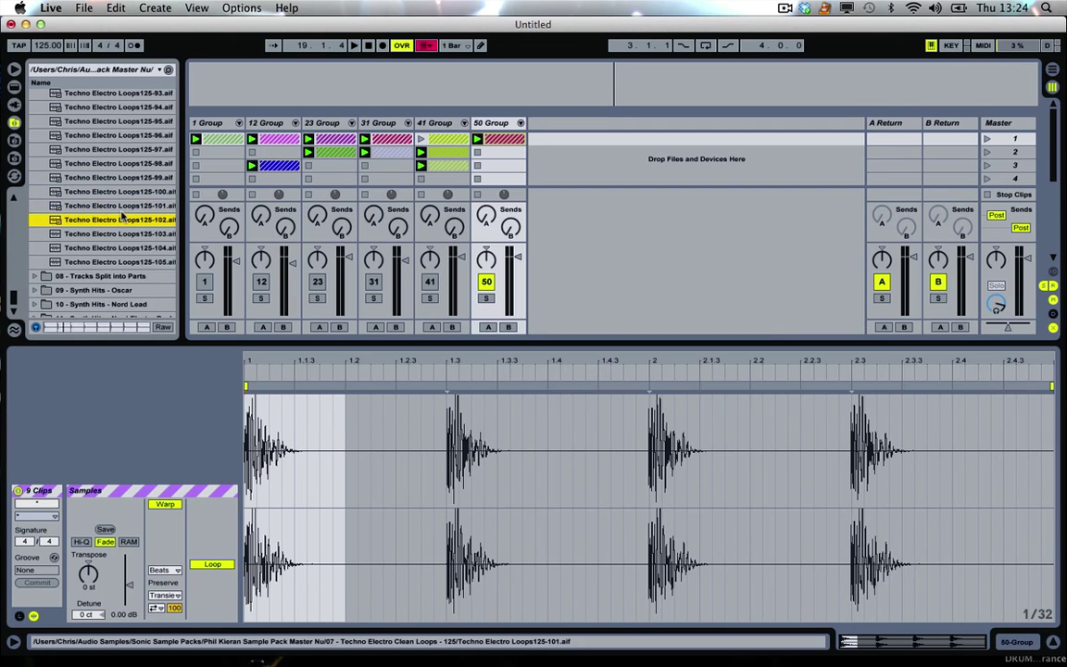
key(Down)
key(Down)
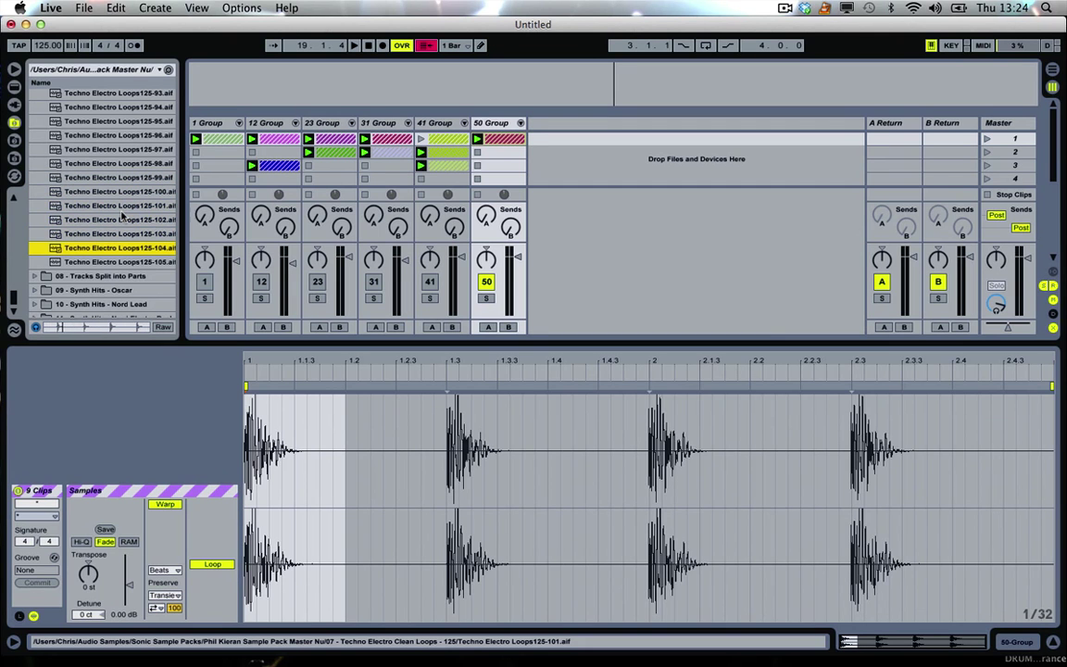
key(Down)
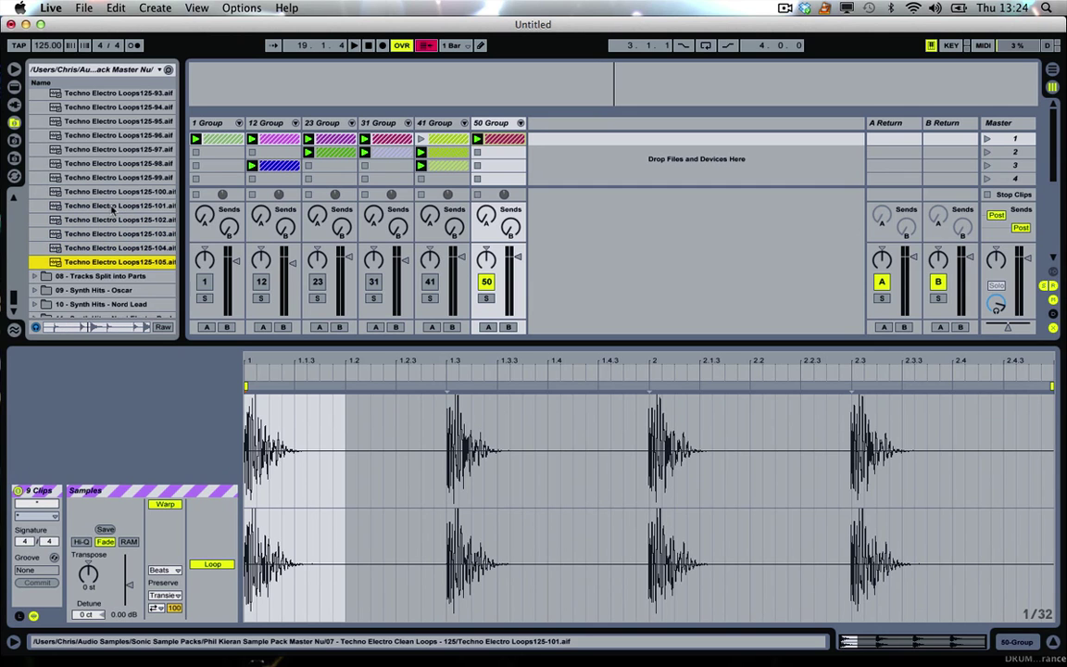
Open the Track 1 127 bpm folder inside 08 - Tracks Split into Parts
click(37, 276)
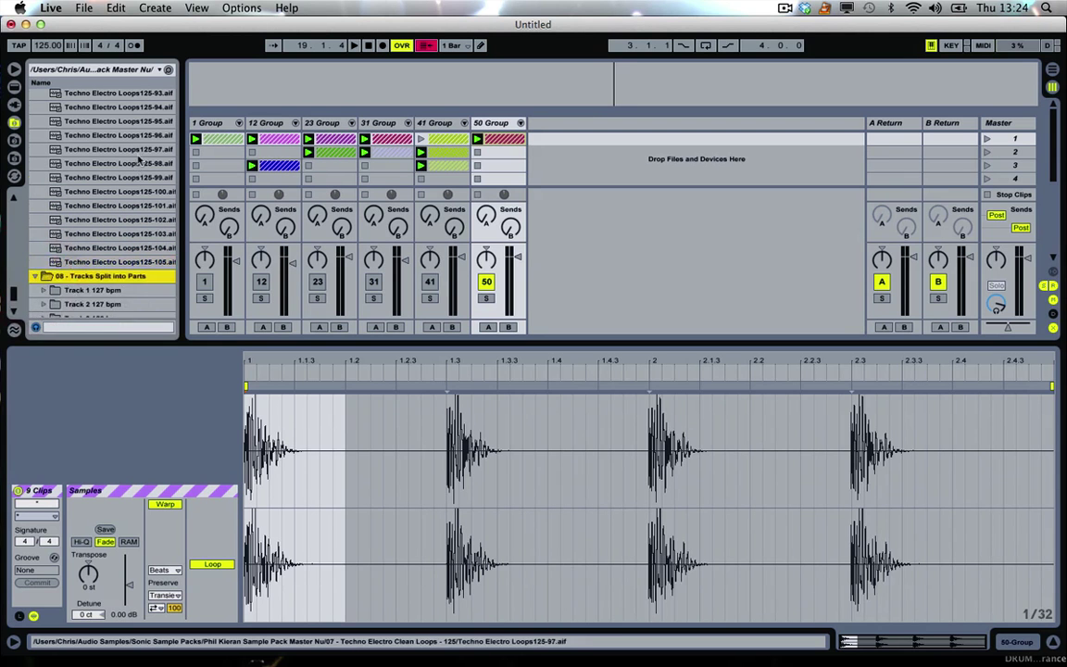
click(44, 225)
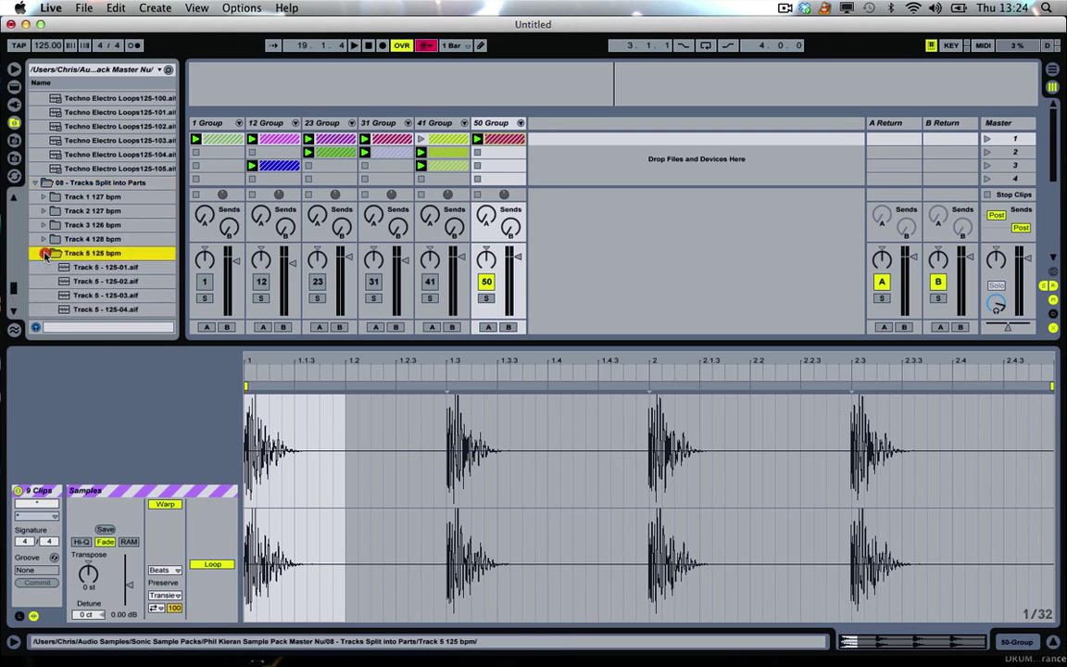
click(37, 183)
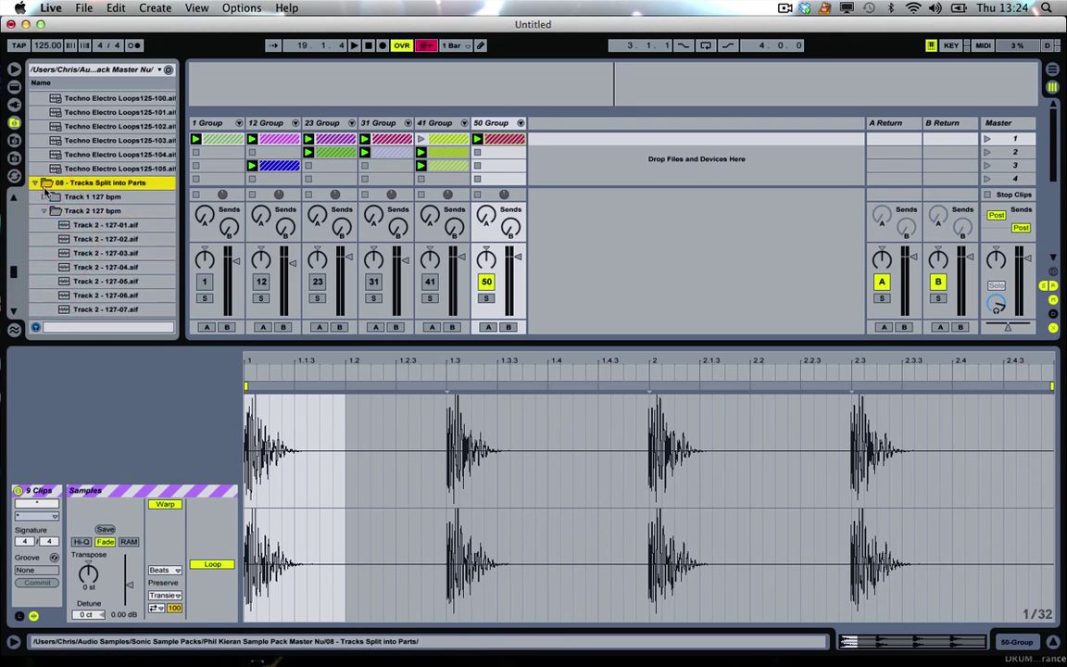
click(41, 198)
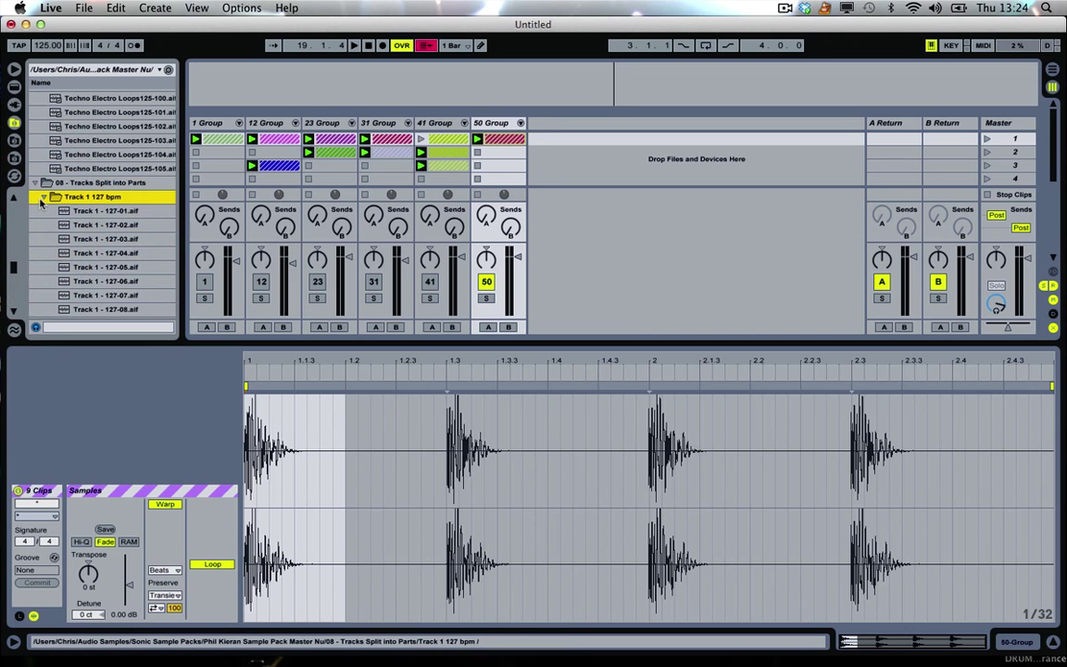
scroll(61, 199, down, 4)
Preview Track 1 - 127 parts 03, 04, 08, 10, 11 and 12, then select 1 Group through 50 Group
click(92, 174)
shift+click(107, 186)
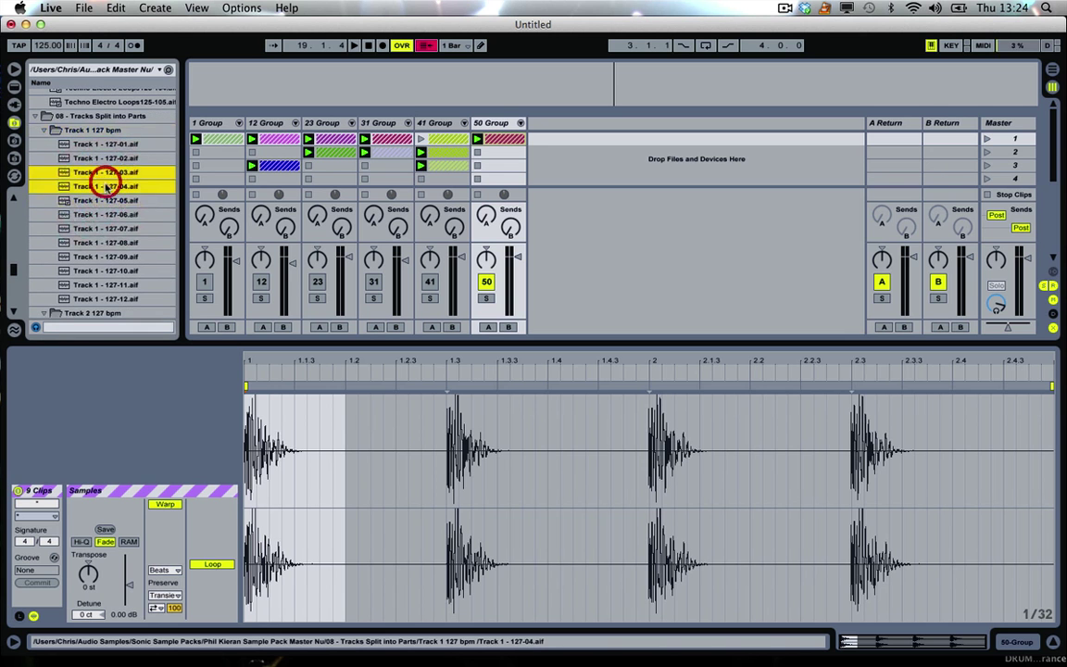
click(100, 254)
click(104, 269)
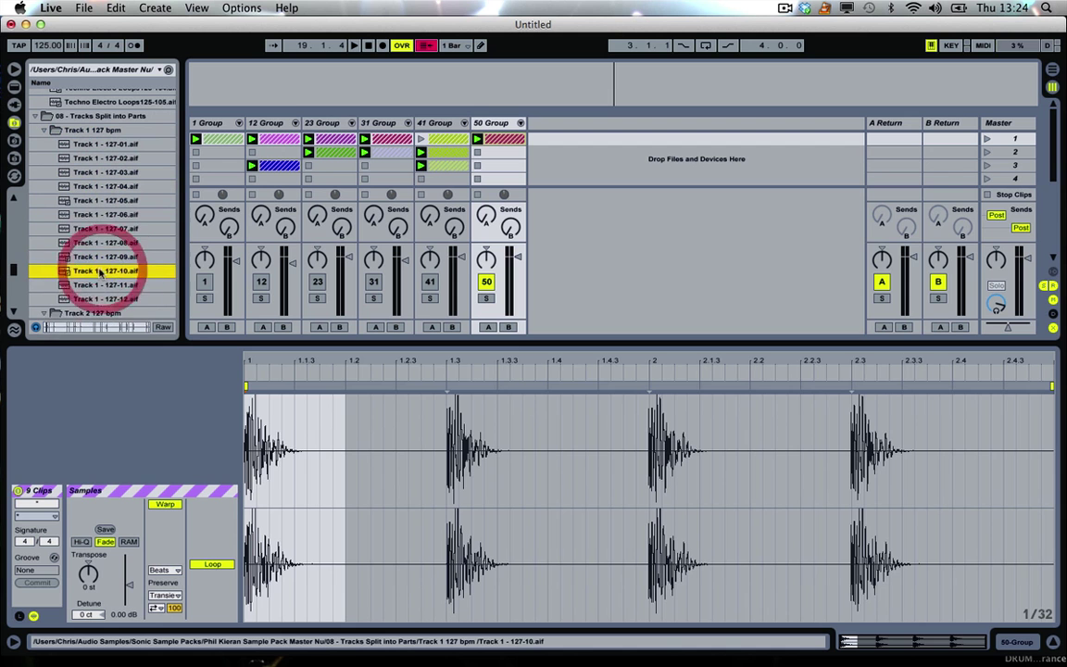
click(103, 284)
click(105, 298)
click(109, 270)
click(107, 241)
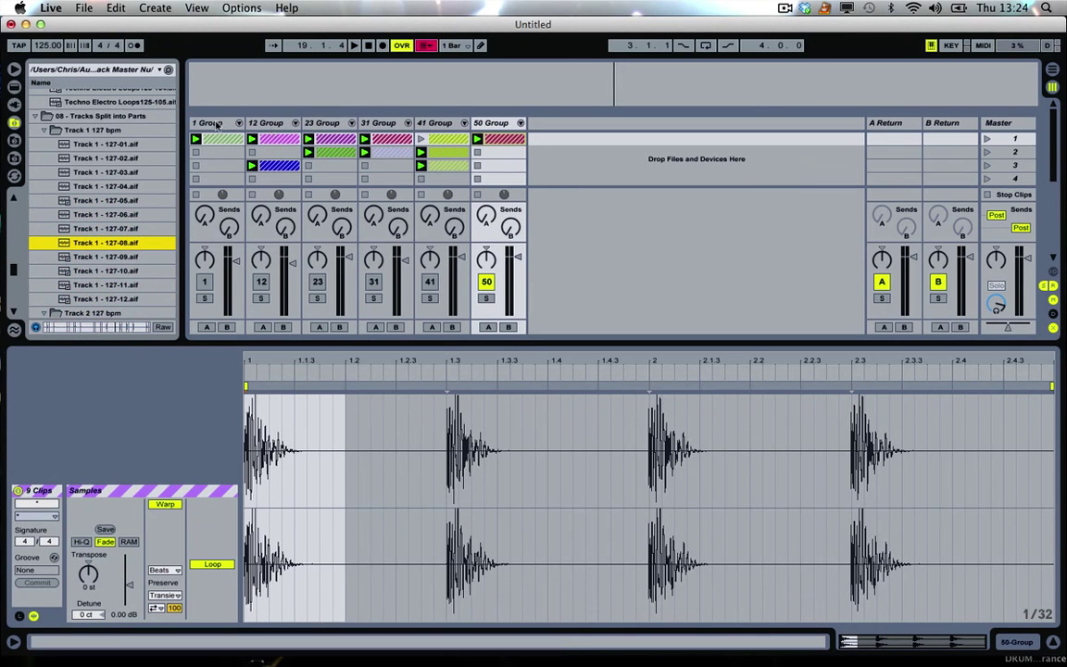
click(208, 123)
shift+click(522, 122)
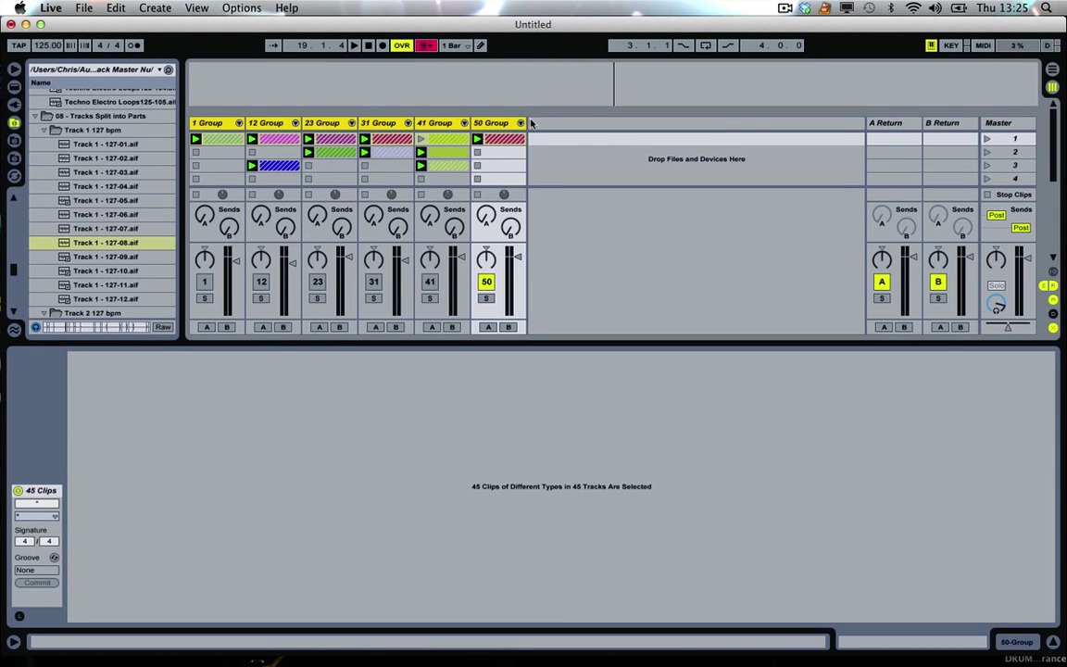
Narrow the group tracks to minimum width and insert two new audio tracks
drag(528, 124, 361, 123)
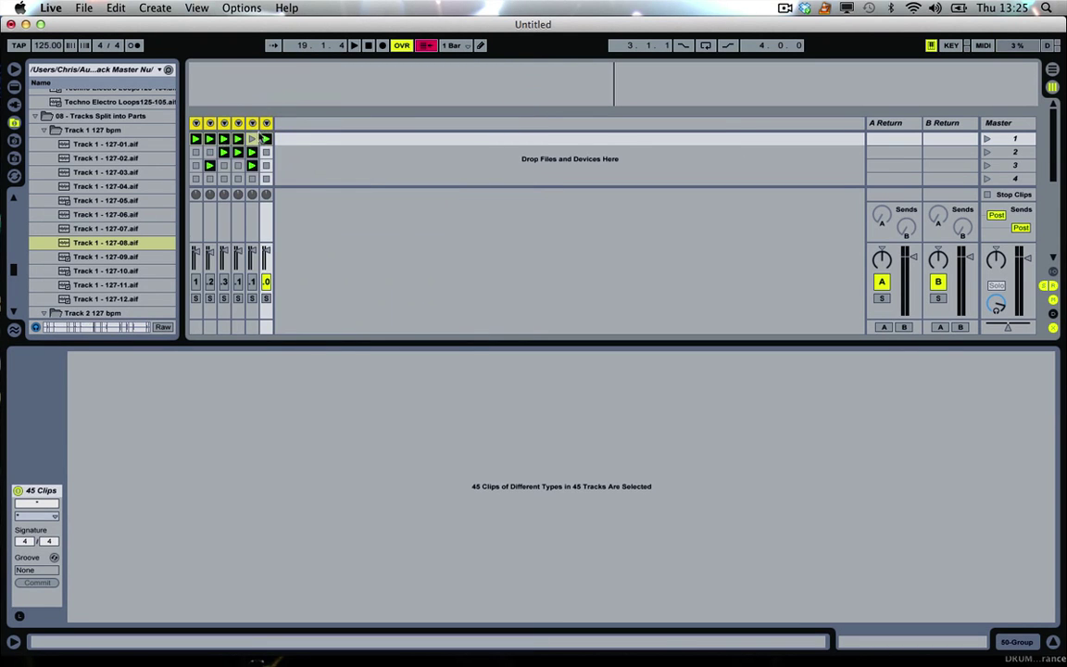
right_click(329, 132)
click(351, 141)
right_click(336, 126)
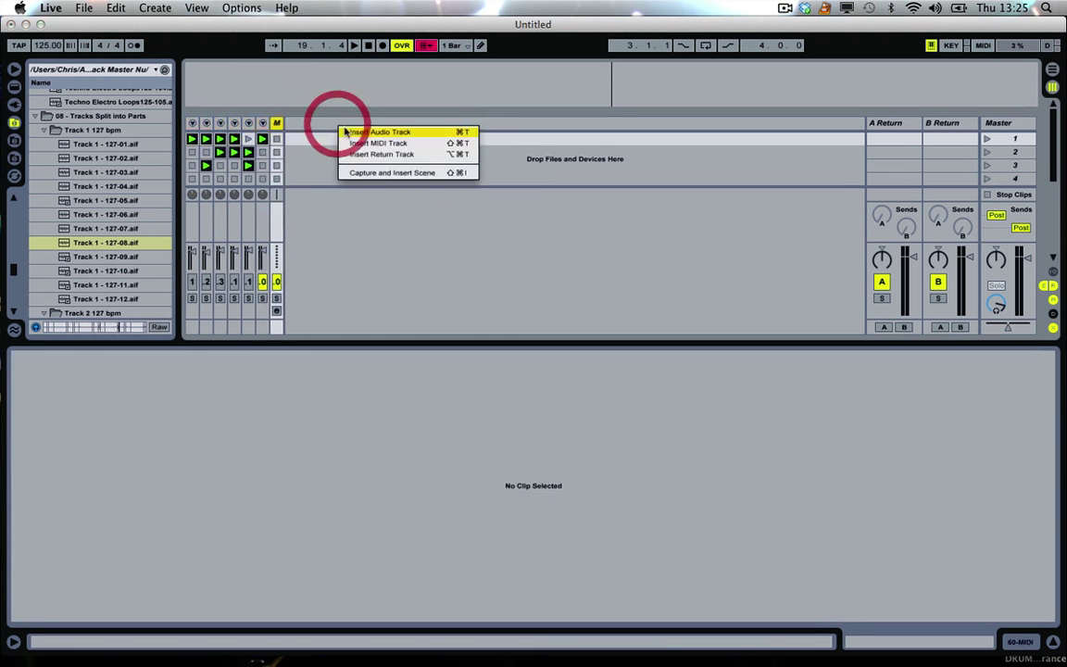
click(353, 131)
Add more audio tracks with Cmd+T, then select the fourteen new tracks and widen them
key(super+t)
key(super+t)
key(super+t)
key(super+t)
key(super+t)
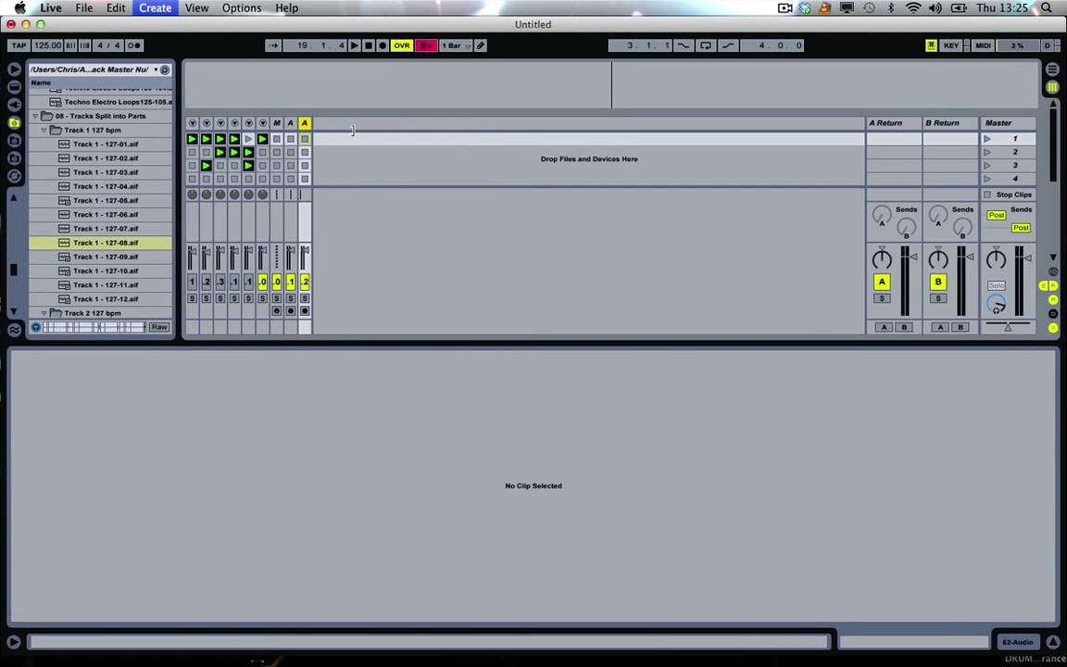
key(super+t)
key(super+t)
key(super+t)
key(super+t)
key(super+t)
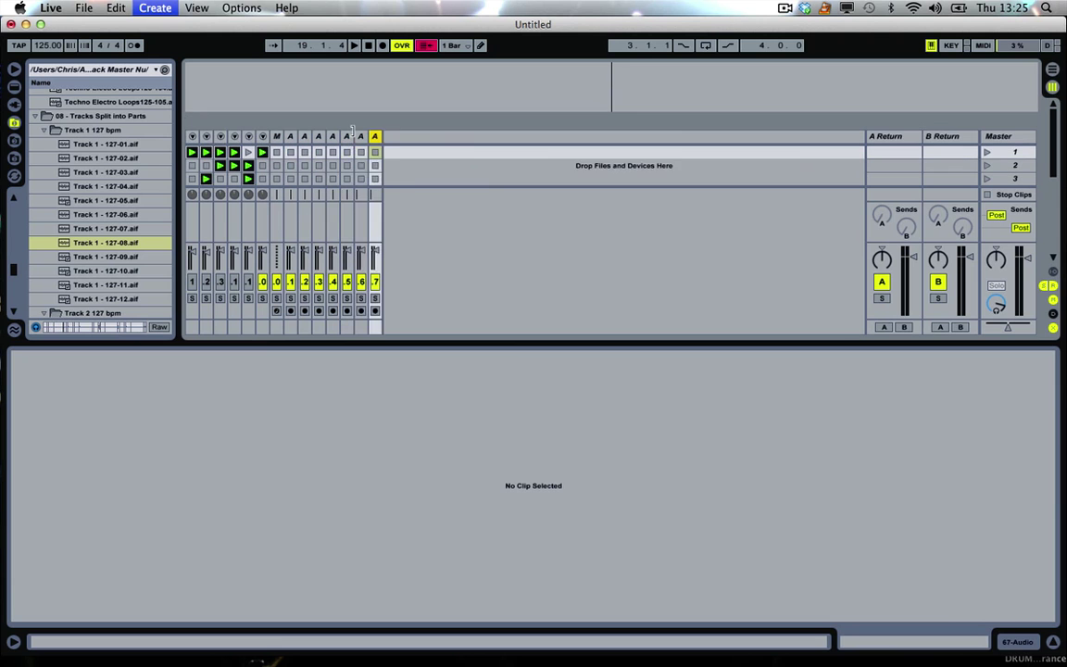
key(super+t)
key(super+t)
key(super+t)
key(super+t)
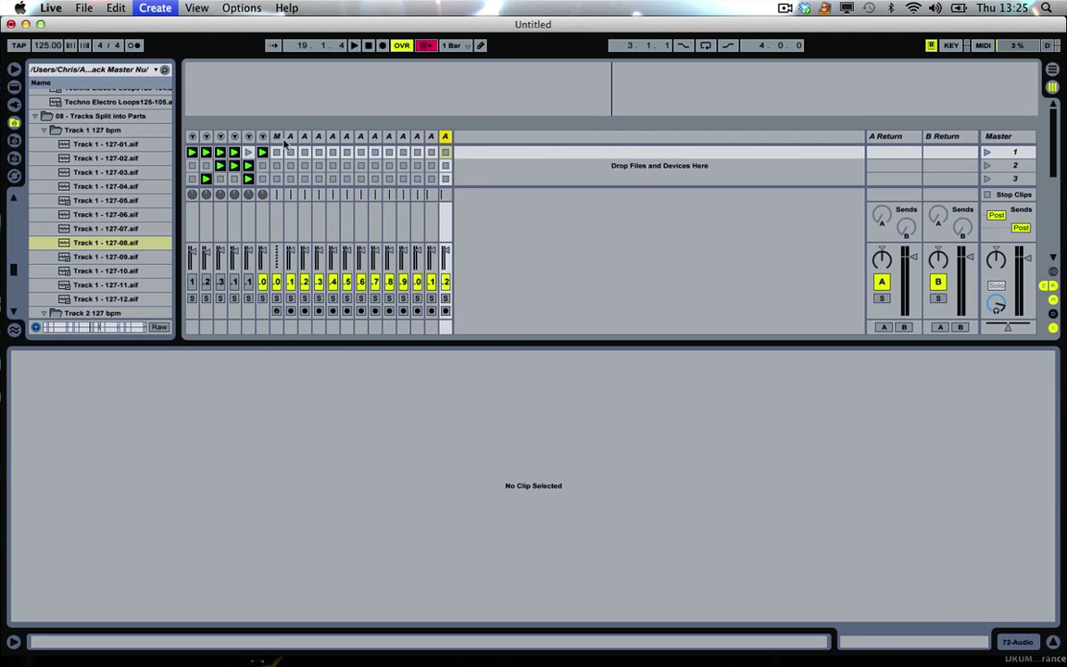
shift+click(290, 137)
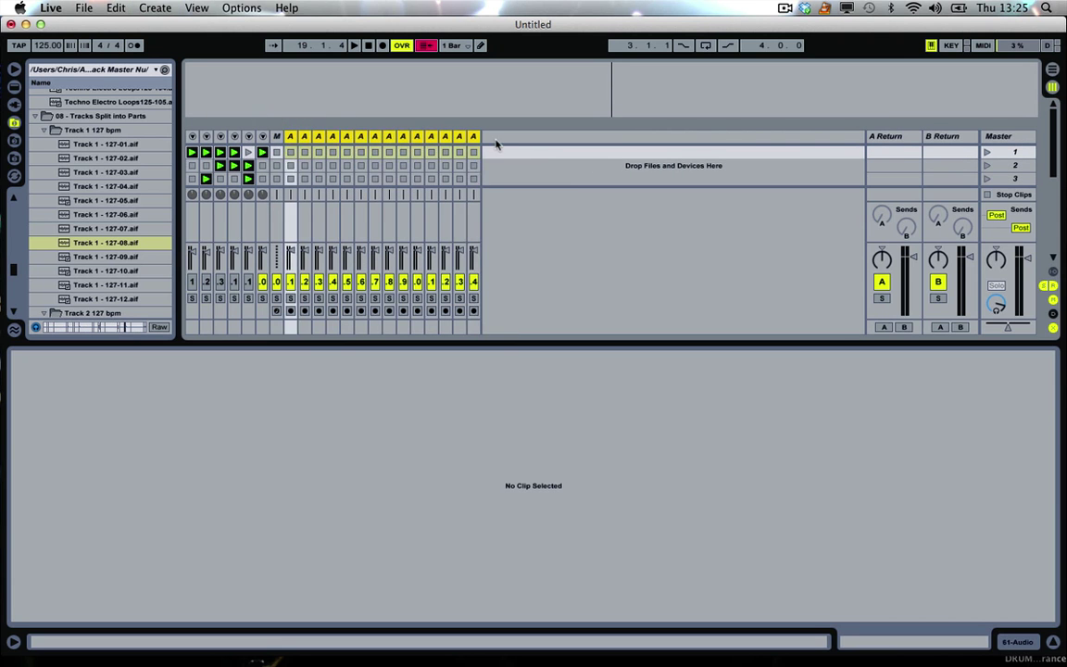
mouse_move(480, 136)
mouse_down()
mouse_move(509, 136)
mouse_move(496, 134)
mouse_up()
Audition Track 1 parts and place 127-02 on track 61 and 127-03 on track 62
click(107, 144)
click(100, 158)
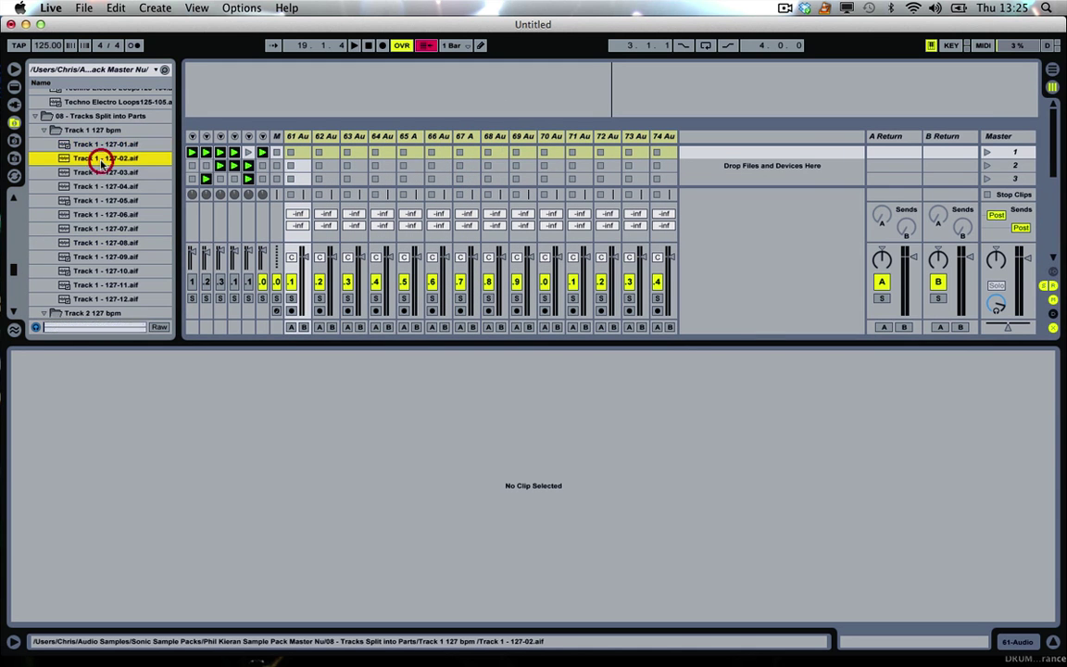
click(296, 166)
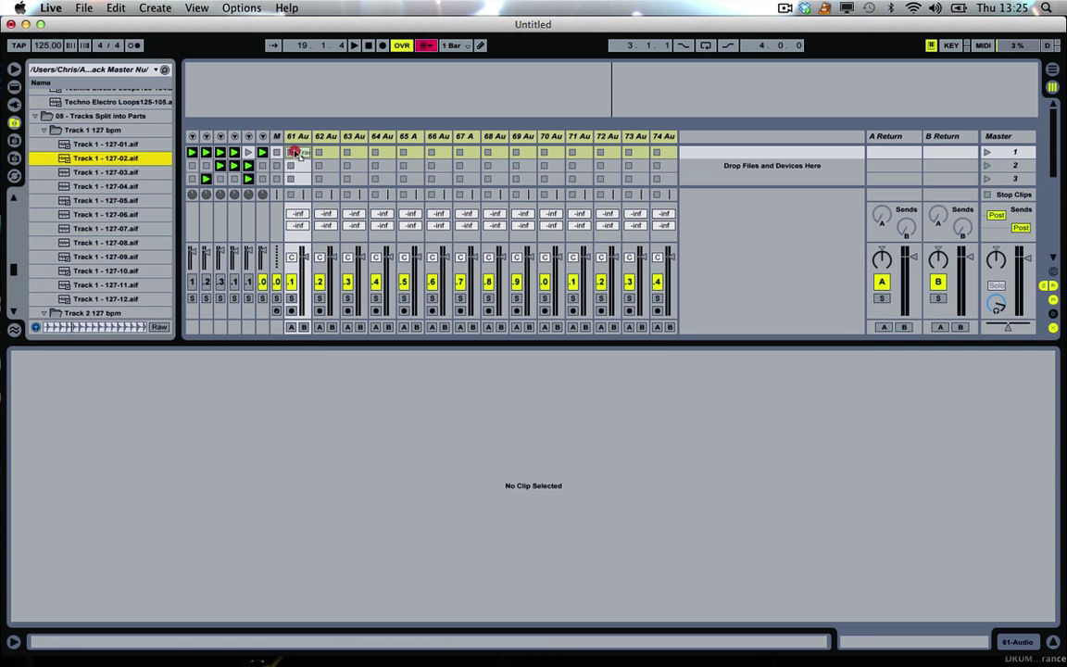
drag(296, 153, 296, 153)
click(109, 172)
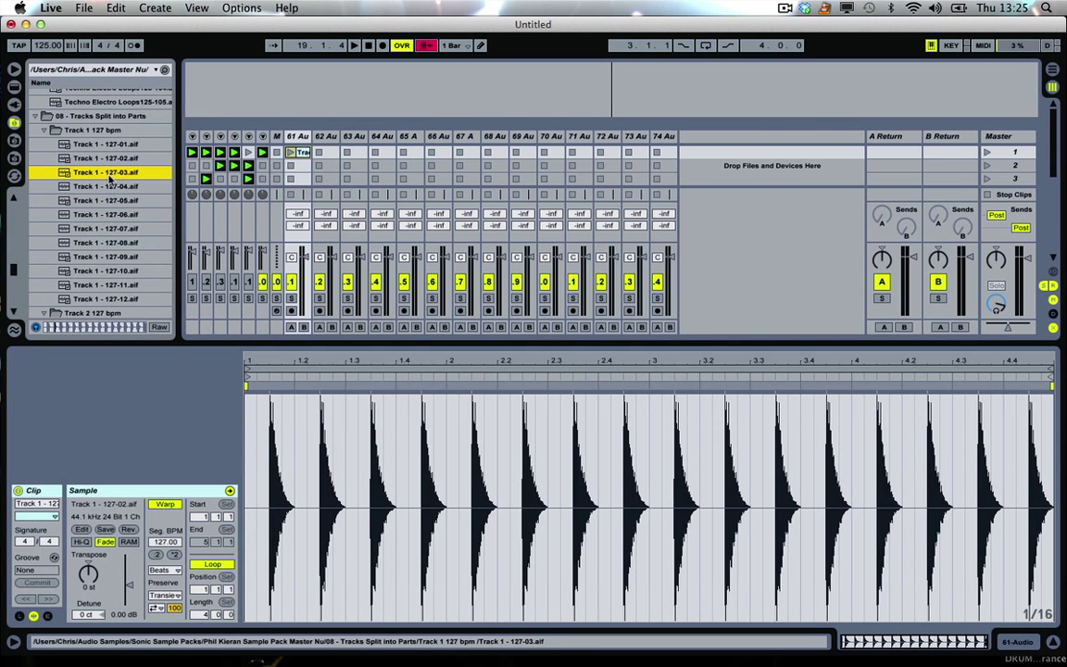
drag(132, 181, 329, 156)
Audition more Track 1 parts and place 127-08 on track 63 and 127-12 on track 64
click(105, 200)
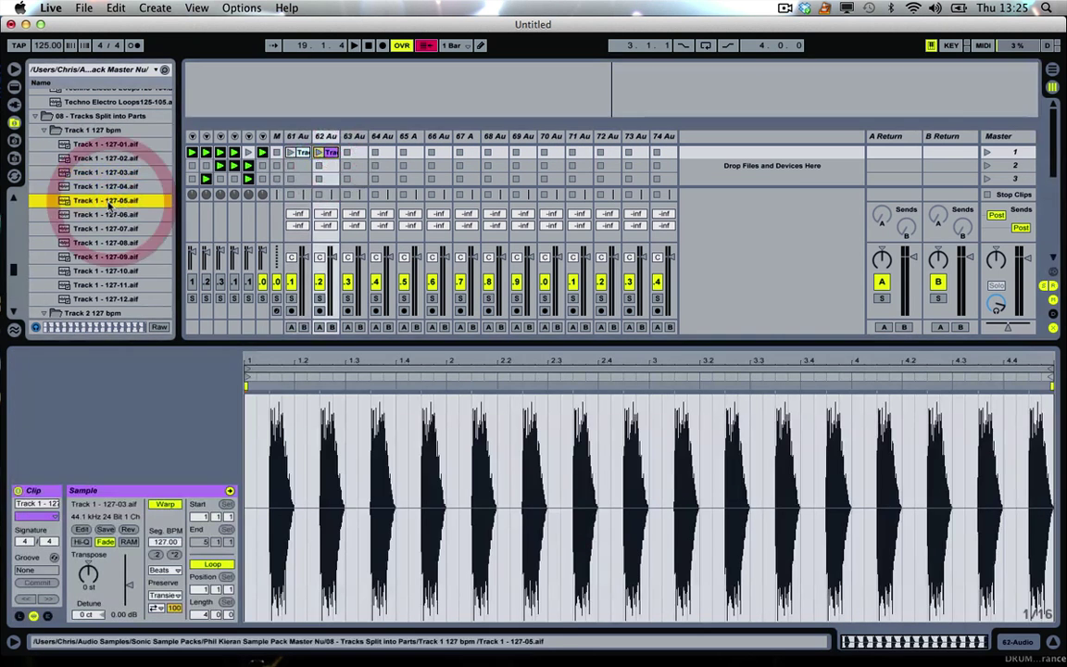
click(114, 215)
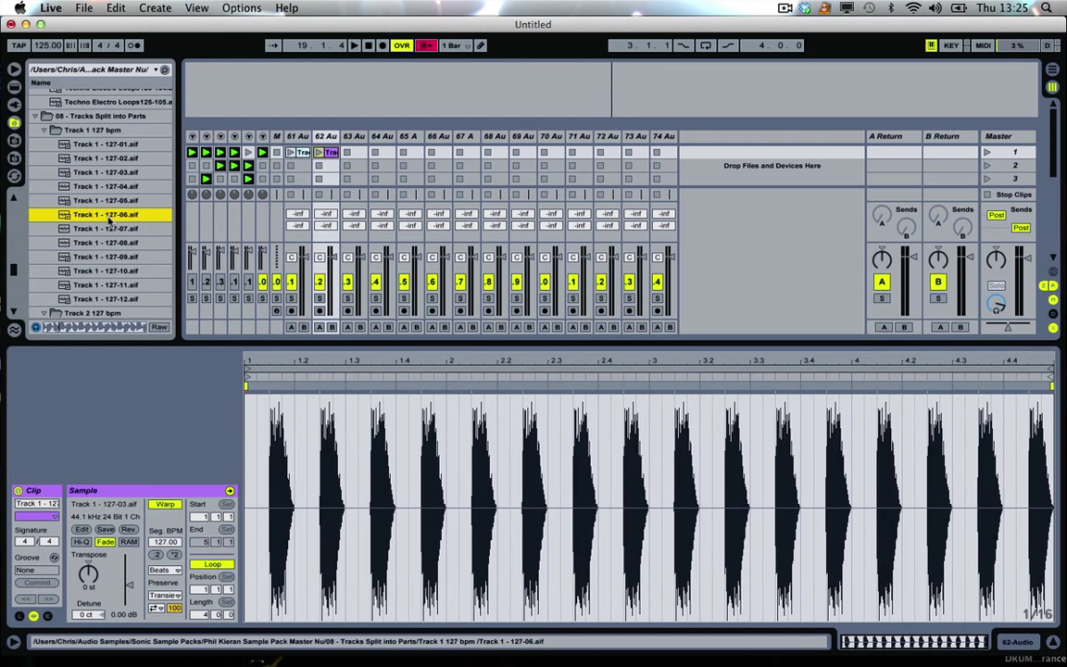
click(107, 229)
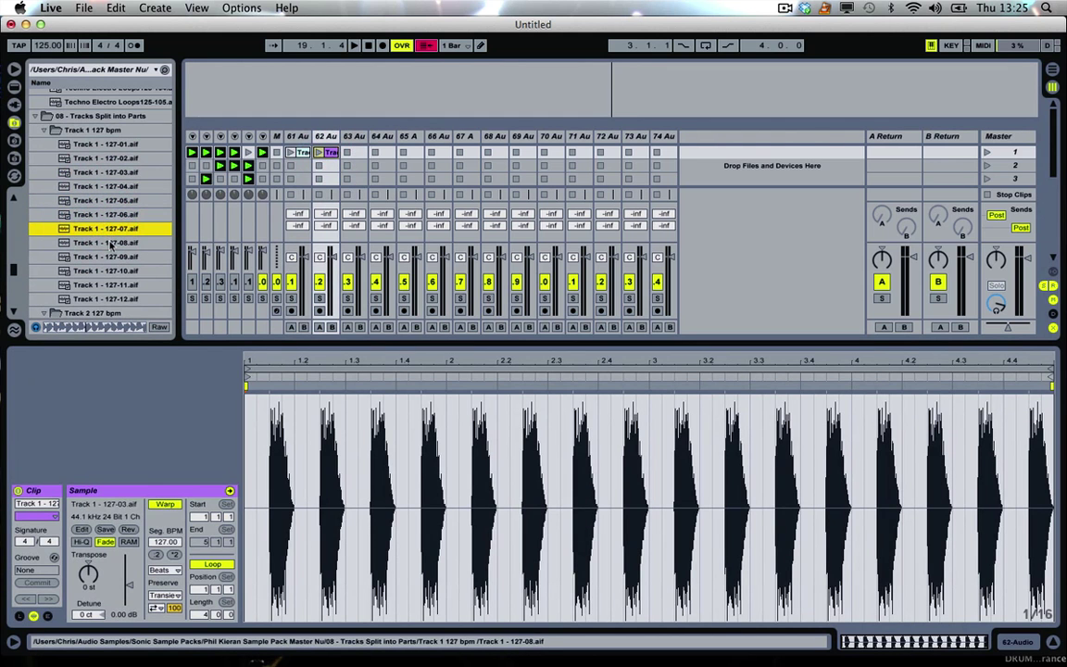
click(107, 241)
click(367, 154)
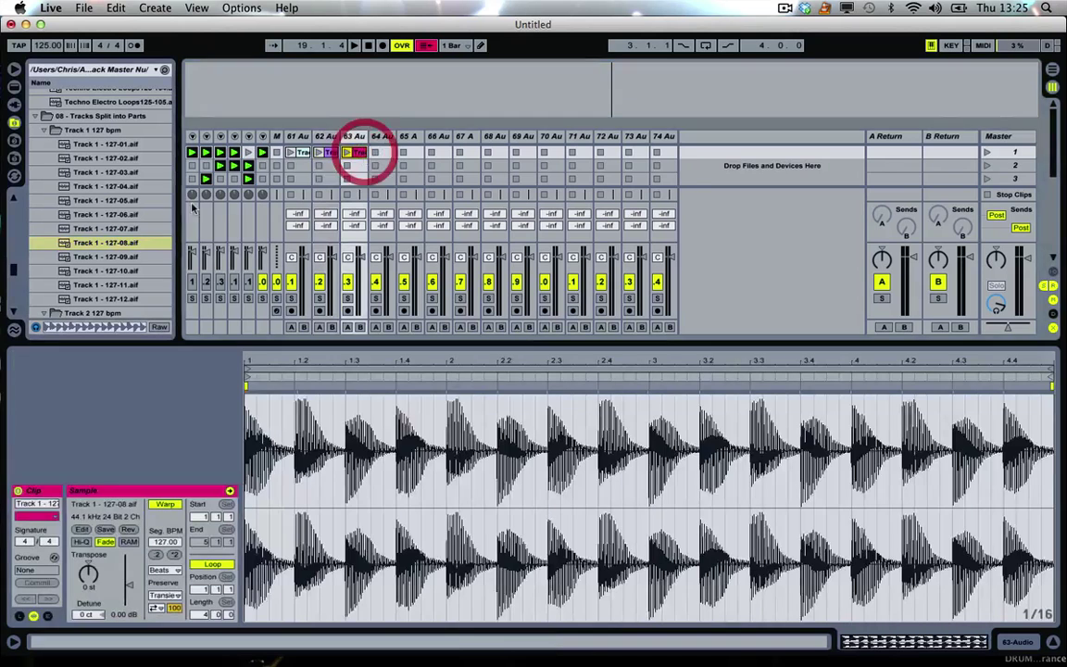
click(107, 256)
click(107, 270)
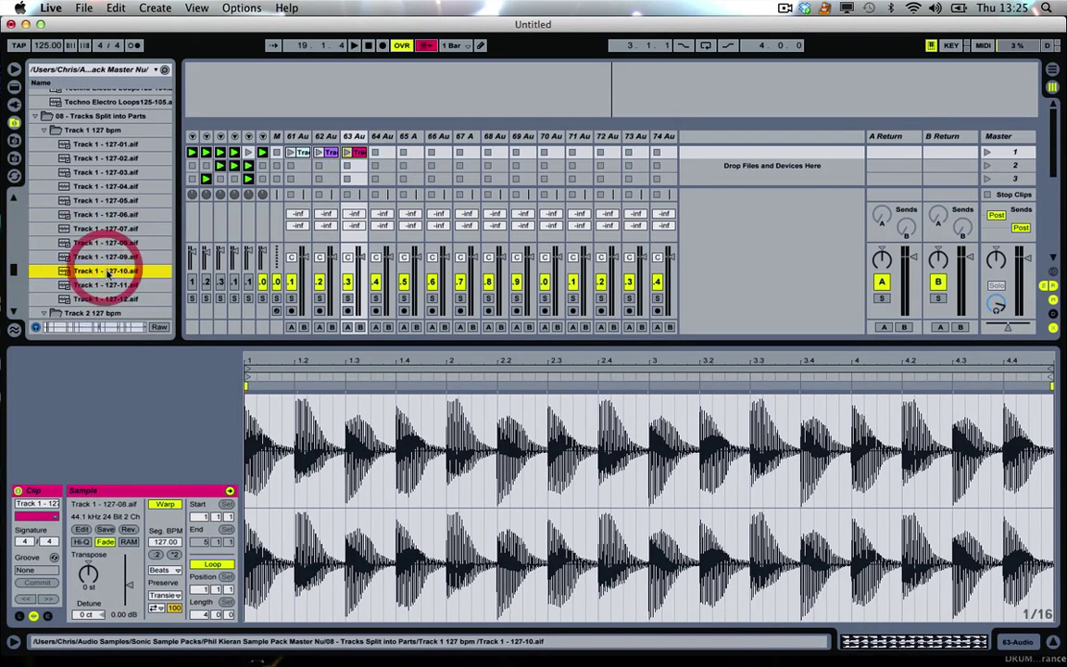
click(108, 285)
click(104, 299)
drag(389, 160, 382, 154)
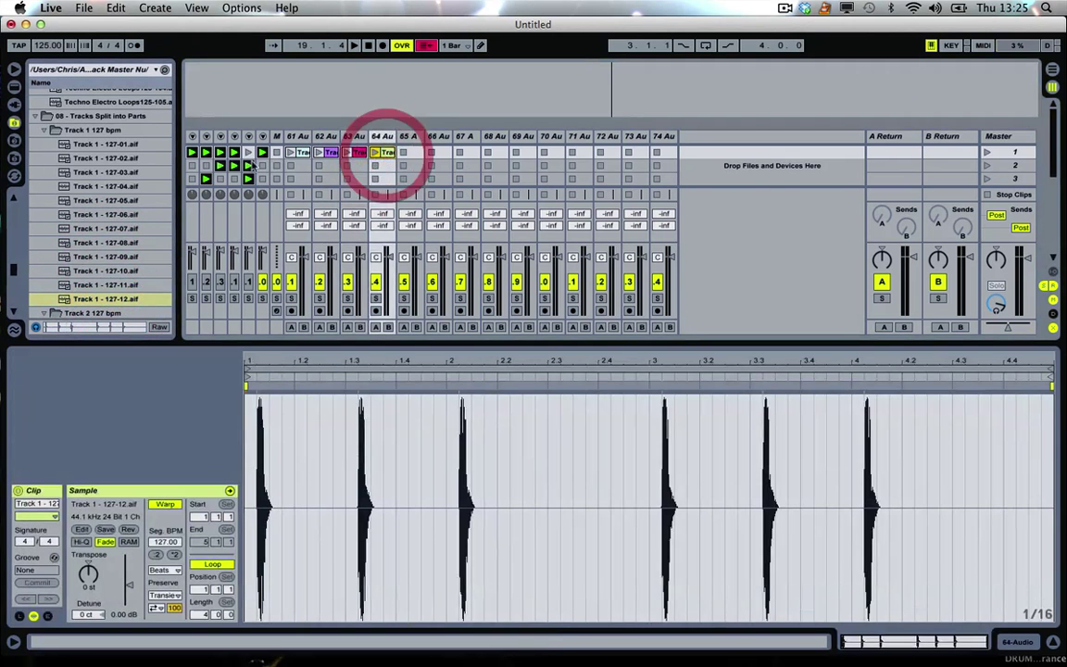
Launch the new clips on tracks 61, 63 and 64 so they play together
click(291, 152)
click(263, 281)
click(352, 151)
click(375, 152)
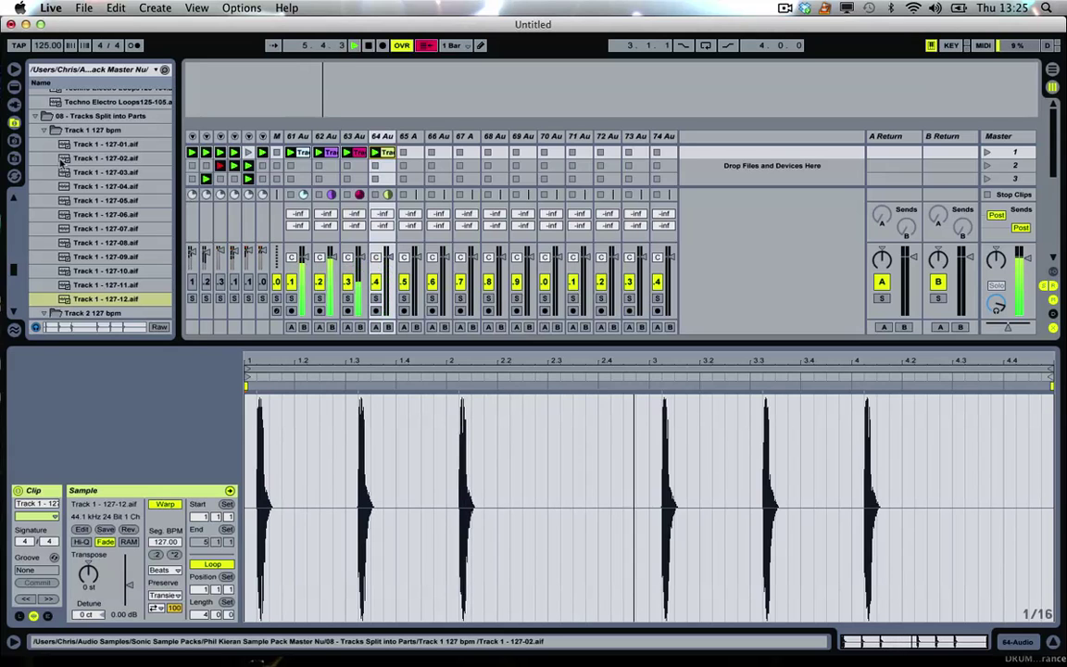
Place Track 2 - 127-02 on track 65, launch it, and turn down track 62's volume
click(49, 130)
click(86, 157)
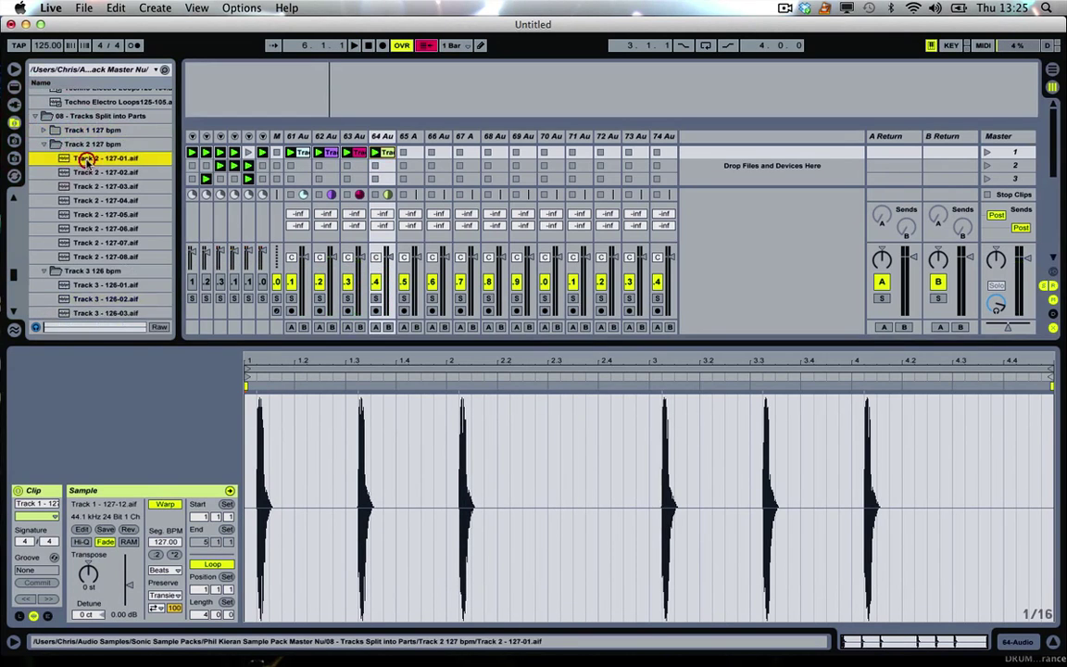
click(104, 186)
click(97, 172)
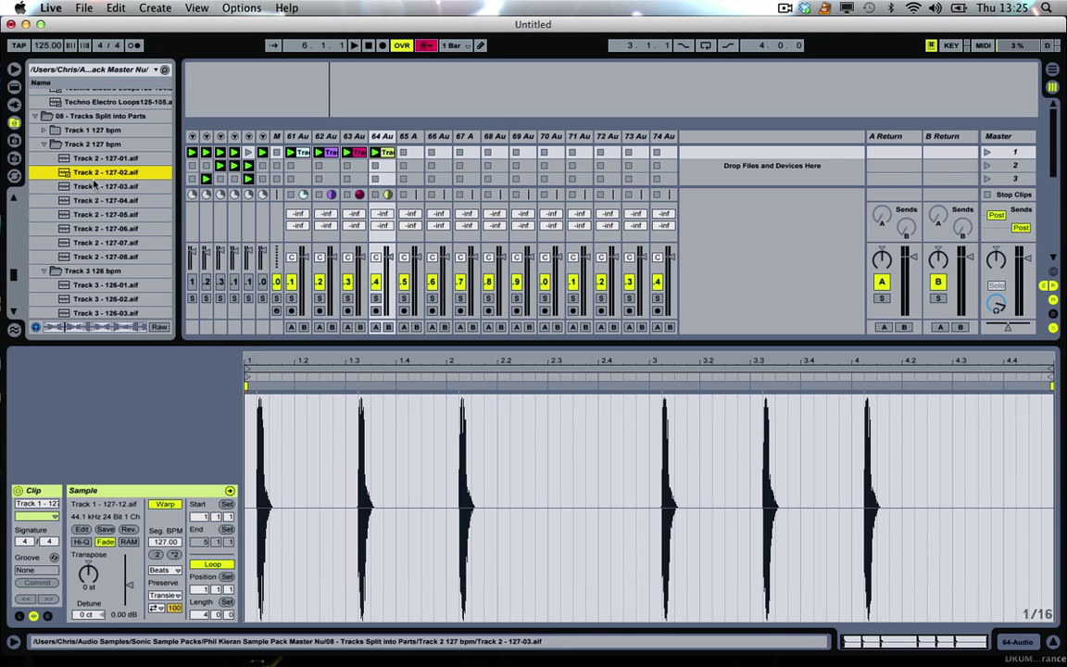
drag(100, 176, 405, 153)
click(404, 156)
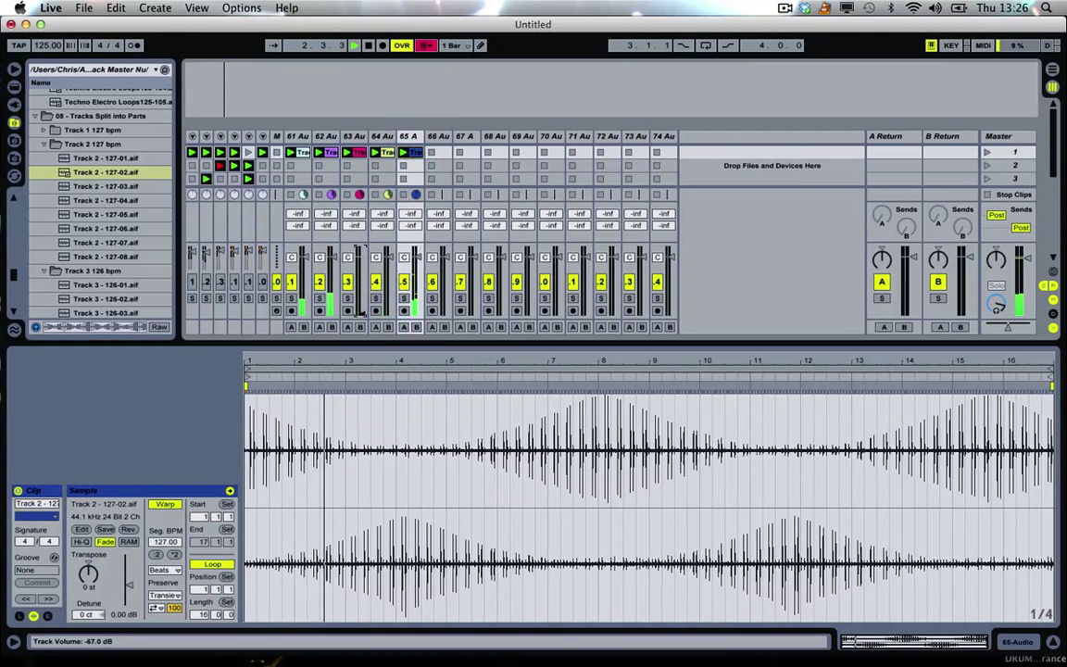
drag(332, 252, 328, 313)
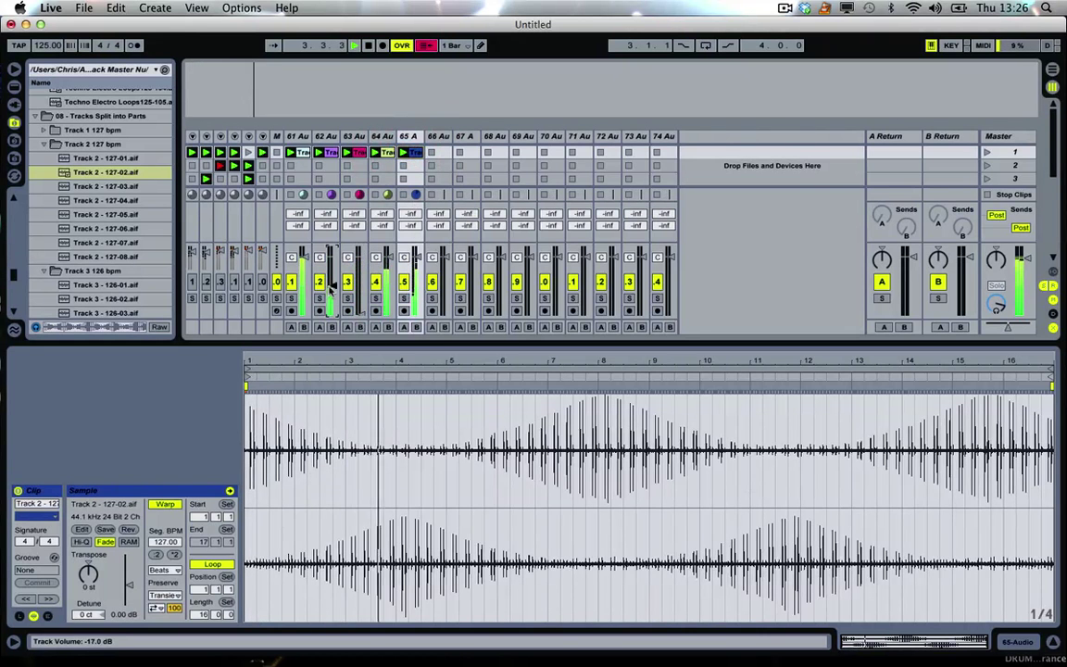
Audition Track 2 parts 127-04 to 127-07, then place 127-08 on track 66 and launch it
click(108, 201)
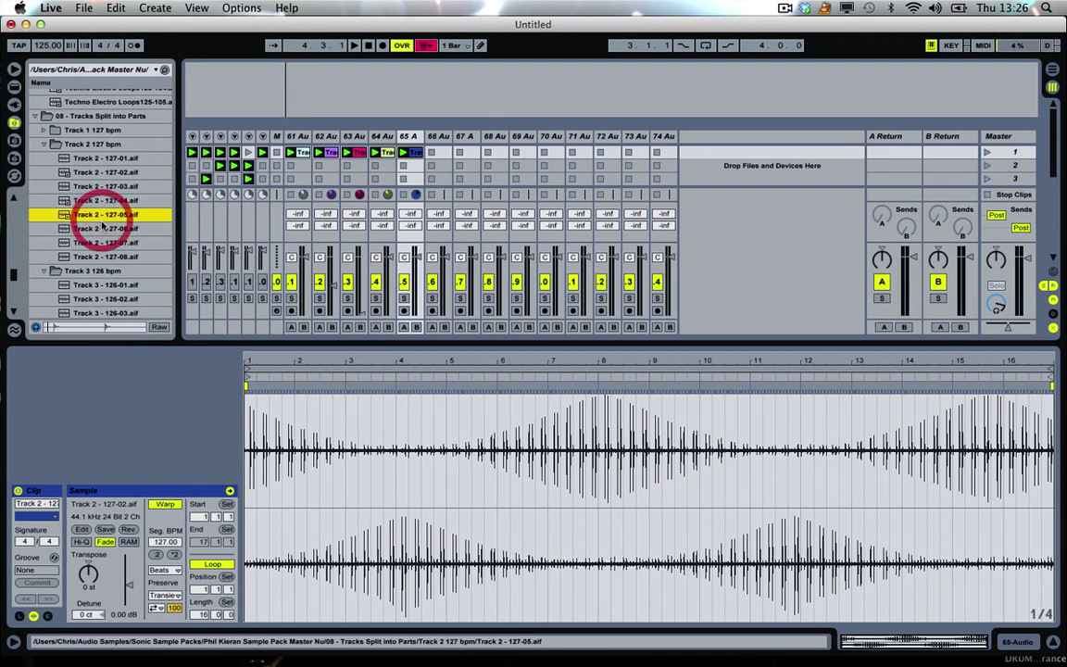
click(104, 228)
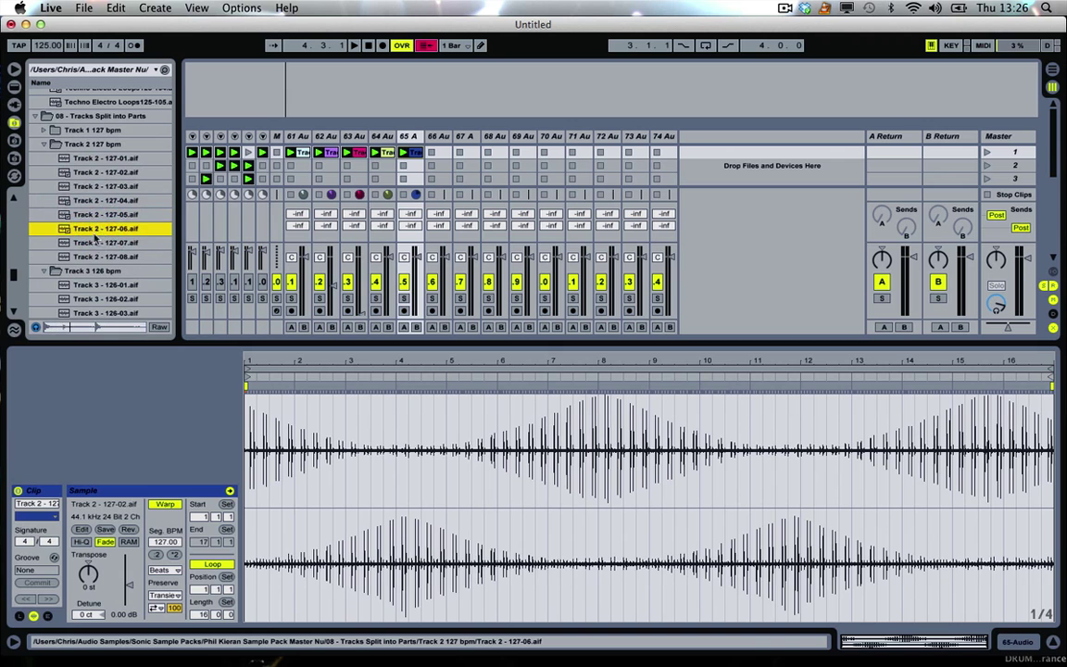
click(95, 243)
key(Down)
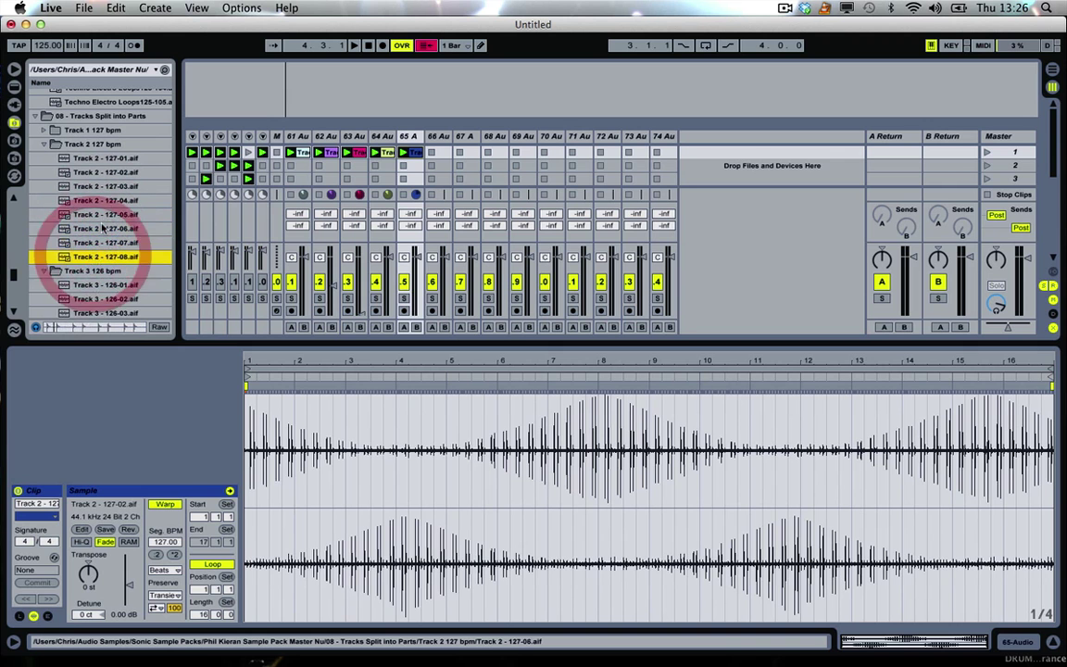
drag(110, 257, 432, 153)
click(432, 153)
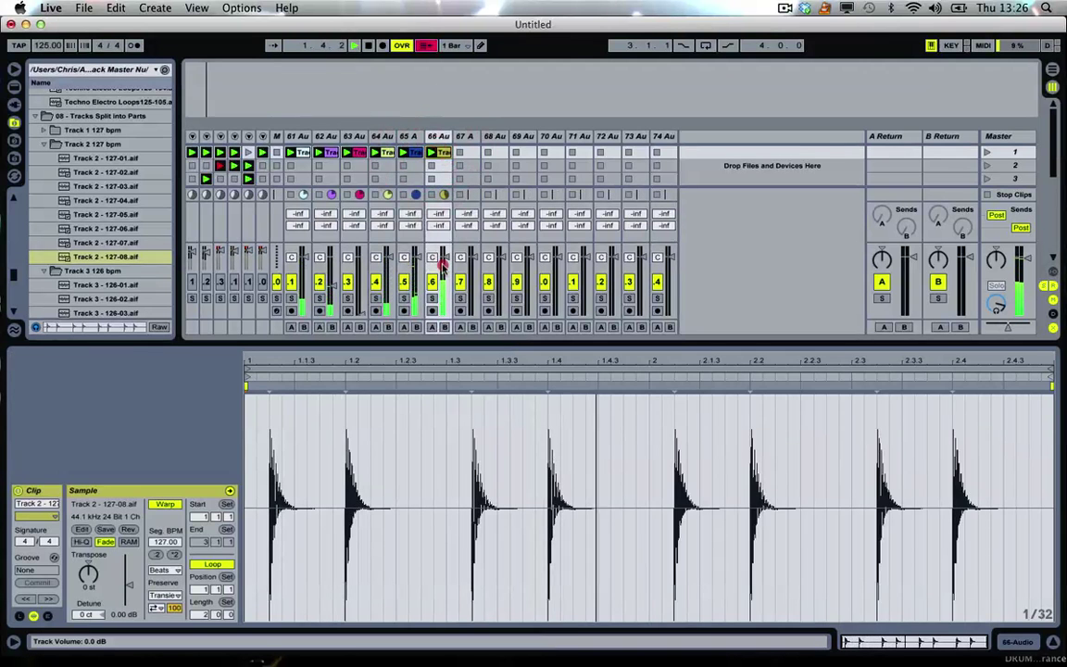
Audition Track 3 126 bpm parts and place 126-02 on track 67, launching it
scroll(113, 209, down, 3)
click(110, 216)
scroll(113, 216, down, 2)
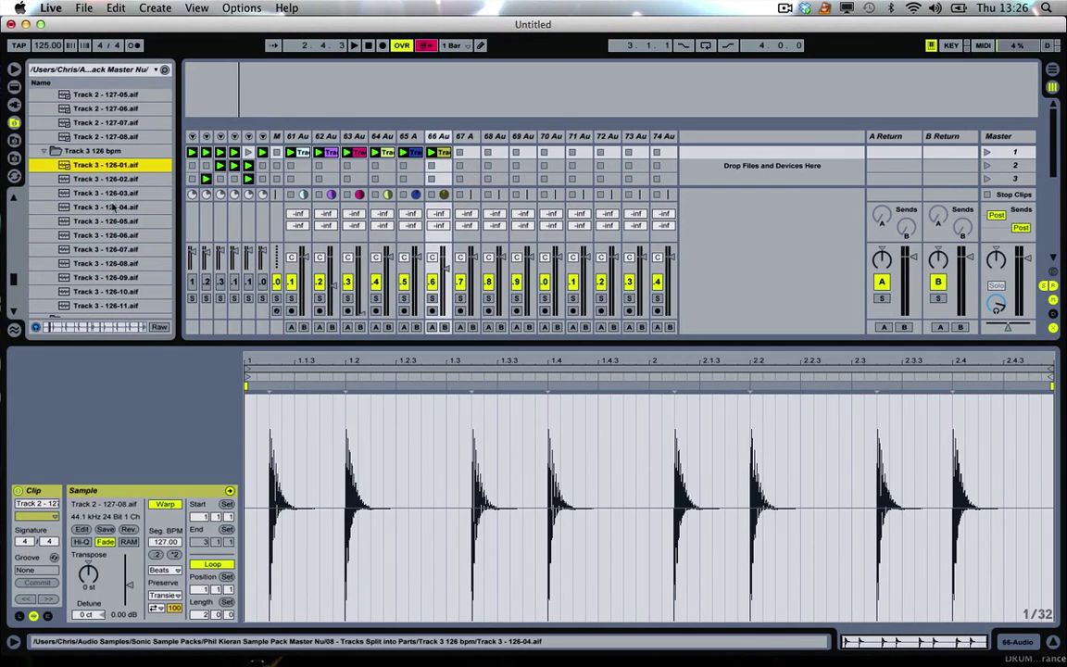
click(100, 178)
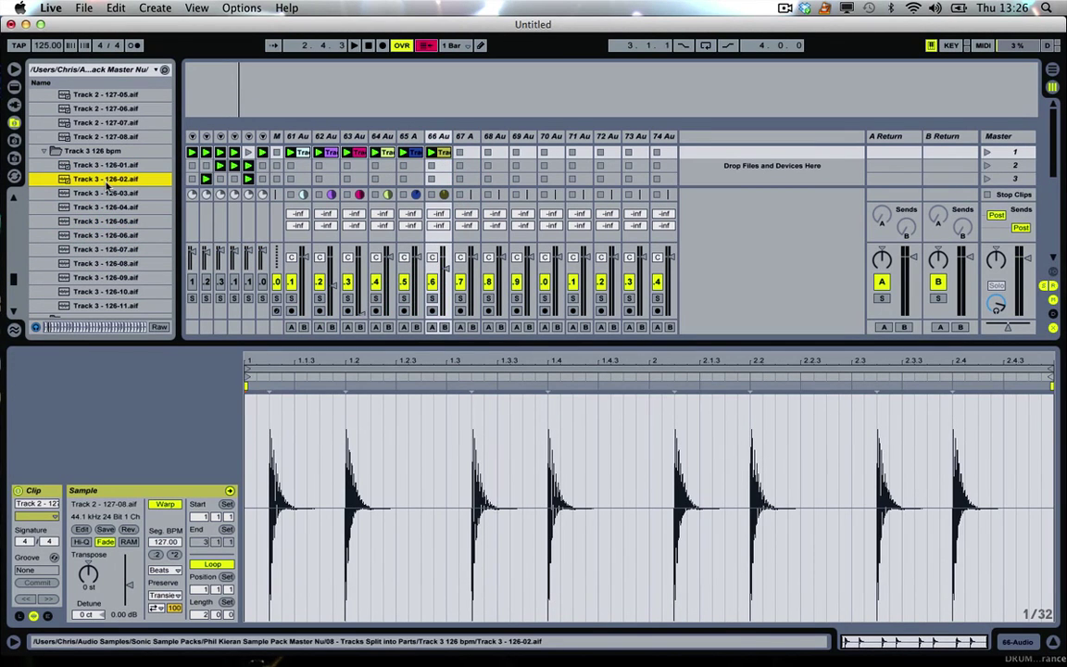
drag(98, 176, 344, 176)
drag(465, 148, 462, 150)
click(460, 151)
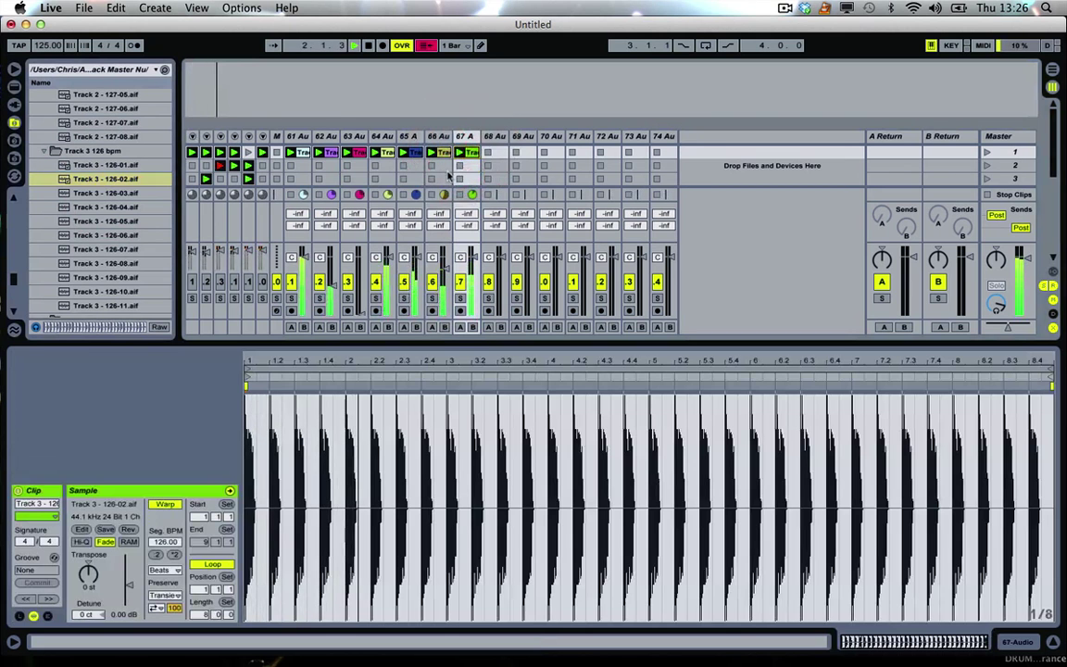
Place Track 3 - 126-06 on track 68 and launch it
click(124, 204)
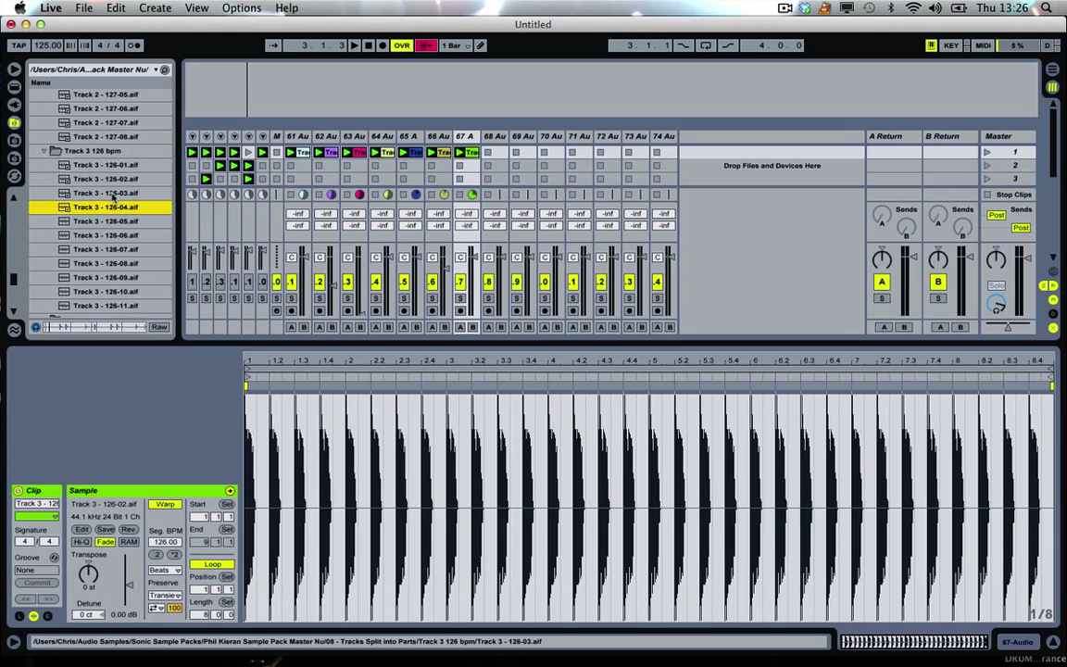
key(Down)
key(Down)
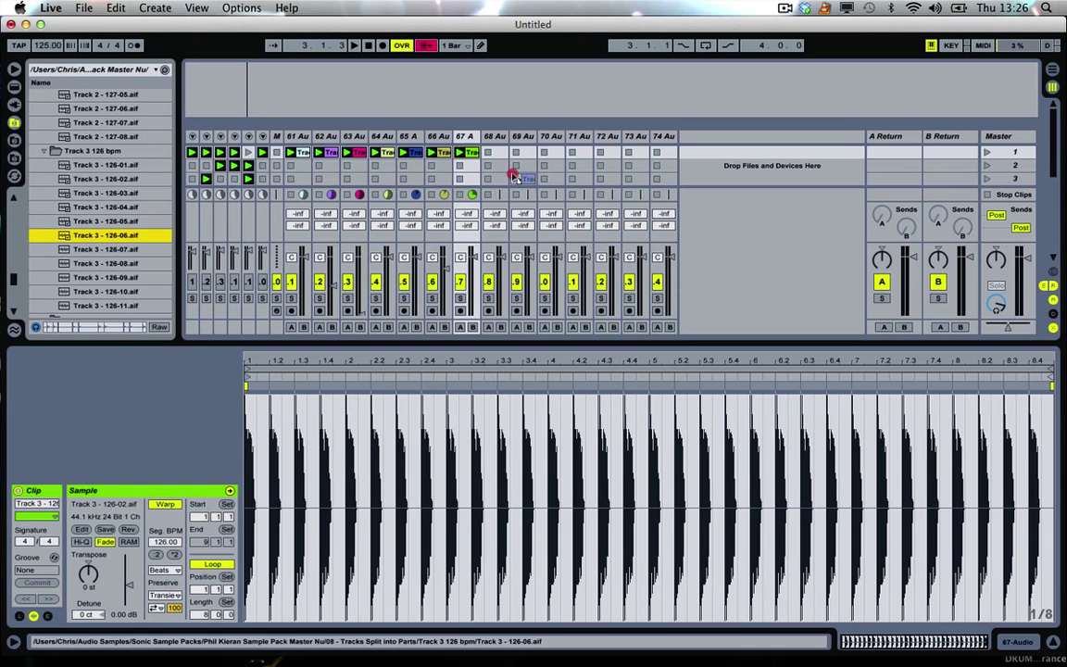
drag(512, 176, 488, 152)
click(488, 151)
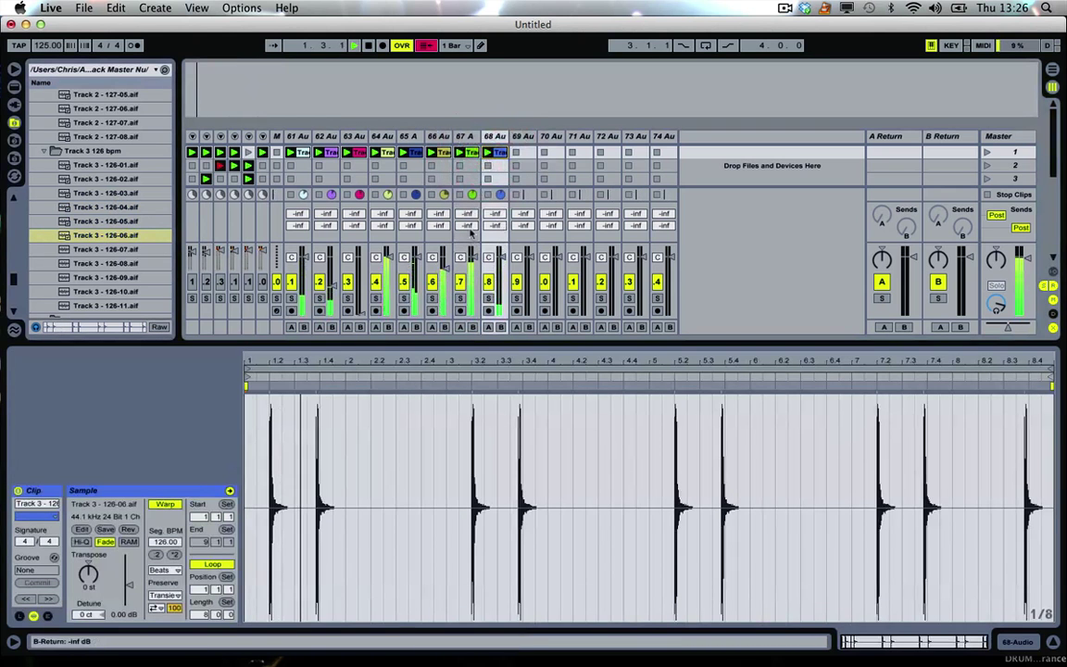
Audition the remaining Track 3 parts 126-07 through 126-10
click(109, 251)
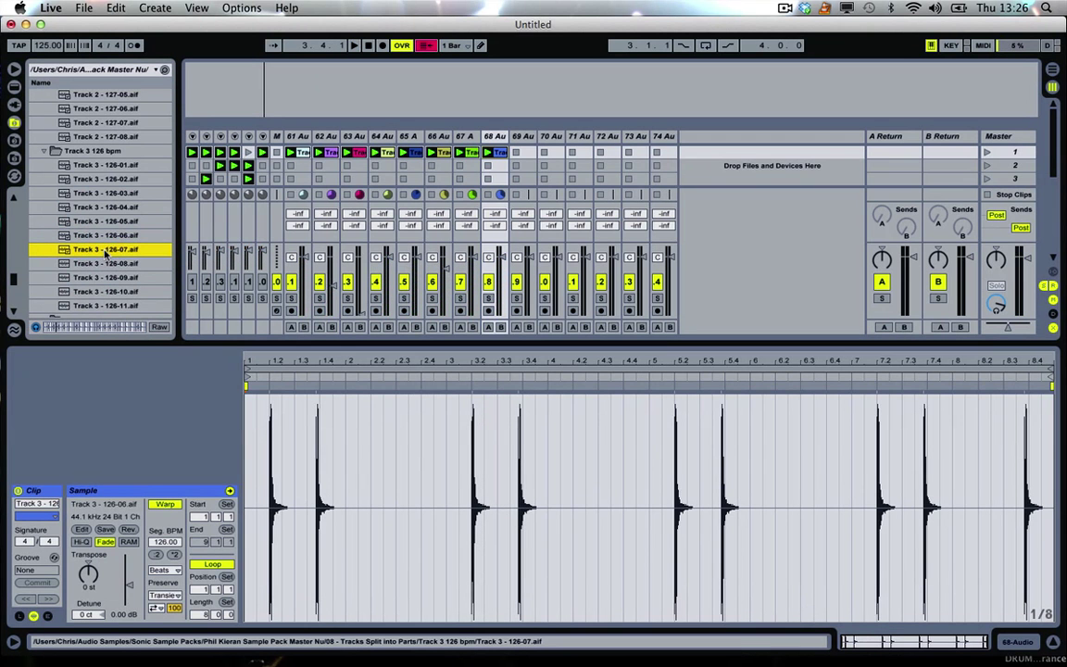
key(Down)
key(Down)
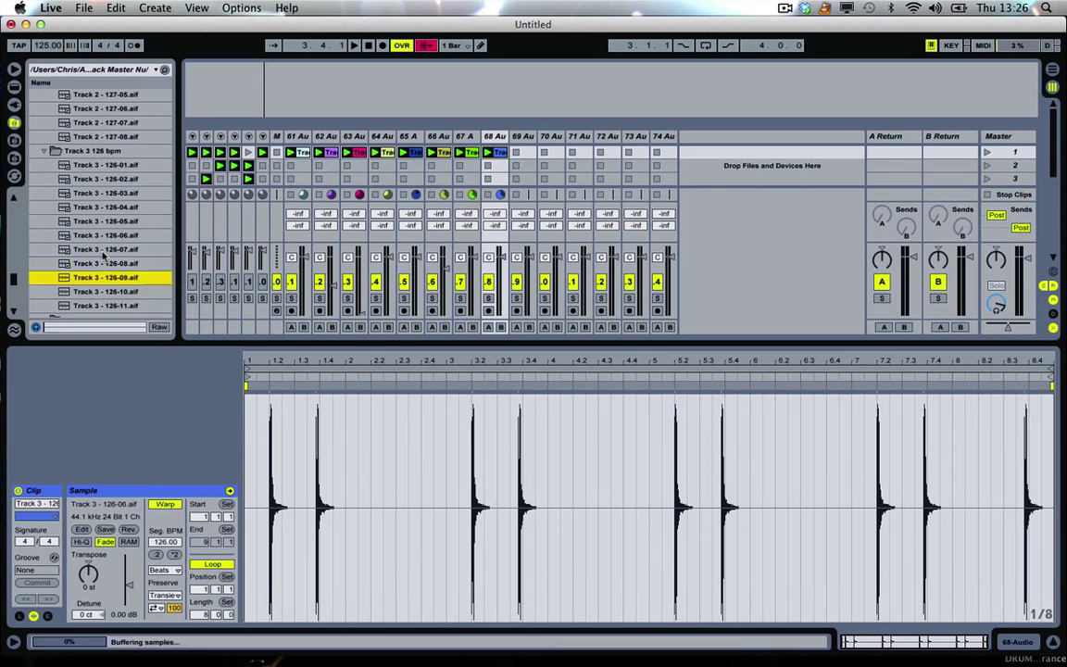
key(Down)
scroll(116, 241, down, 3)
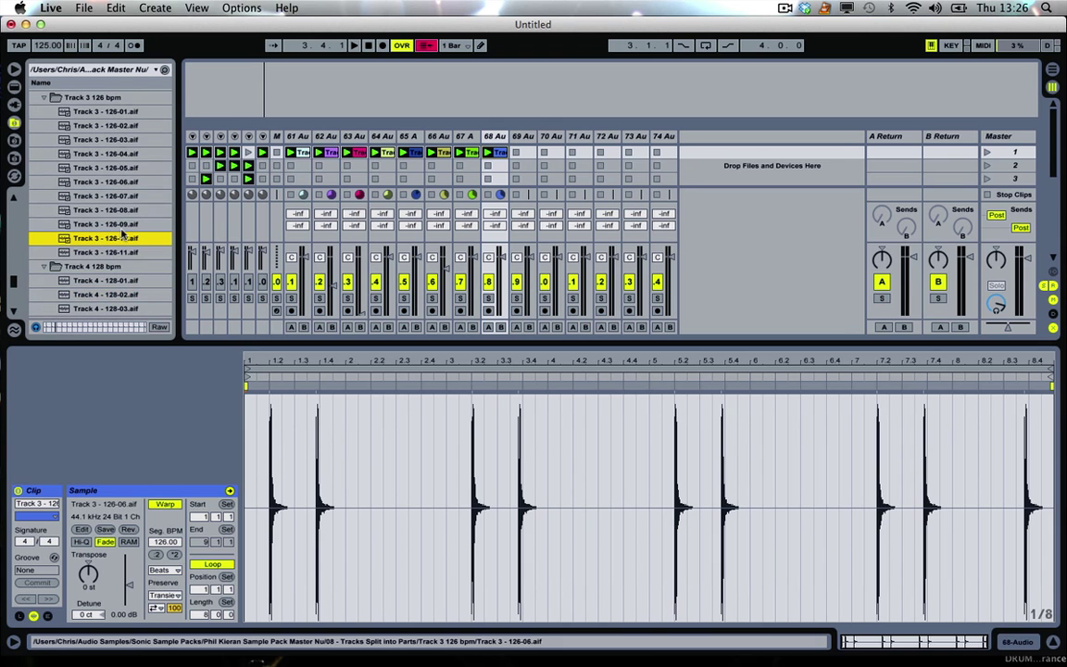
key(Down)
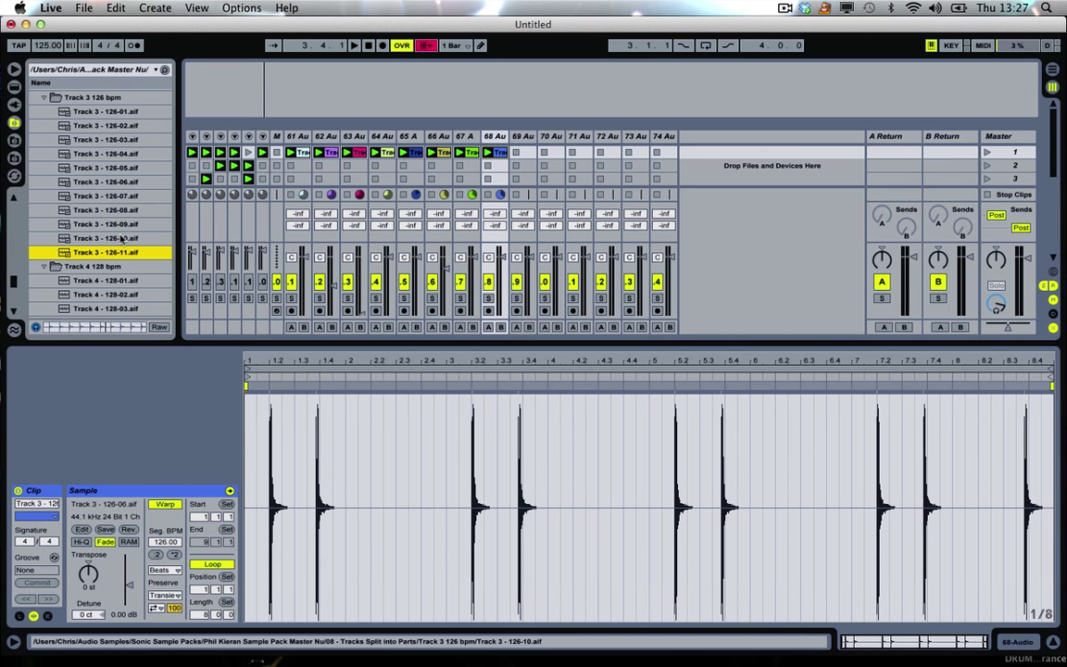
Place Track 4 - 128-03 on track 69, start playback and launch the clip
click(109, 280)
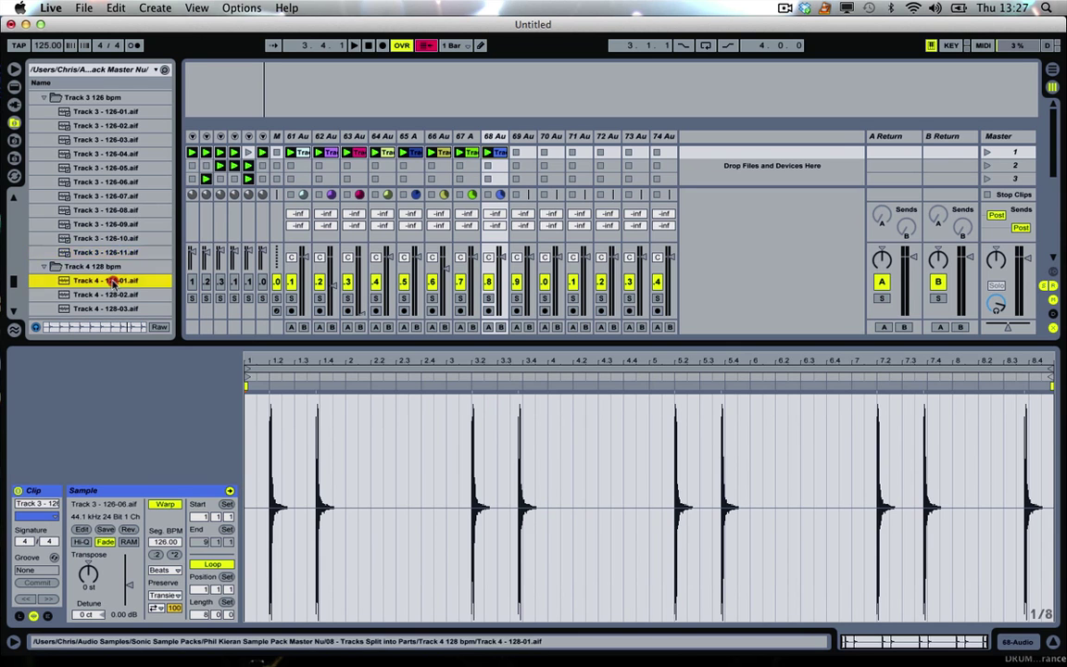
scroll(107, 274, down, 3)
click(109, 214)
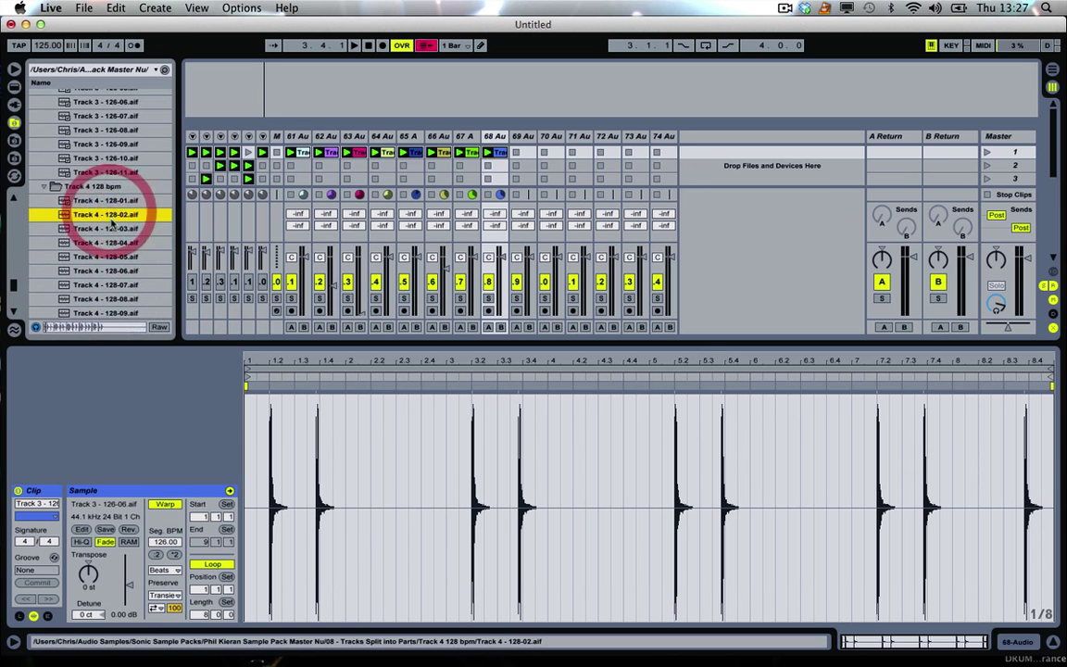
click(107, 228)
scroll(110, 229, down, 2)
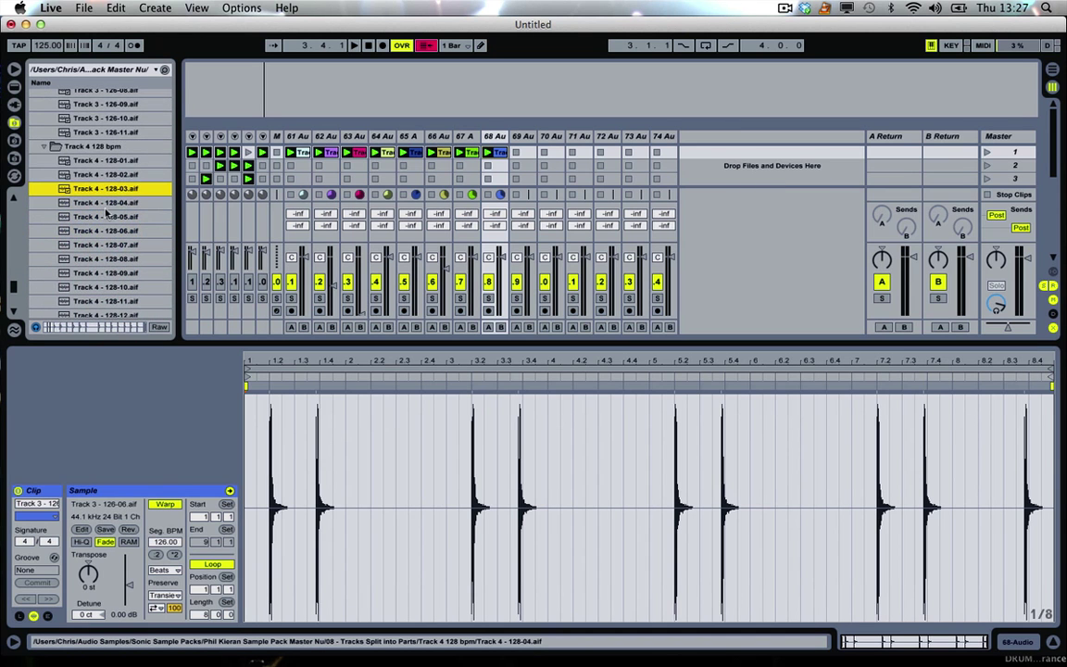
drag(104, 195, 519, 153)
key(space)
click(517, 152)
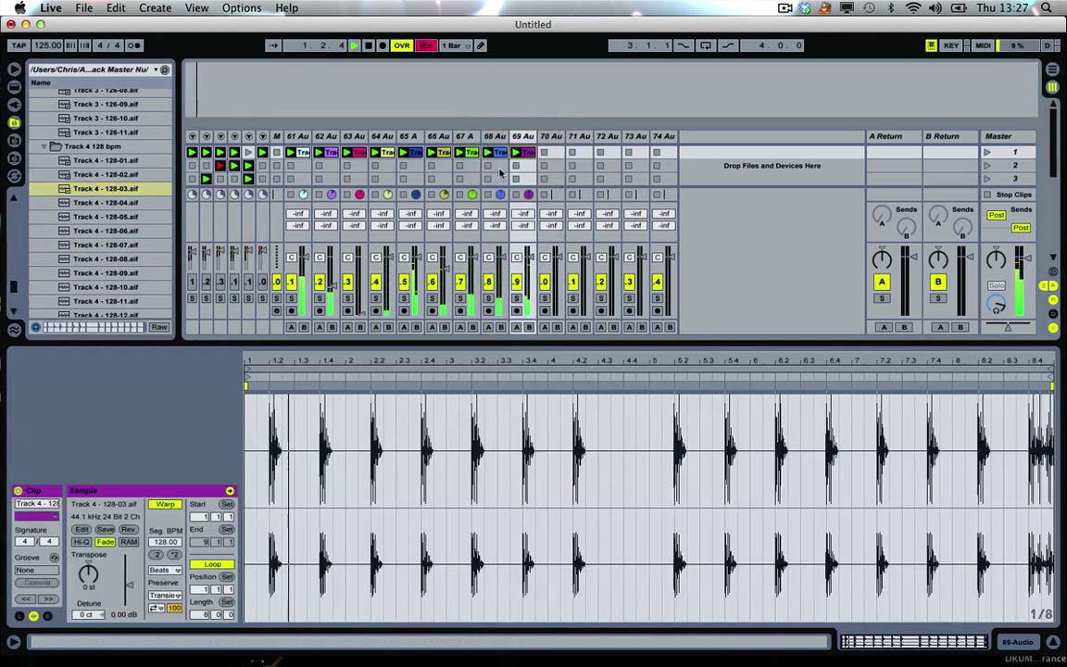
Audition Track 4 parts 128-04 to 128-07 and add 128-08 to track 70
click(121, 202)
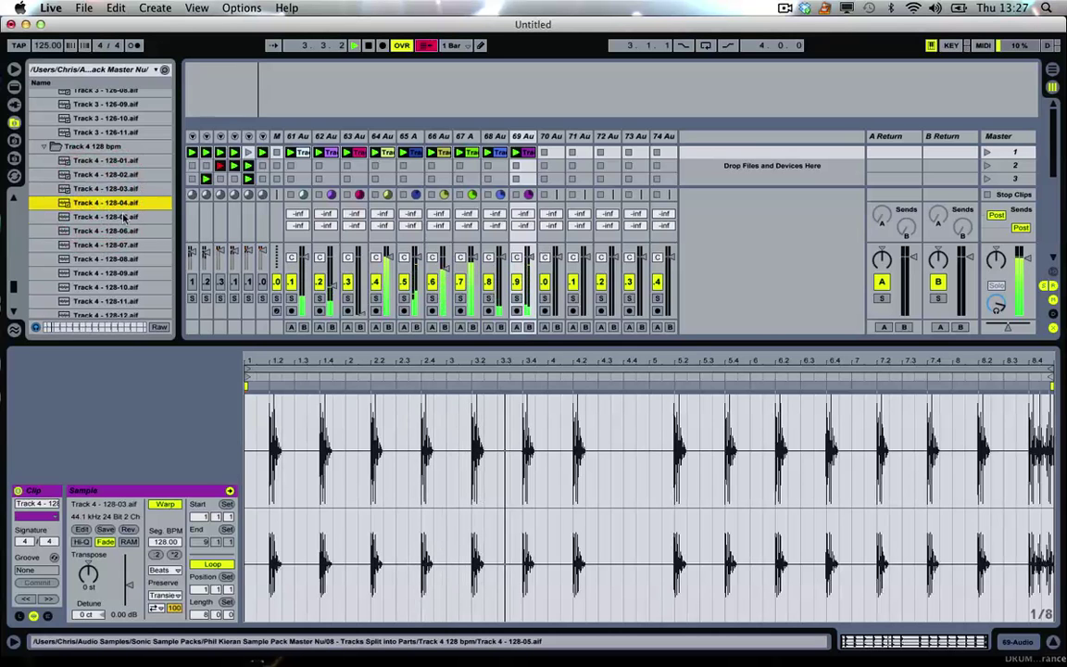
click(124, 216)
key(Down)
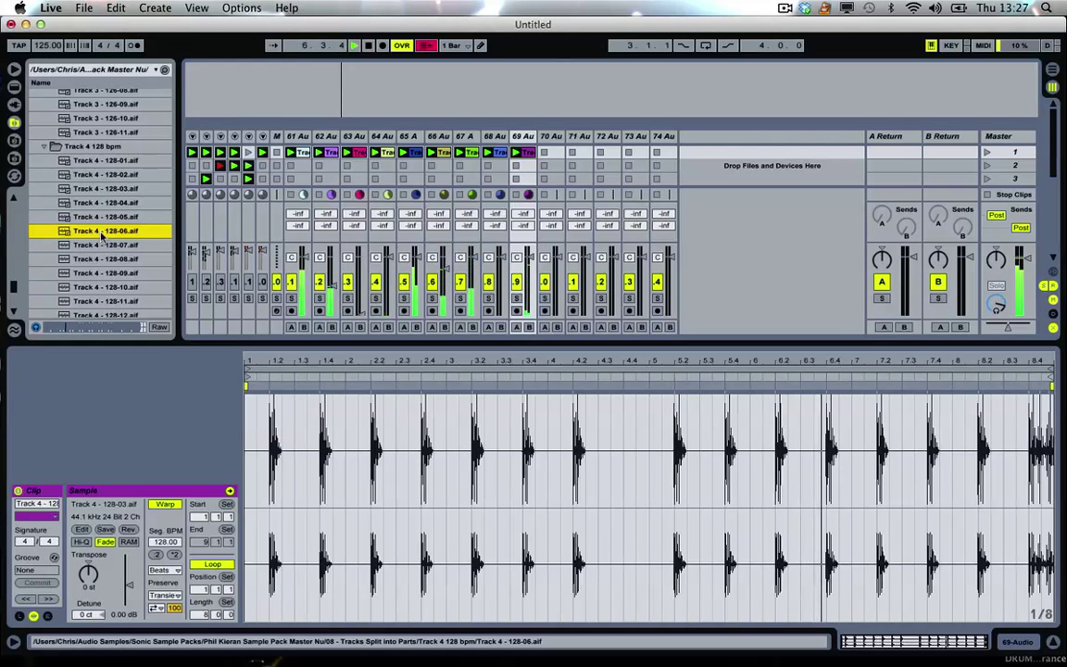
key(Down)
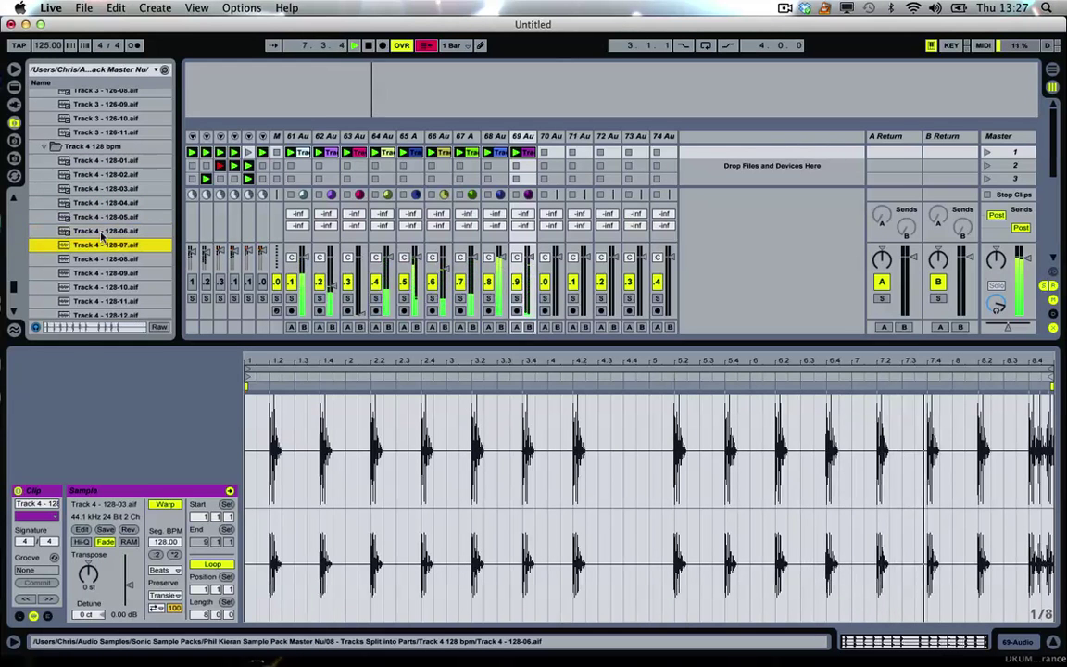
key(Down)
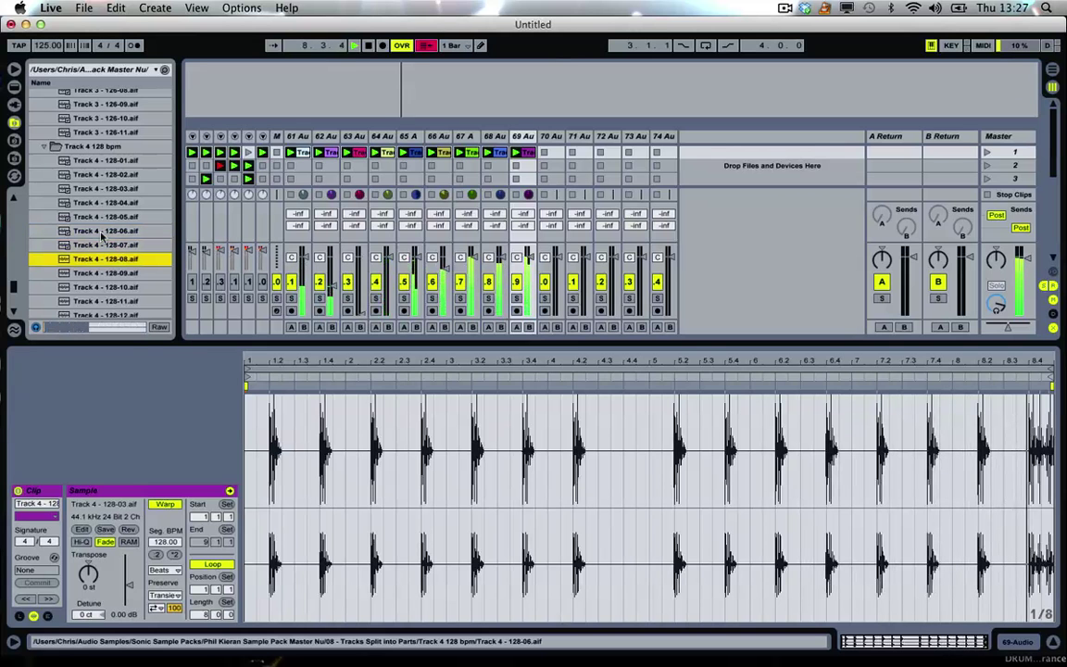
drag(104, 259, 552, 152)
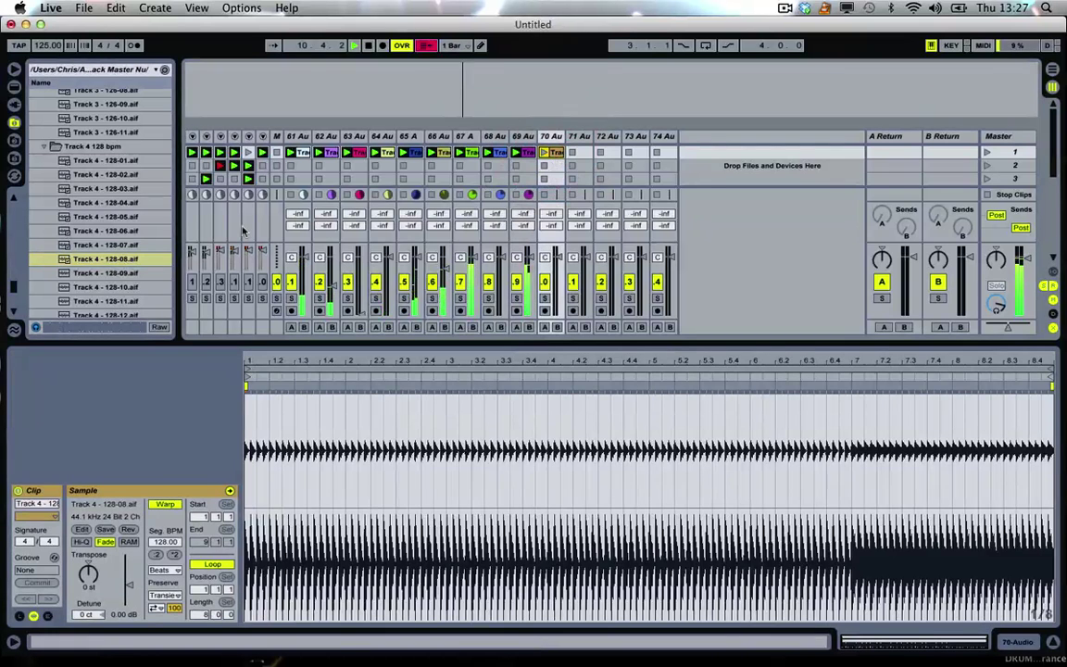
Audition Track 4 parts 128-09 through 128-13, then stop playback with Space
click(87, 275)
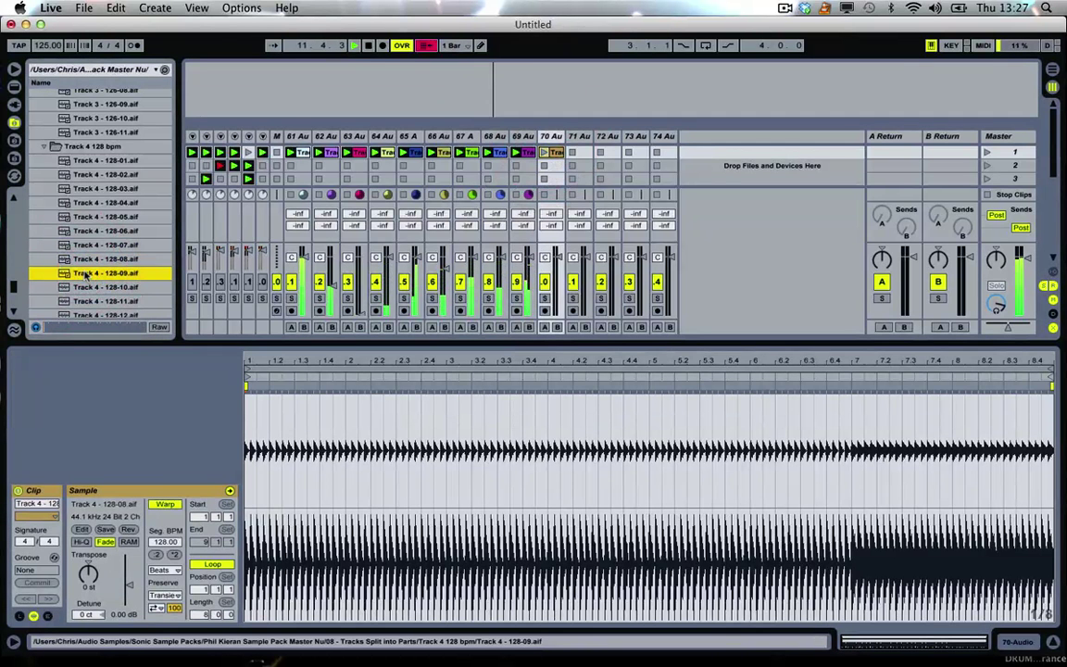
click(97, 287)
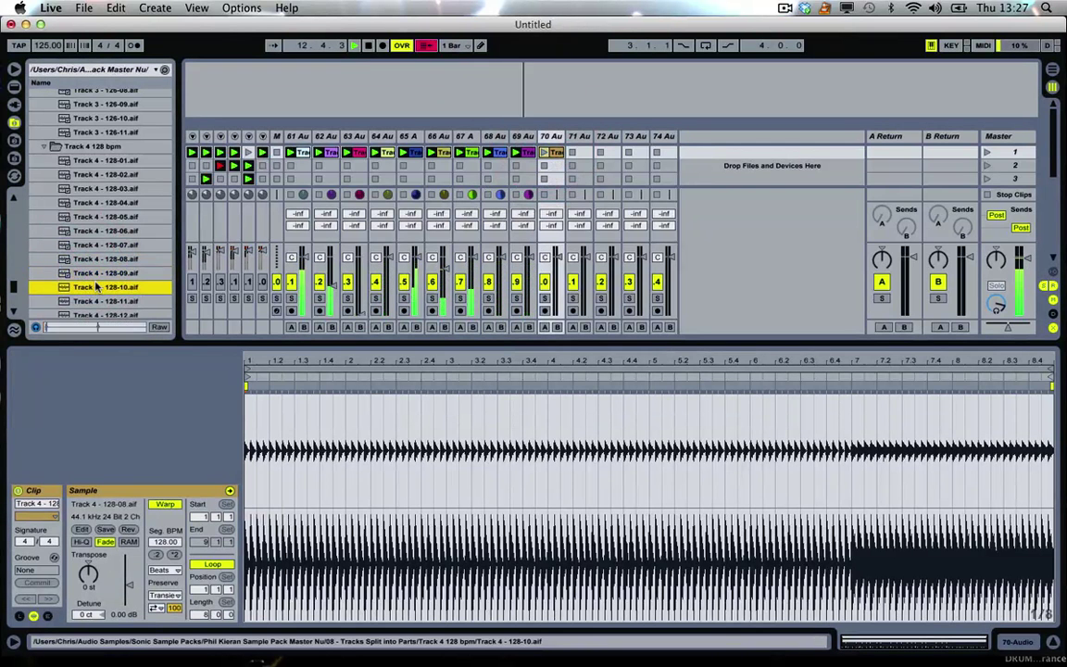
key(Down)
scroll(97, 264, down, 3)
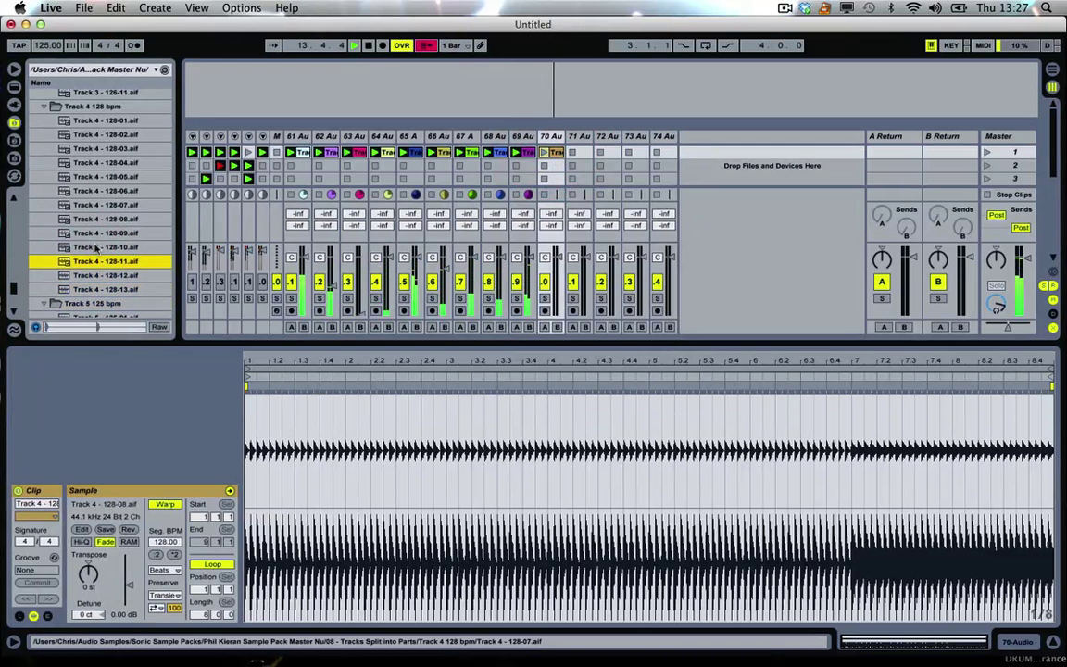
key(Down)
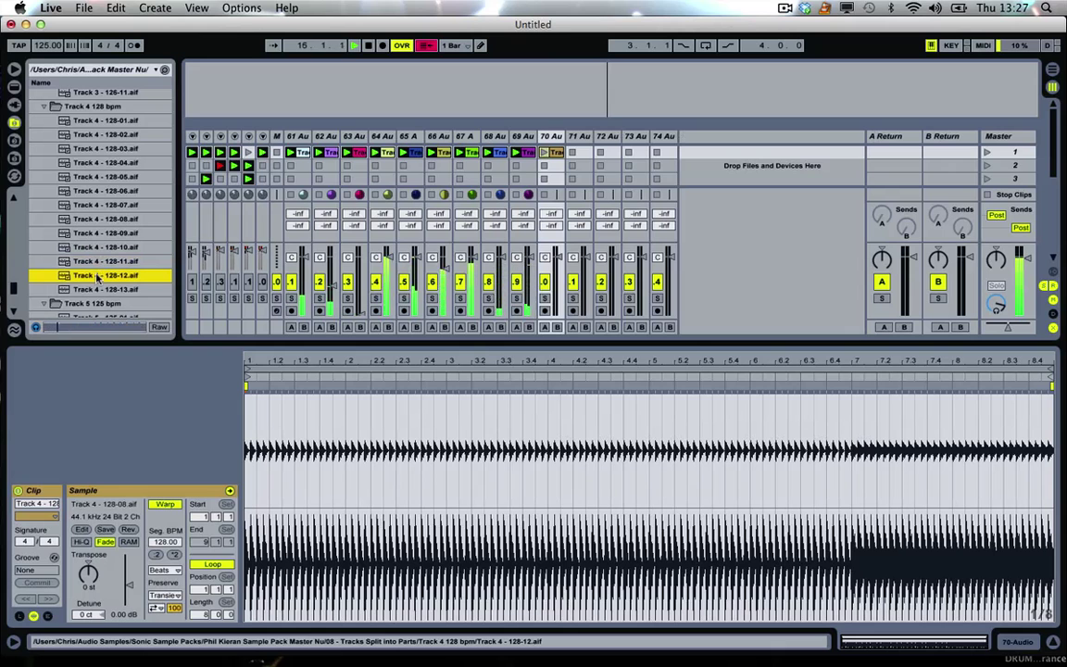
key(Down)
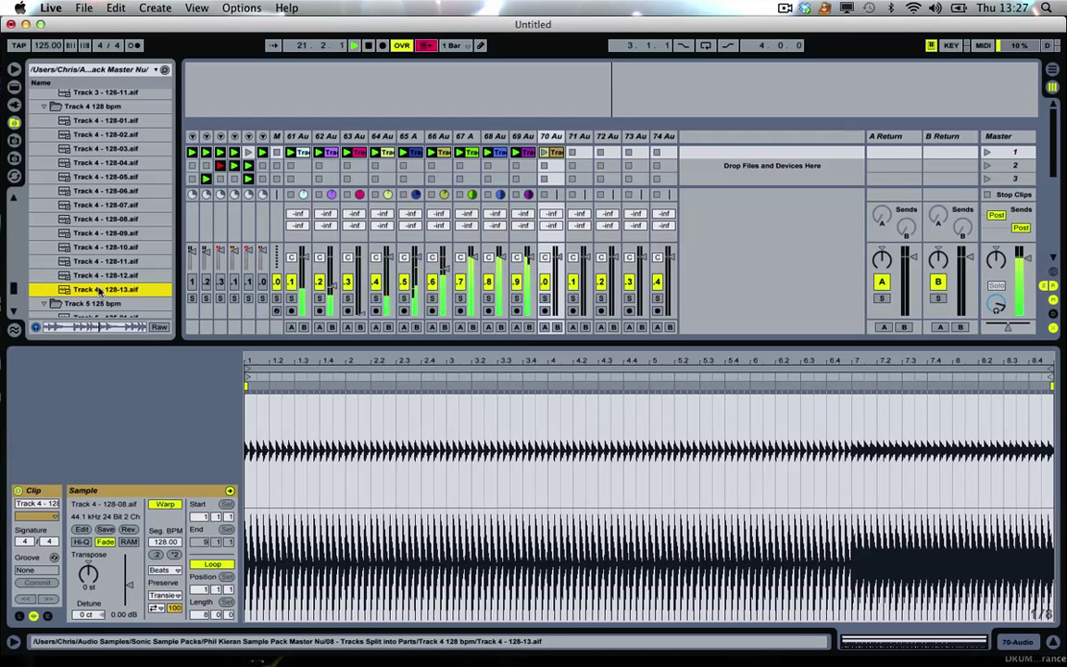
key(space)
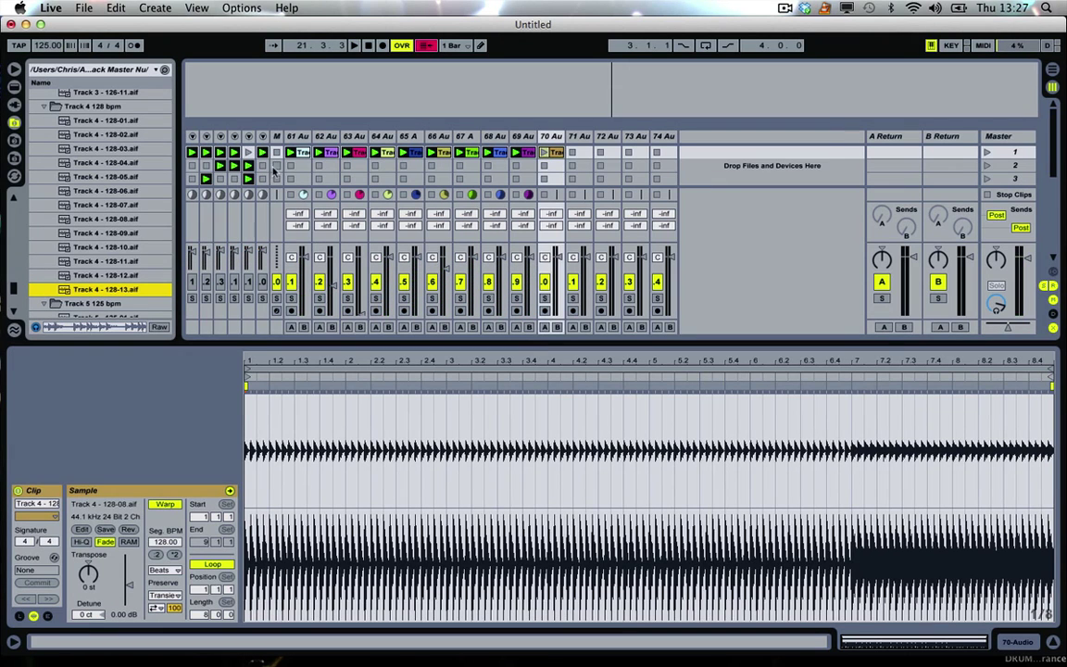
Group tracks 61–70 with Cmd+G, then fold and narrow the 61 Group track
click(297, 137)
shift+click(548, 137)
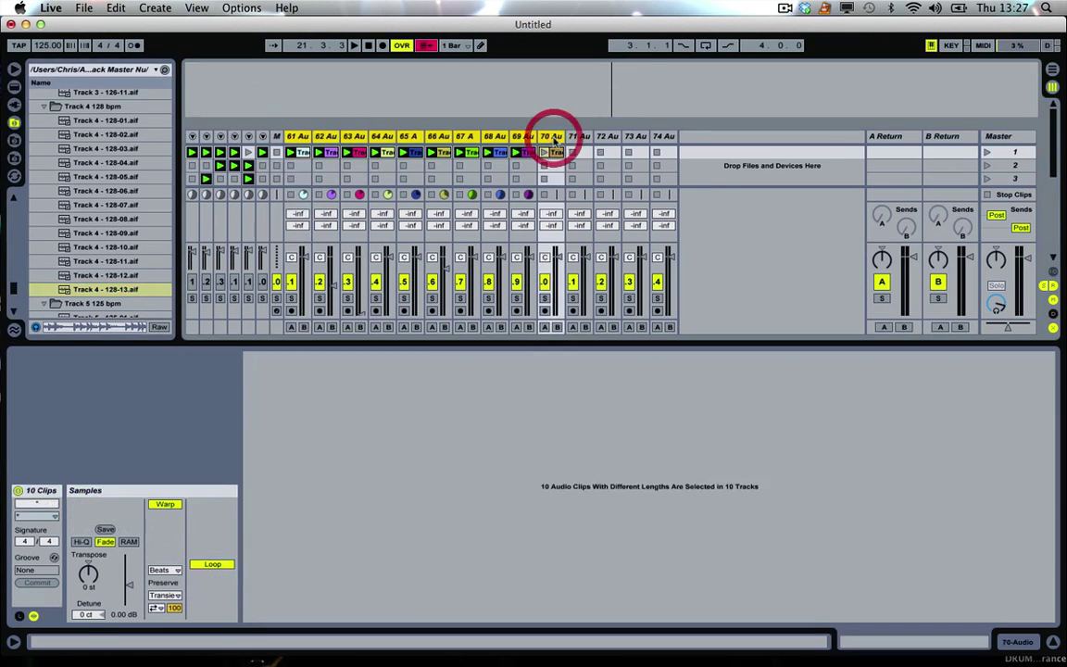
key(super+c)
key(super+g)
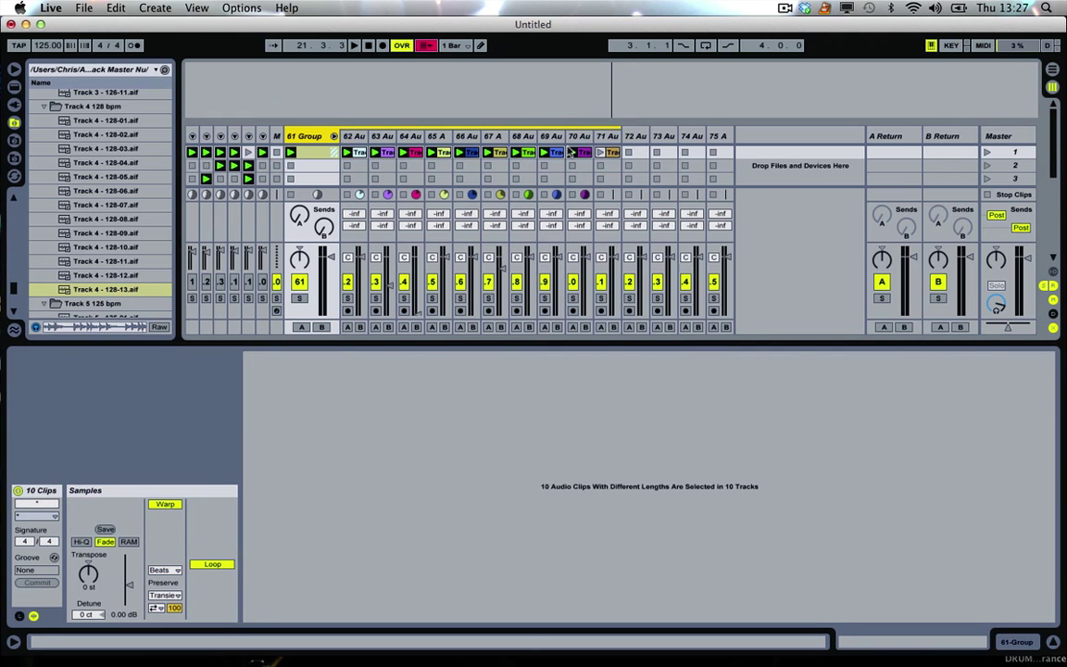
click(335, 136)
drag(338, 137, 295, 136)
Collapse the Track 2, 3, 4 and 5 part folders in the browser
click(42, 105)
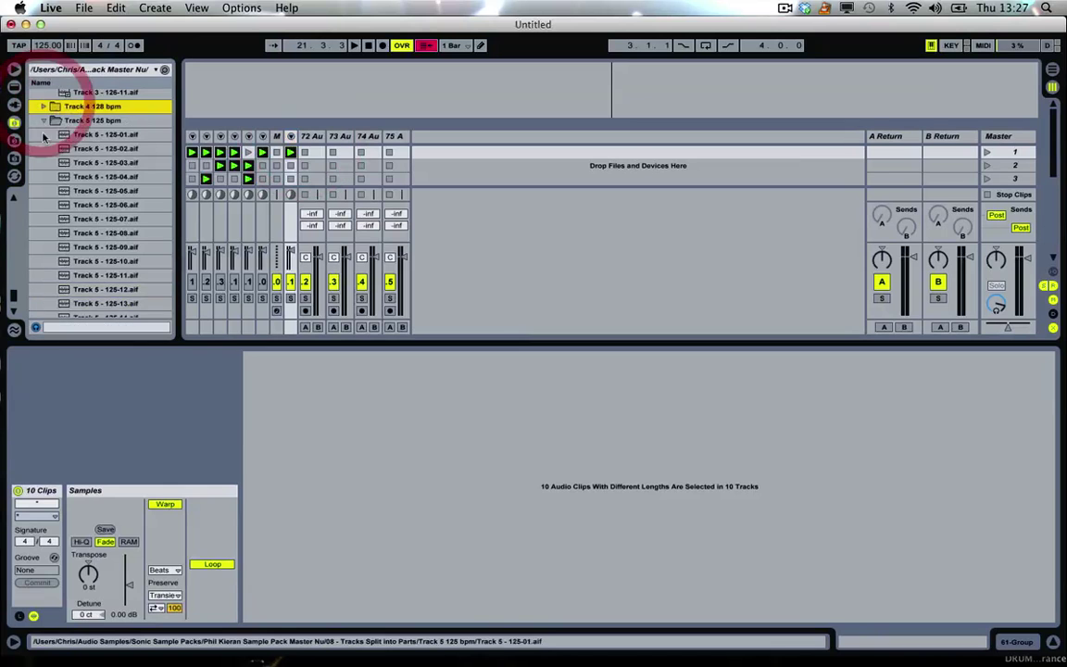
click(43, 120)
scroll(51, 130, up, 3)
scroll(51, 129, up, 5)
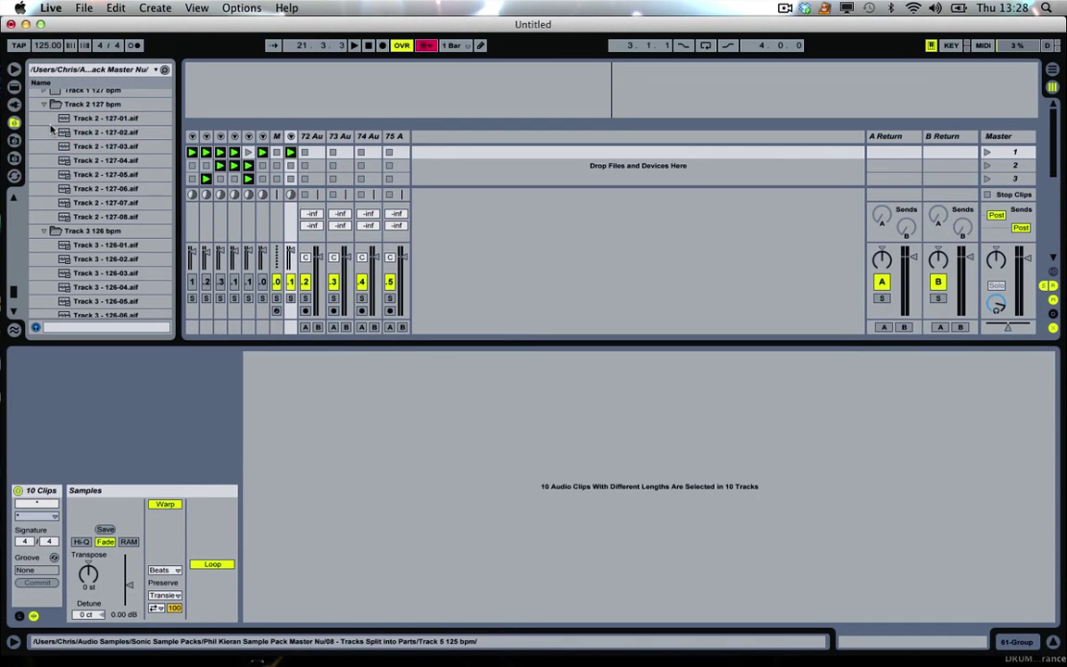
click(43, 104)
click(43, 118)
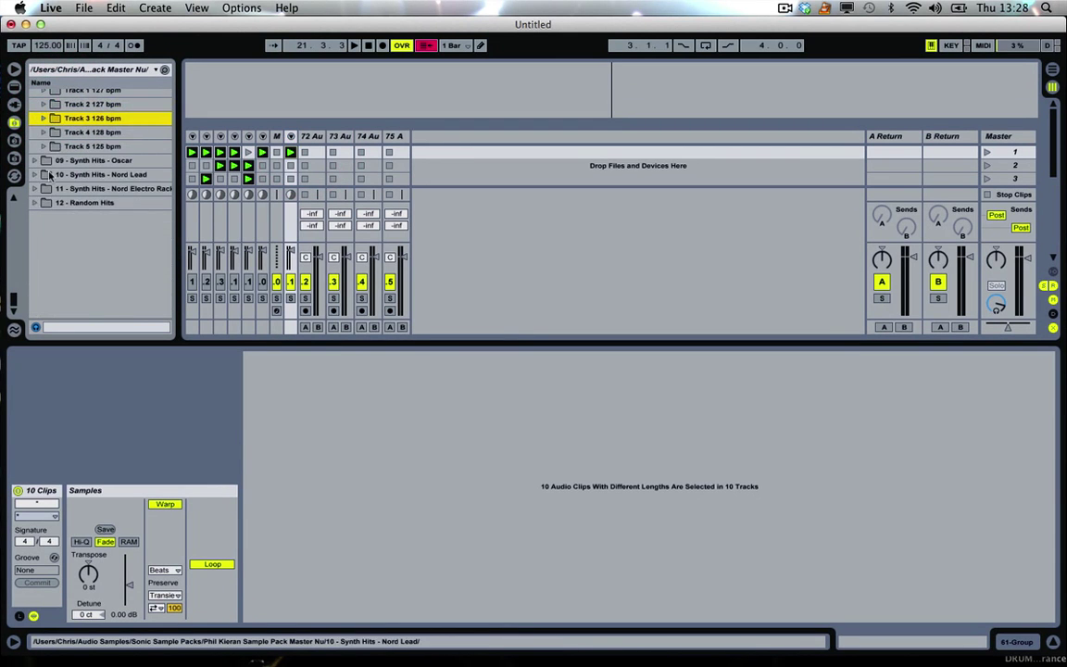
Expand 09 - Synth Hits - Oscar and preview samples Oscar-01 through Oscar-07
click(35, 160)
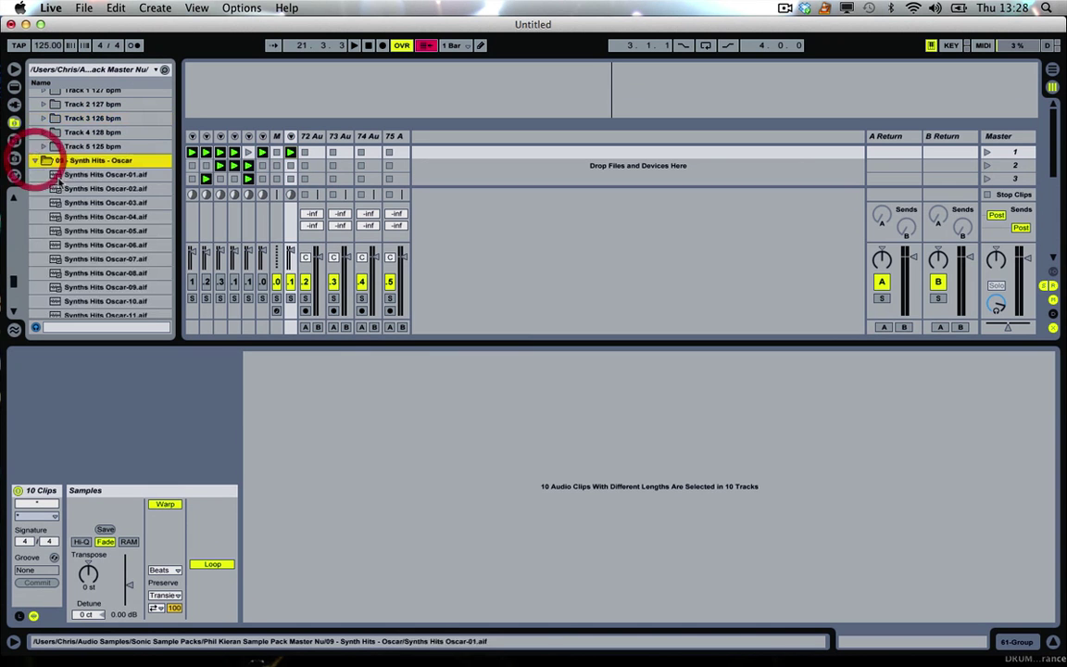
click(79, 174)
click(103, 202)
click(100, 230)
click(107, 245)
right_click(107, 247)
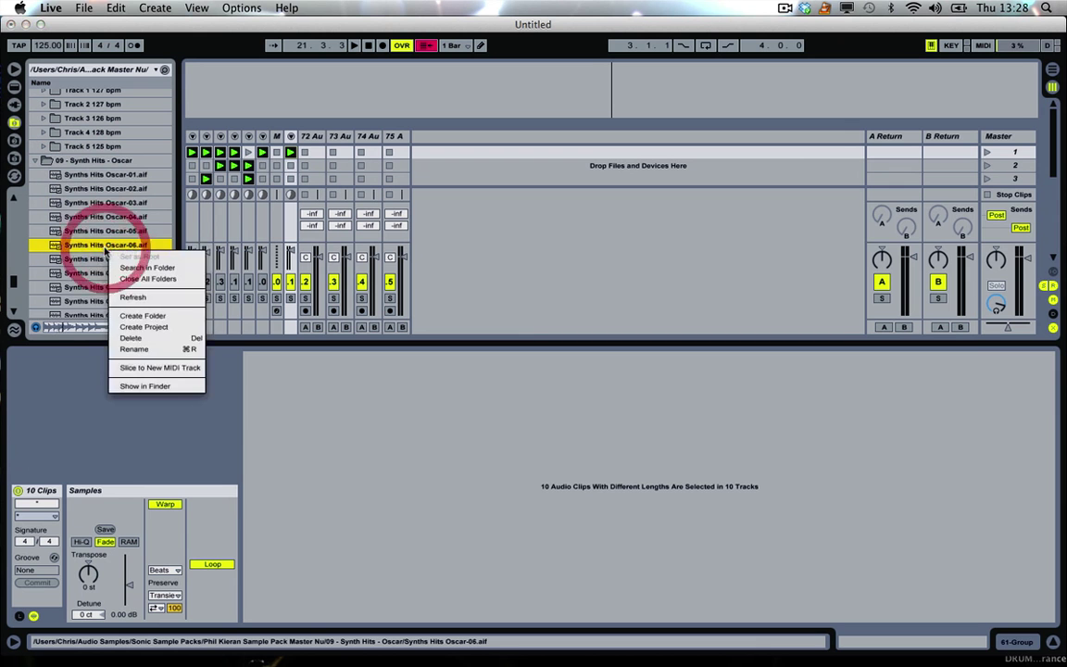
click(71, 243)
click(100, 261)
Preview Synths Hits Oscar-08 through Oscar-24, replaying Oscar-24
scroll(104, 267, down, 3)
click(95, 204)
scroll(95, 202, down, 5)
click(93, 200)
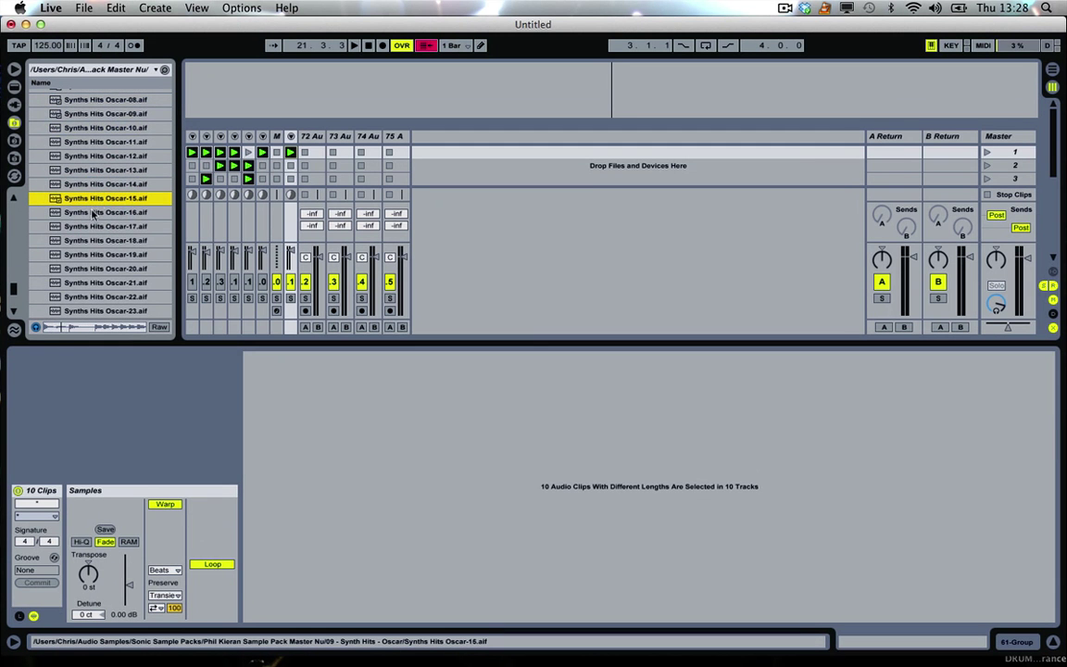
click(90, 226)
click(97, 241)
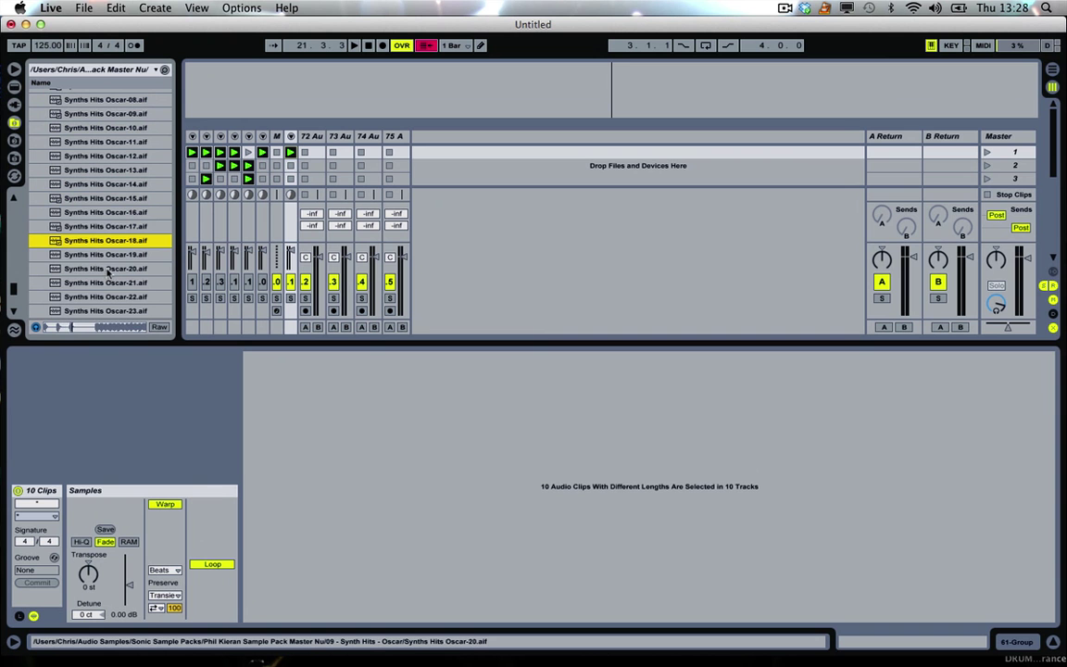
click(104, 255)
scroll(104, 259, down, 3)
click(97, 202)
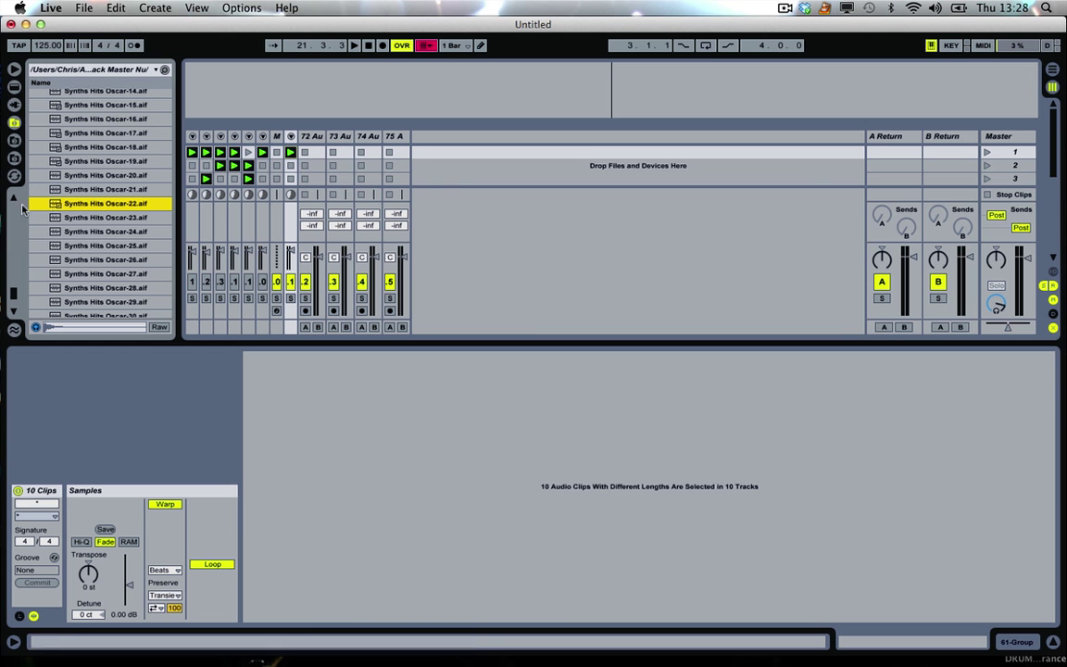
click(66, 211)
click(71, 215)
click(86, 232)
Scroll further down the folder and preview Synths Hits Oscar-31 and Oscar-34
scroll(86, 232, down, 5)
click(93, 182)
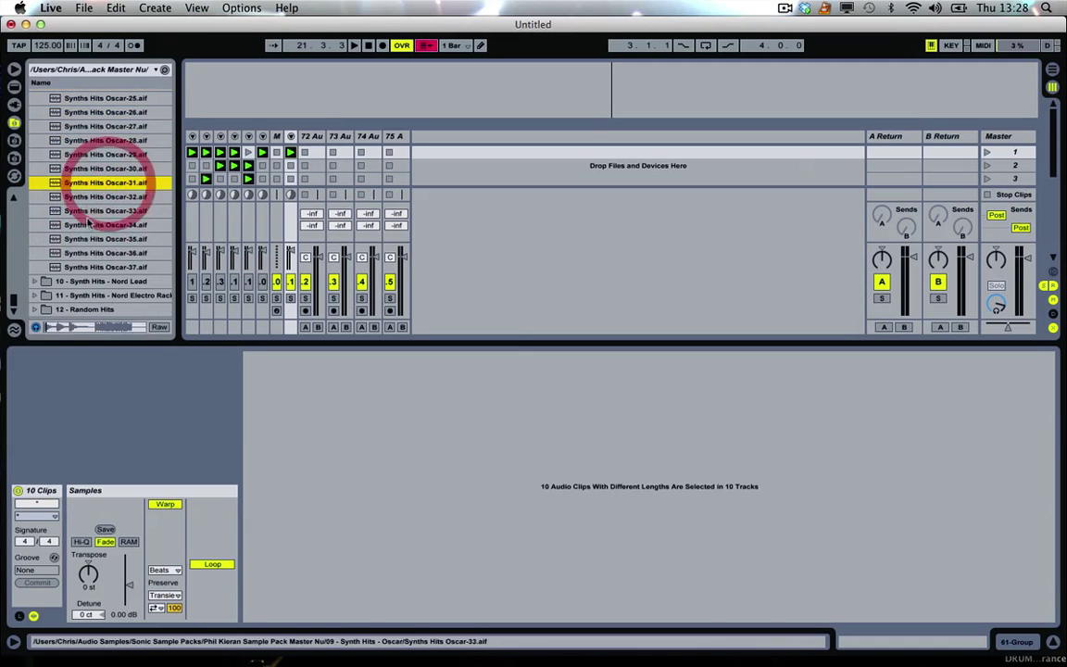
scroll(73, 188, down, 20)
scroll(72, 189, down, 4)
scroll(72, 188, up, 18)
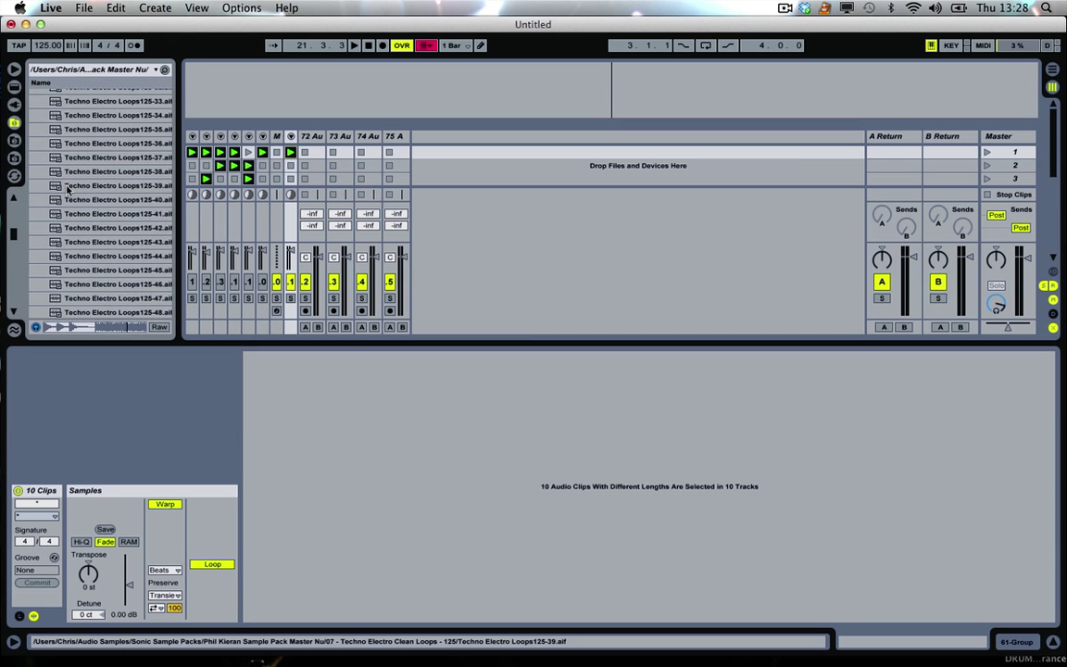
scroll(108, 219, down, 20)
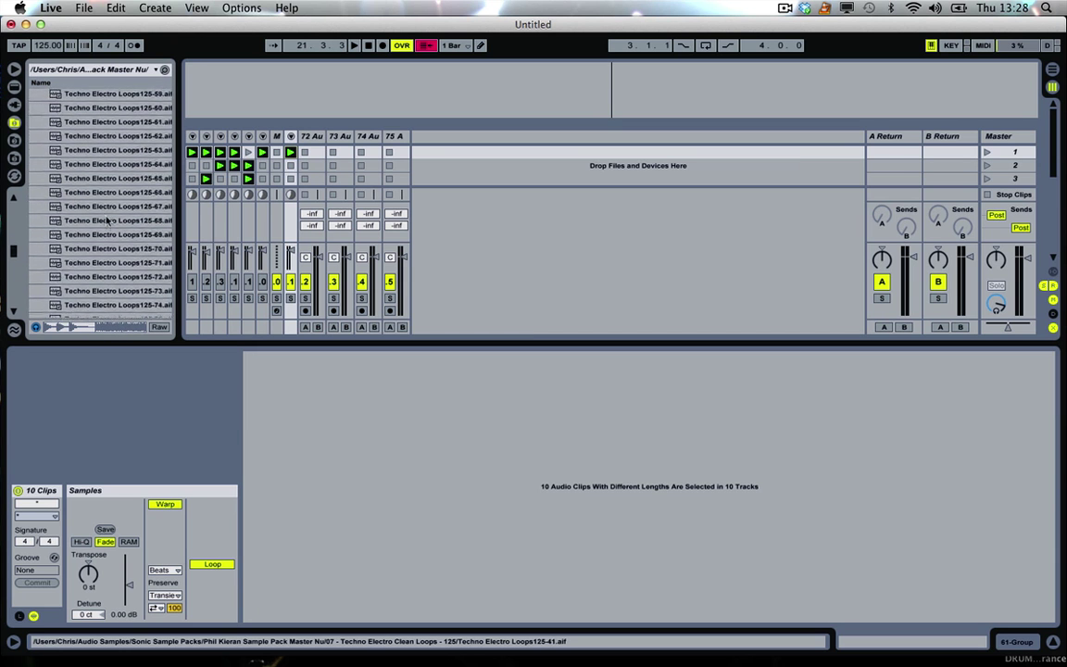
scroll(106, 211, down, 10)
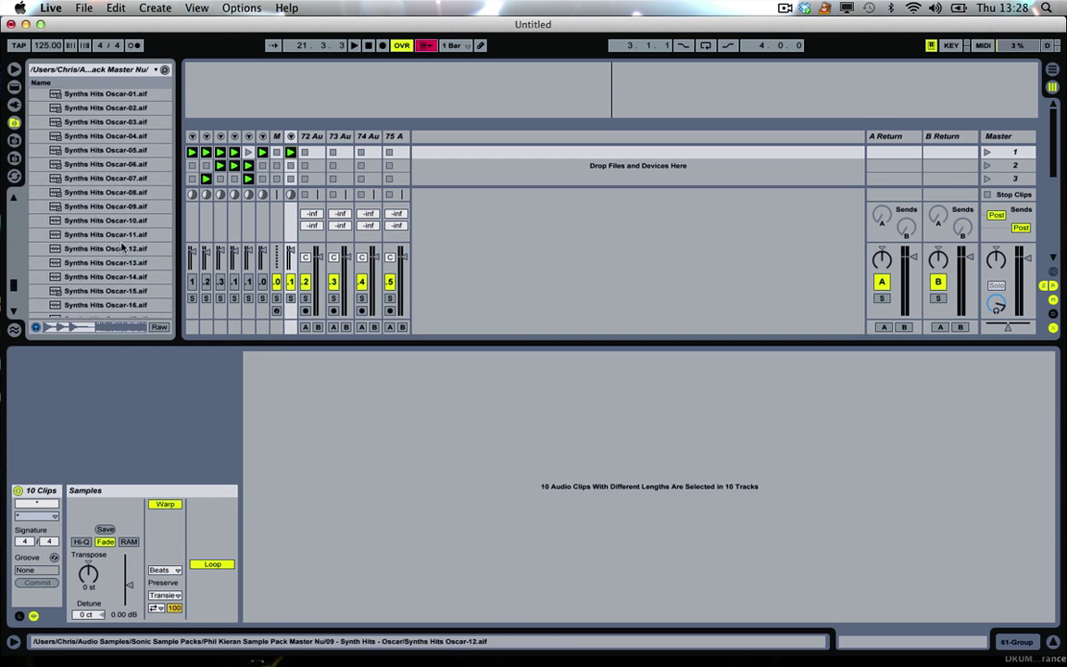
scroll(116, 236, down, 7)
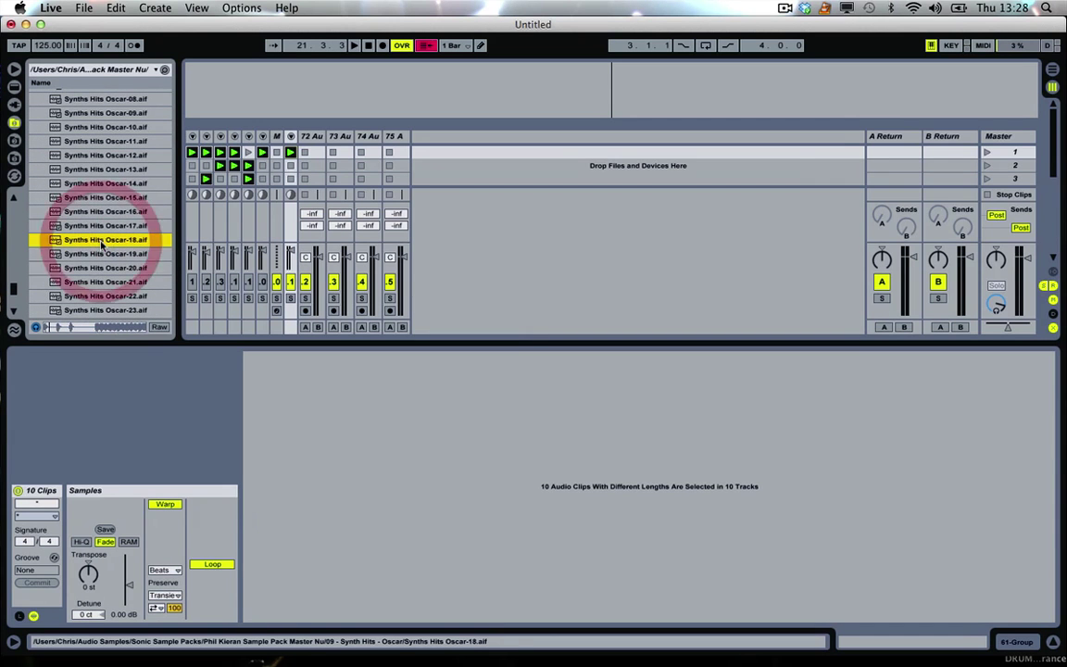
scroll(112, 269, down, 9)
click(110, 246)
scroll(109, 248, down, 6)
click(111, 252)
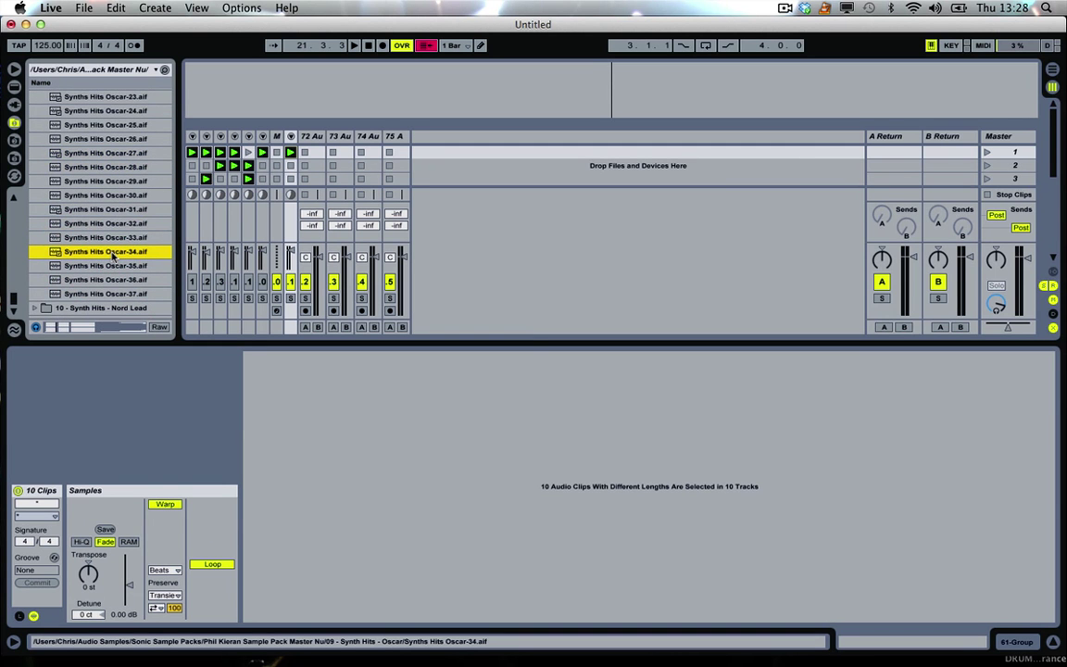
Preview Oscar-36, then open 10 - Synth Hits - Nord Lead and preview Nord Lead-06 to -21
scroll(112, 257, down, 1)
click(112, 252)
click(34, 278)
scroll(103, 248, down, 5)
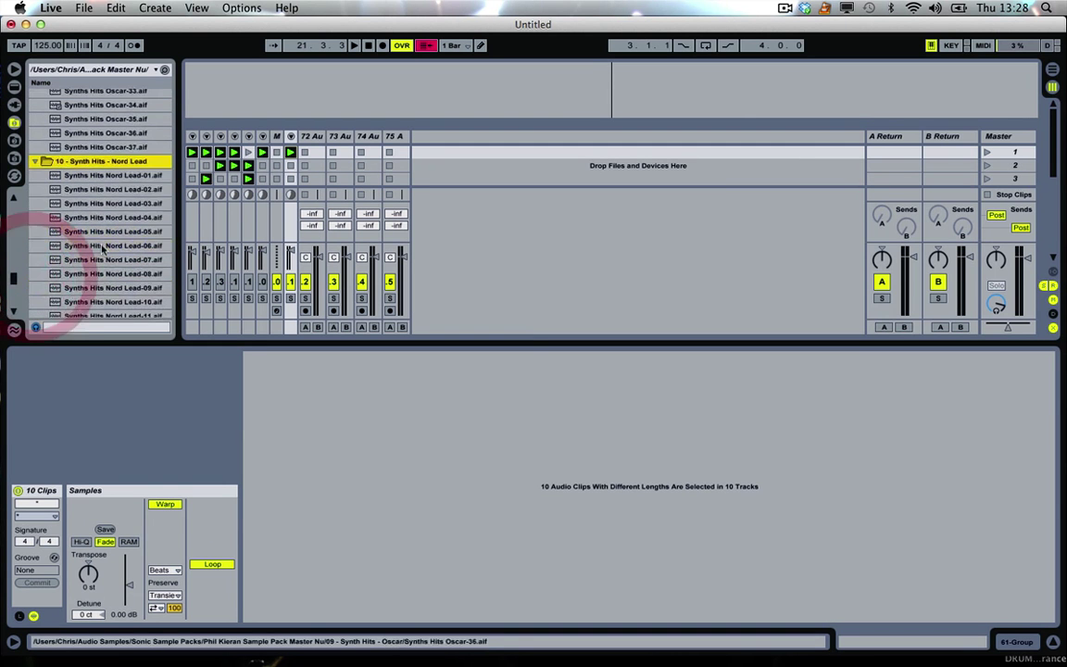
click(104, 246)
click(106, 240)
scroll(107, 240, down, 3)
click(107, 240)
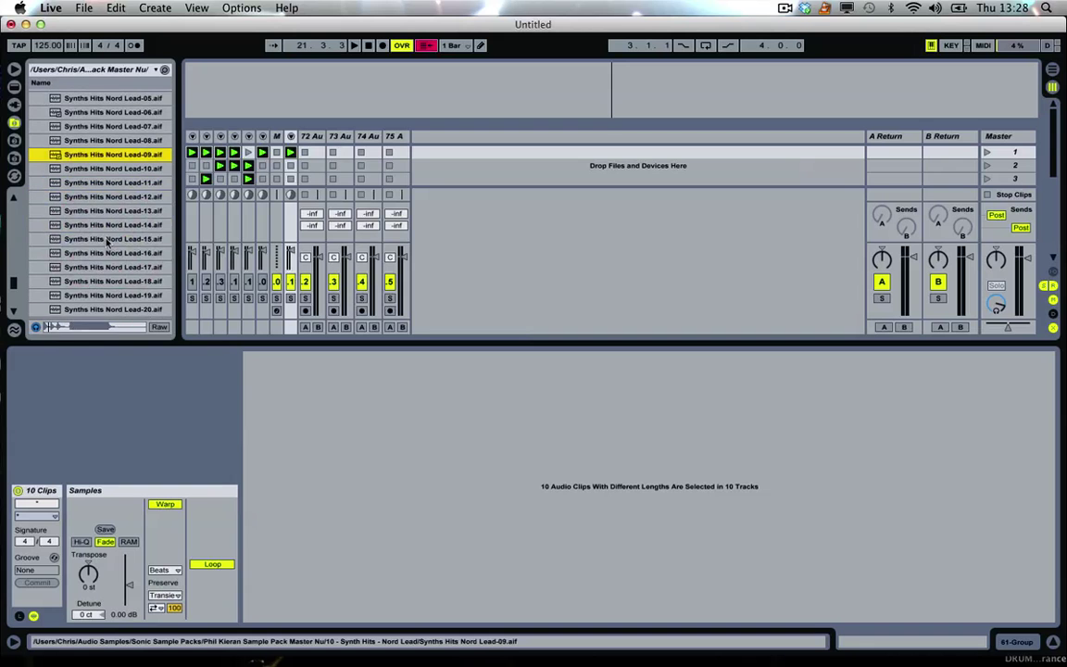
scroll(107, 240, down, 3)
click(106, 239)
Continue previewing Nord Lead samples from Nord Lead-27 down to Nord Lead-52
scroll(107, 240, down, 3)
click(107, 239)
scroll(106, 240, down, 3)
click(107, 240)
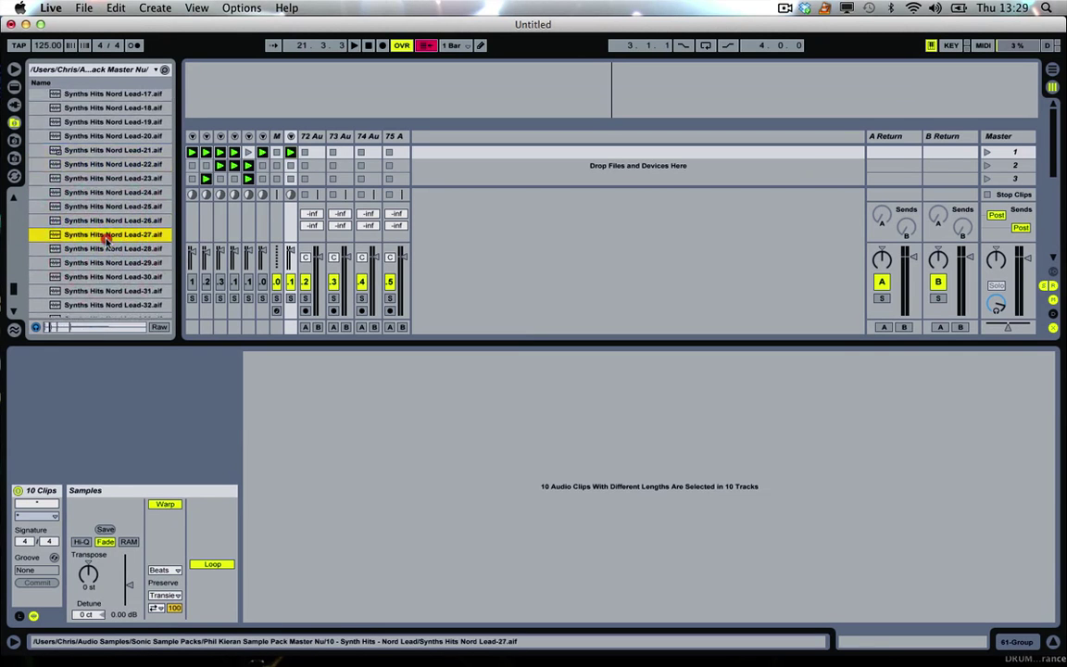
scroll(107, 241, down, 3)
click(107, 240)
scroll(107, 240, down, 3)
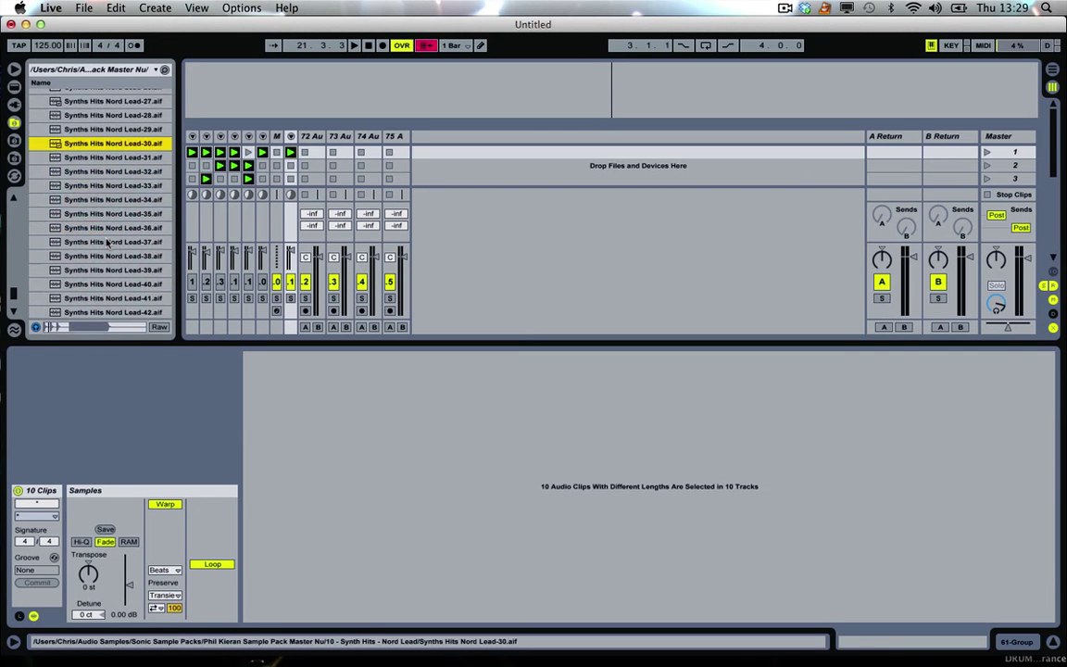
click(106, 241)
scroll(106, 242, down, 3)
scroll(107, 242, down, 3)
click(106, 239)
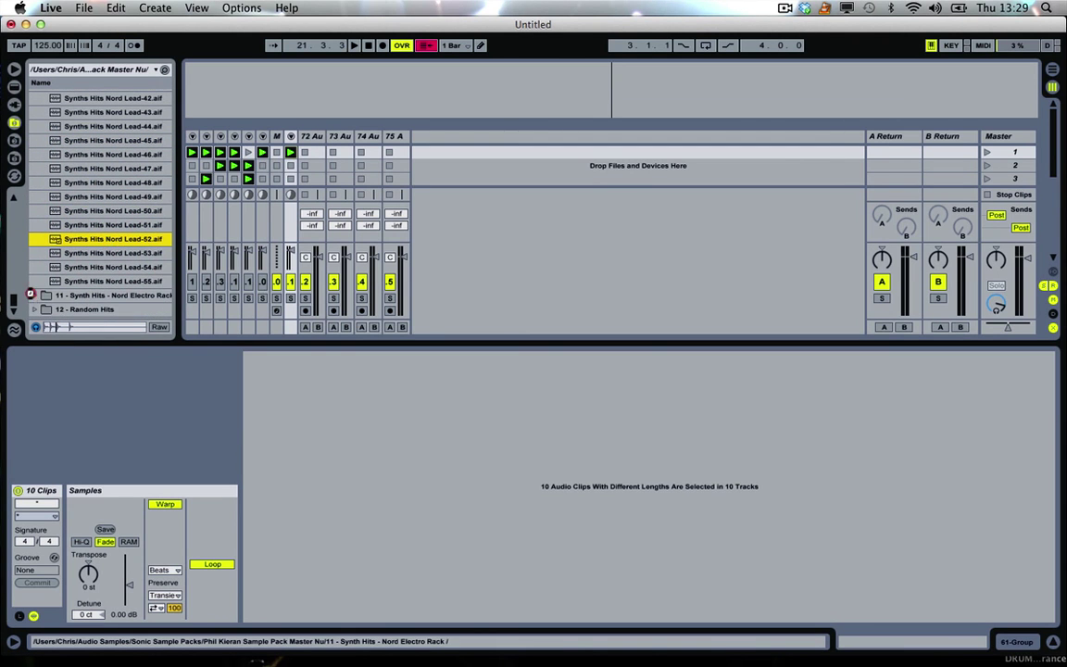
Open 11 - Synth Hits - Nord Electro Rack and preview Electro Rack-04
click(34, 295)
scroll(56, 278, down, 3)
click(75, 233)
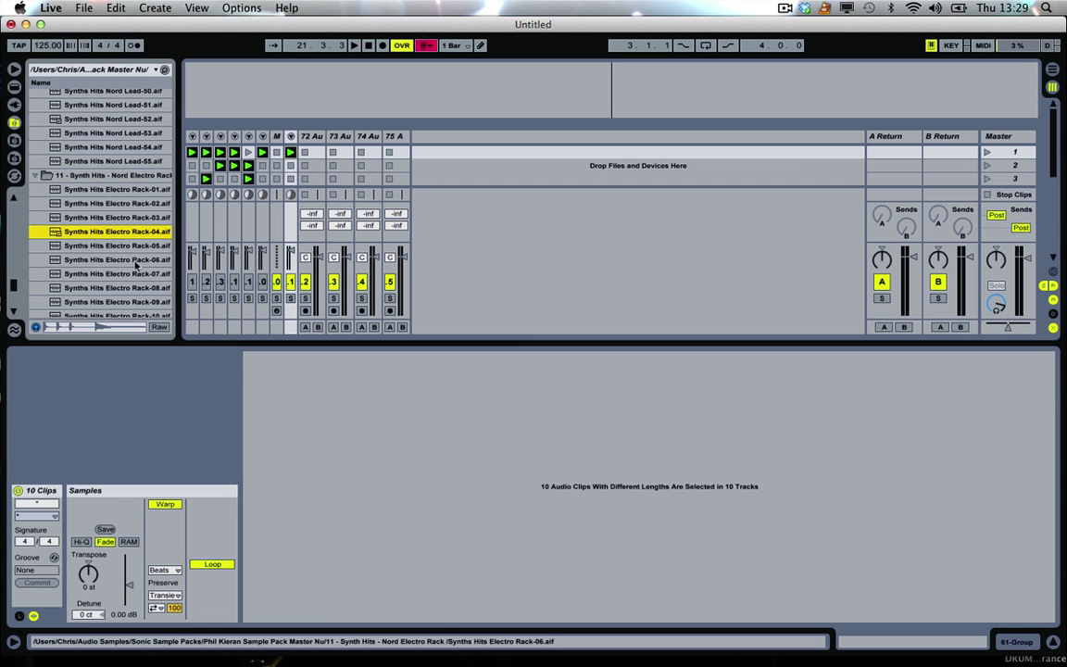
Preview the Electro Rack-06, Electro Rack-09 and Electro Rack-10 synth hit samples
click(135, 262)
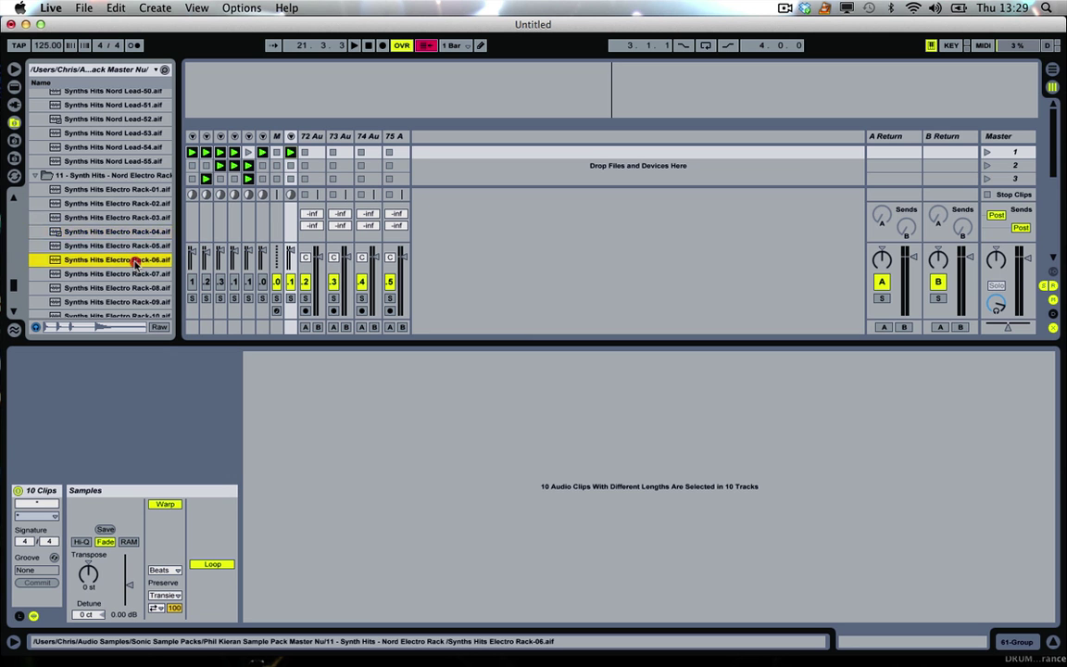
scroll(135, 250, down, 4)
click(132, 142)
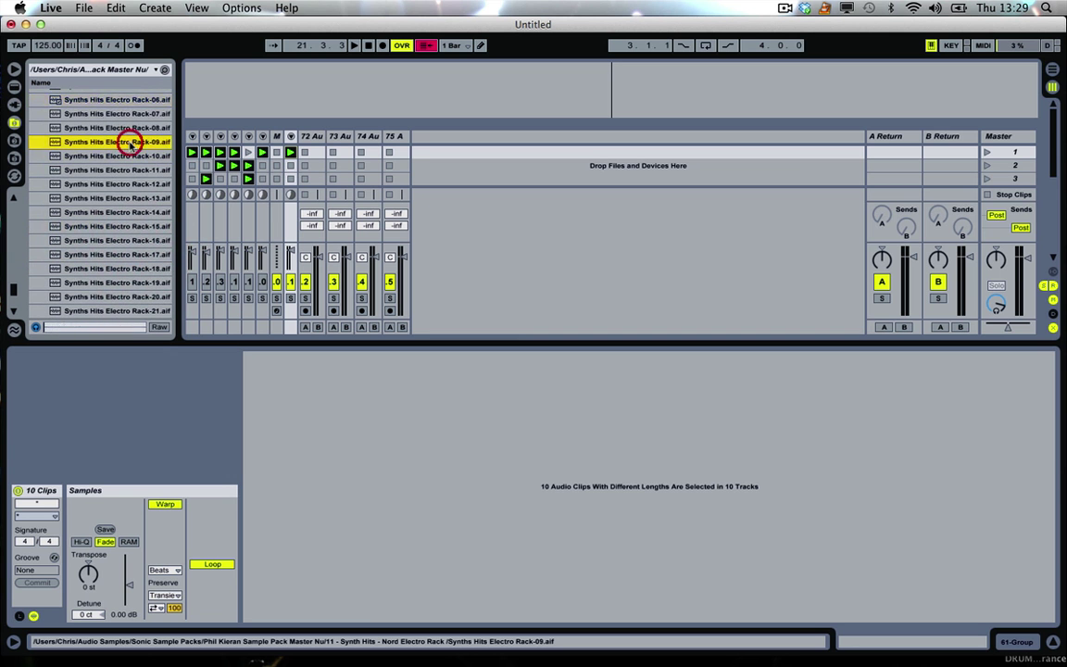
click(117, 157)
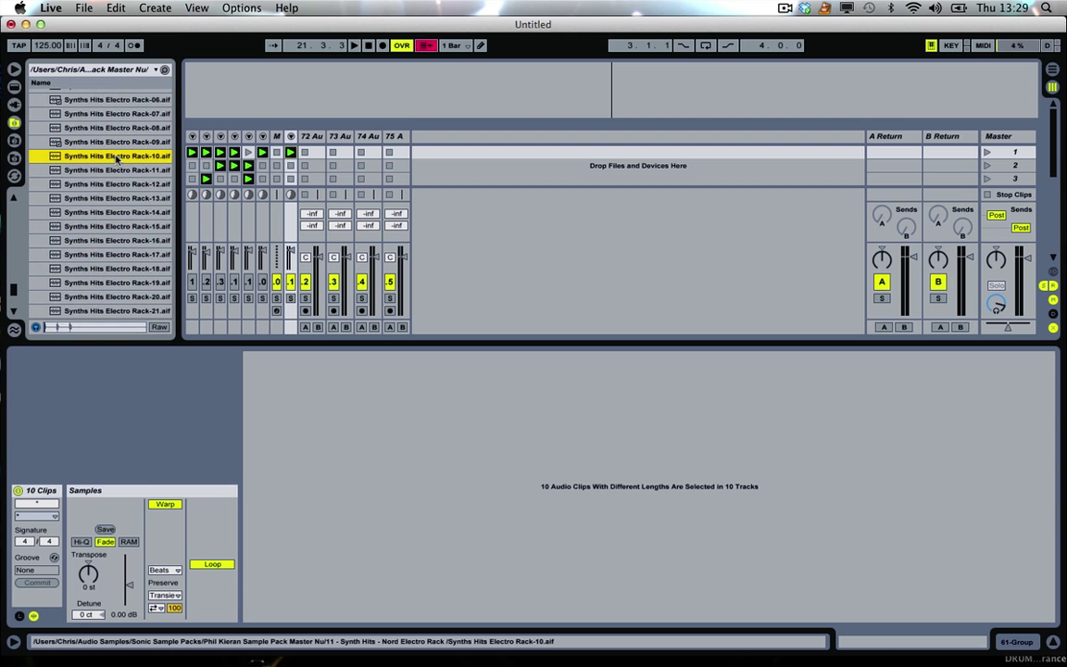
Step through the remaining Electro Rack samples one by one down to the 12 - Random Hits folder
key(Down)
key(Down)
key(Down)
key(Down)
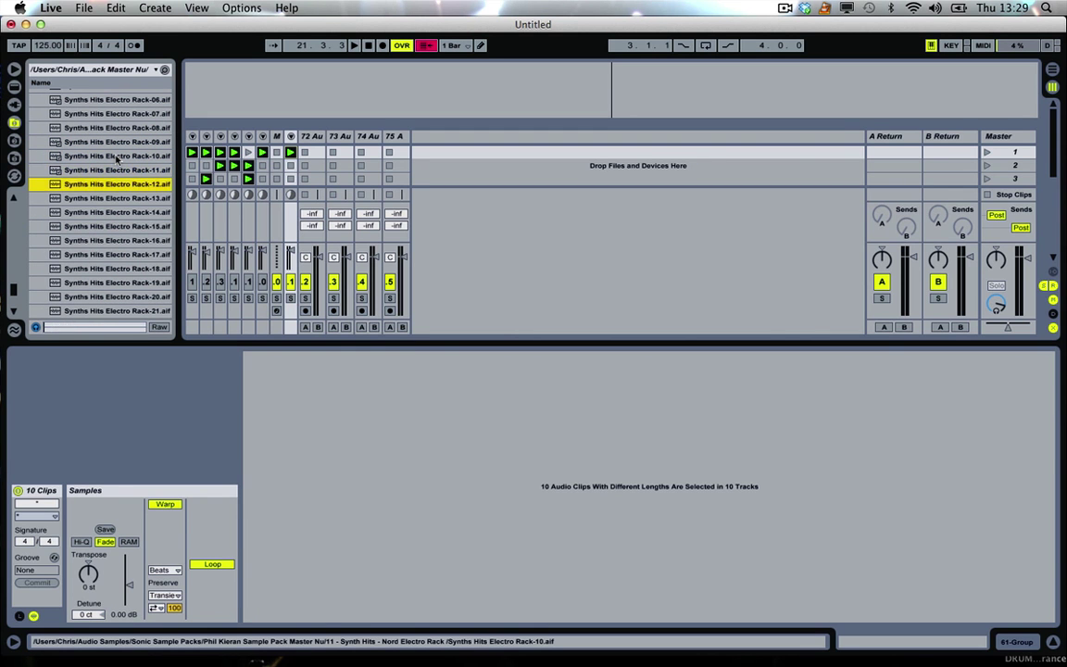
key(Down)
key(Down)
key(Down)
key(Down)
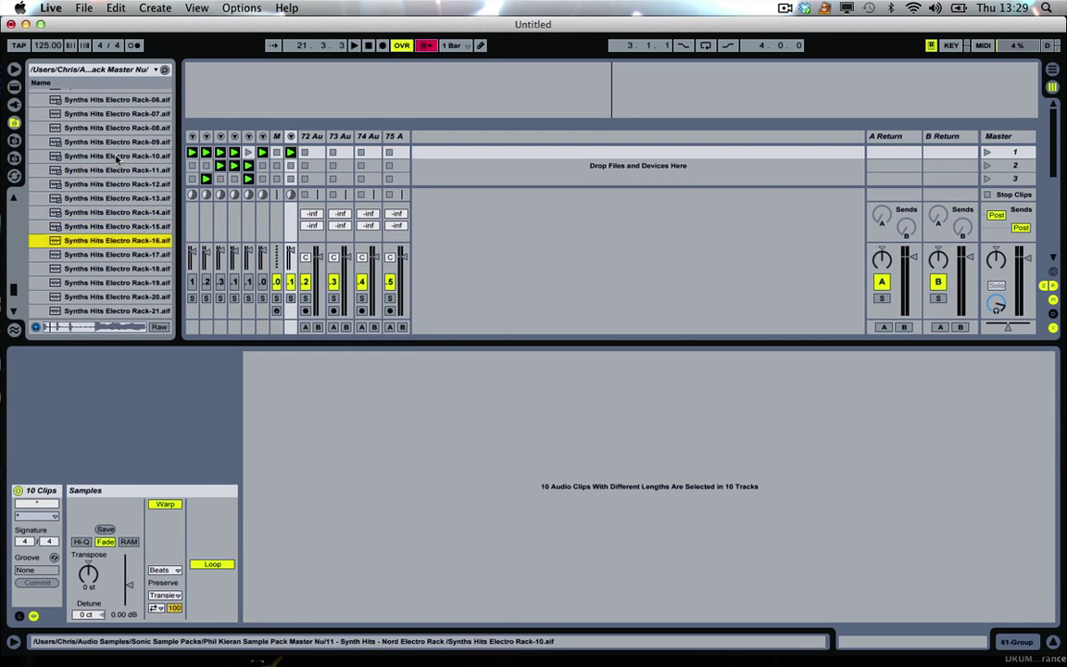
key(Down)
key(Down)
key(Down)
key(Down)
key(Down)
key(Down)
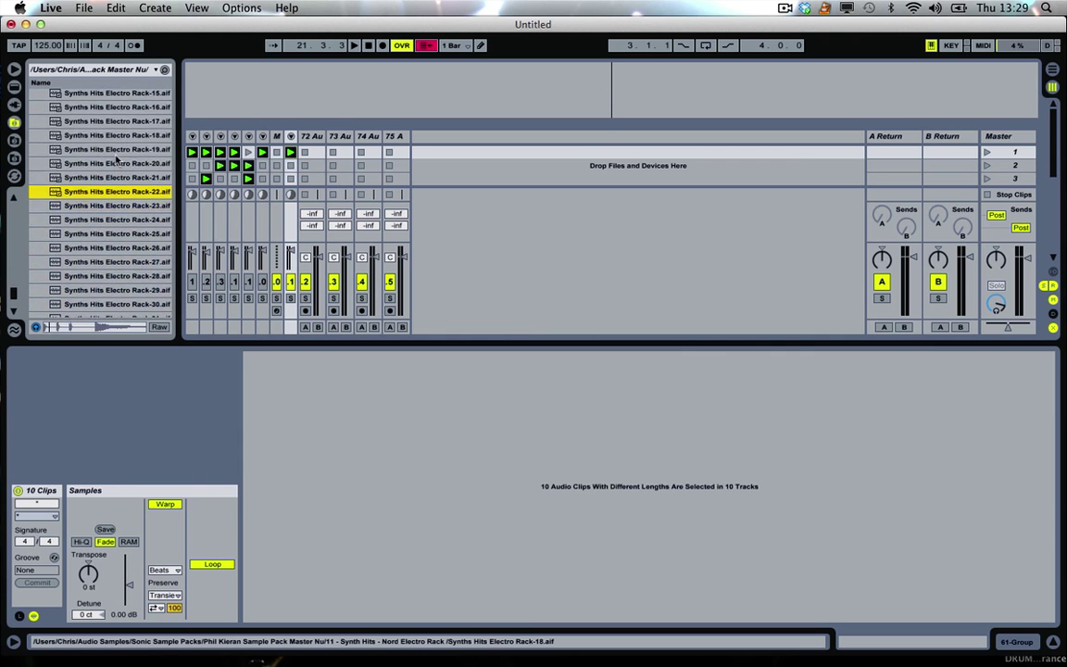
key(Down)
key(Down)
key(Down)
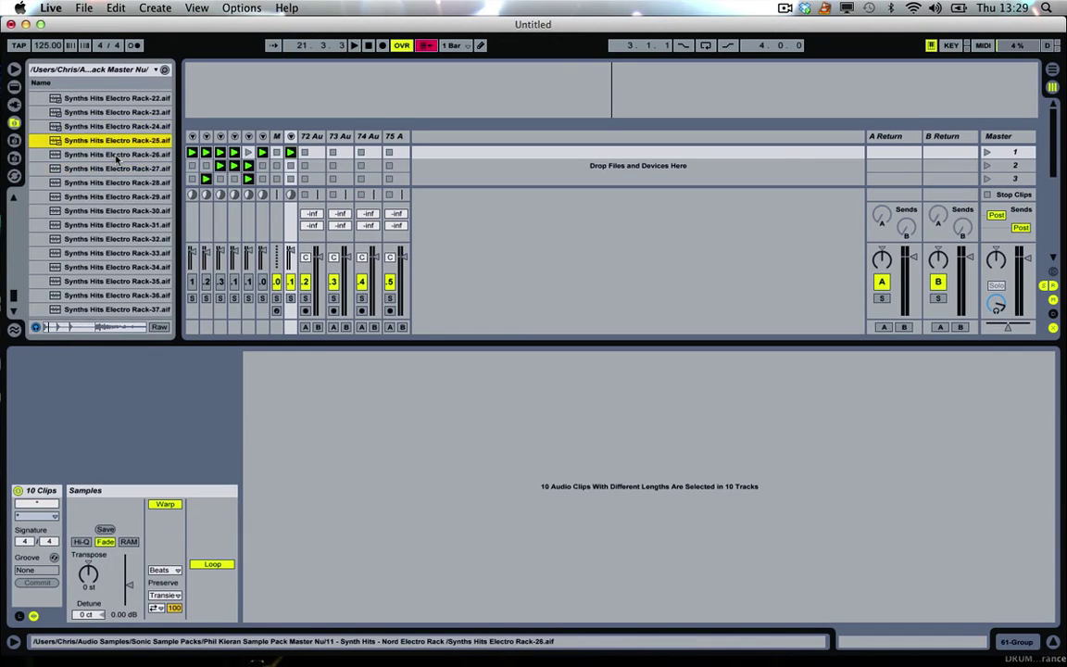
key(Down)
key(Down)
key(Down)
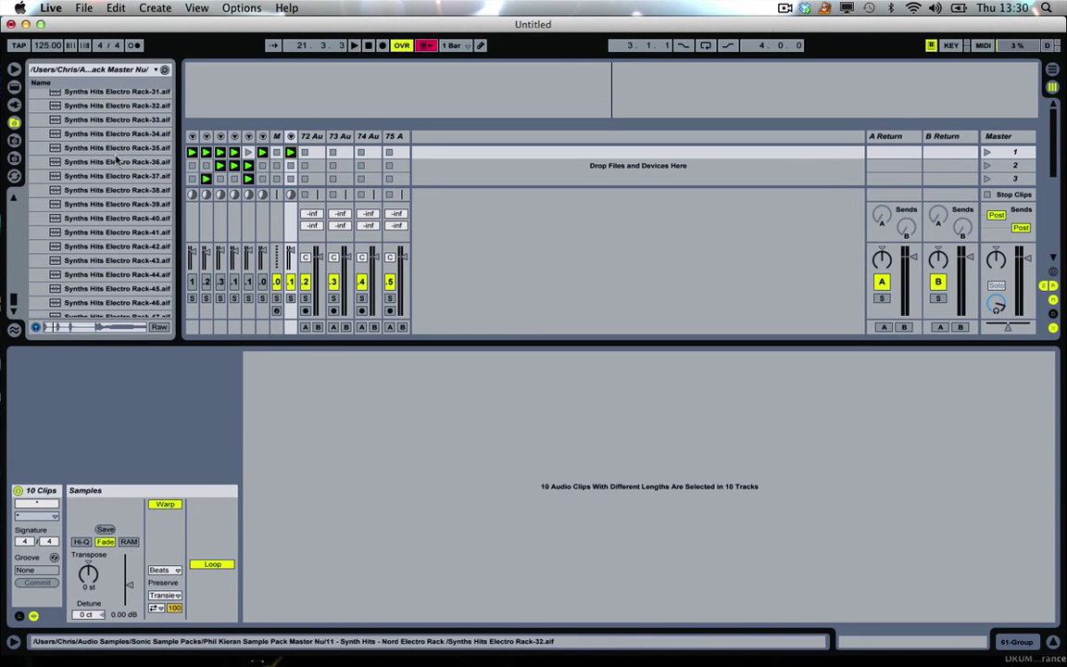
key(Down)
key(Down)
key(Down)
key(Down)
key(Down)
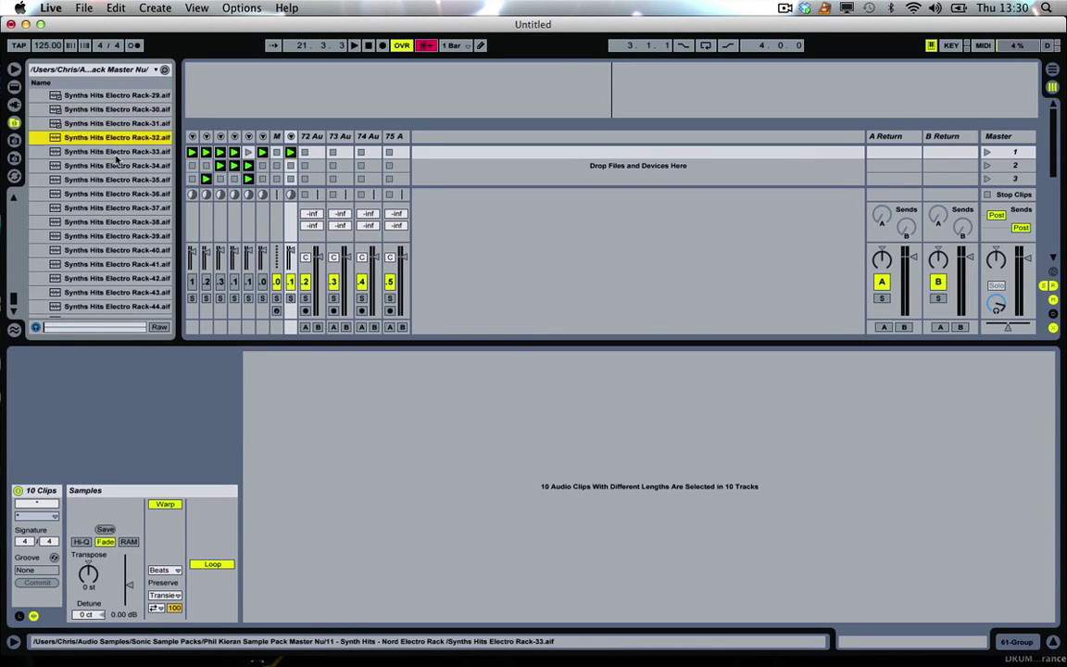
key(Down)
key(Down)
key(Down)
key(Down)
key(Down)
key(Down)
key(Down)
key(Down)
key(Down)
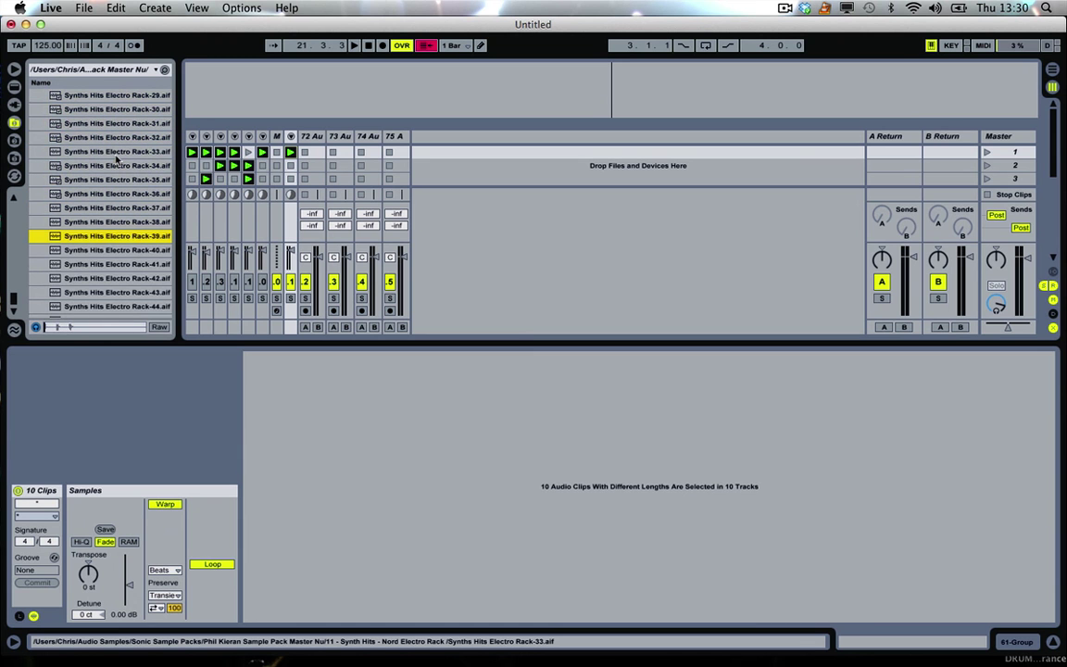
Expand 12 - Random Hits and audition its WAV and AIF hits in order through Random Hits-23.aif
key(Down)
key(Down)
key(Down)
key(Down)
key(Down)
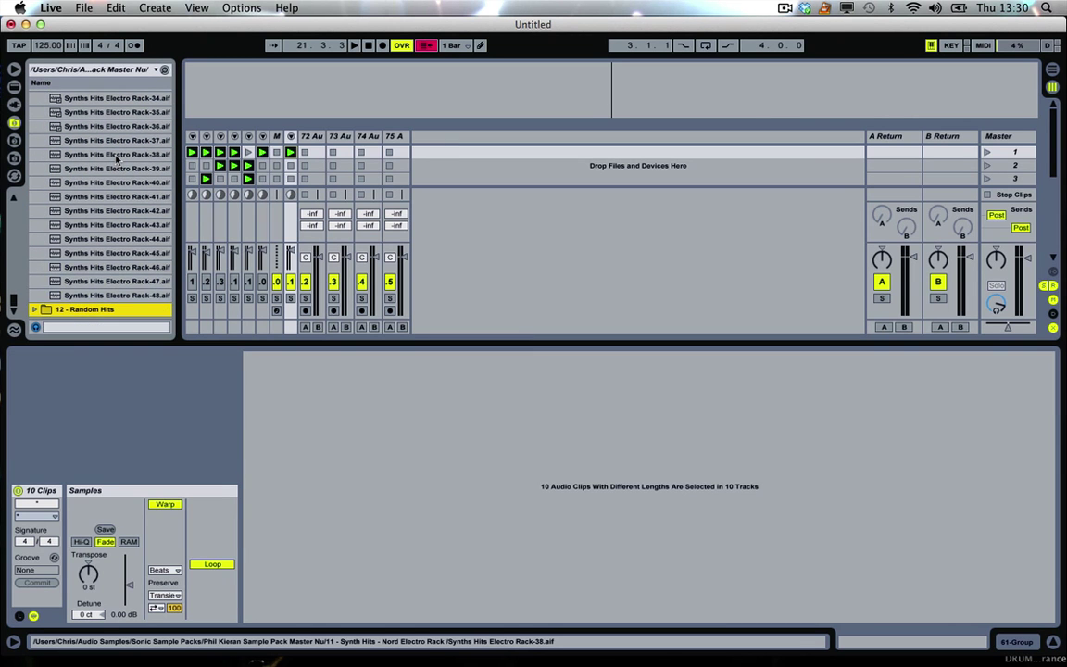
key(Right)
key(Down)
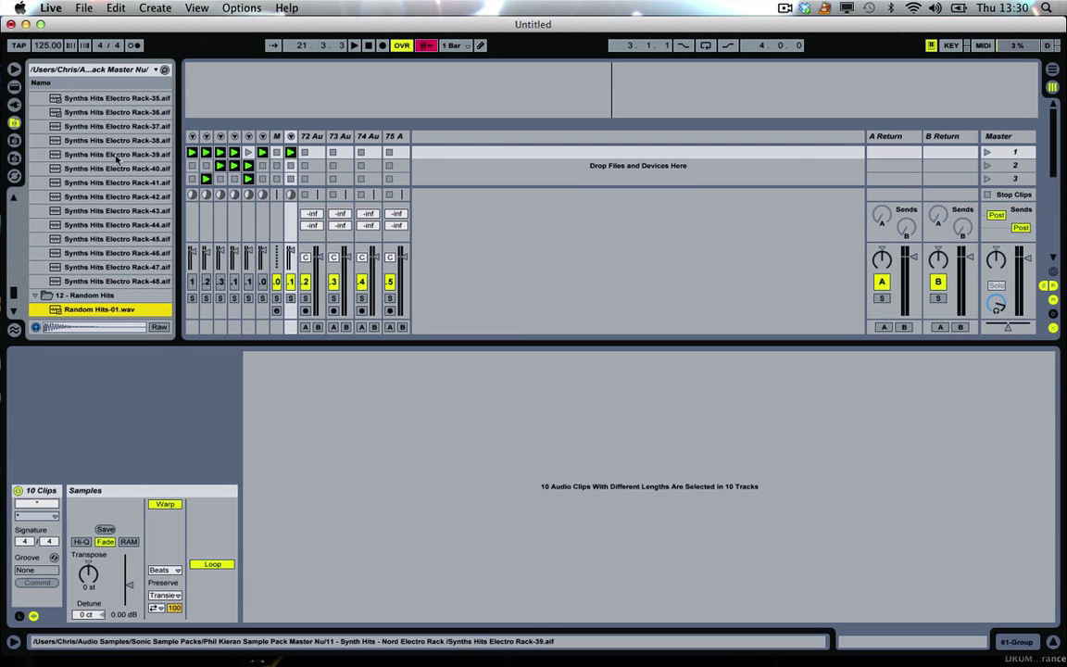
key(Down)
key(Down)
key(Down)
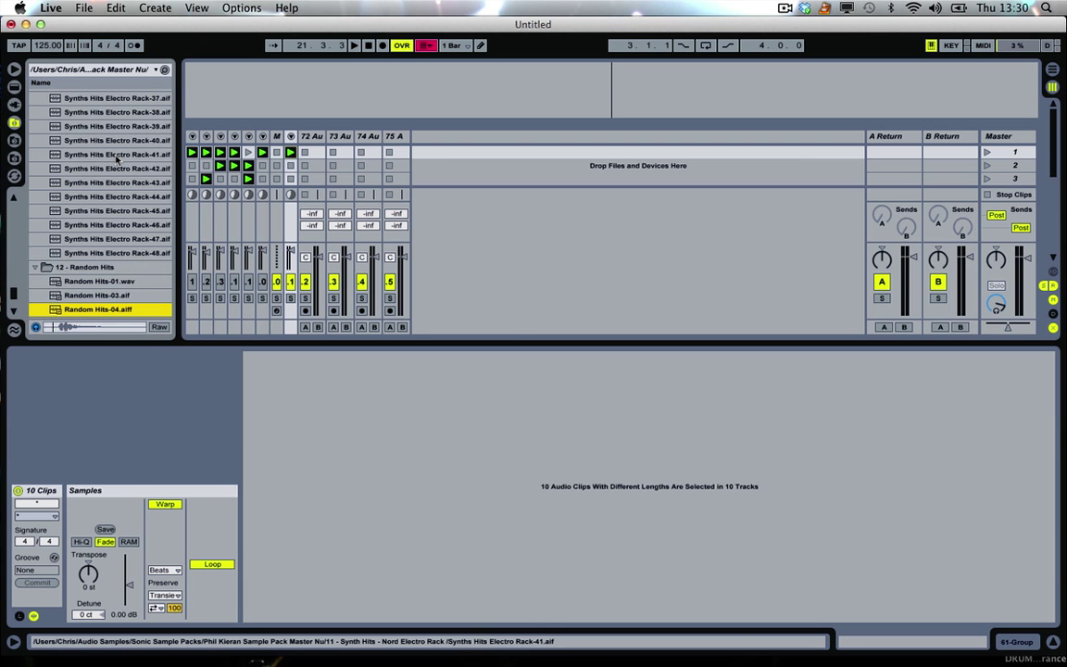
key(Down)
key(Down)
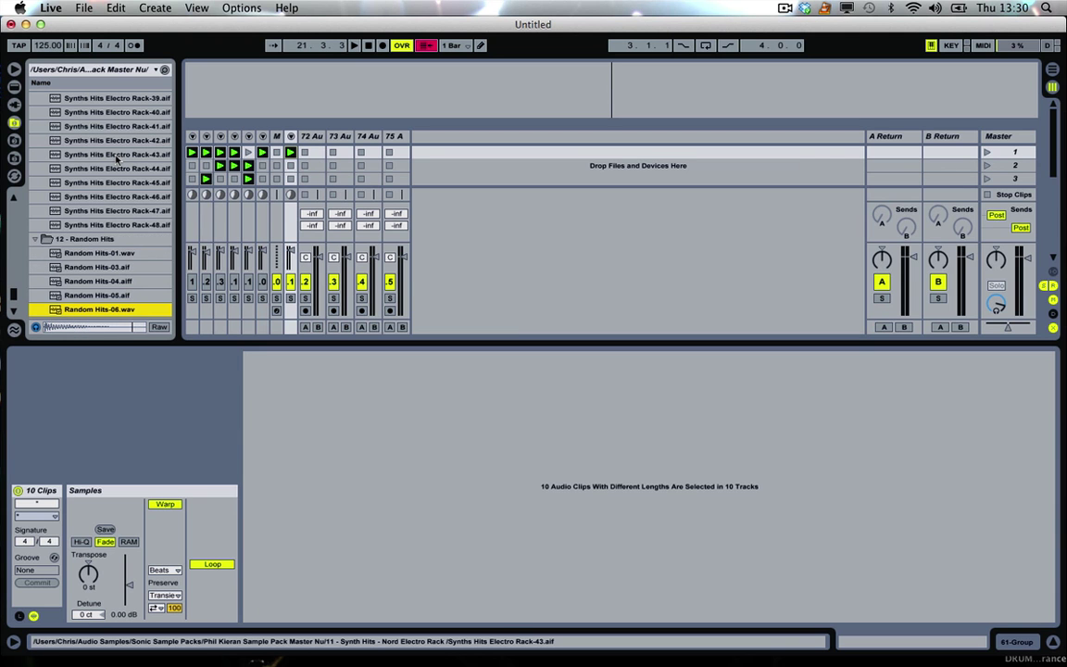
key(Down)
key(Down)
key(Down)
key(Down)
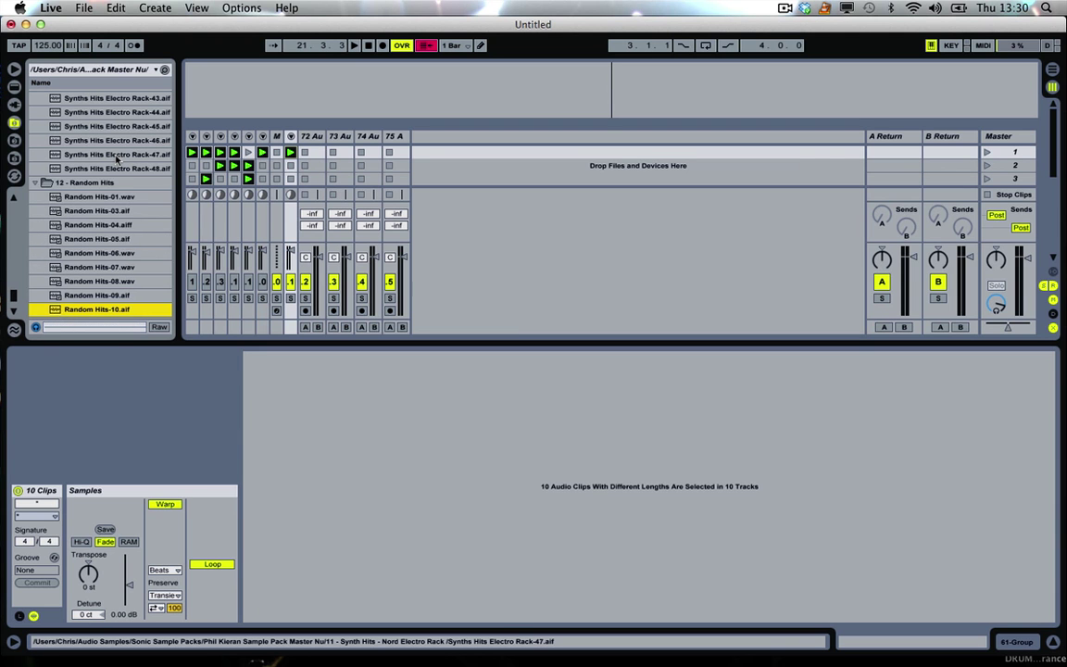
key(Down)
key(Down)
key(Down)
key(Down)
key(Down)
key(Down)
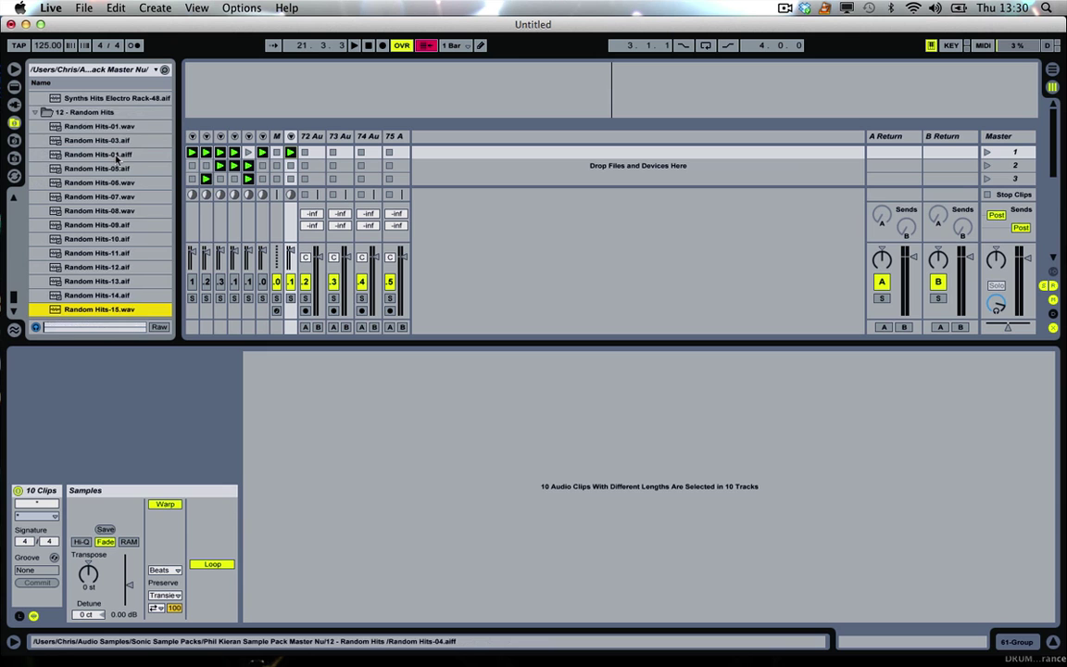
key(Down)
key(Down)
key(Down)
key(Down)
key(Down)
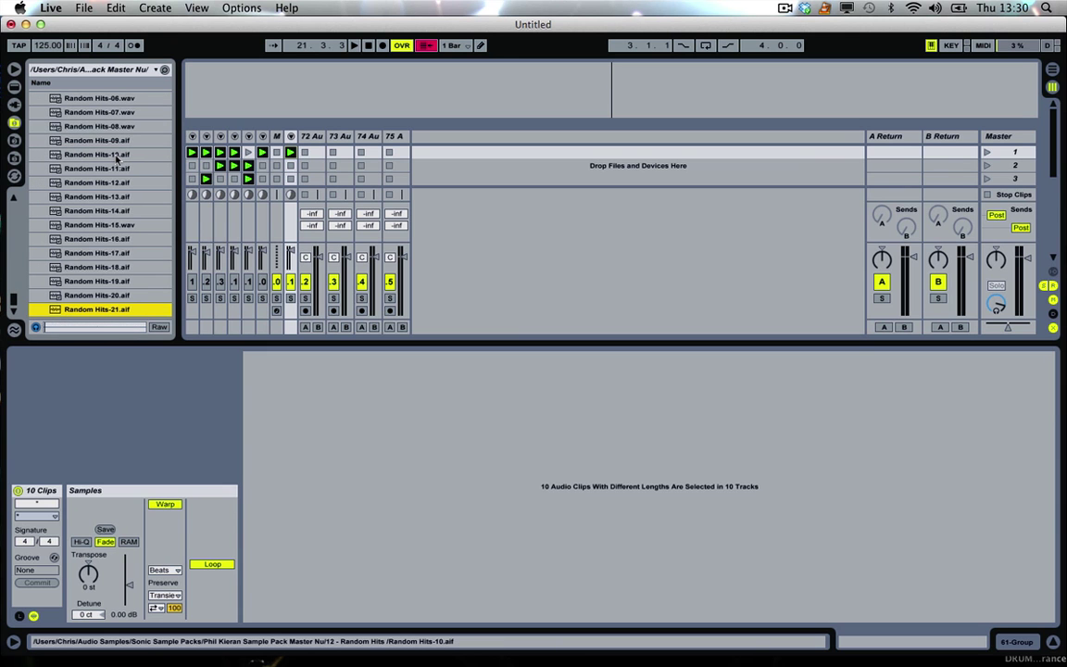
key(Down)
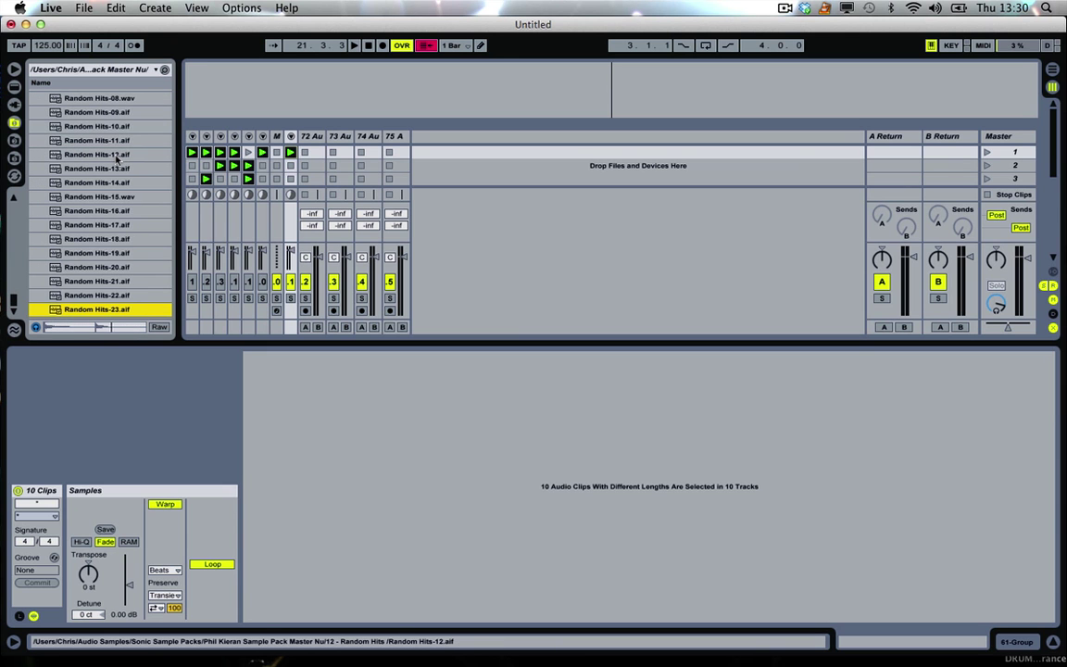